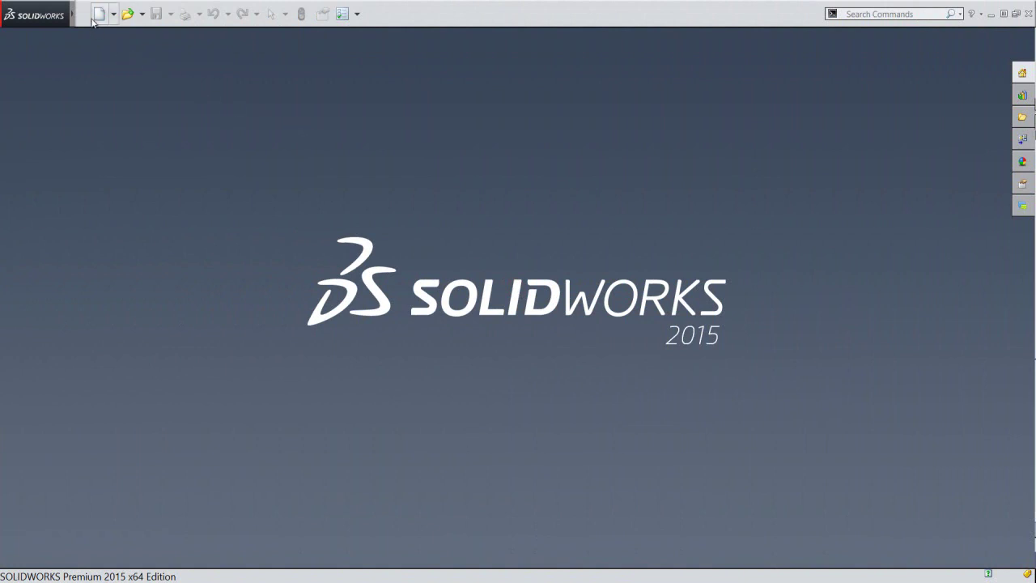
Create a new part document, Part1, from the part template.
click(93, 19)
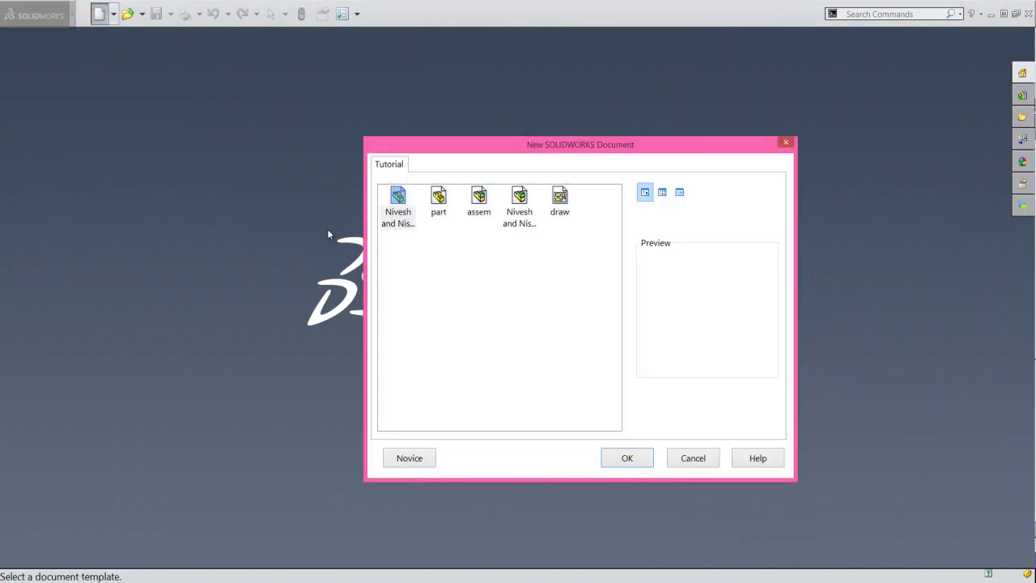
click(627, 458)
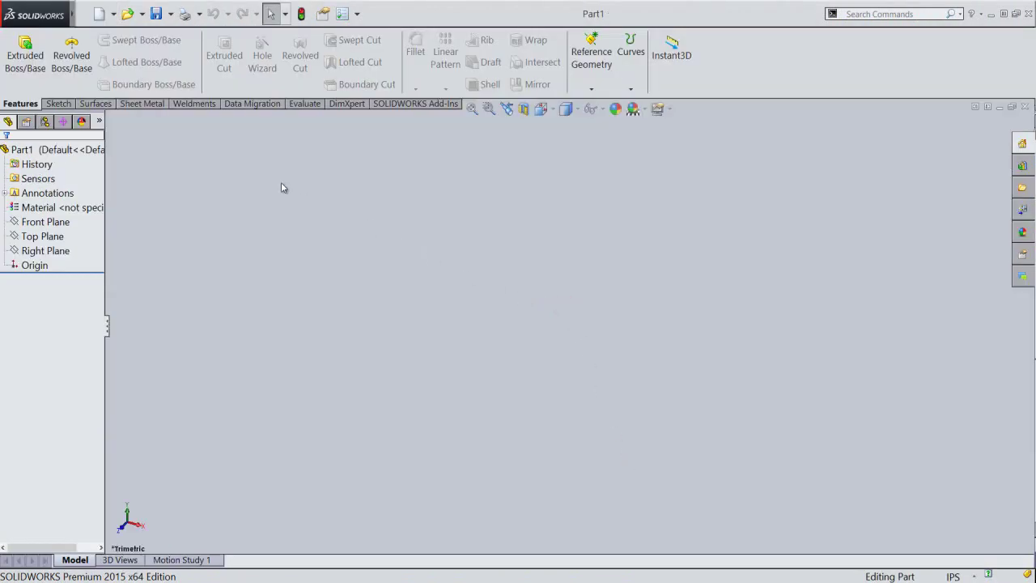
Start a revolve profile sketch, Sketch1, on the Front Plane.
click(70, 57)
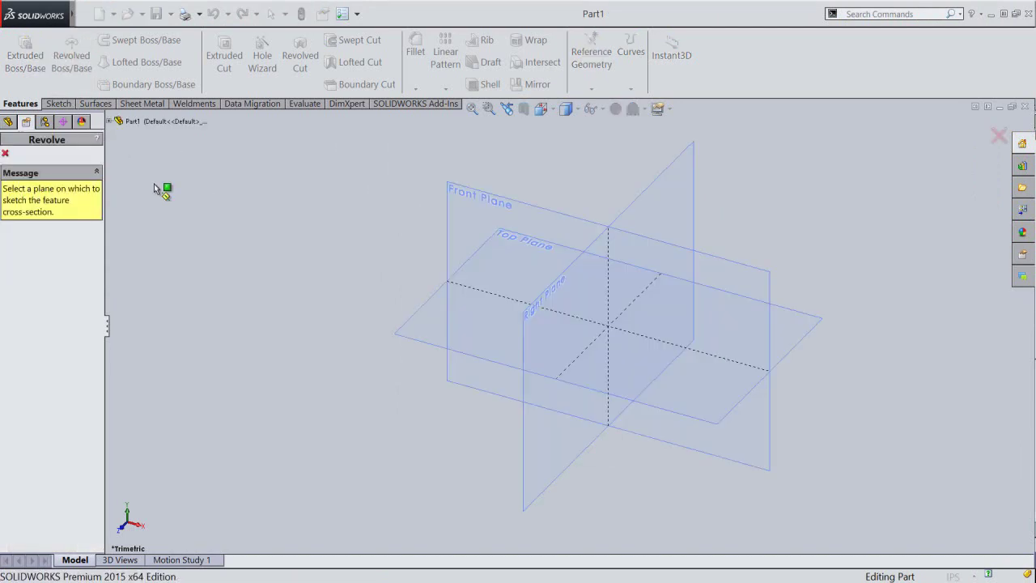
click(449, 211)
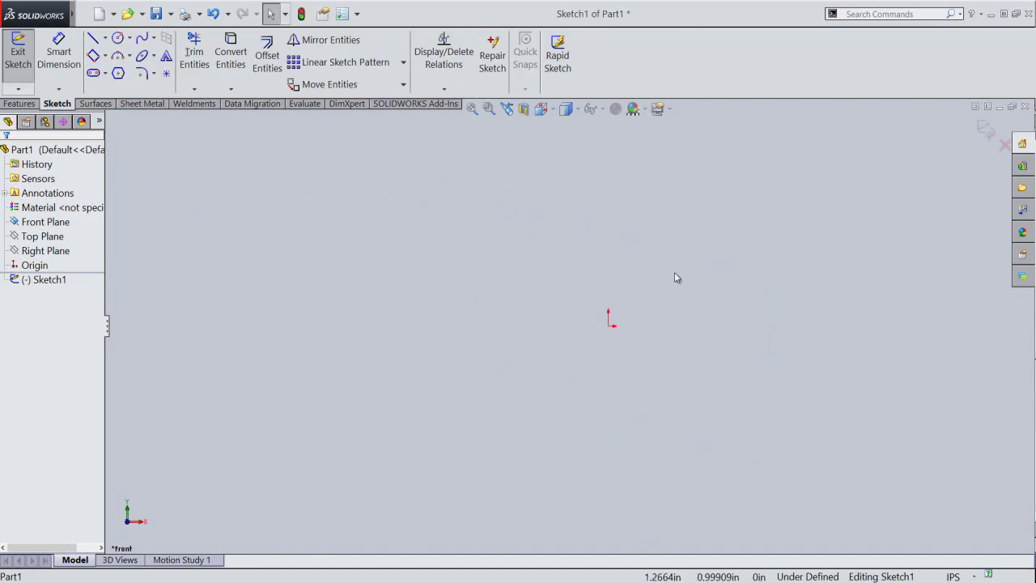
key(ctrl+z)
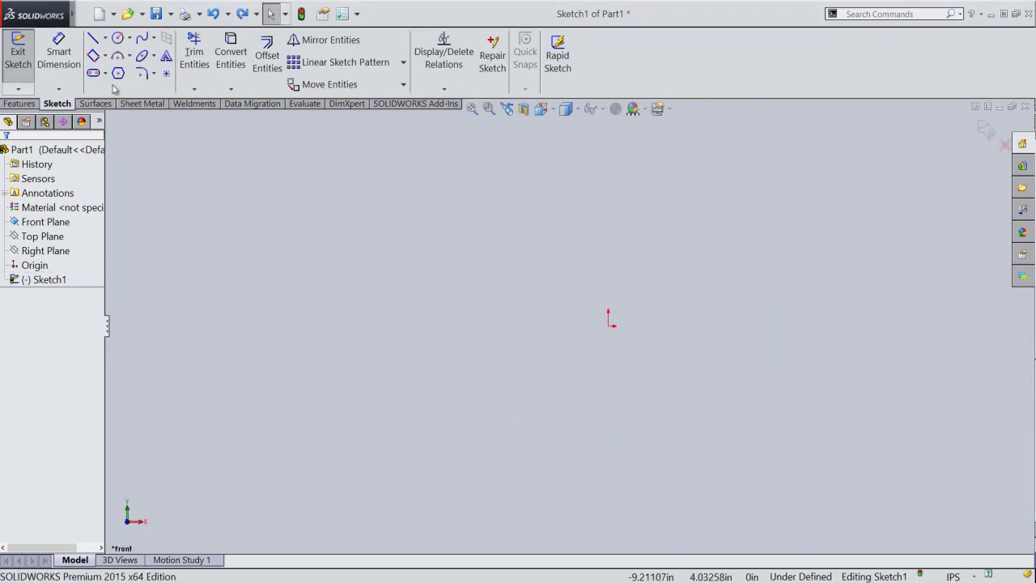
Draw infinite-length vertical and horizontal construction lines through the origin.
click(96, 40)
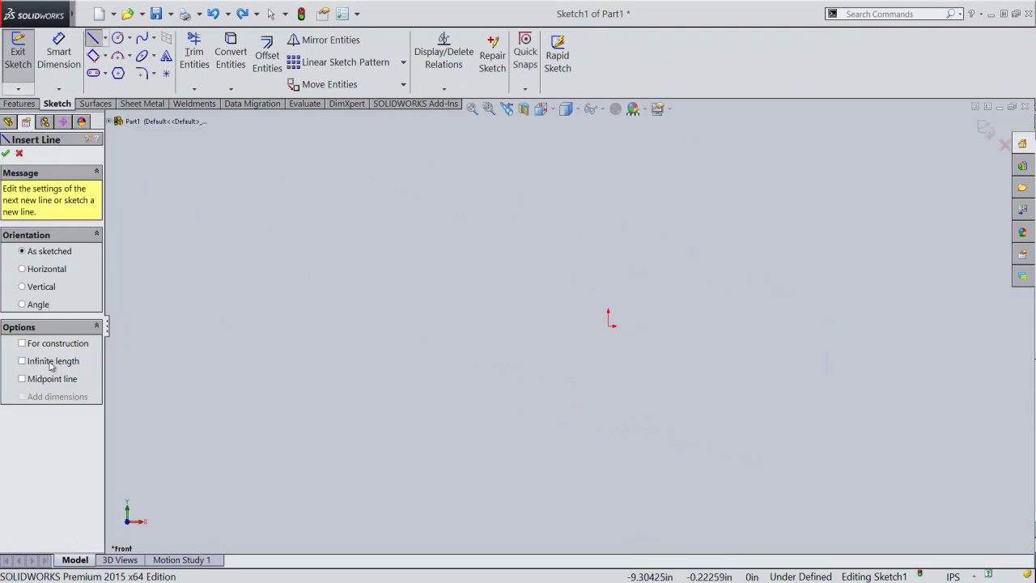
click(51, 365)
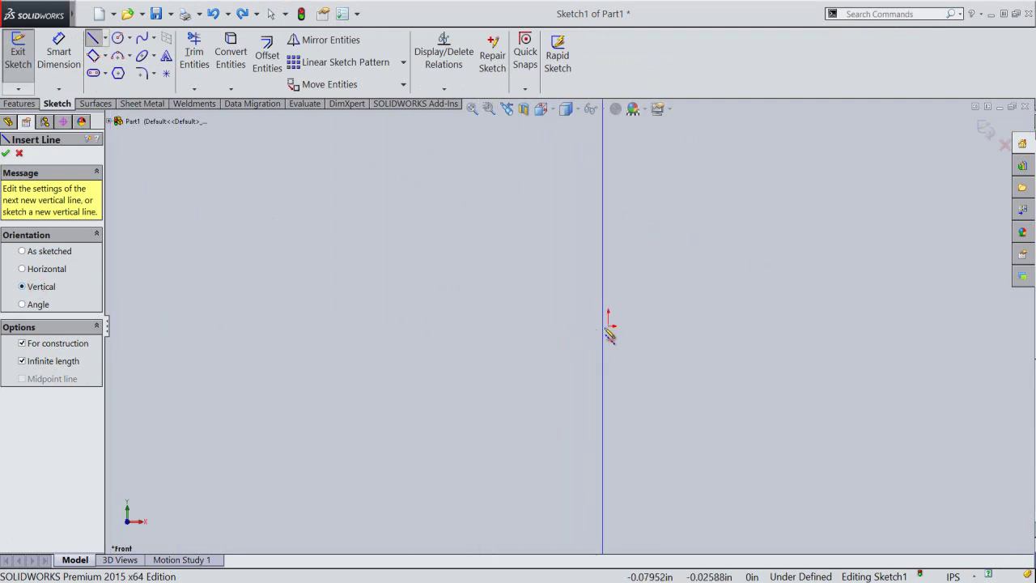
click(609, 326)
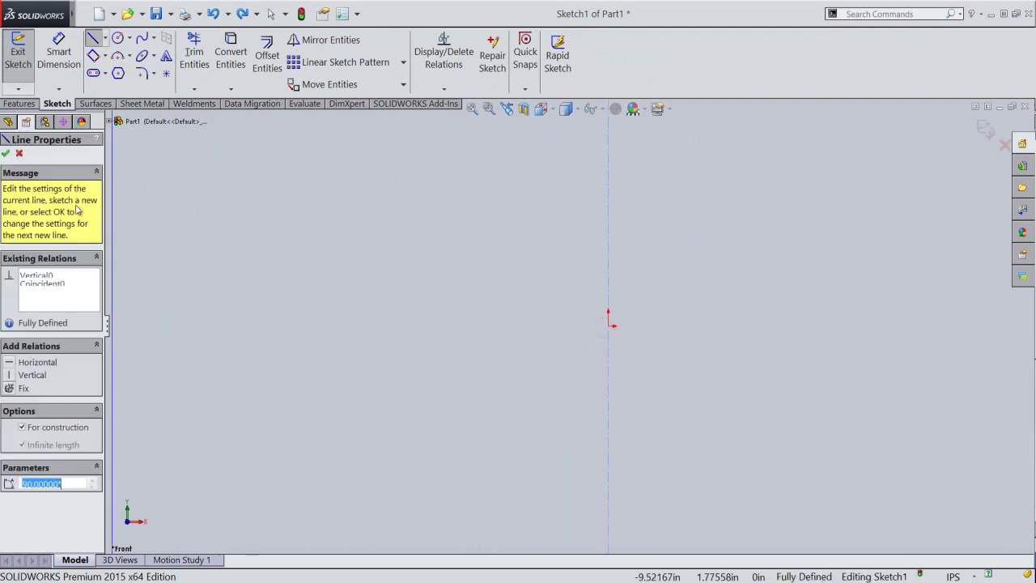
click(8, 154)
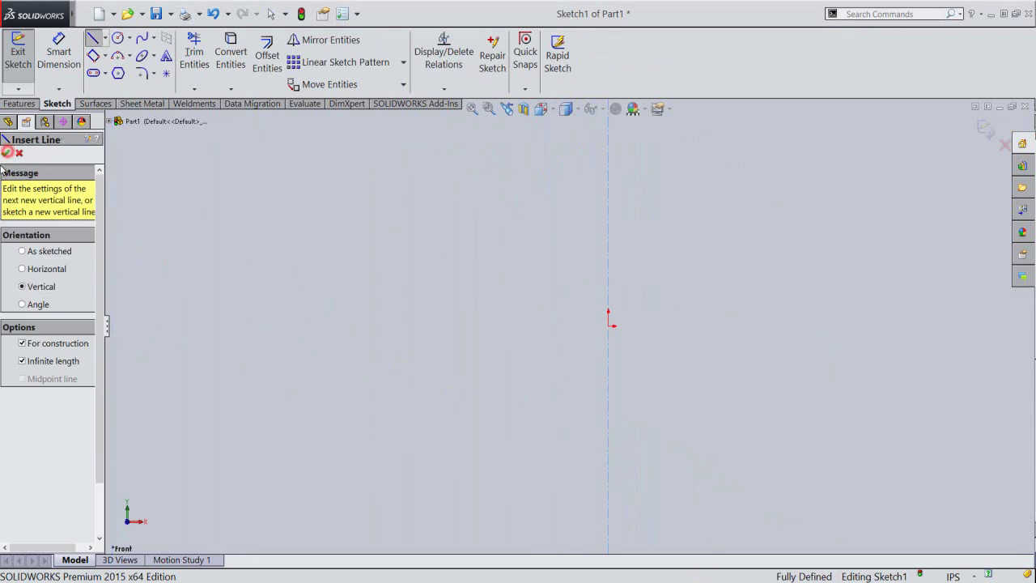
click(39, 272)
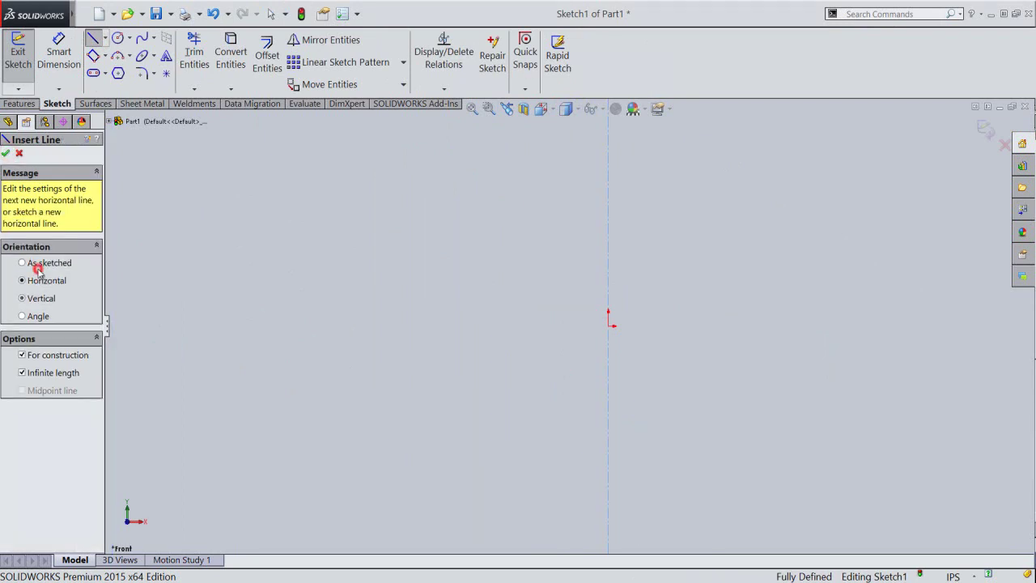
click(609, 327)
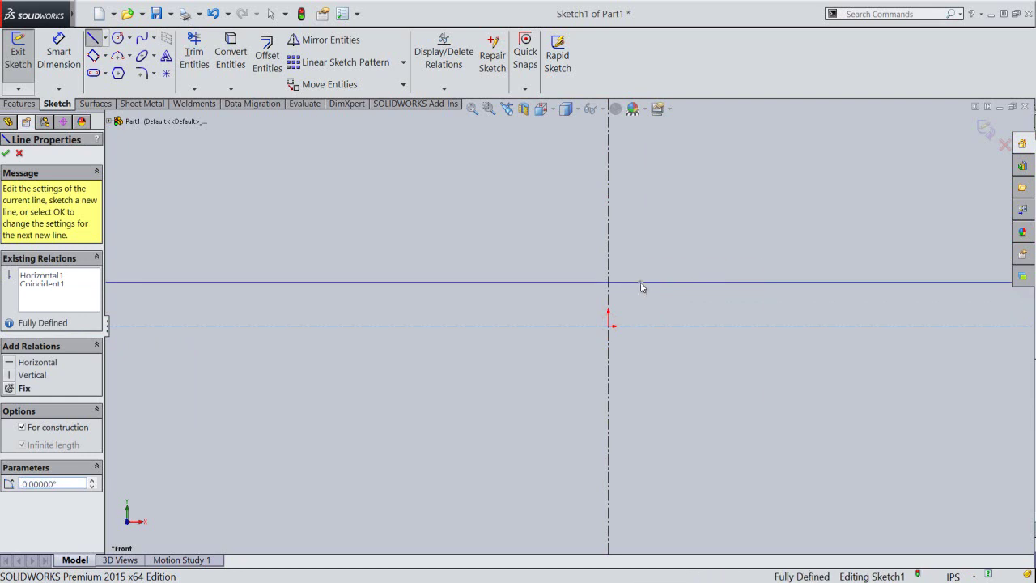
right_click(641, 287)
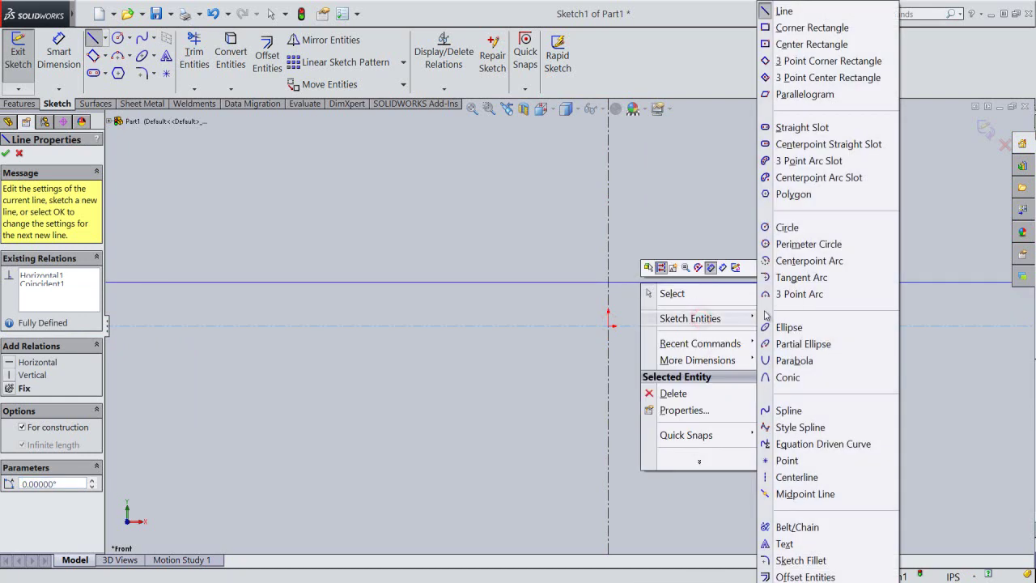
Draw two short vertical lines on the horizontal axis, left and right of the origin.
click(779, 11)
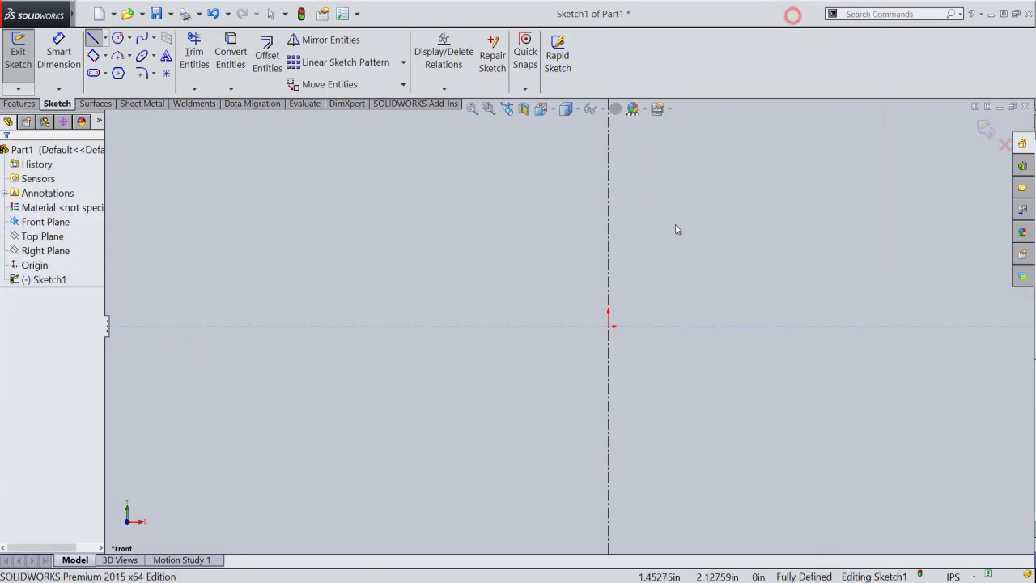
right_click(647, 268)
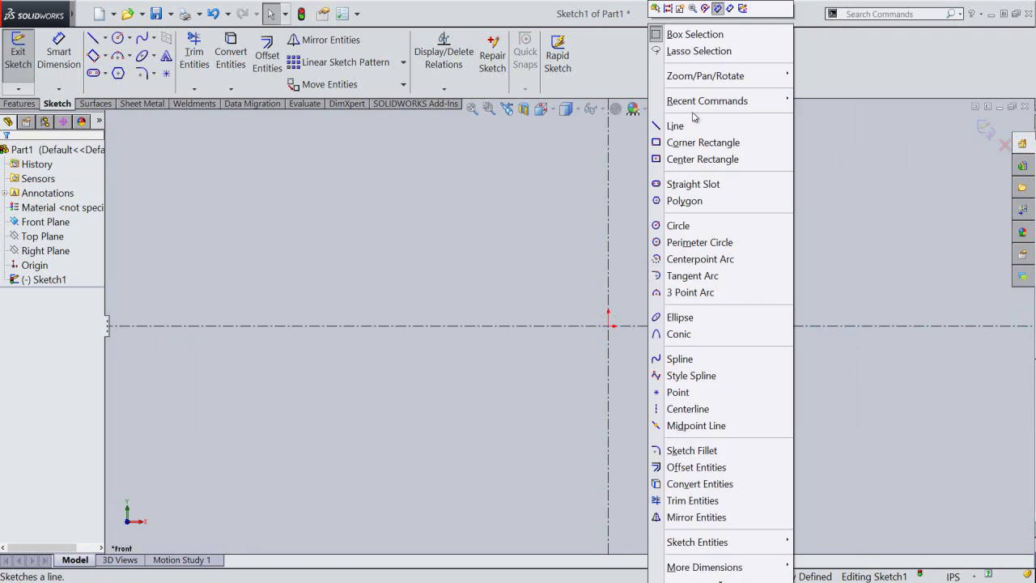
click(687, 128)
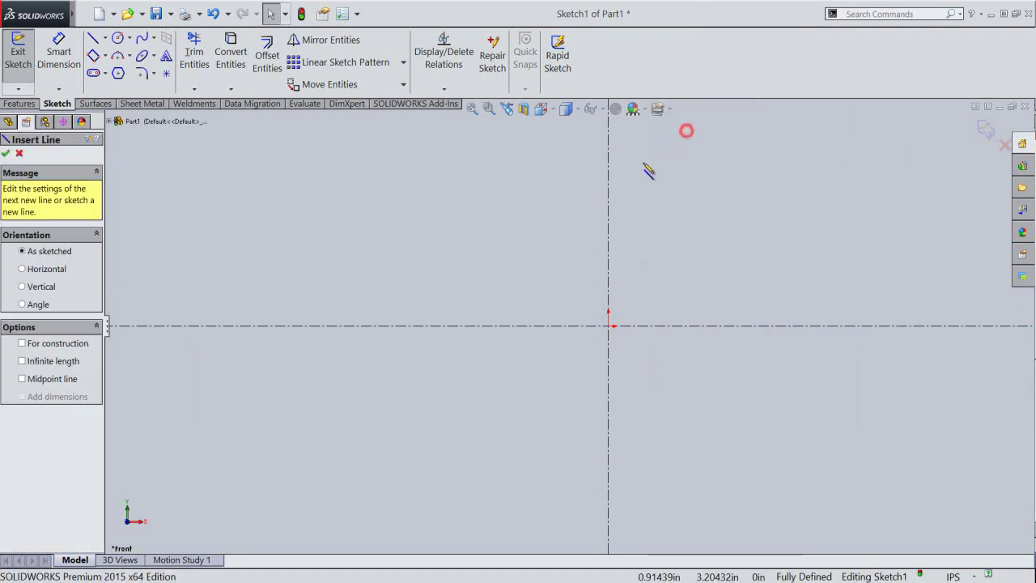
click(375, 325)
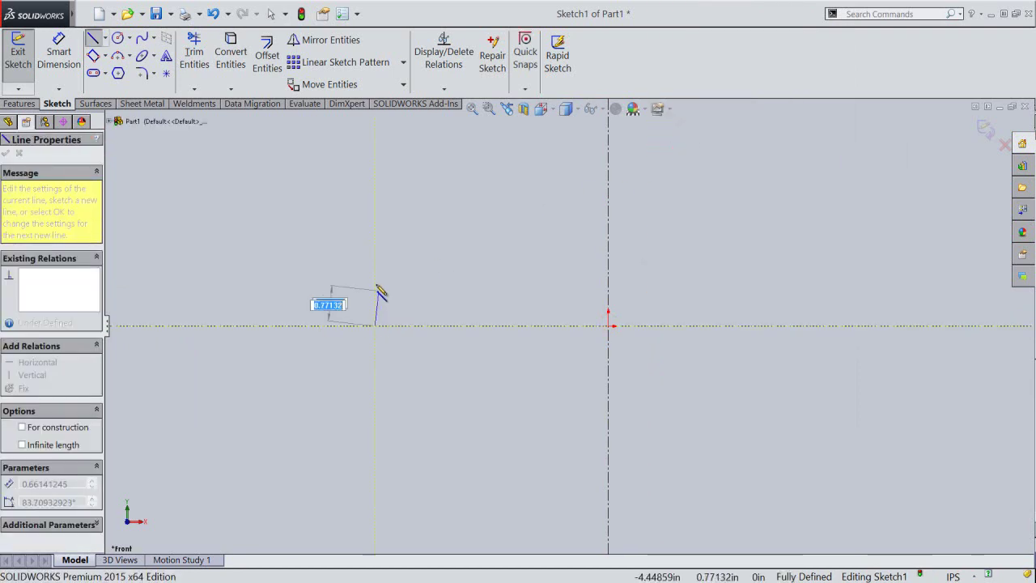
click(375, 284)
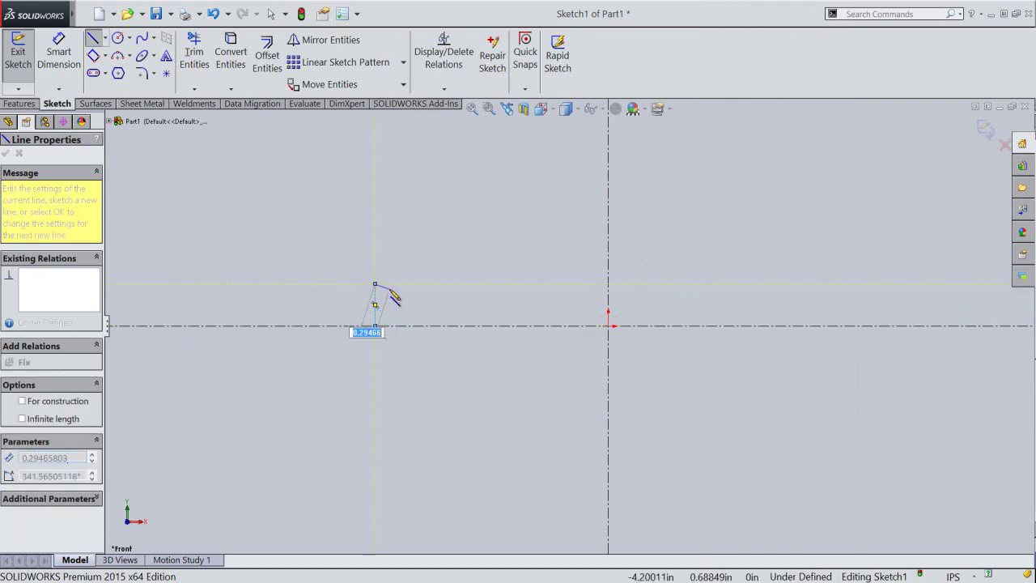
key(Escape)
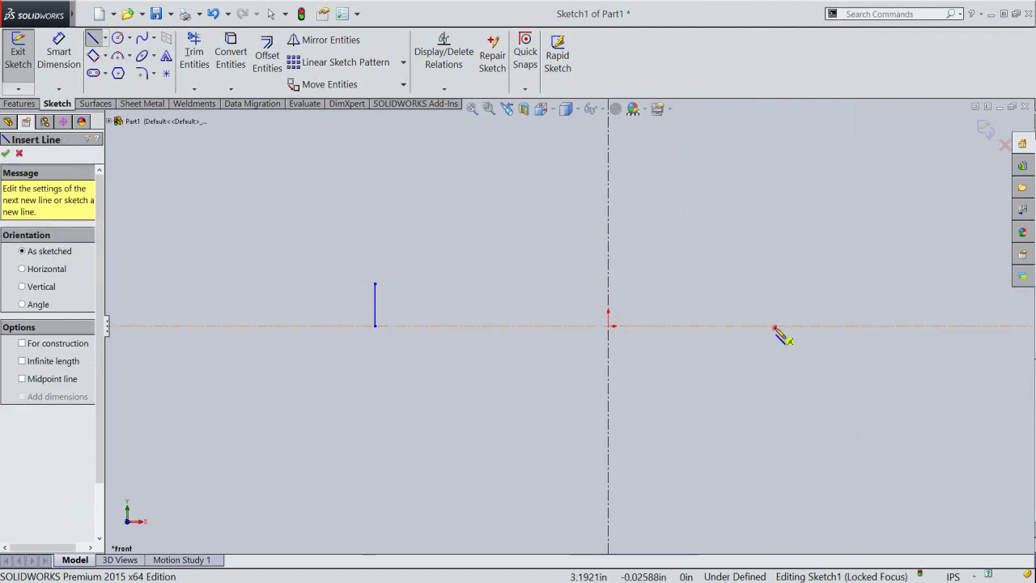
click(776, 326)
click(775, 298)
key(Escape)
right_click(729, 190)
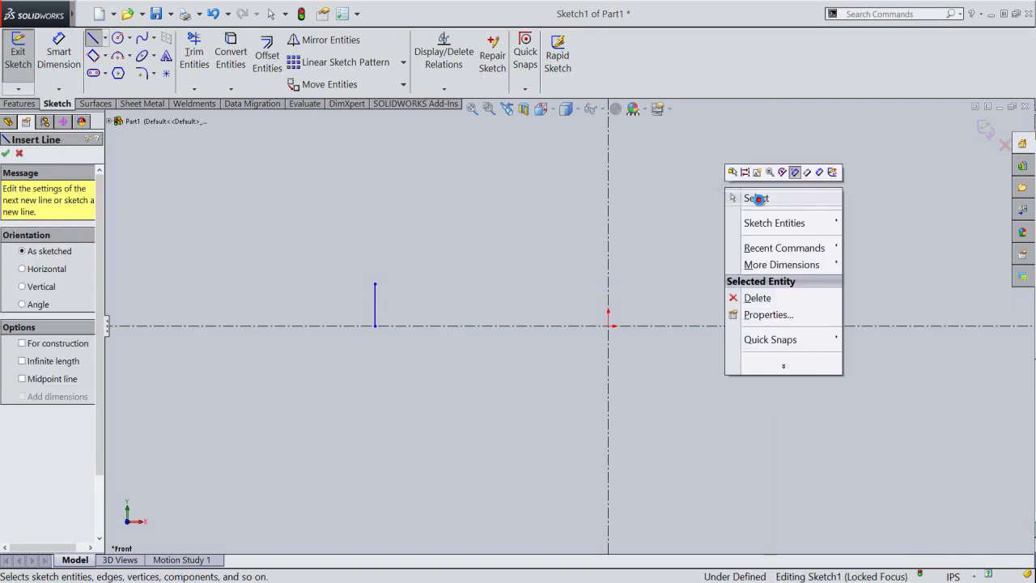
click(757, 199)
Make the two vertical lines symmetric about the vertical centerline.
click(444, 89)
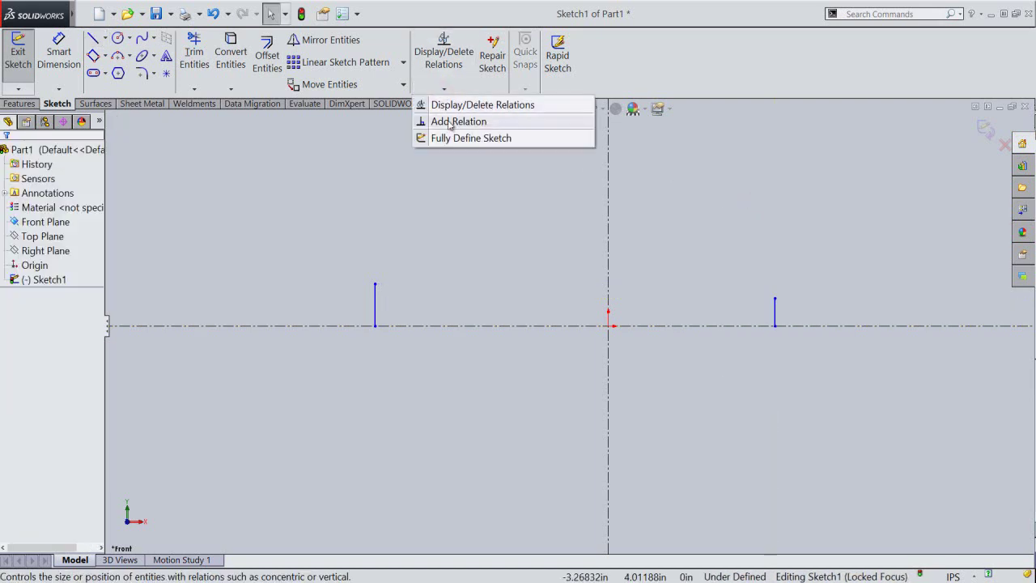
click(449, 122)
click(378, 307)
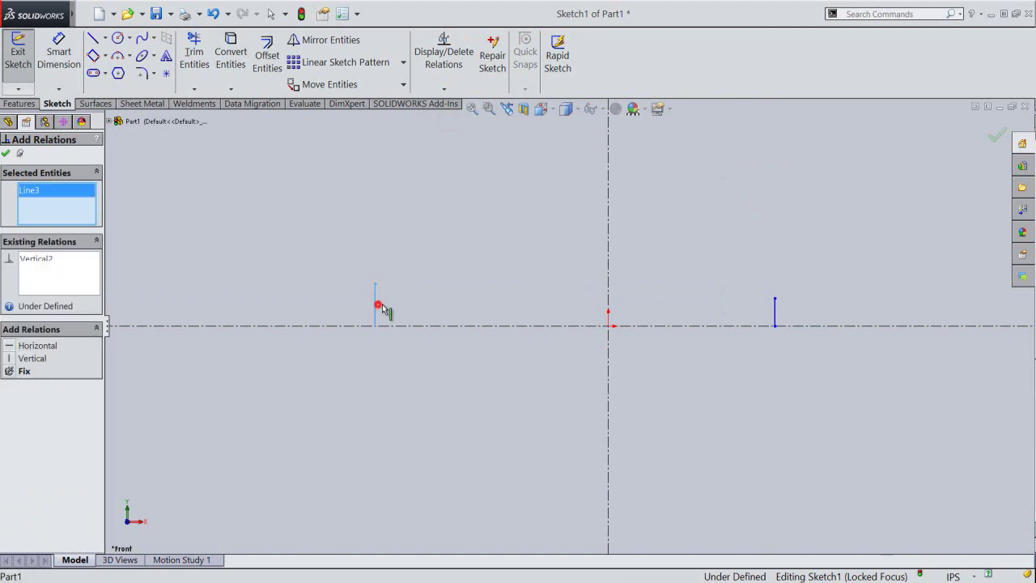
click(775, 318)
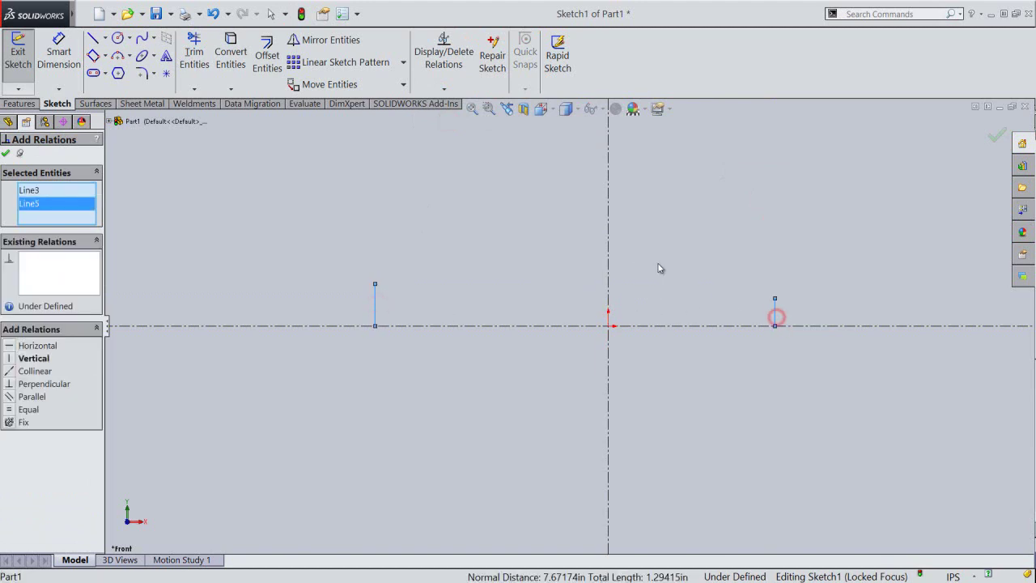
click(611, 275)
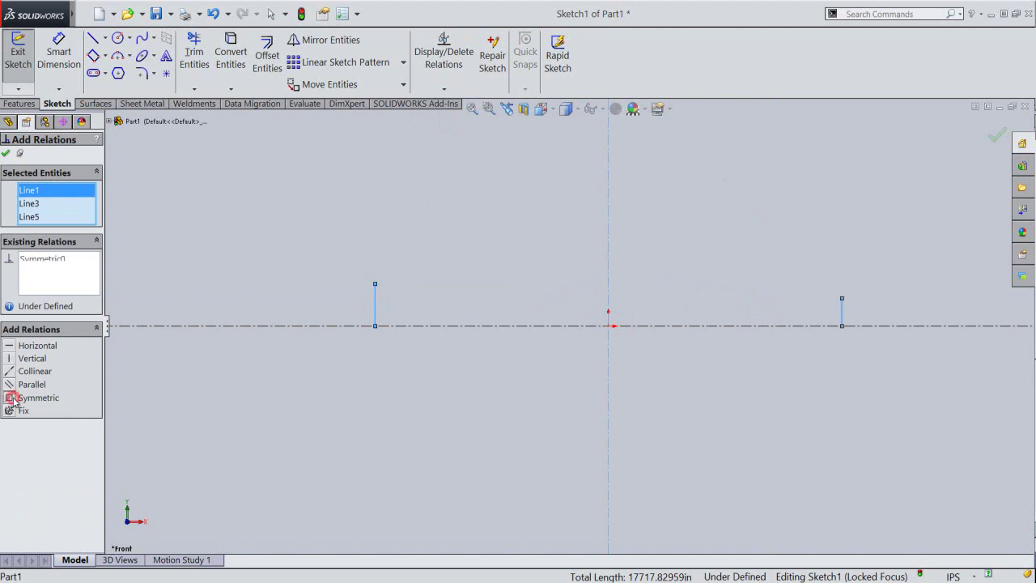
click(6, 155)
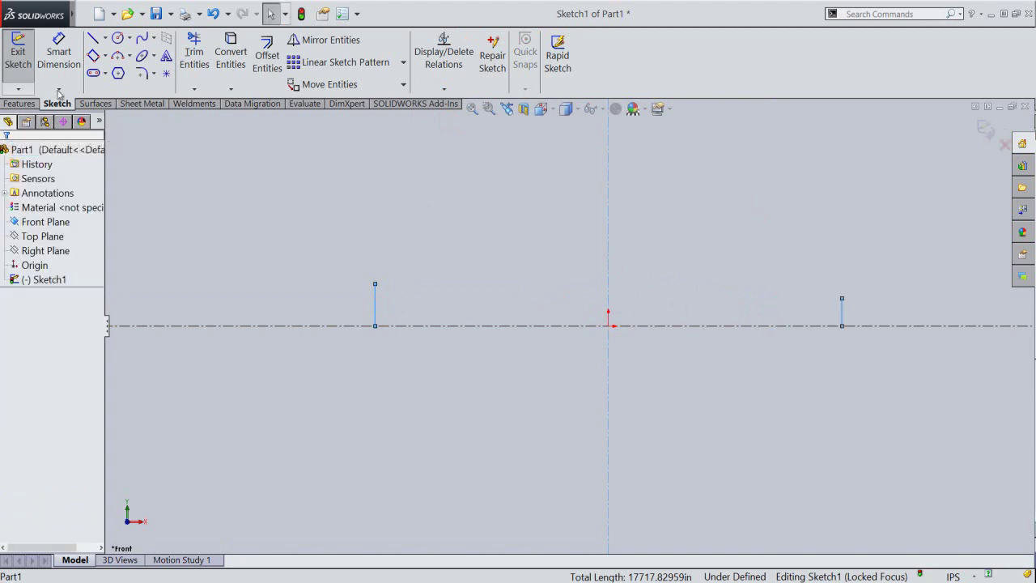
Dimension the spacing between the two vertical lines as 5 in.
click(61, 63)
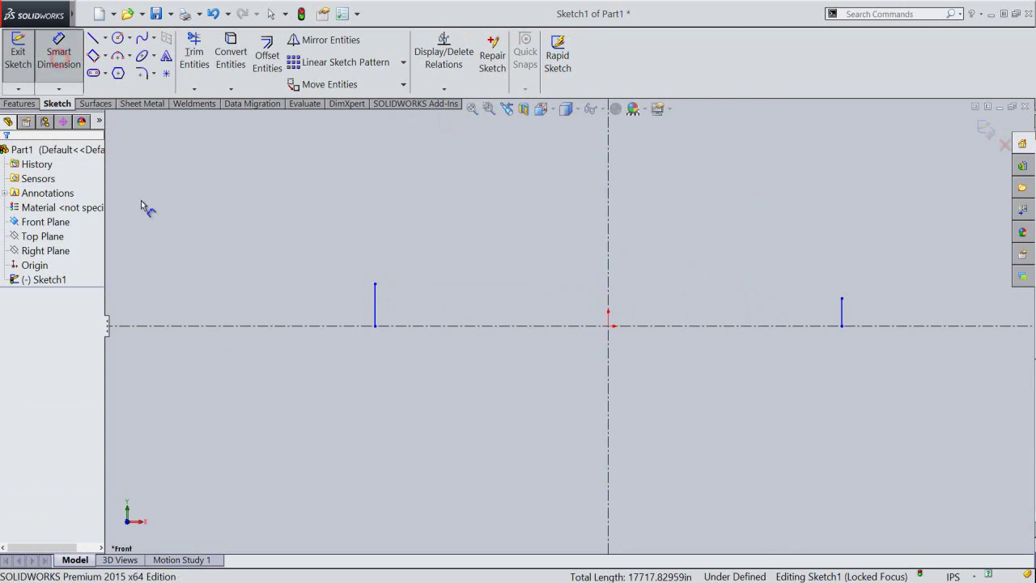
click(375, 314)
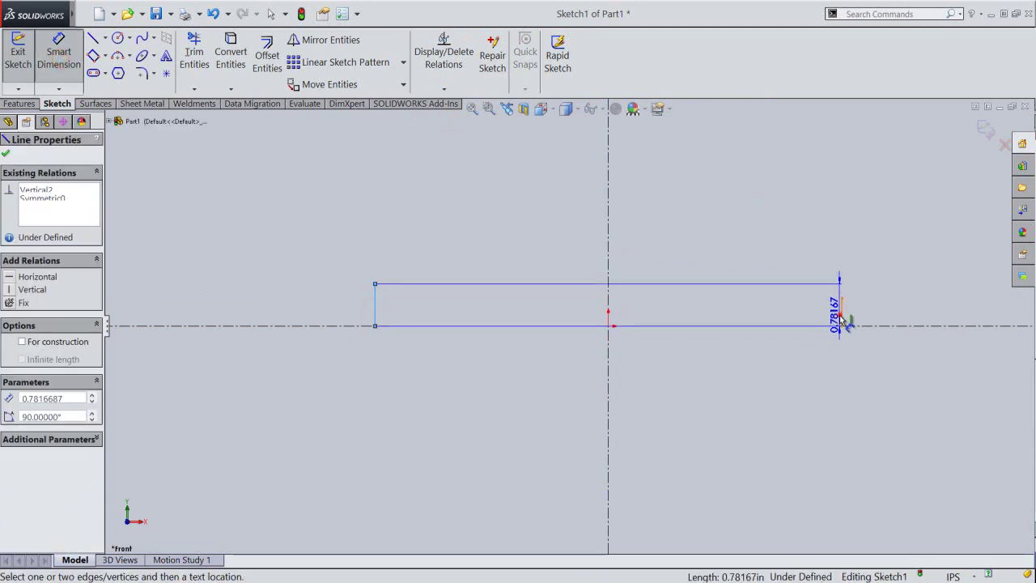
click(841, 315)
click(656, 377)
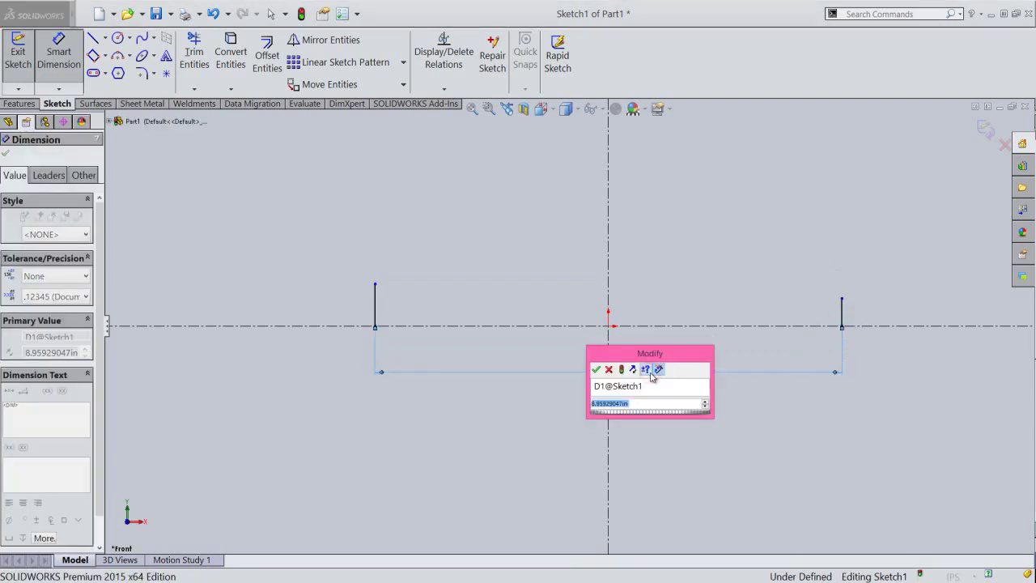
text(5)
key(Return)
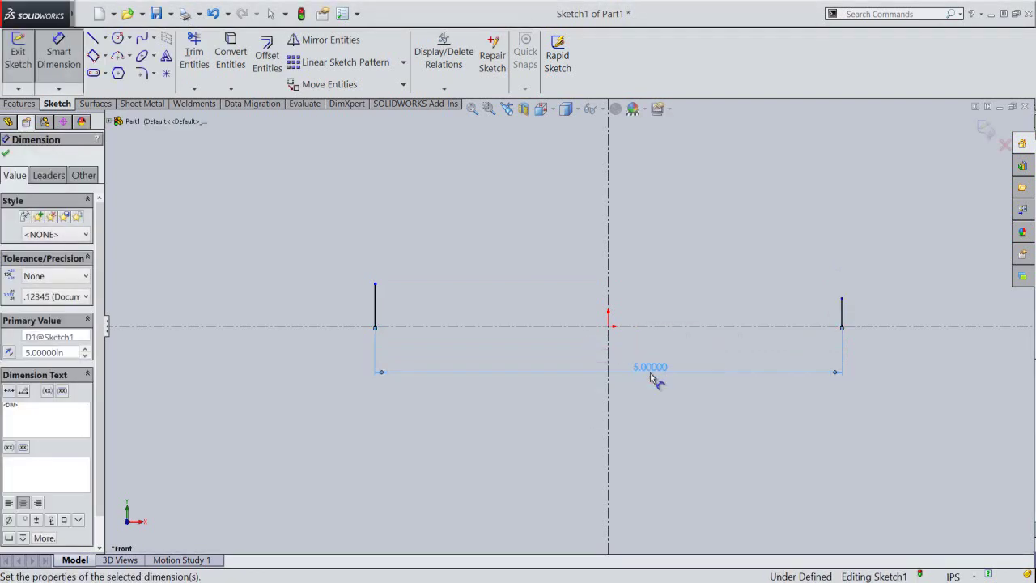
Sketch a sloped line from the left line's top into a long horizontal top line.
right_click(679, 245)
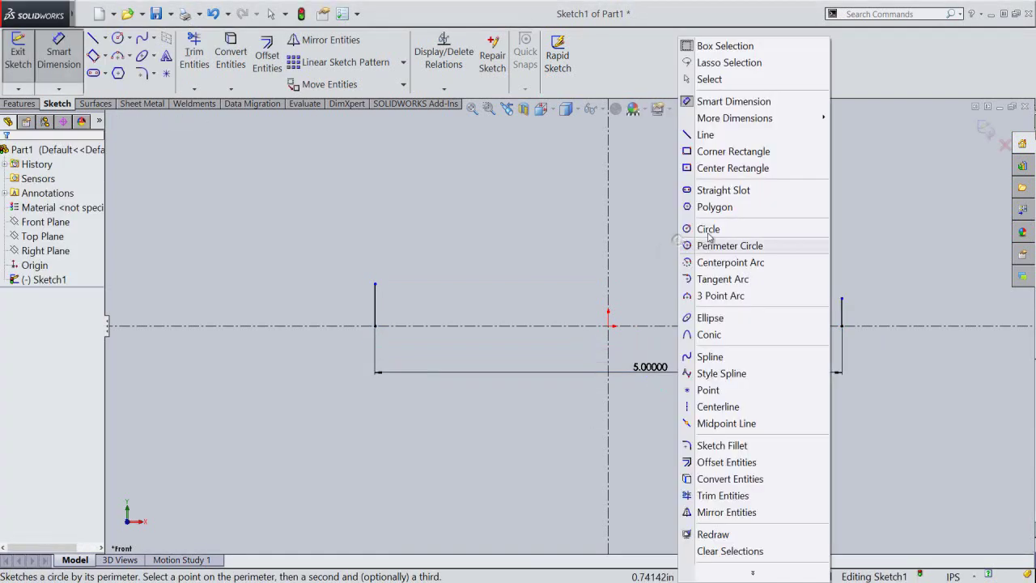
click(697, 78)
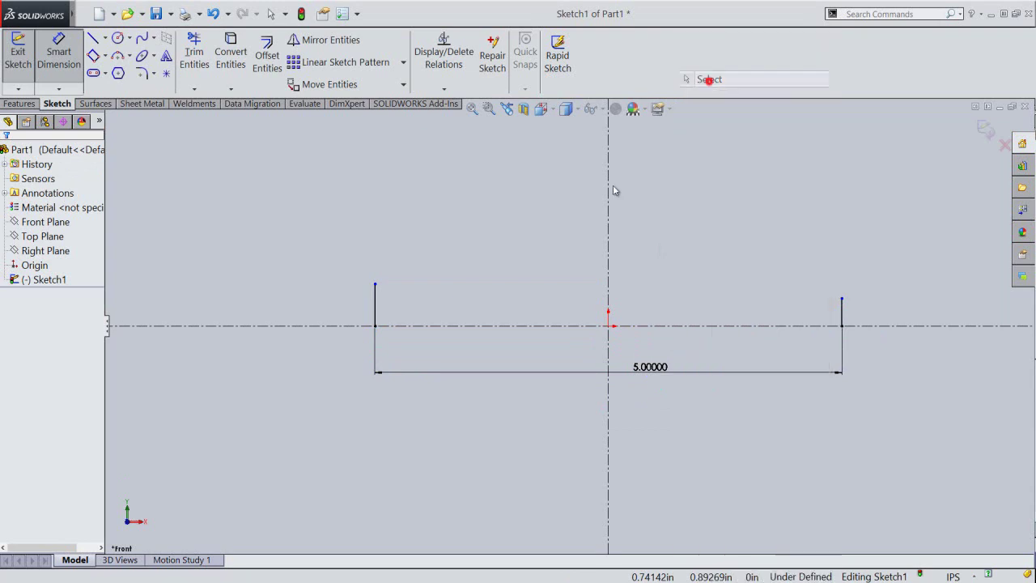
right_click(532, 278)
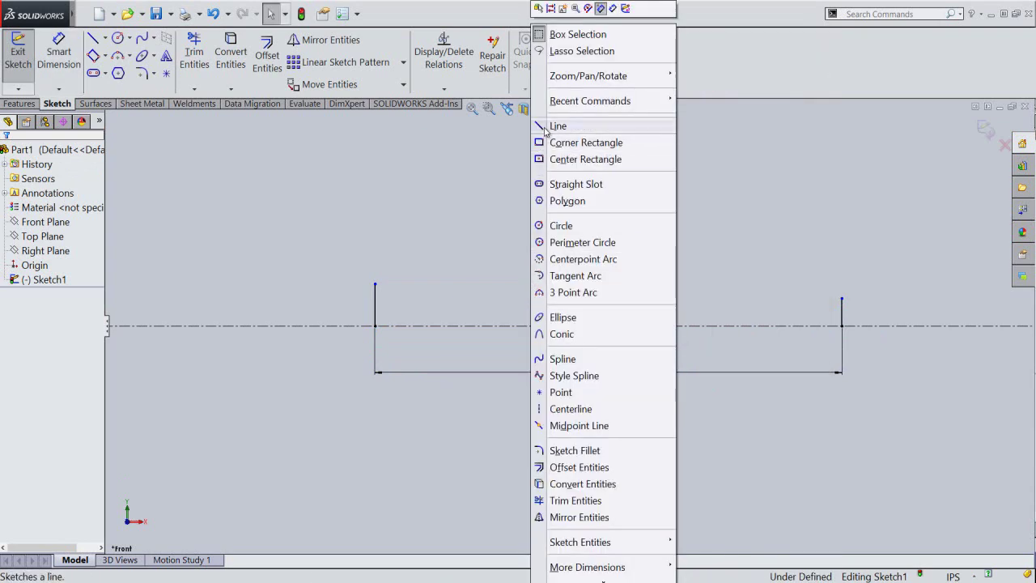
click(544, 124)
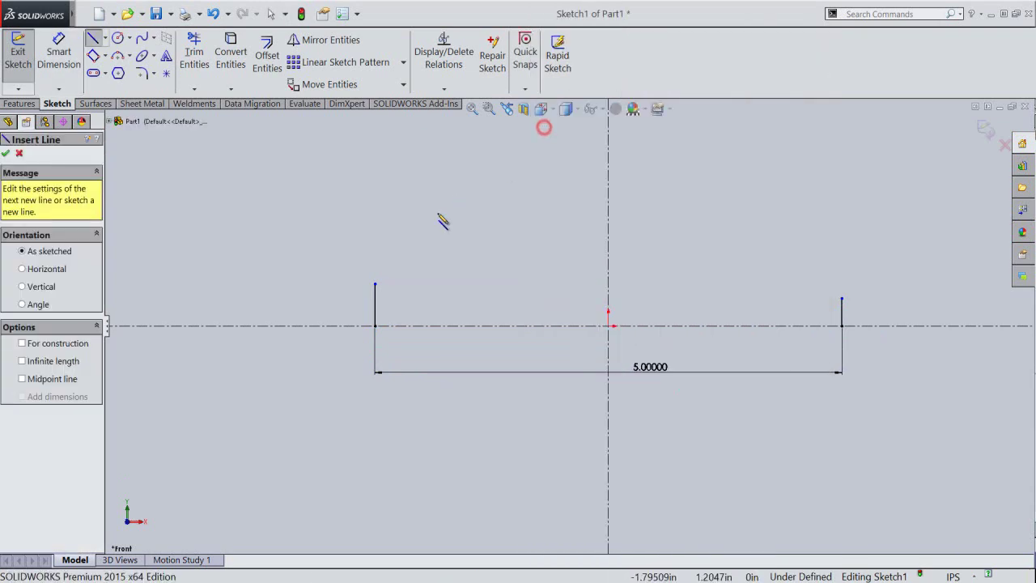
click(376, 284)
click(409, 234)
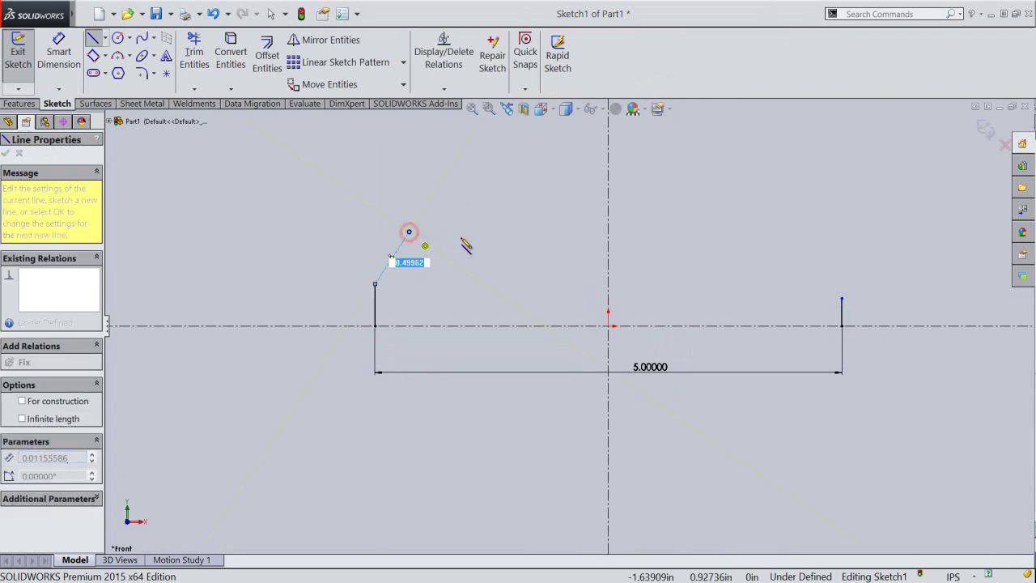
click(693, 235)
double_click(702, 249)
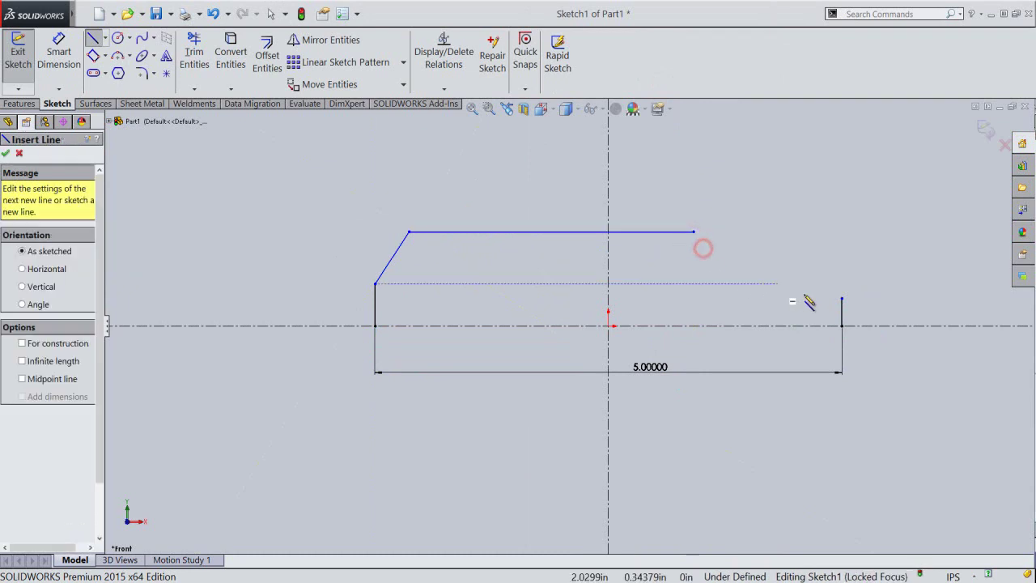
Add a short horizontal stub line at the top of the right vertical line.
click(842, 299)
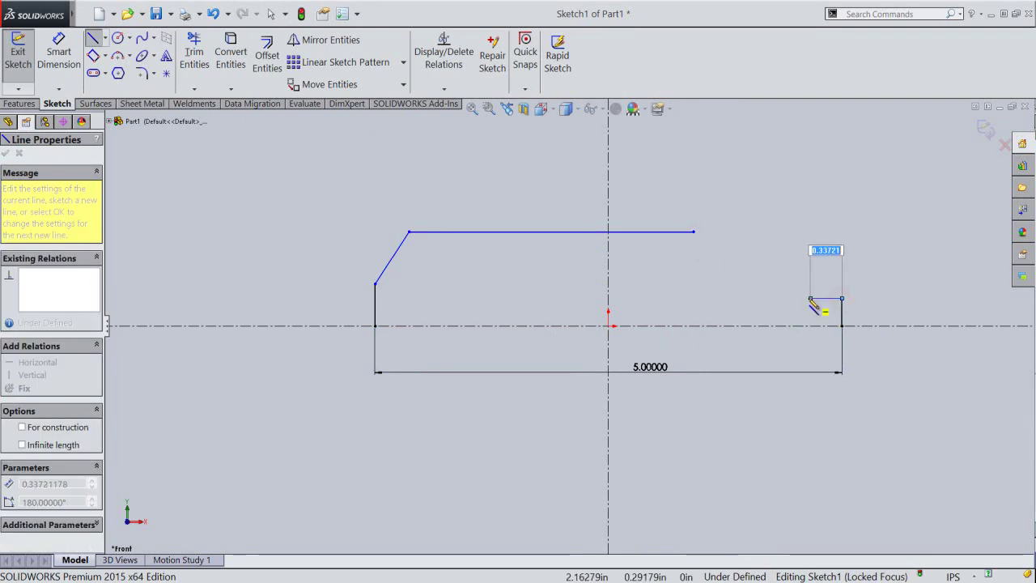
double_click(814, 282)
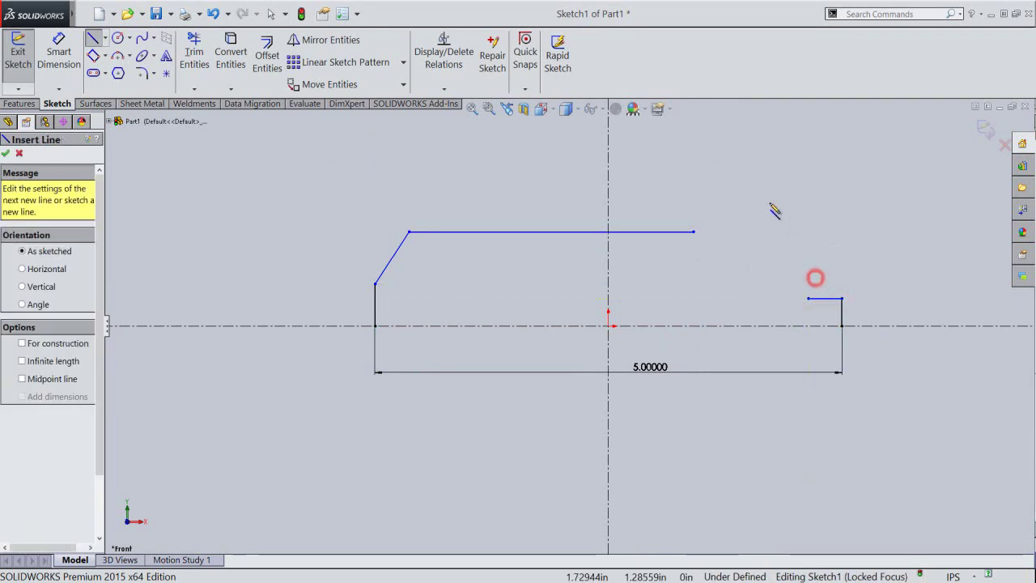
right_click(773, 204)
click(865, 189)
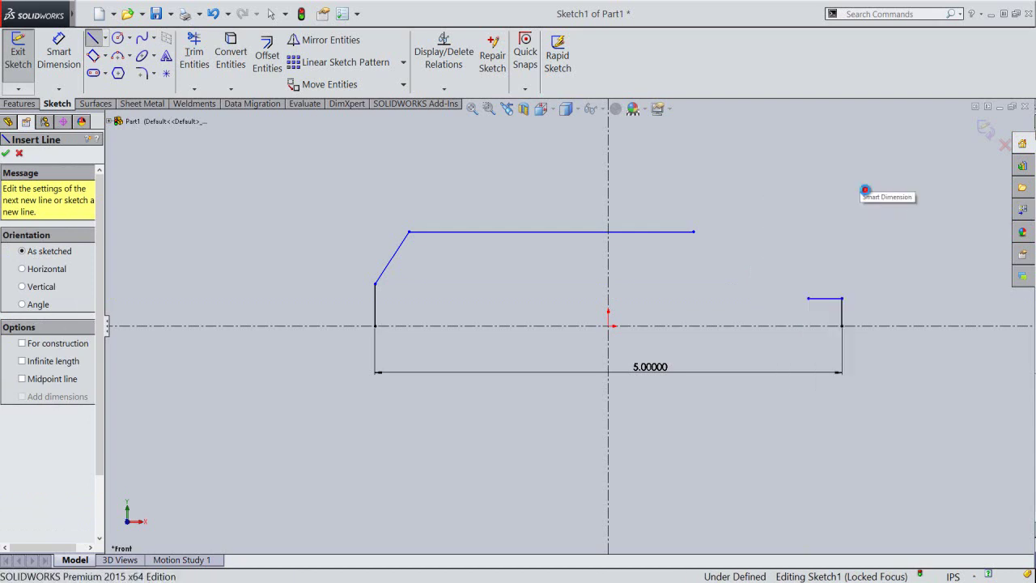
Set the left end diameter to 0.25 and the top line diameter to 1.25.
click(377, 284)
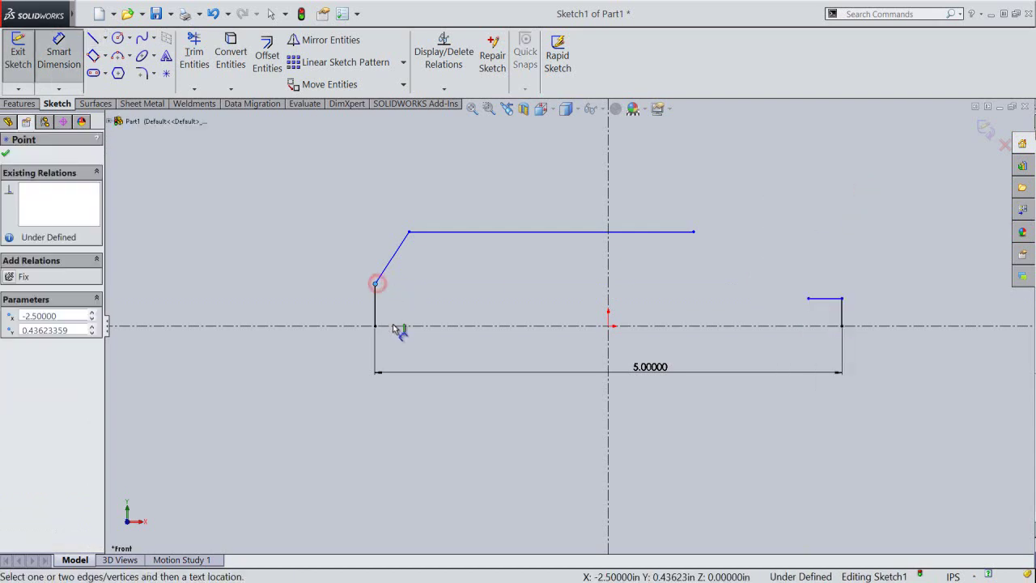
click(394, 326)
click(323, 350)
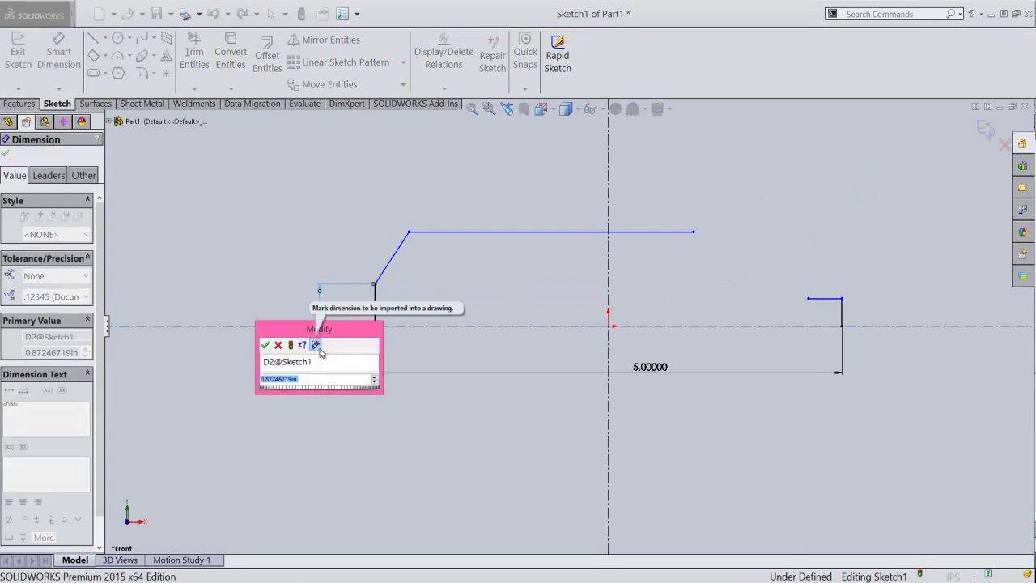
key(BackSpace)
text(25)
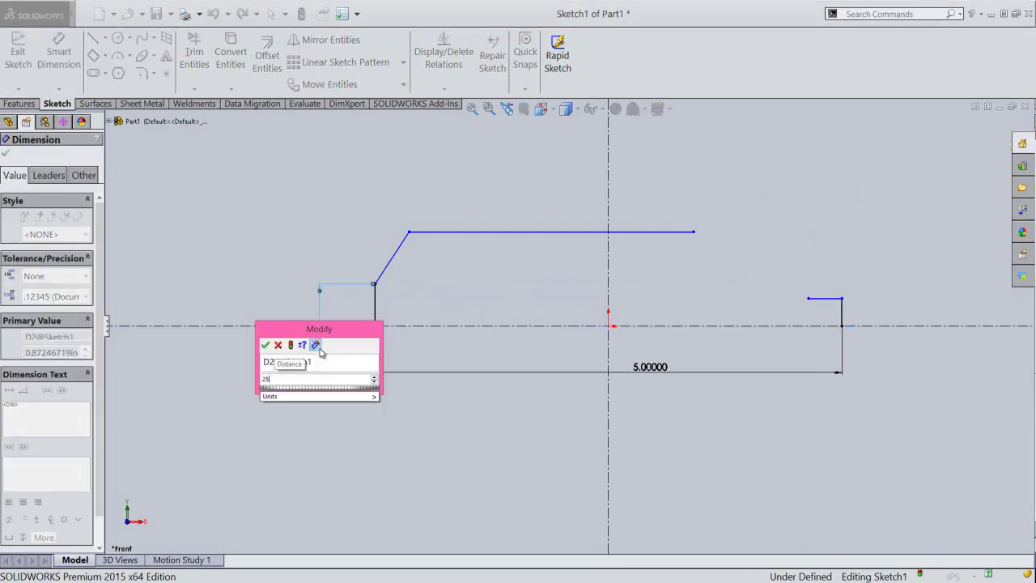
key(Return)
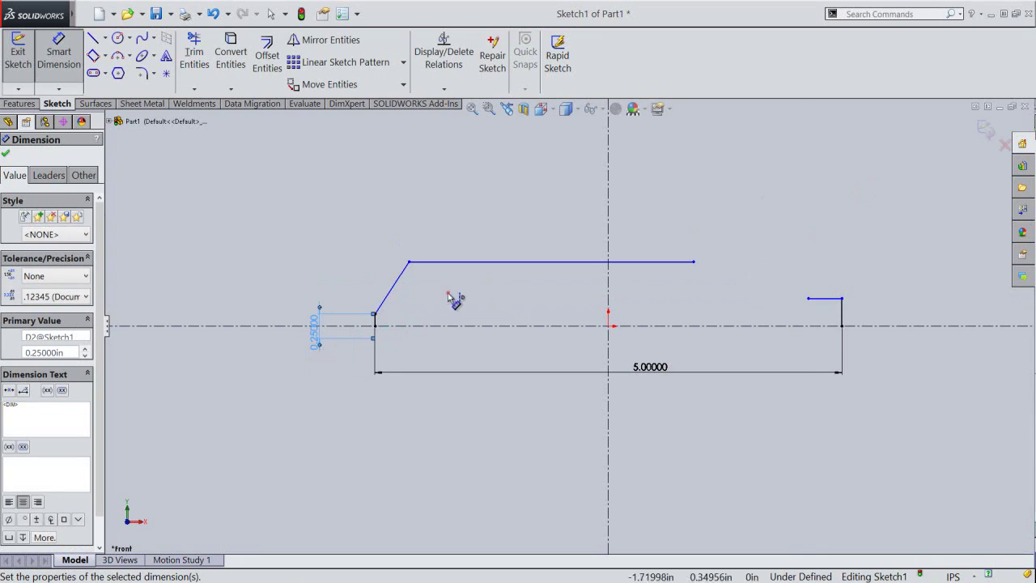
click(456, 300)
click(465, 264)
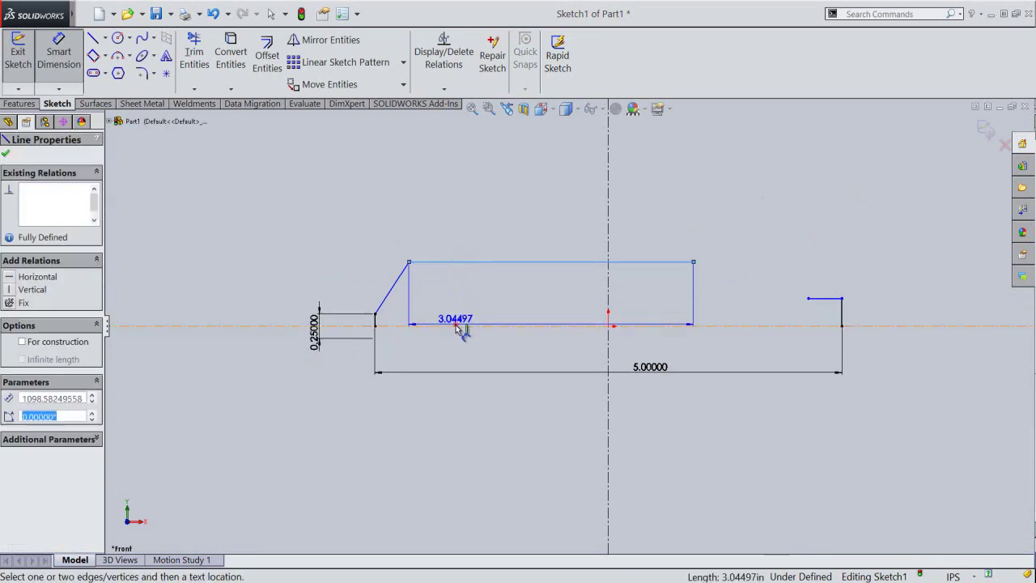
click(456, 322)
click(267, 352)
text(1.25)
key(Return)
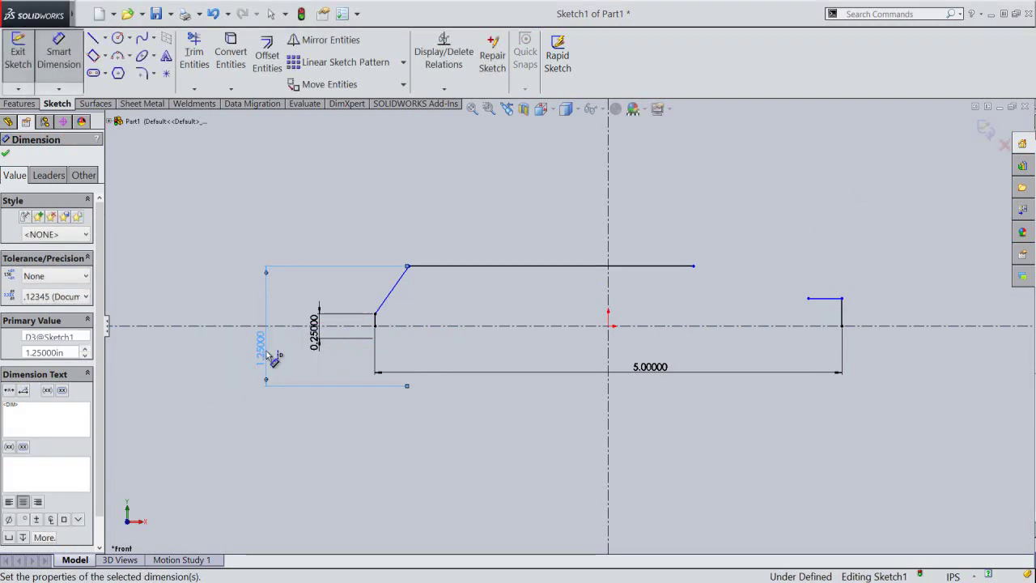
click(333, 290)
Set the slope's horizontal length to 0.325 and the right-end height to 0.4724.
click(375, 313)
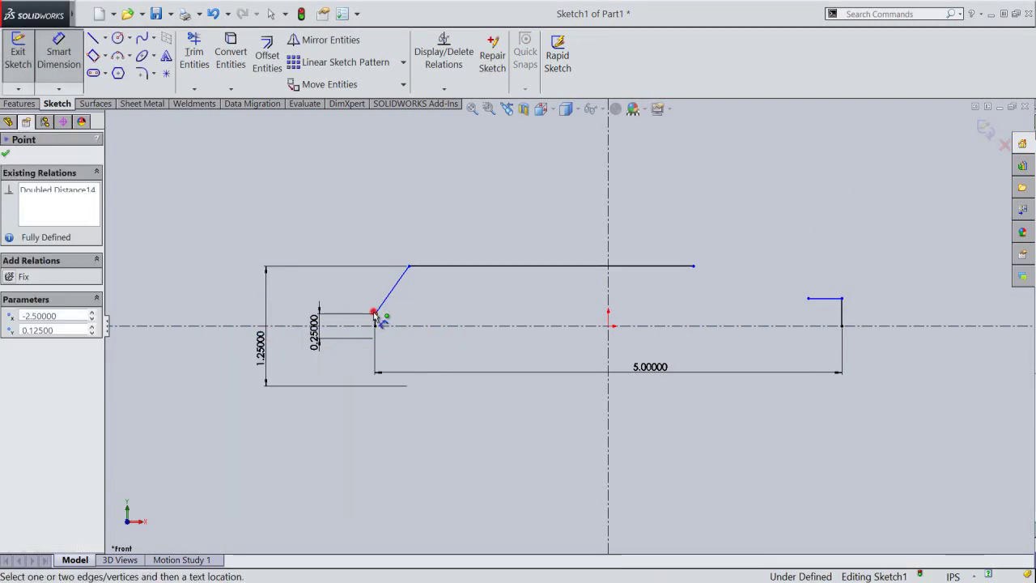
click(410, 267)
click(392, 236)
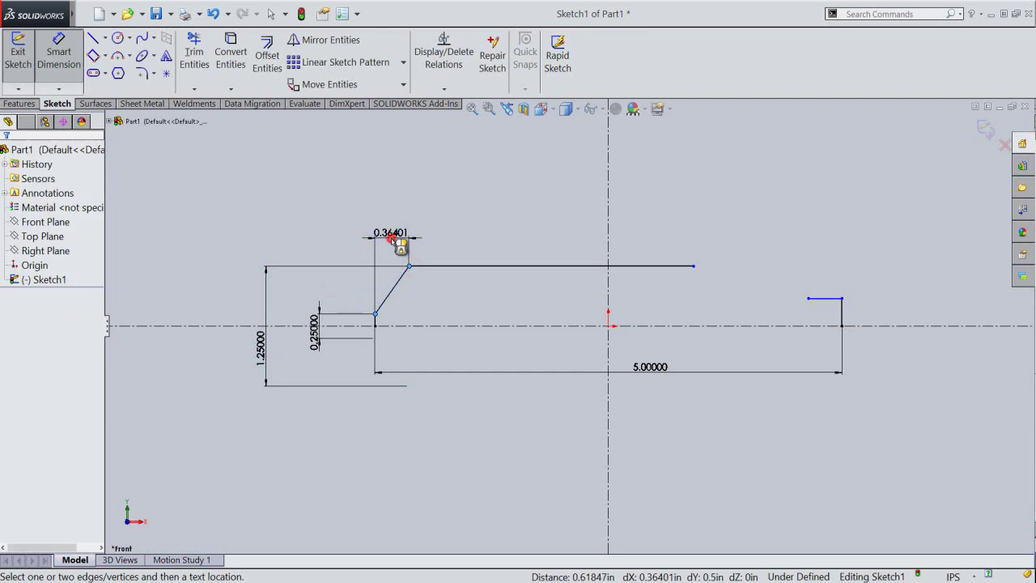
text(0.325)
key(Return)
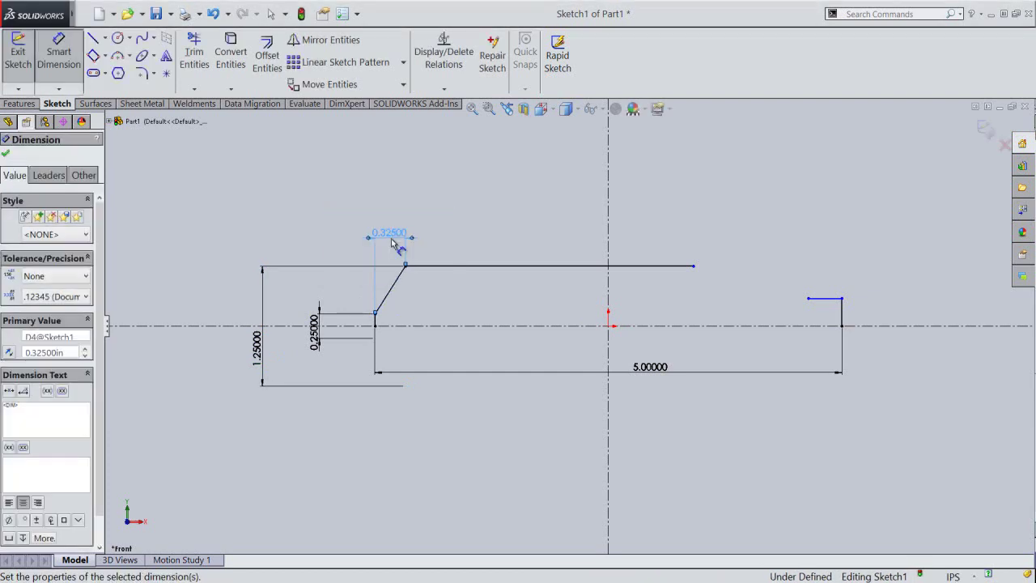
click(502, 292)
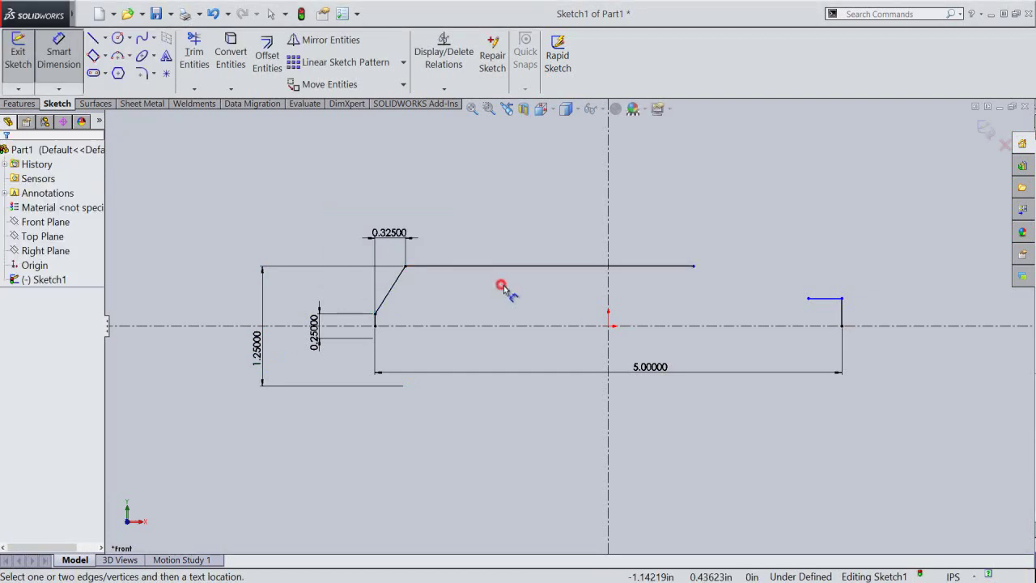
click(842, 300)
click(843, 320)
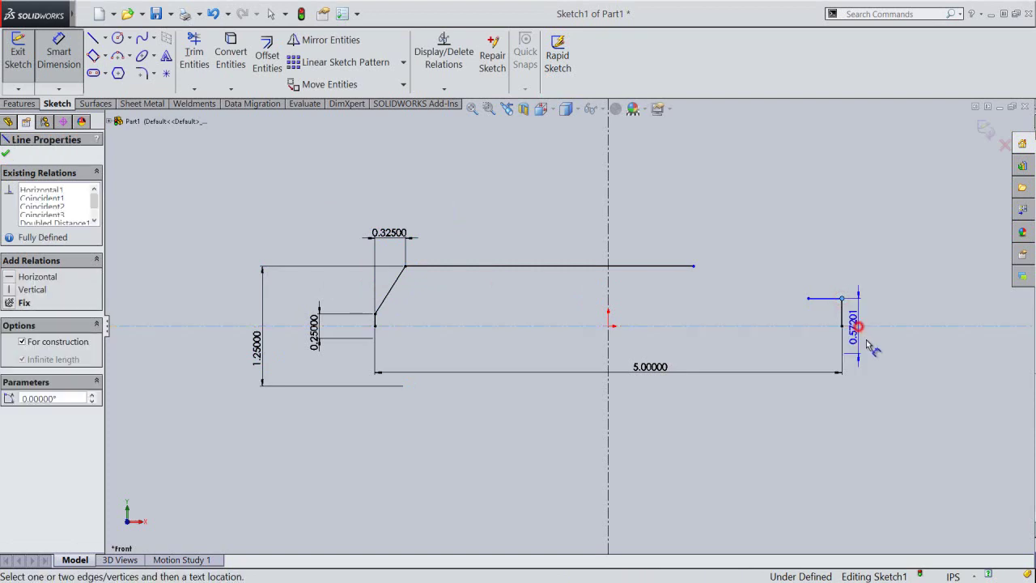
click(871, 341)
text(.)
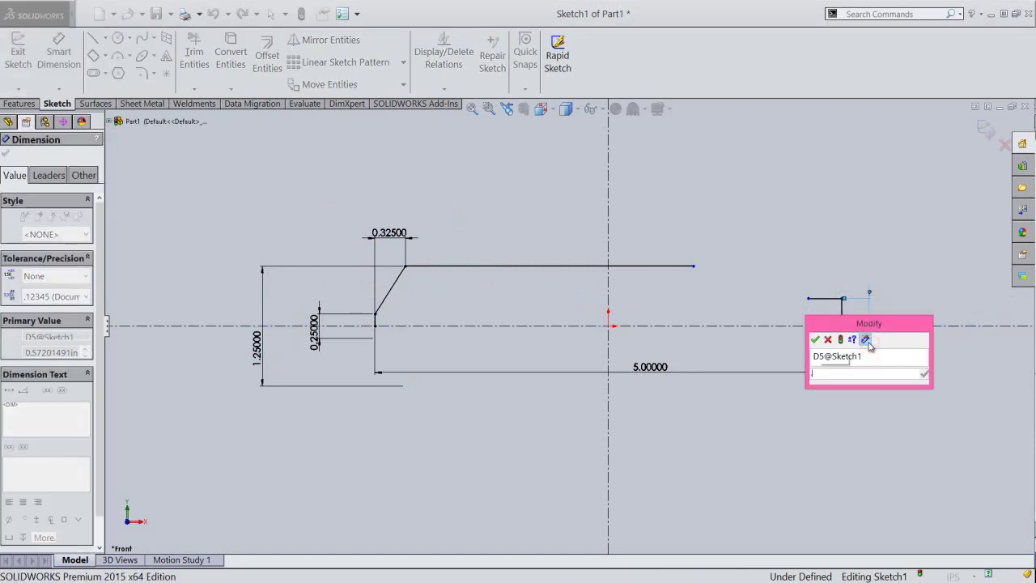
text(4)
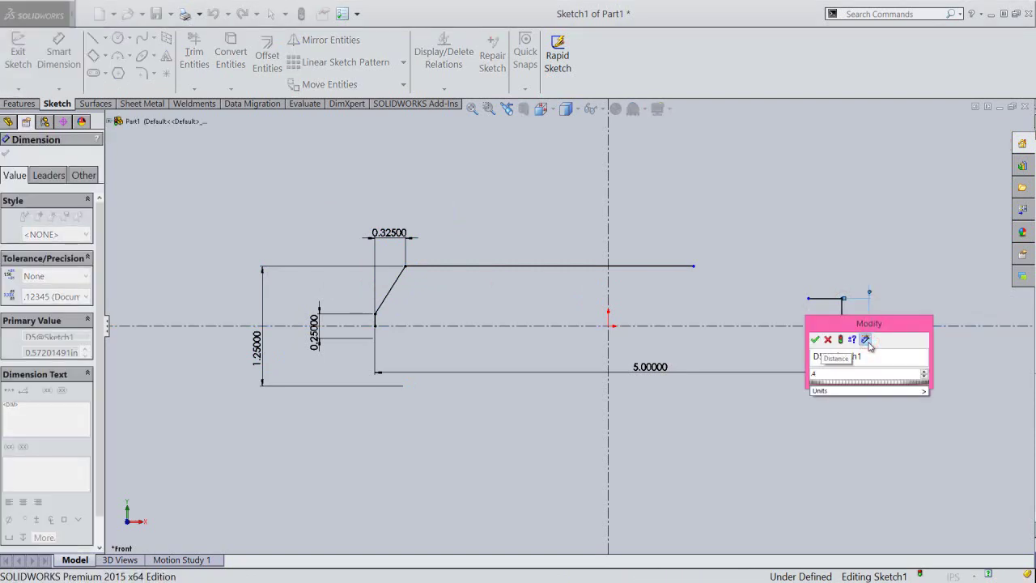
text(724)
key(Return)
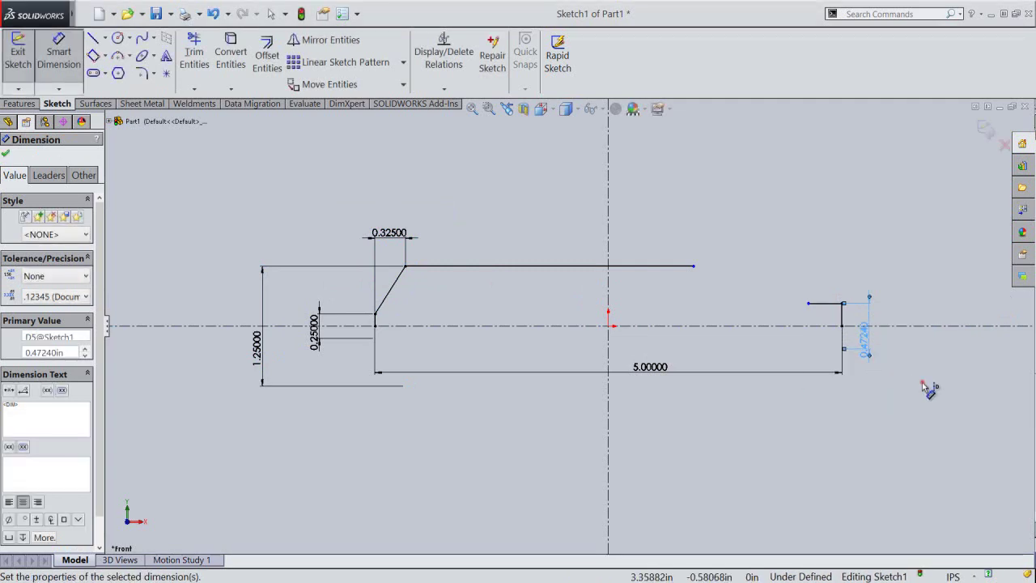
click(925, 387)
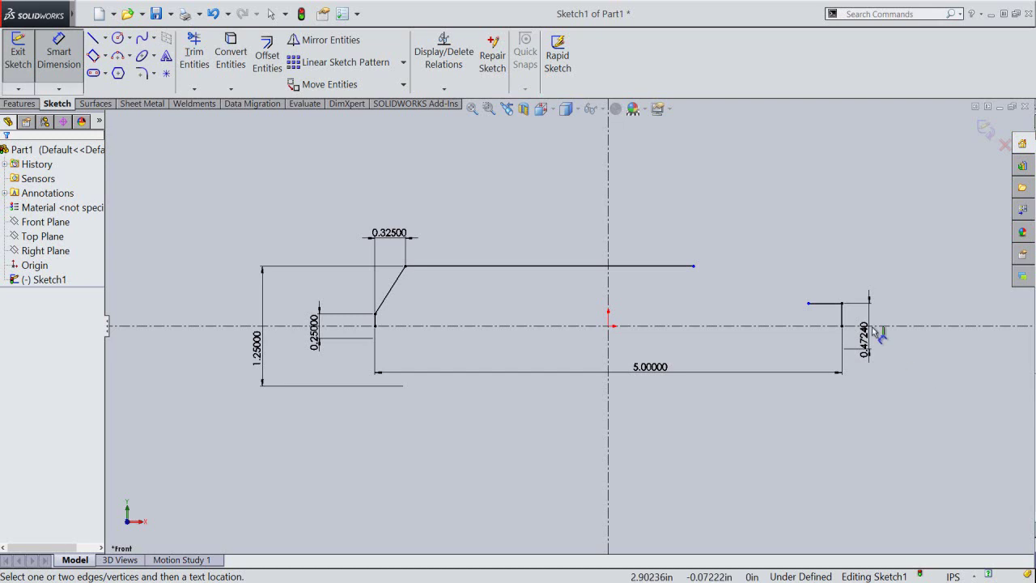
Dimension the right stub line's length, entering 0.2697 in.
click(835, 304)
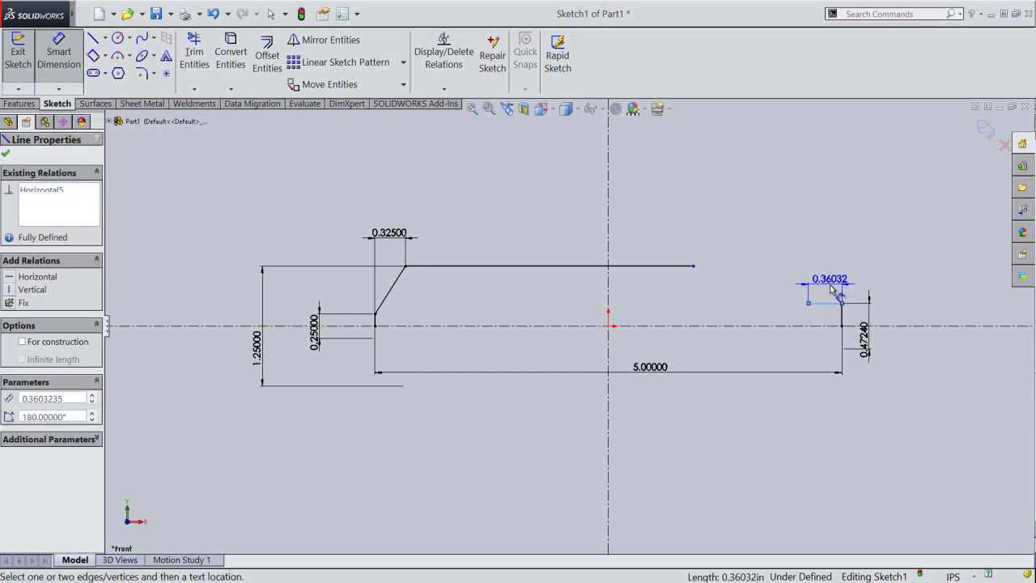
click(832, 289)
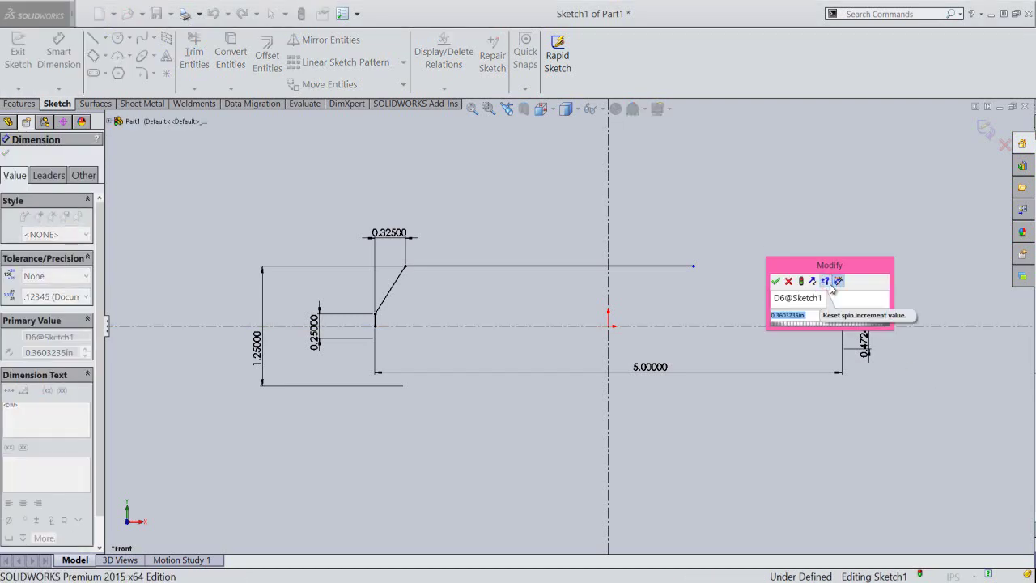
text(.2697)
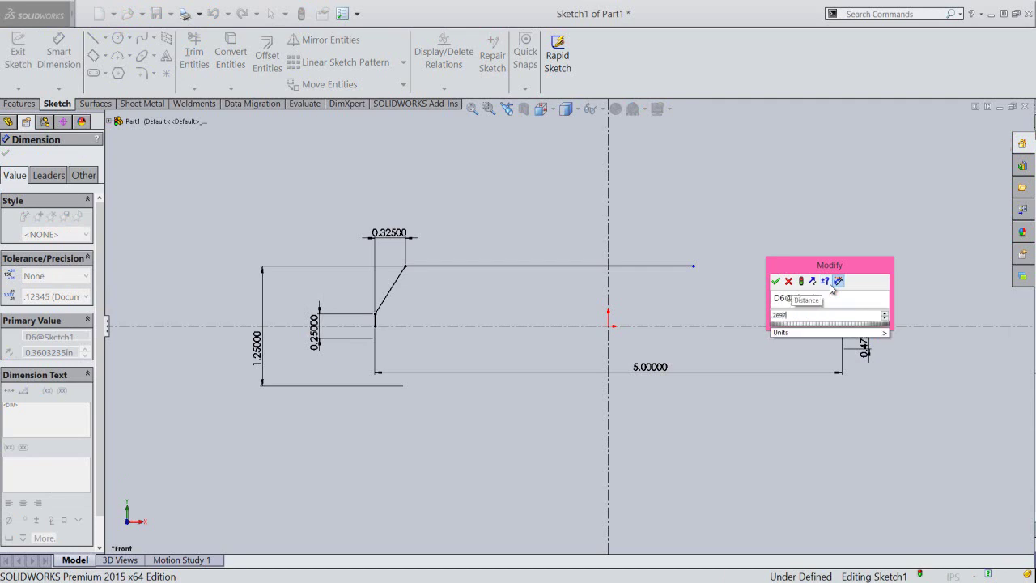
key(Return)
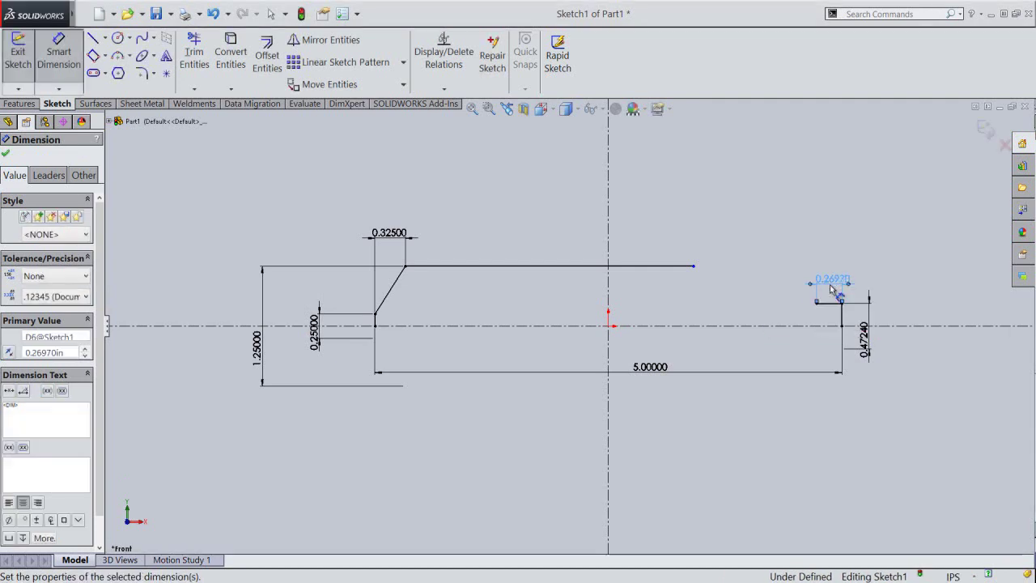
click(864, 230)
right_click(861, 224)
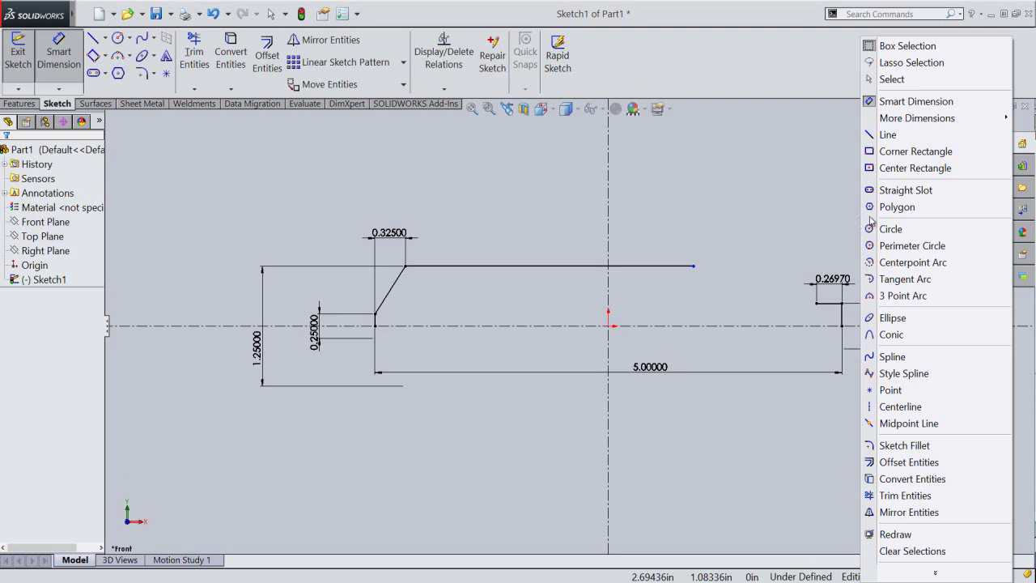
Sketch two arcs near the right step: R2 off the top line and R1 off the stub.
click(915, 296)
scroll(850, 259, down, 2)
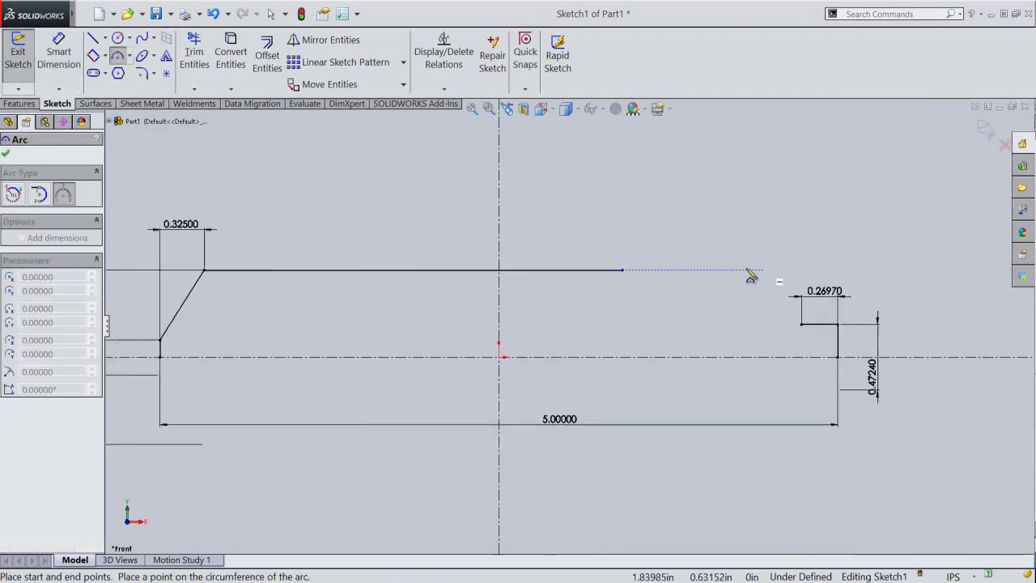
click(621, 271)
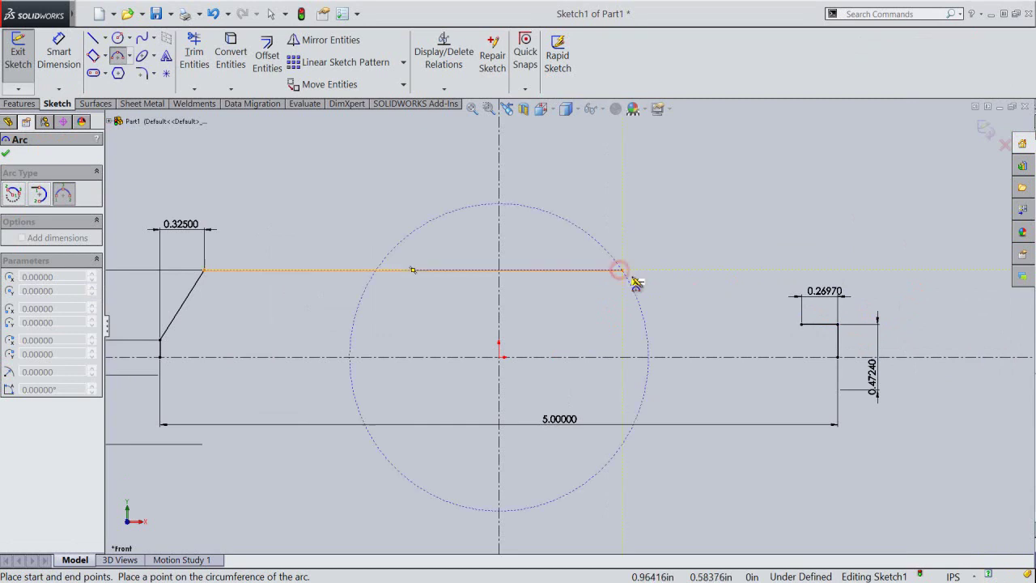
click(695, 320)
text(2)
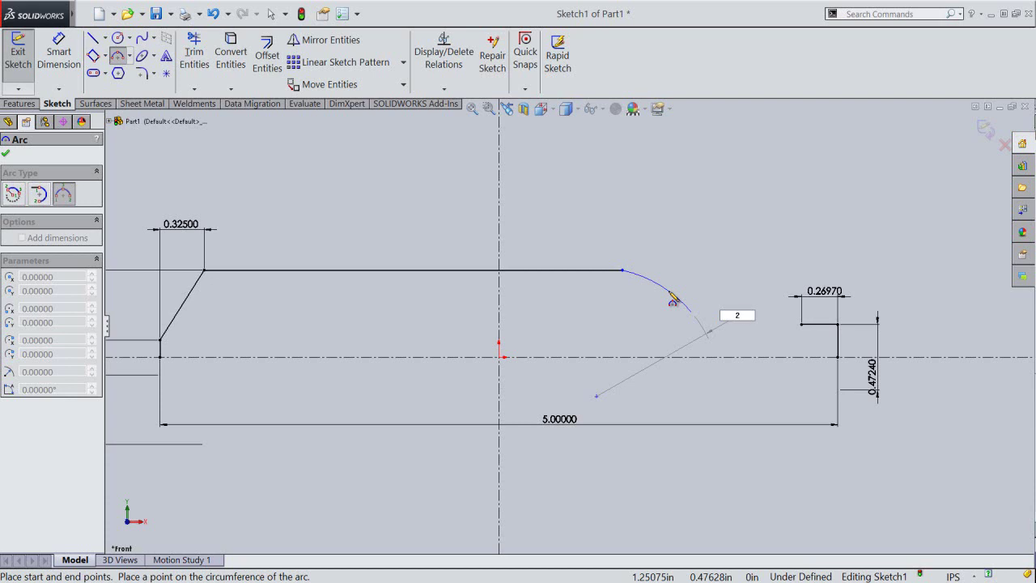
key(Return)
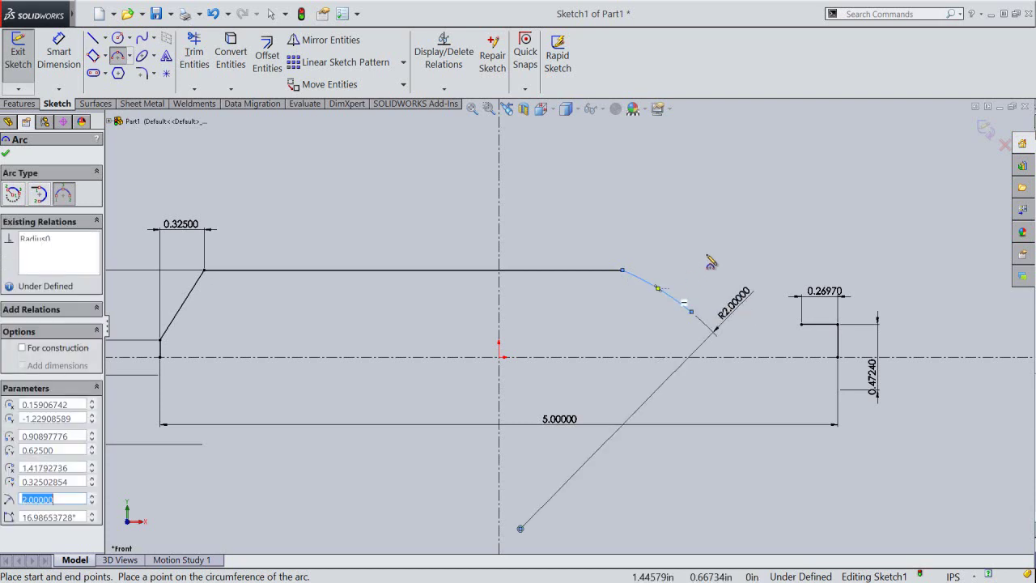
click(802, 326)
click(752, 313)
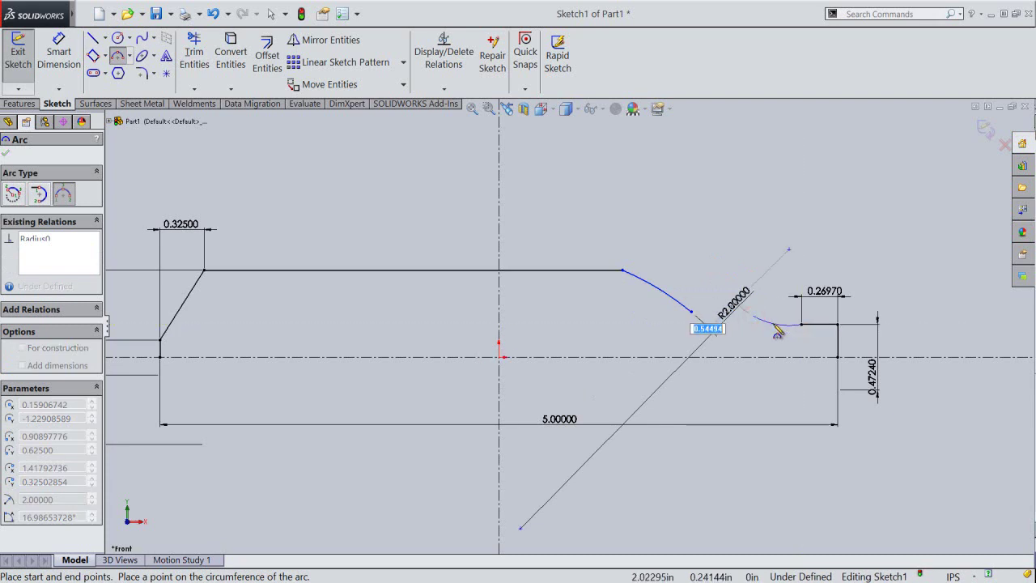
text(1.00000)
key(Return)
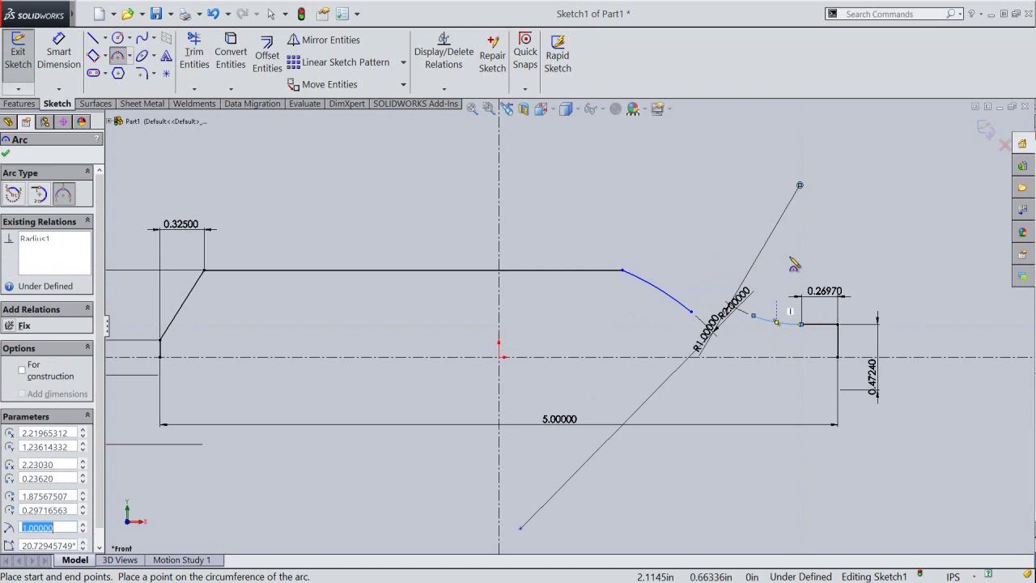
right_click(794, 264)
click(826, 267)
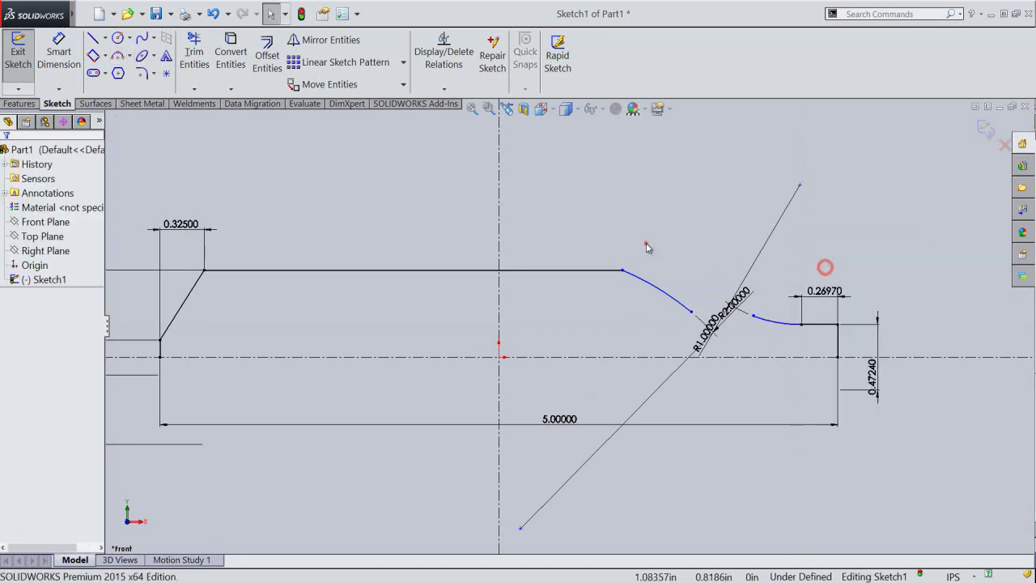
Make each arc tangent to its adjoining horizontal line.
click(640, 283)
ctrl+click(609, 272)
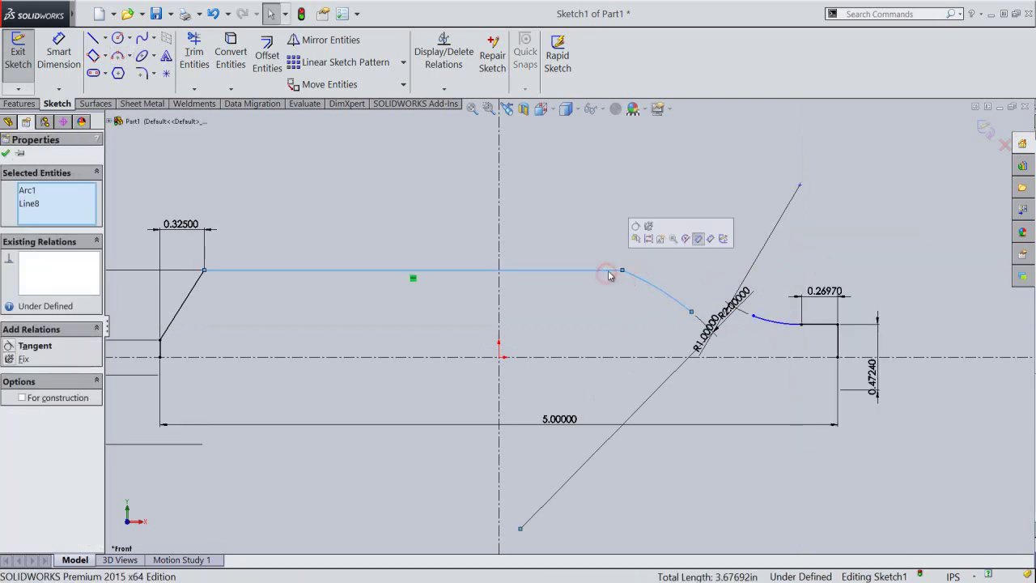
click(638, 232)
click(600, 318)
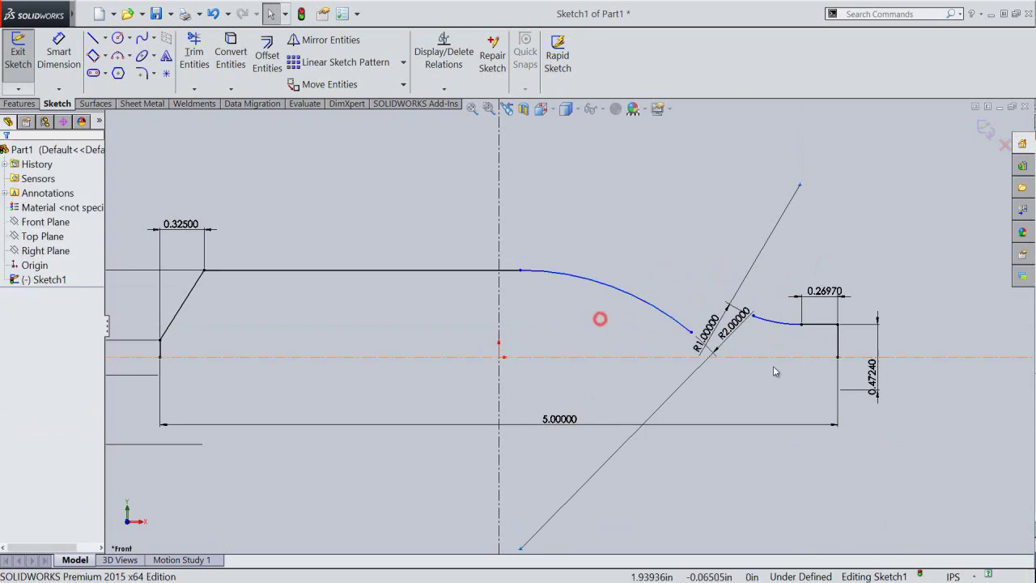
click(801, 324)
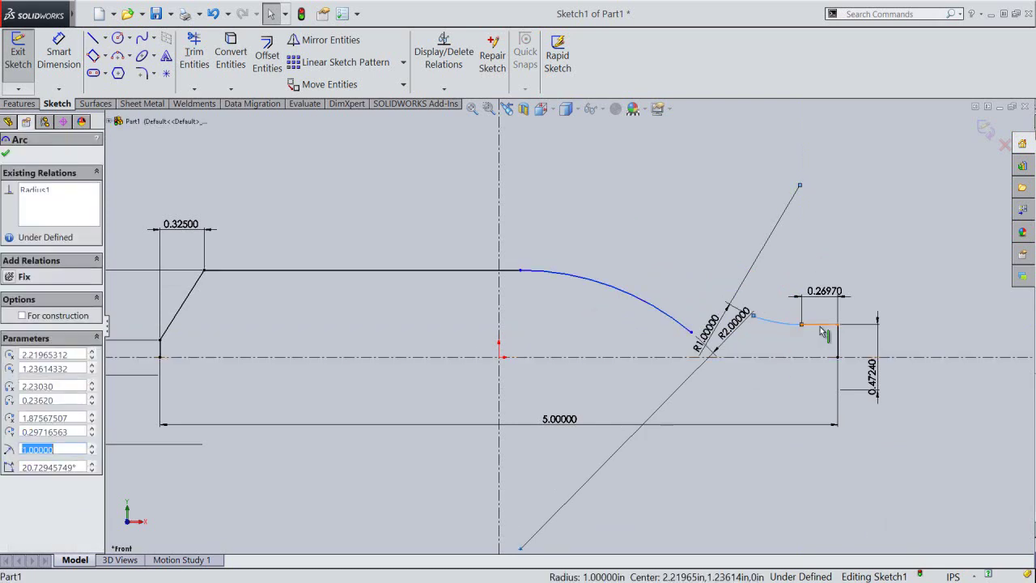
ctrl+click(820, 324)
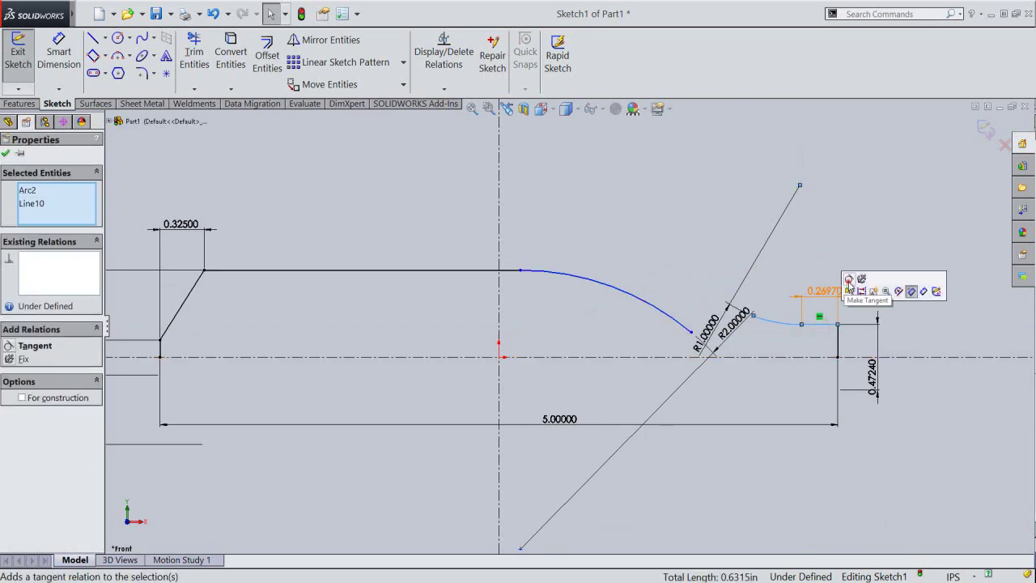
click(849, 288)
click(850, 235)
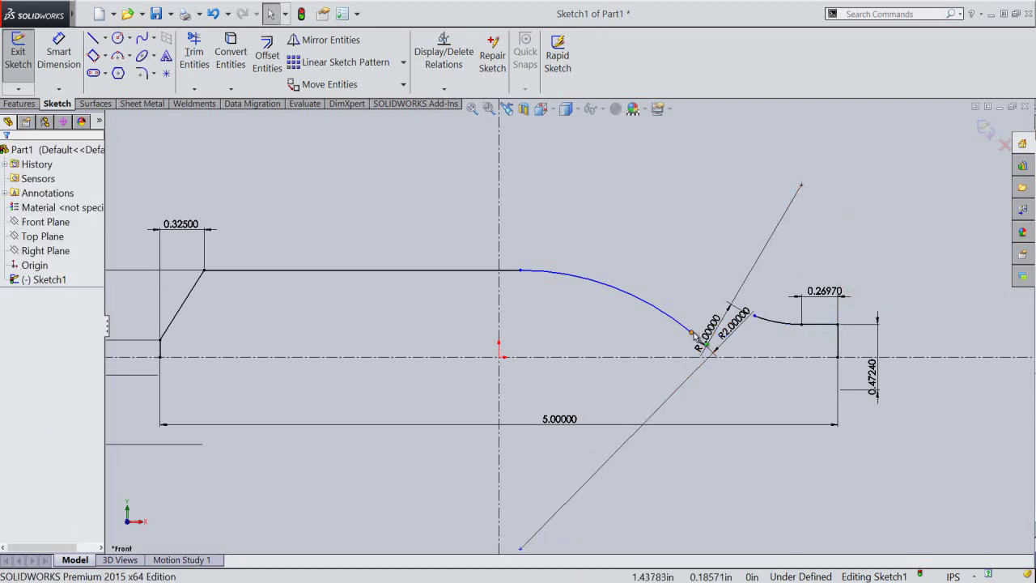
Reshape the left arc and join the arcs with a short line tangent to the left arc.
drag(692, 334, 698, 307)
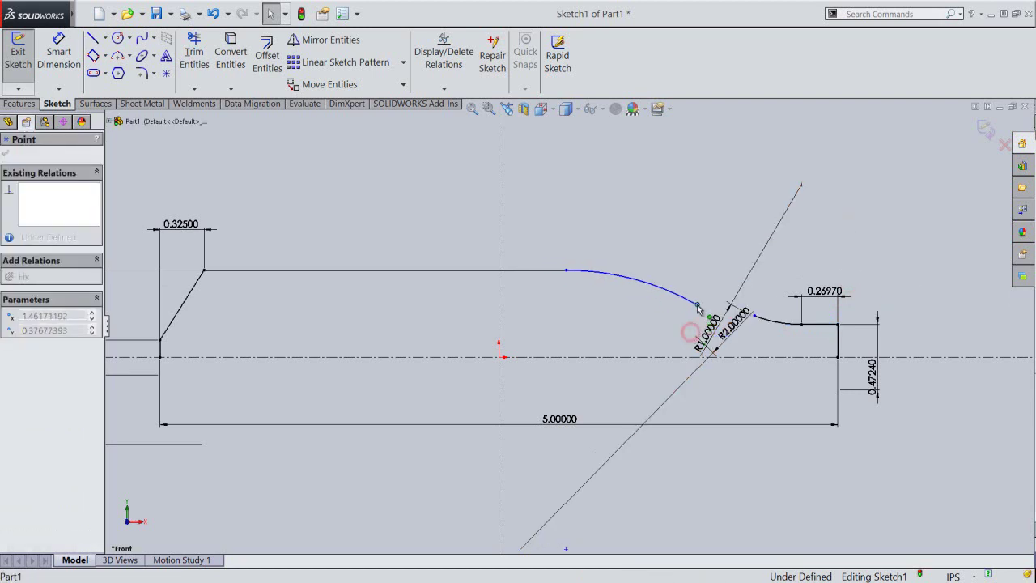
click(711, 220)
right_click(705, 218)
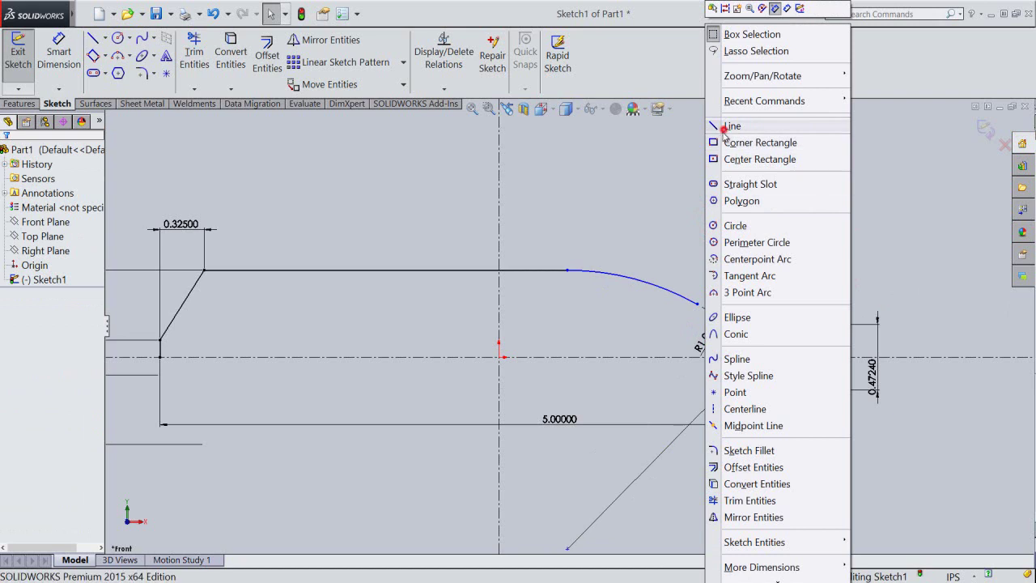
click(731, 126)
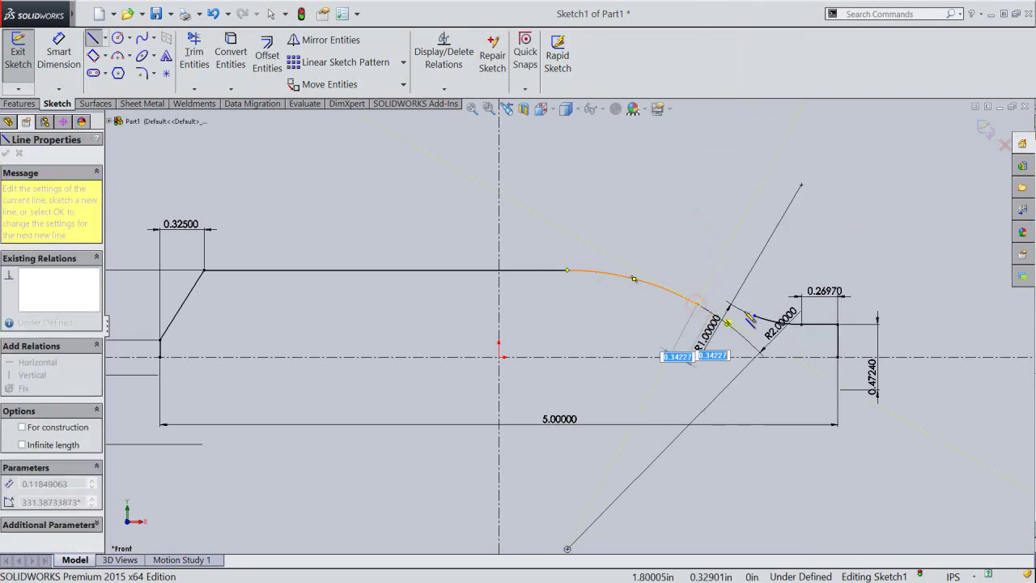
drag(697, 305, 754, 316)
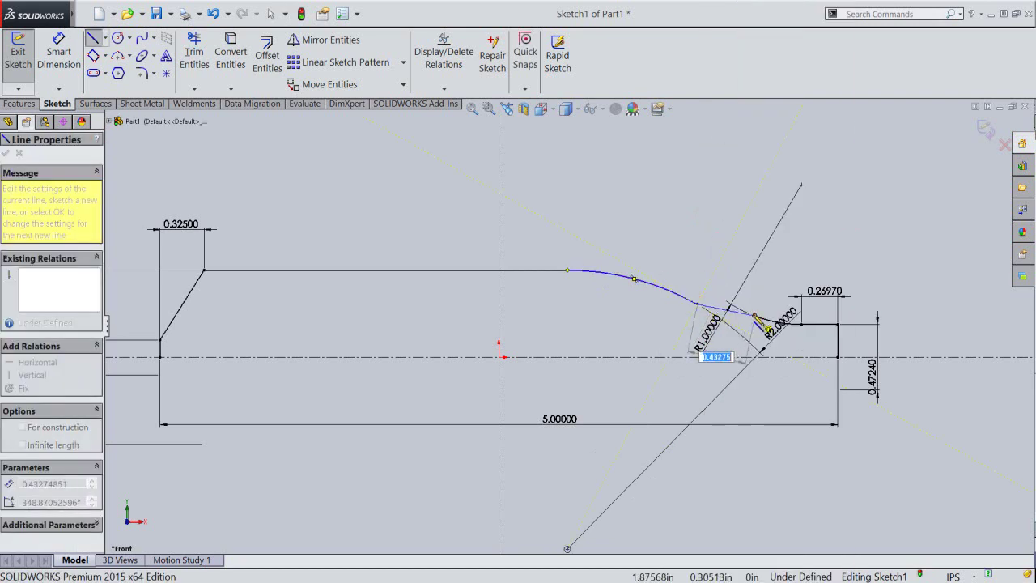
right_click(758, 190)
click(774, 200)
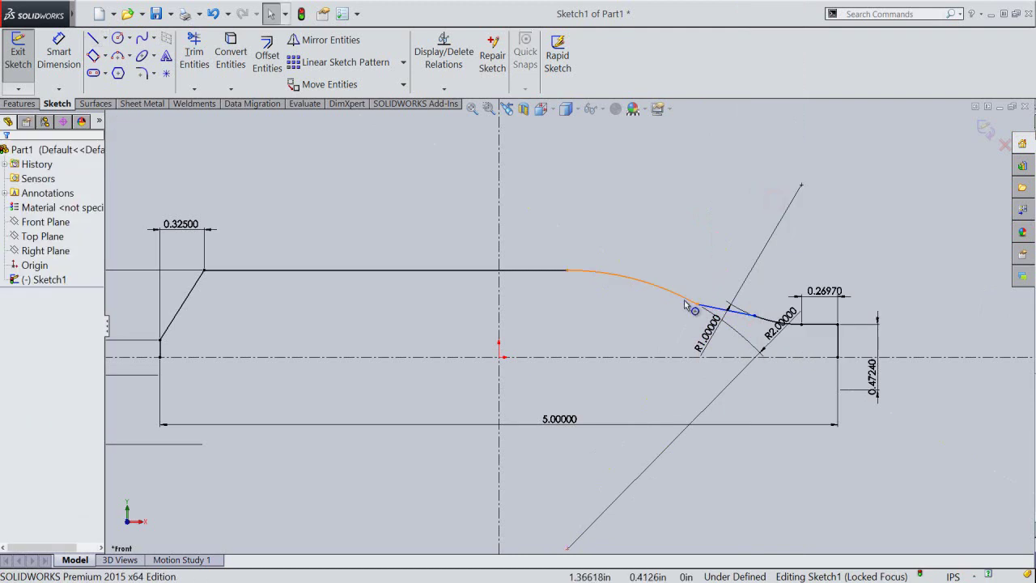
click(683, 298)
ctrl+click(712, 314)
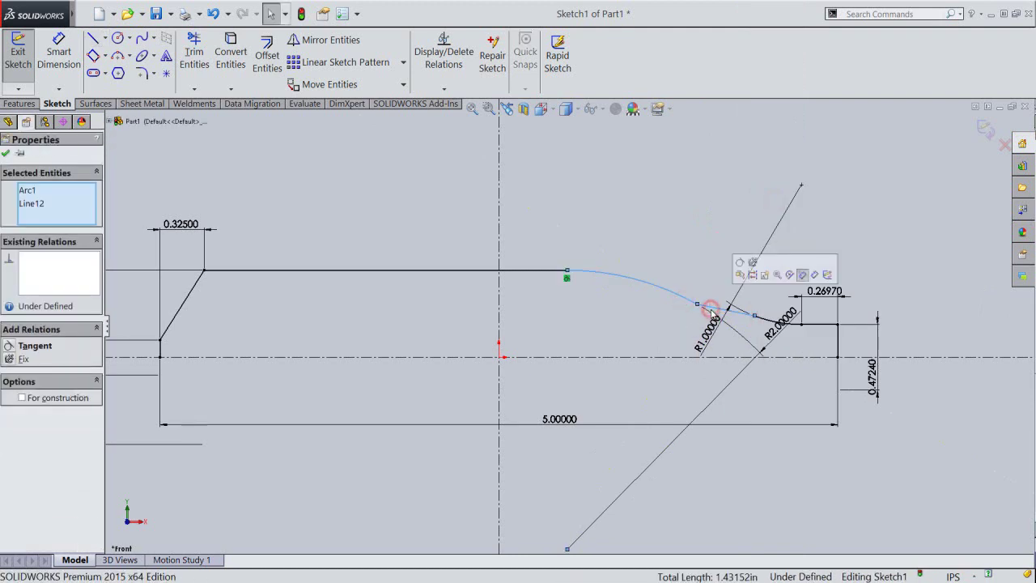
click(740, 262)
click(726, 209)
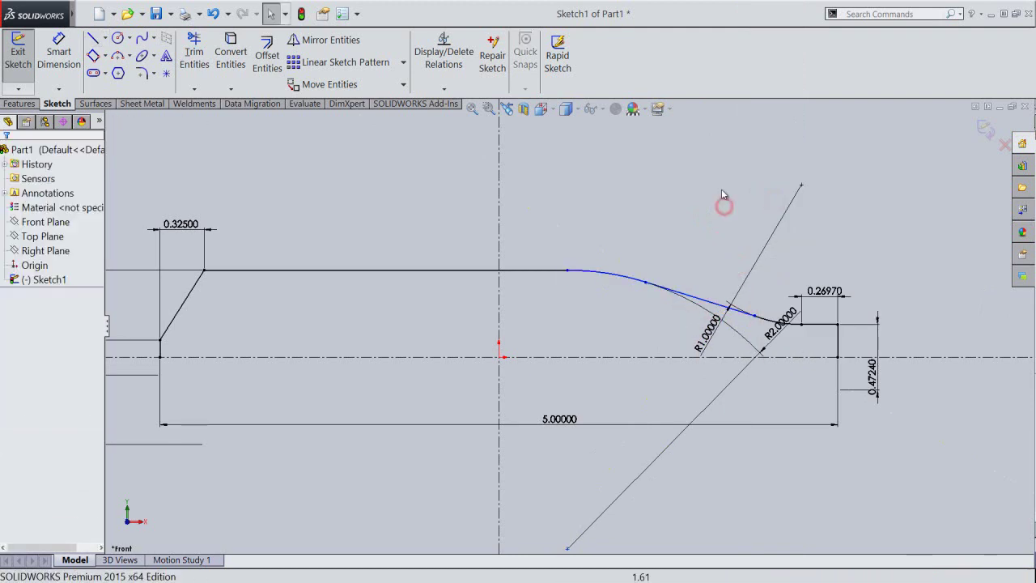
Begin a dimension at the point where the joining line meets the right arc.
right_click(720, 188)
click(797, 9)
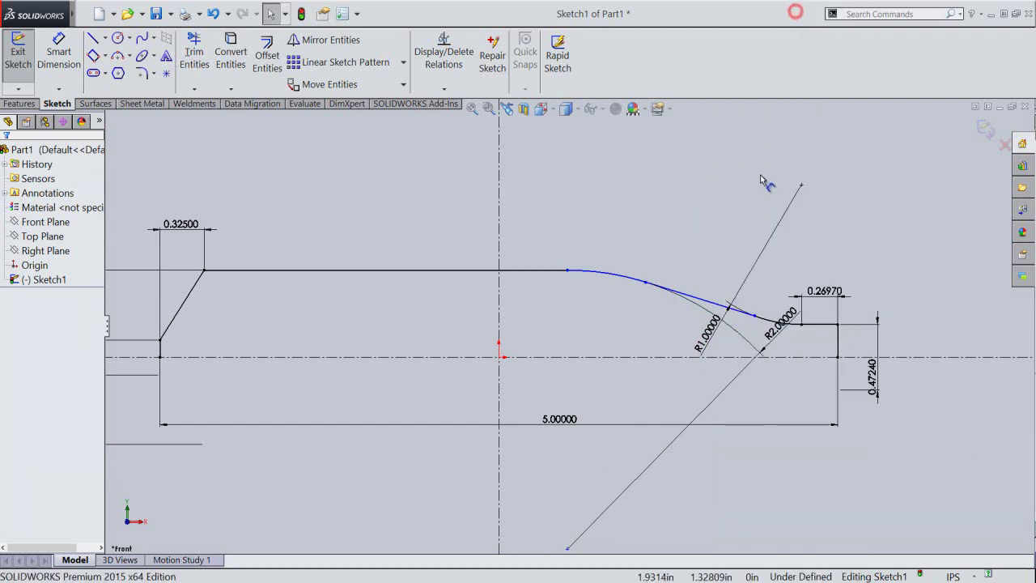
click(753, 317)
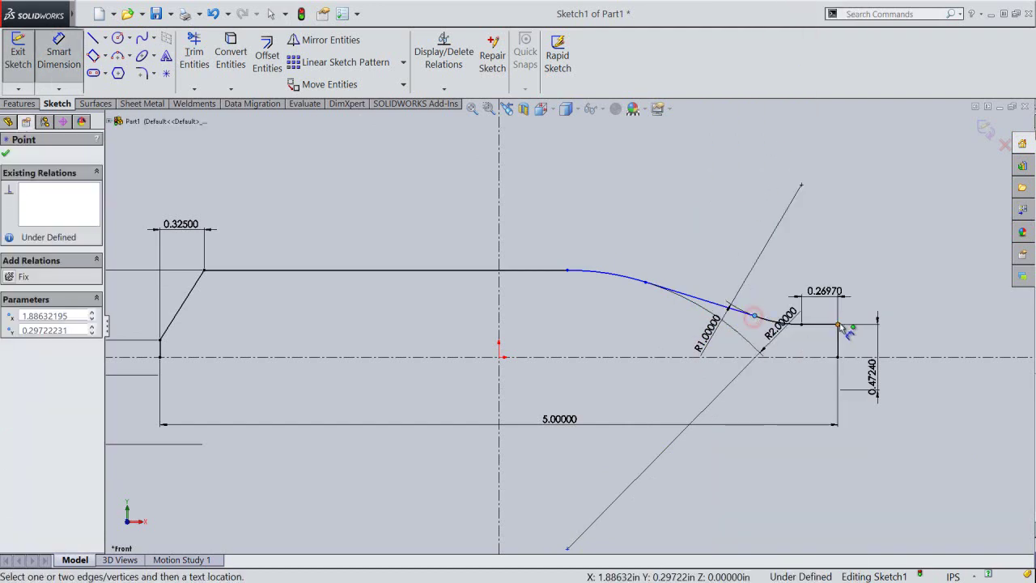
Dimension the line-to-arc junction 0.75 in horizontally from the step corner.
click(838, 325)
click(812, 223)
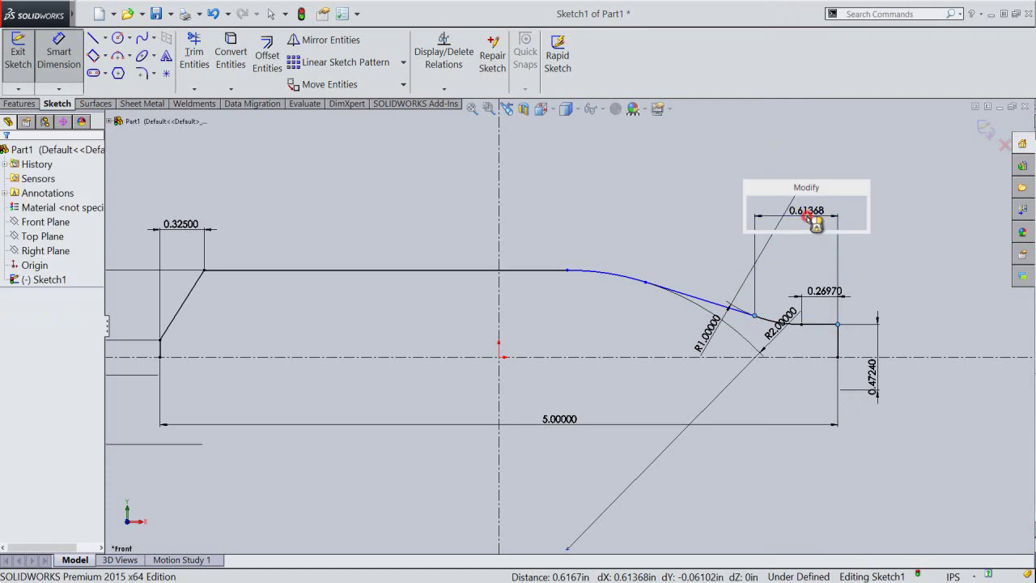
text(.75)
key(Return)
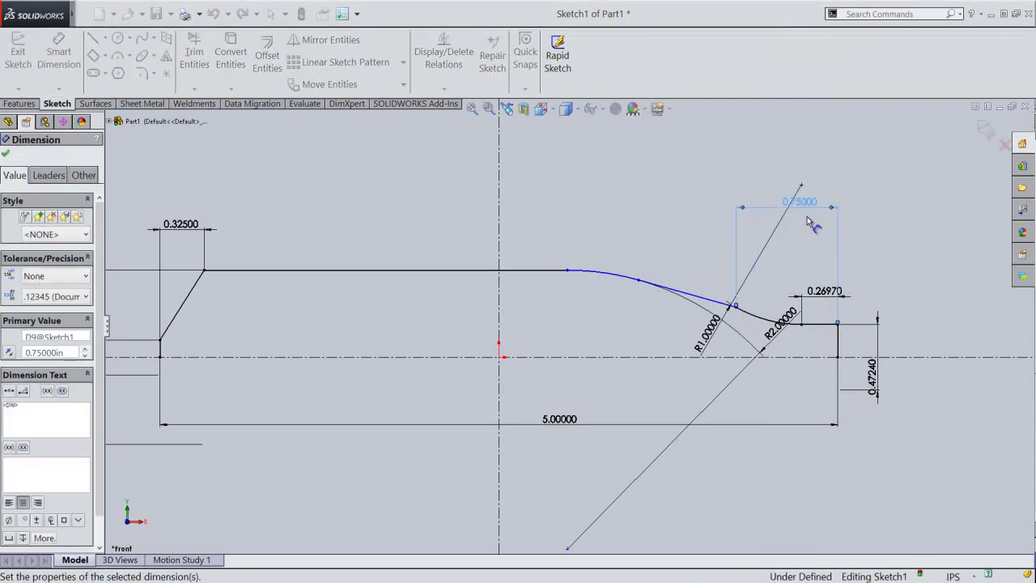
Add a horizontal dimension from the left arc's start point to the step corner.
click(640, 280)
click(840, 324)
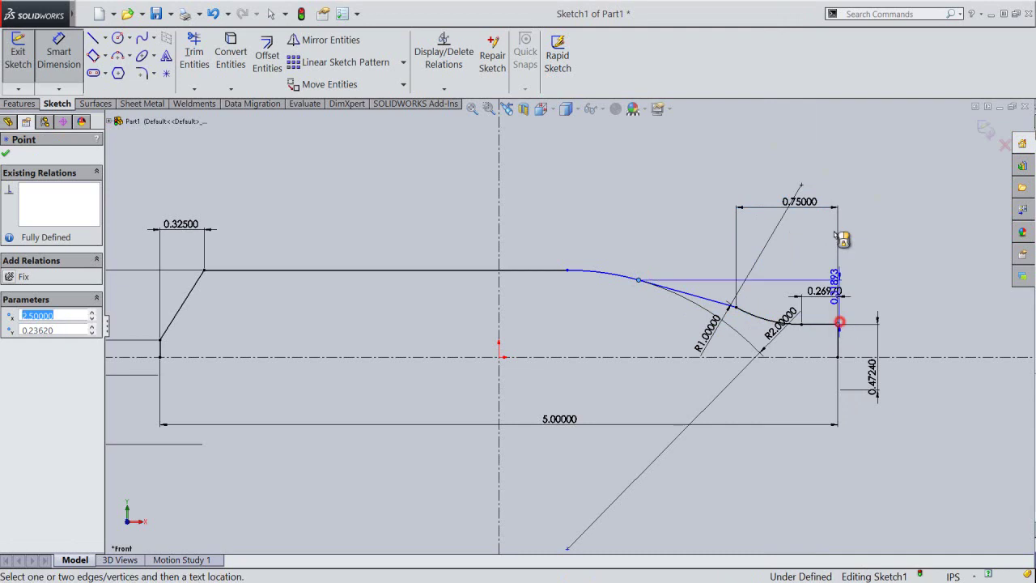
click(780, 153)
text(.50)
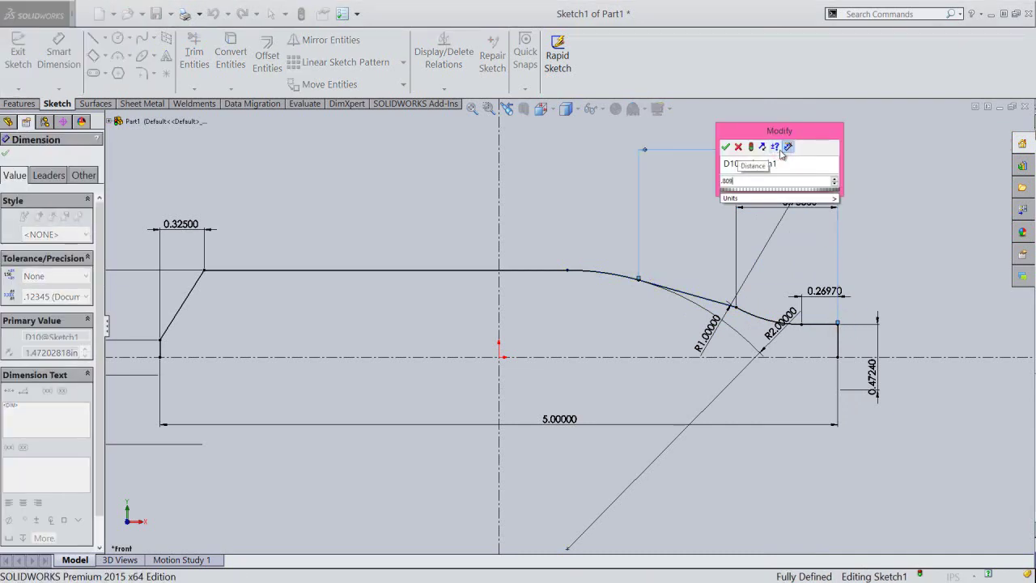
key(Return)
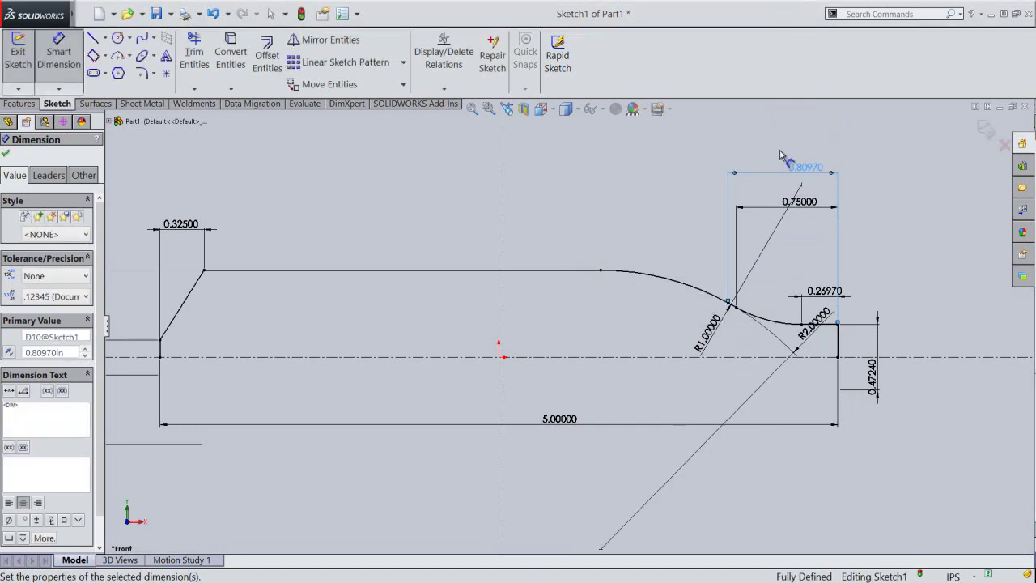
right_click(880, 217)
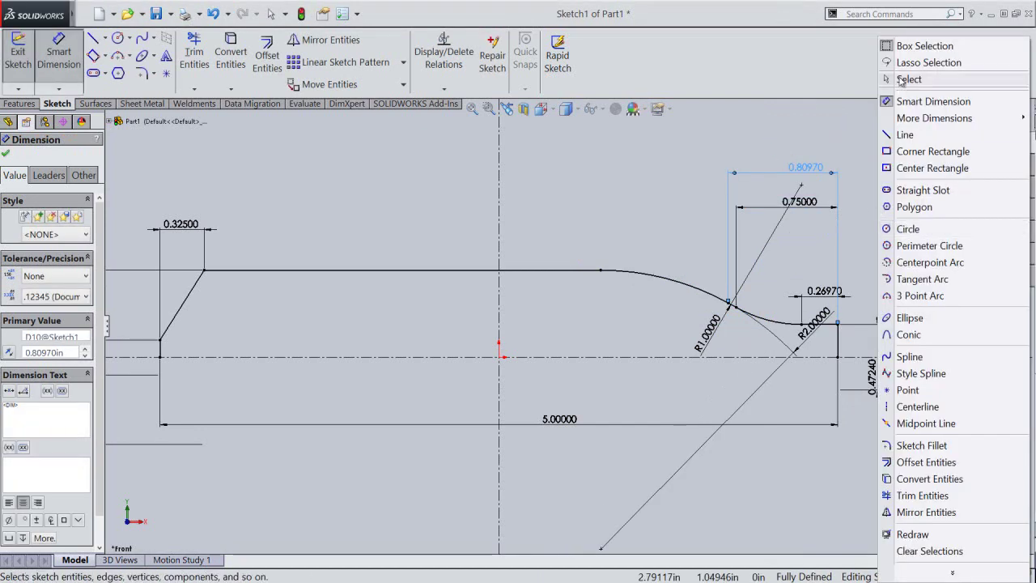
click(898, 79)
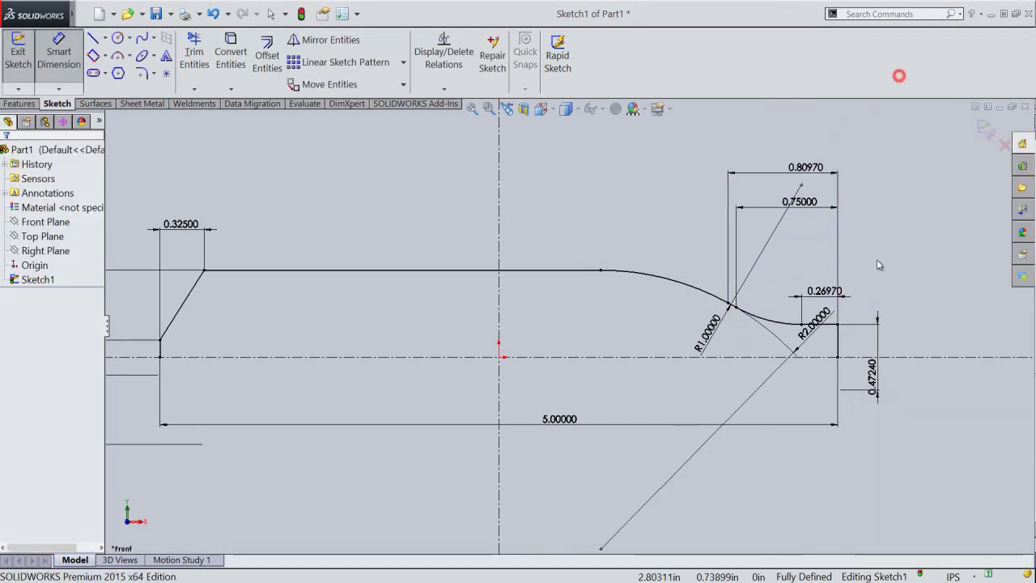
Revolve the auto-closed profile a full 360° about the centerline to create Revolve1.
click(470, 111)
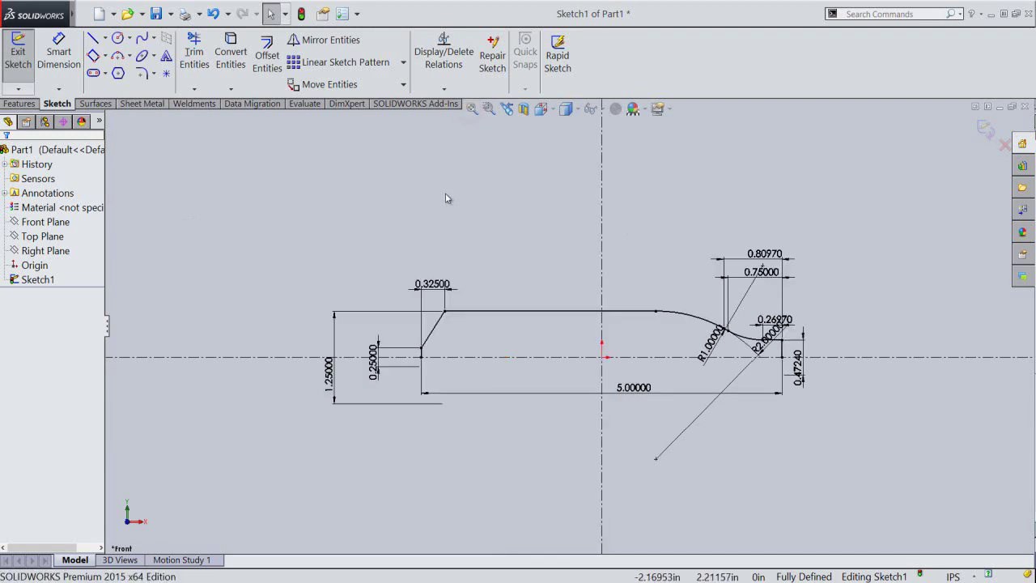
click(446, 195)
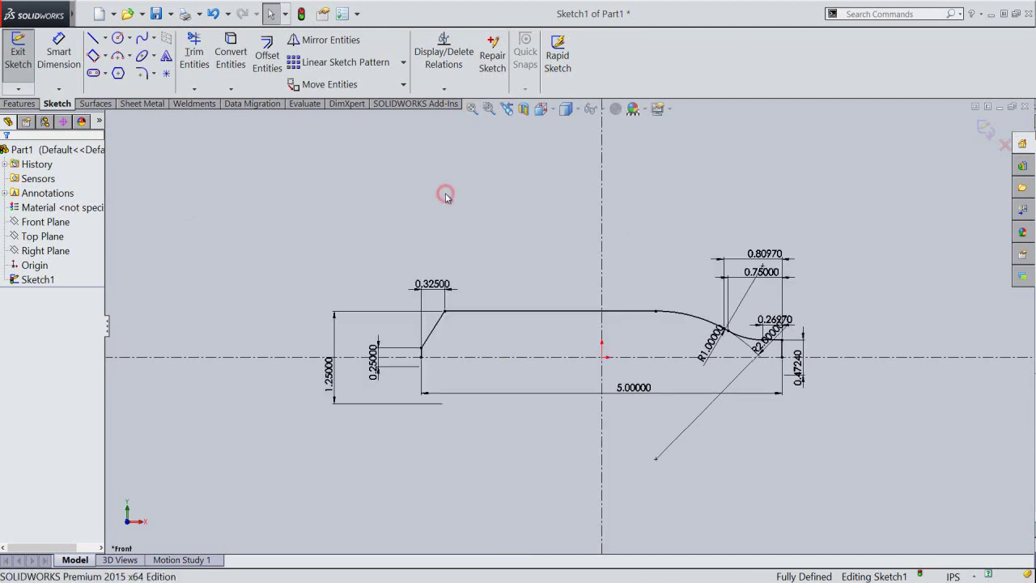
click(986, 129)
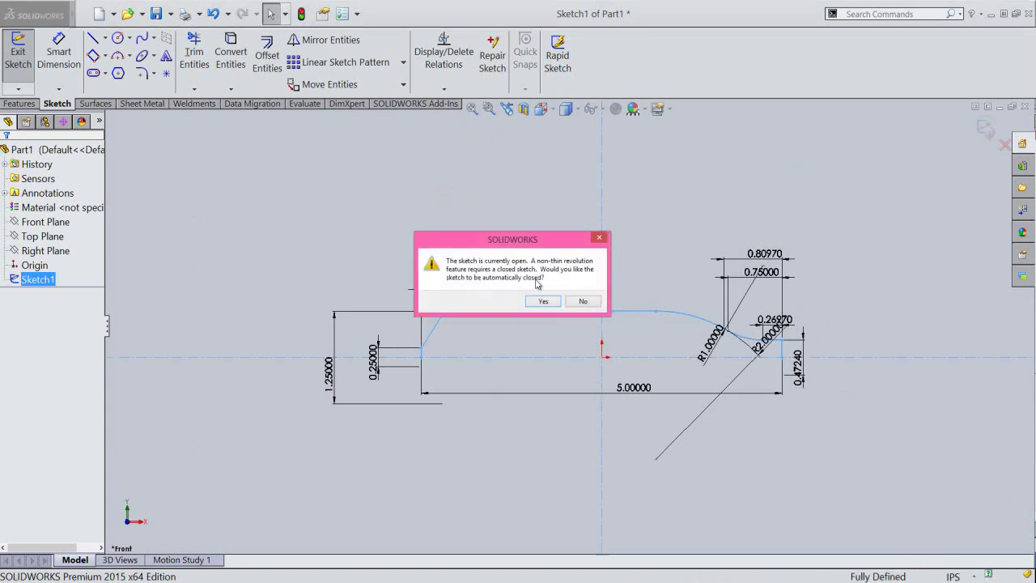
click(544, 302)
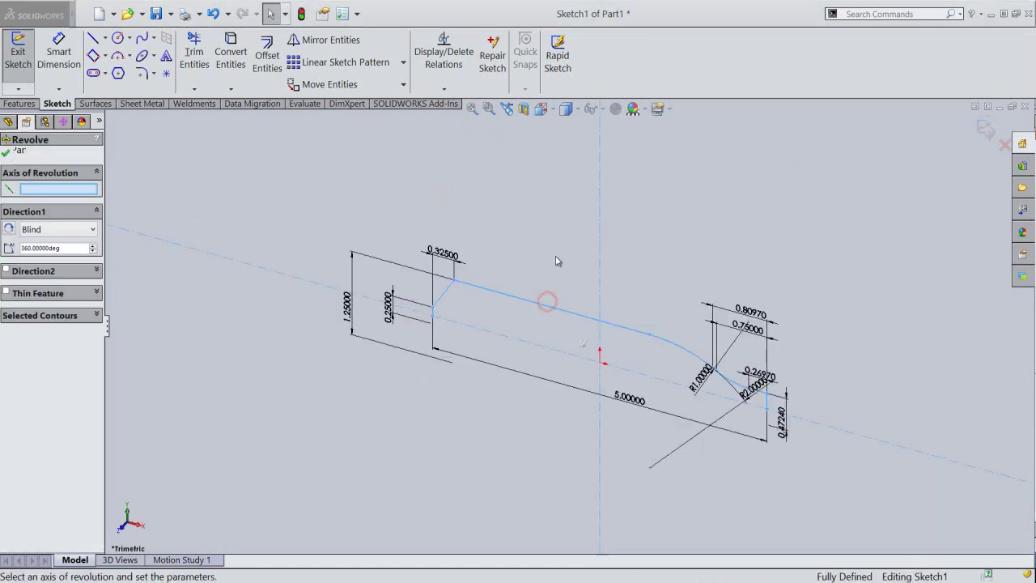
click(540, 108)
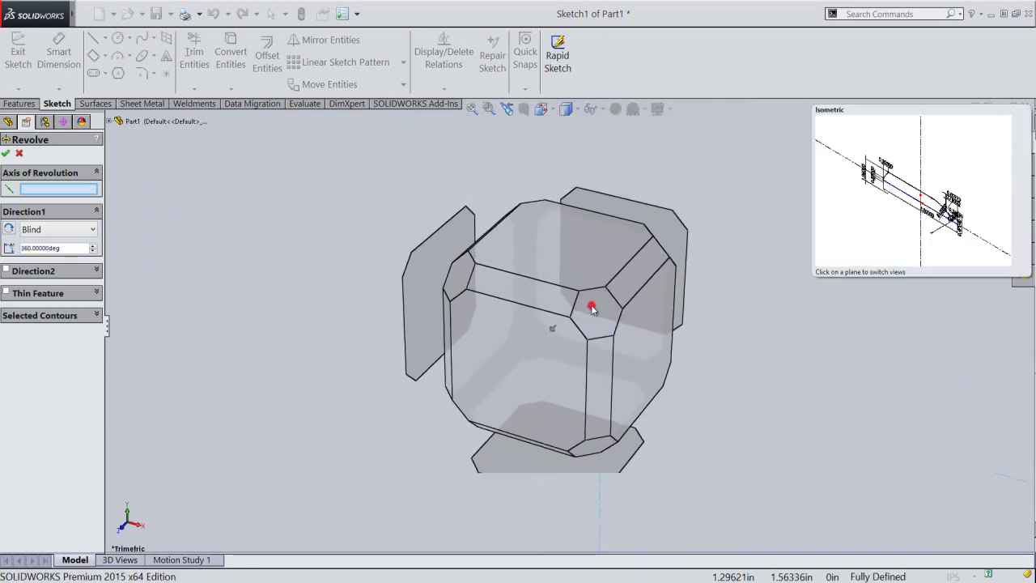
click(592, 305)
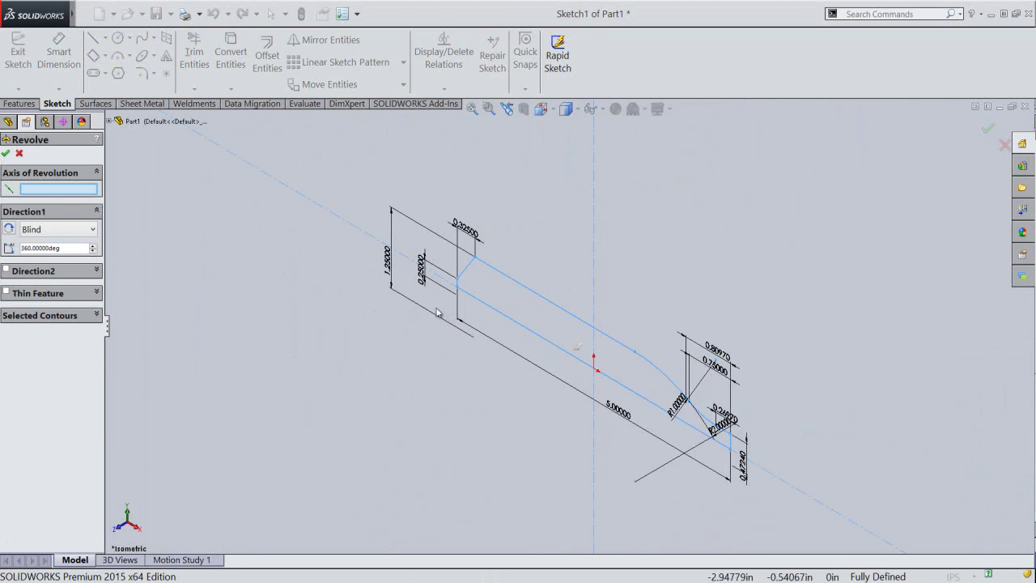
click(494, 312)
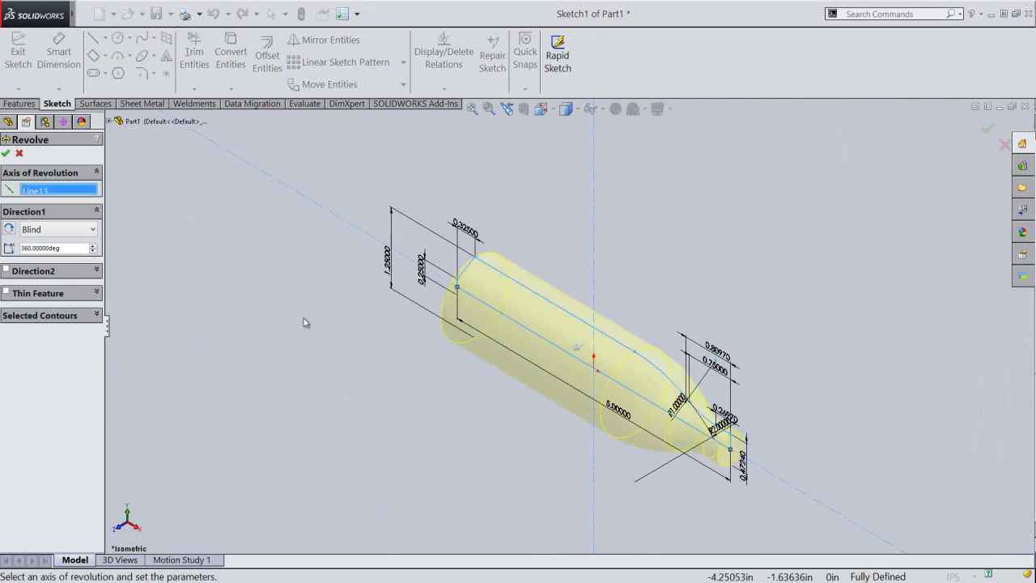
click(6, 154)
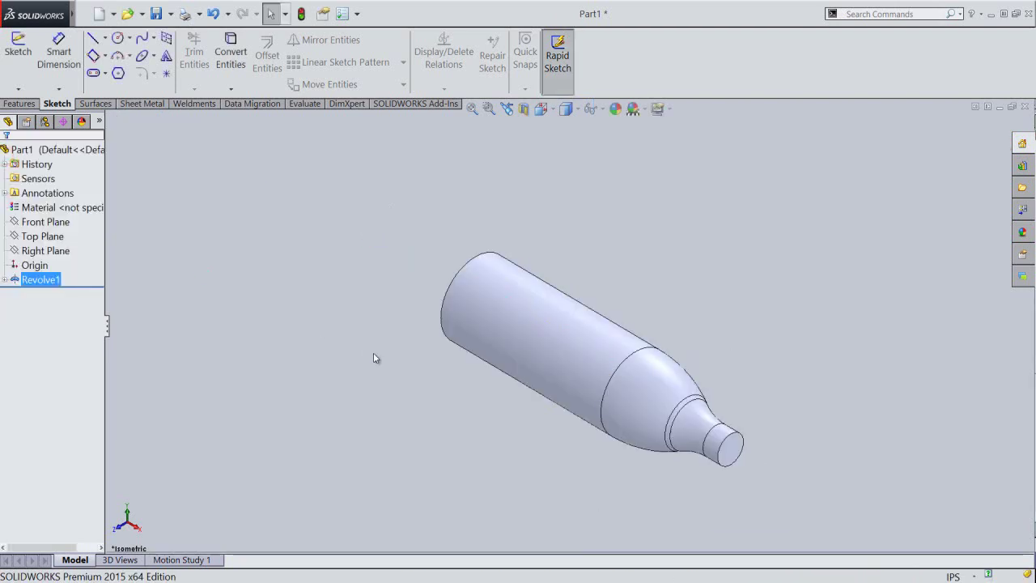
Reorient and fit the revolved body in view, then save the part as 'Tuned Pipe'.
click(373, 352)
click(566, 109)
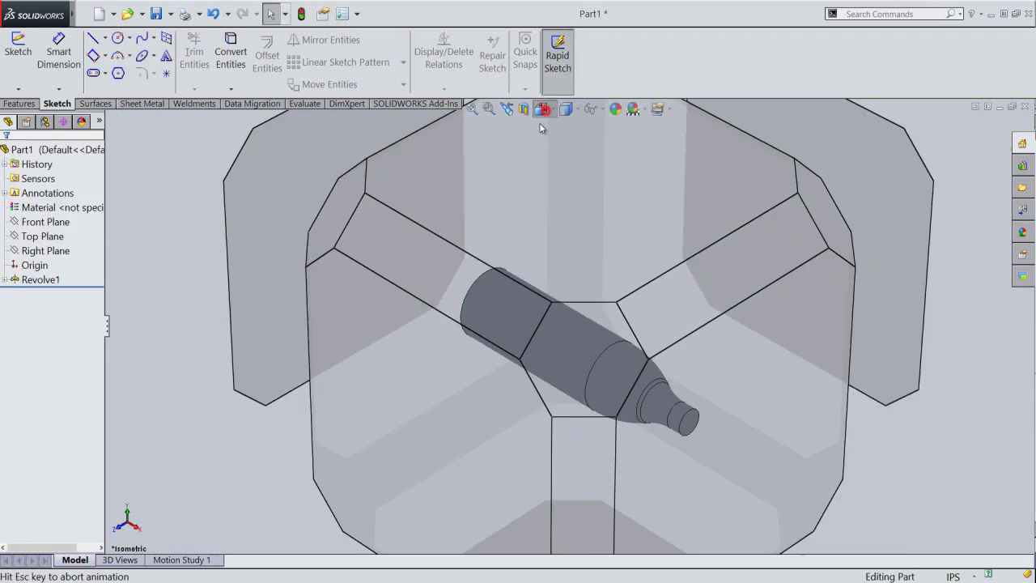
click(460, 264)
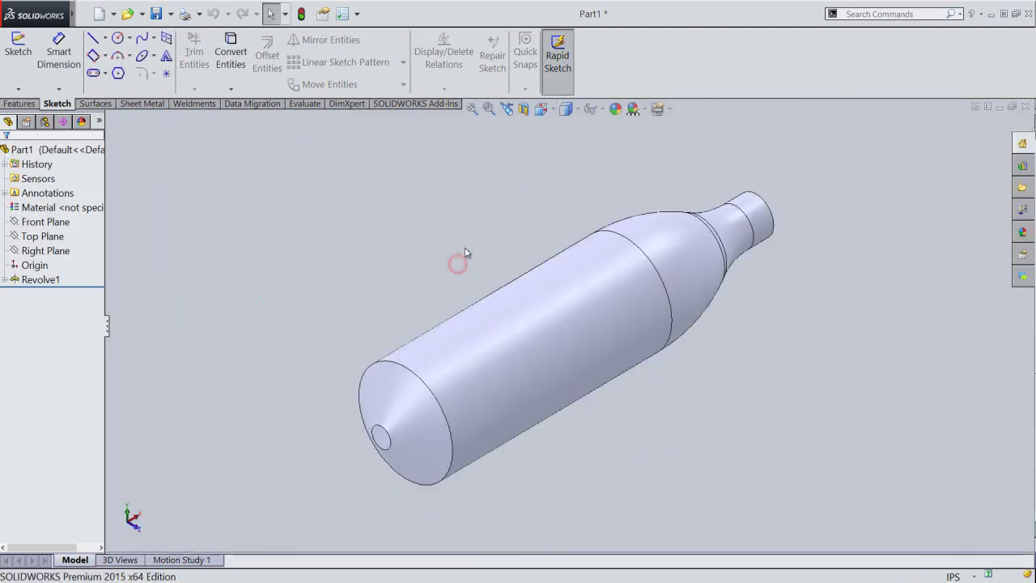
click(476, 110)
text(Tuned Pipe)
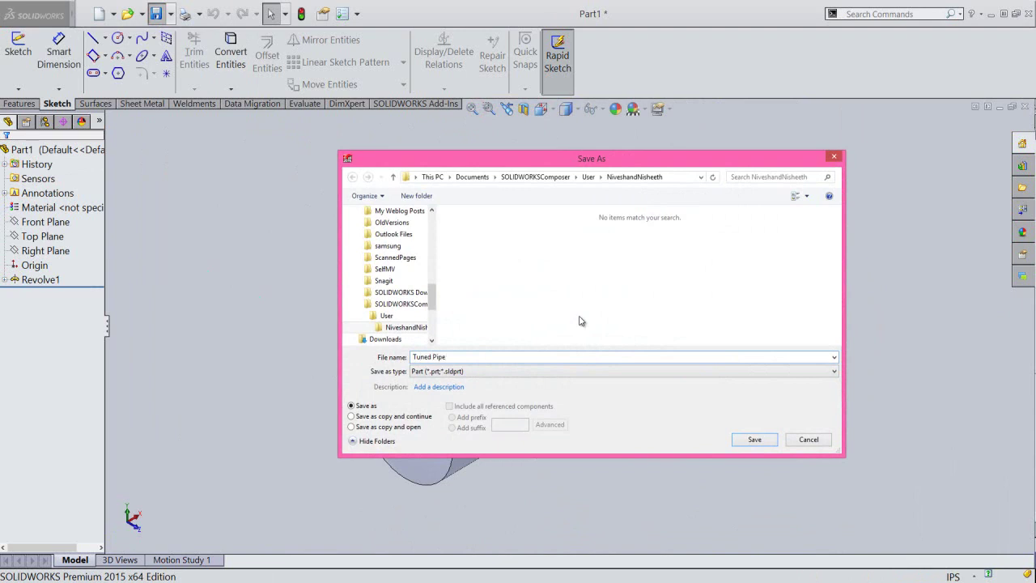
click(756, 439)
click(701, 428)
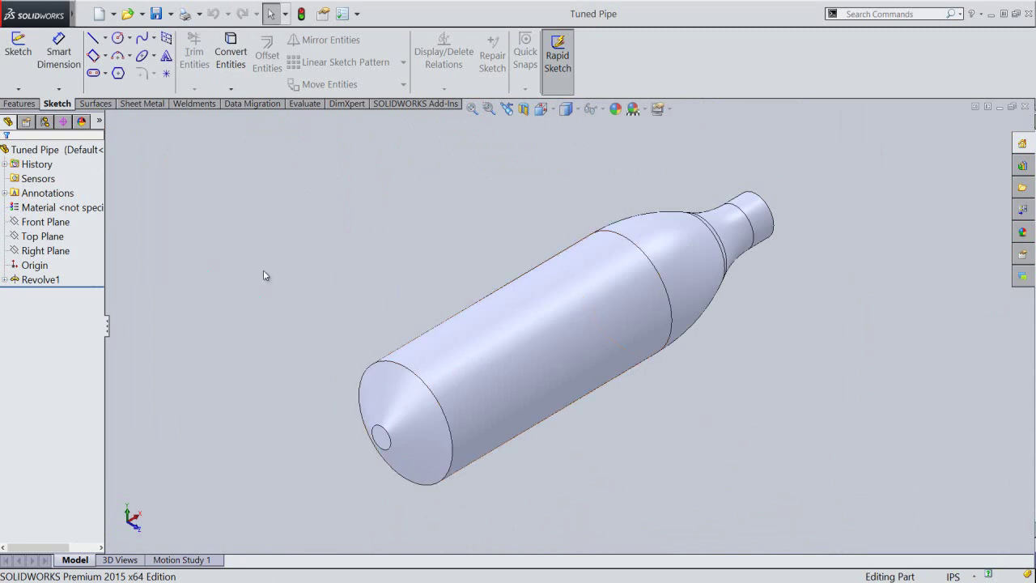
click(36, 103)
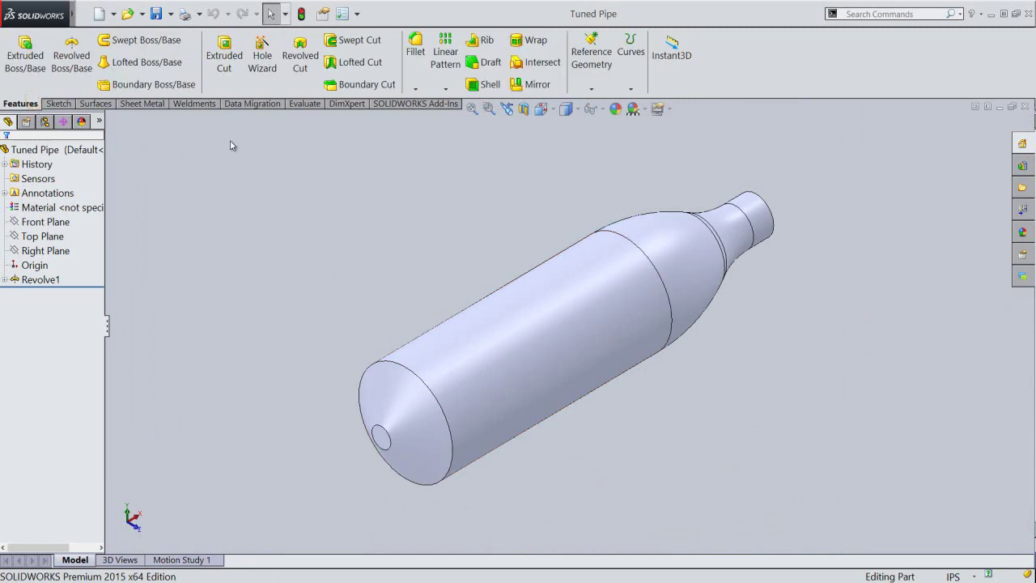
Fillet the small end opening, wide end rim and neck edges with a 0.125 in radius.
click(412, 55)
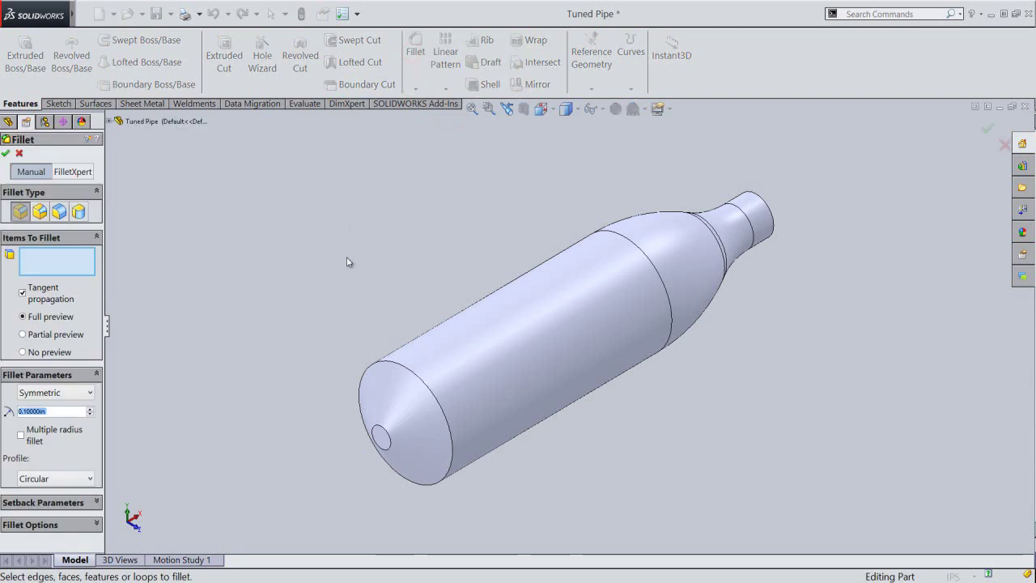
click(389, 441)
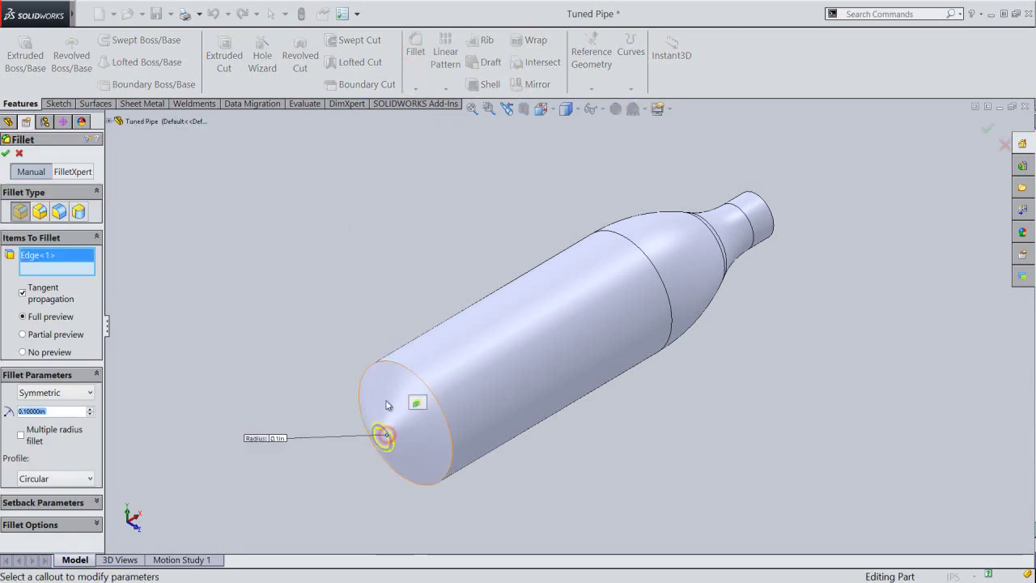
click(400, 369)
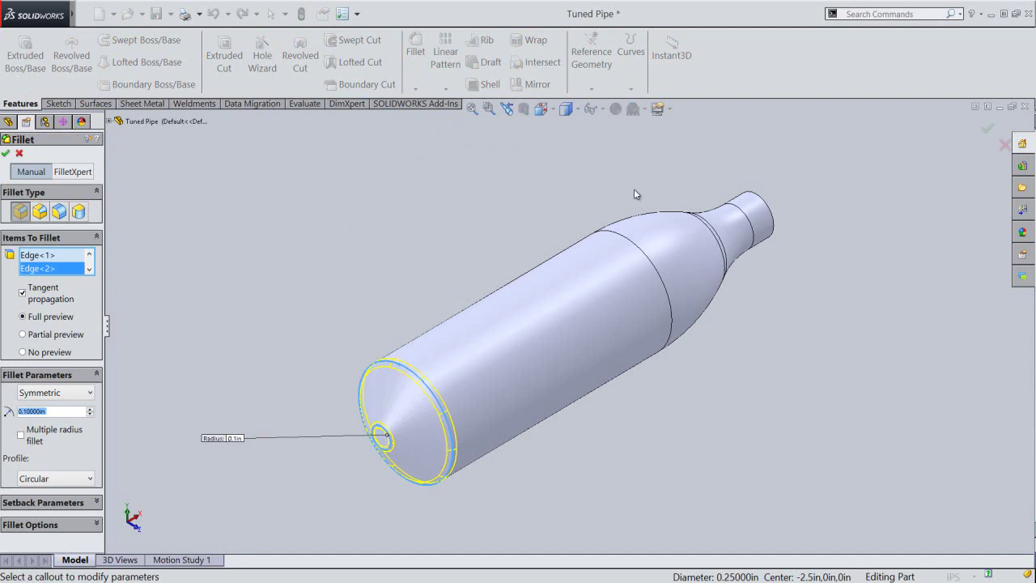
click(709, 224)
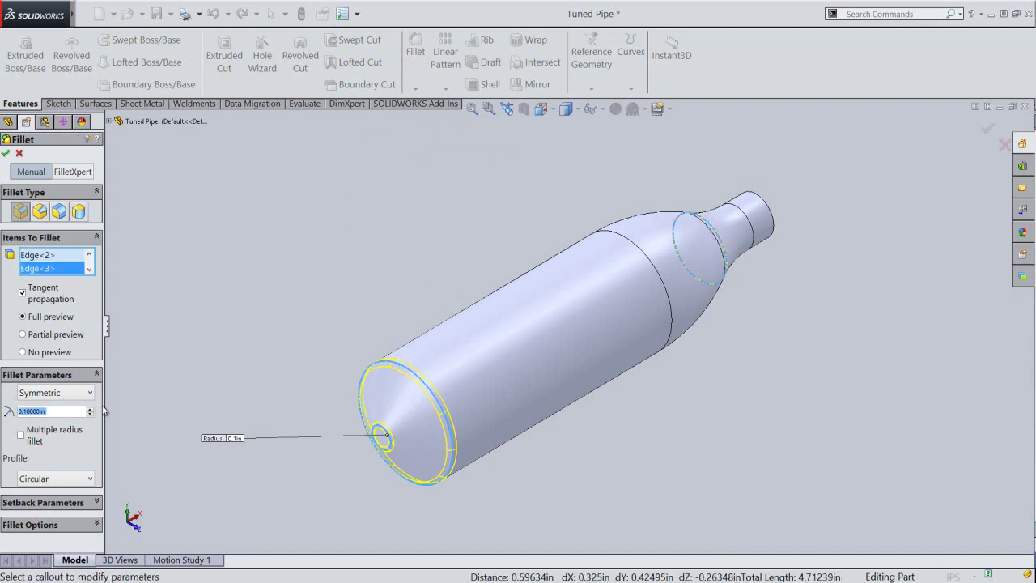
text(0.125)
key(Return)
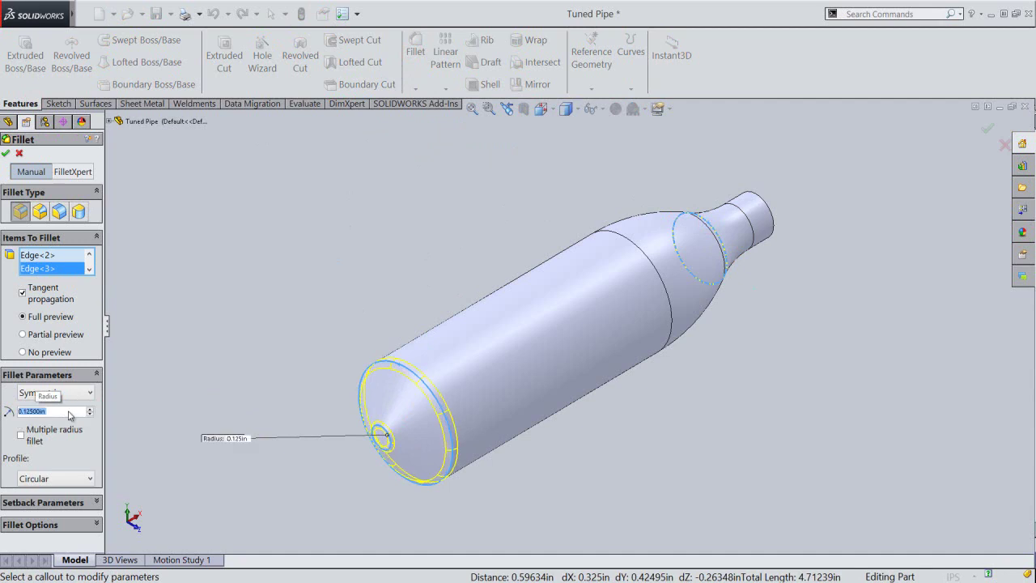
click(6, 154)
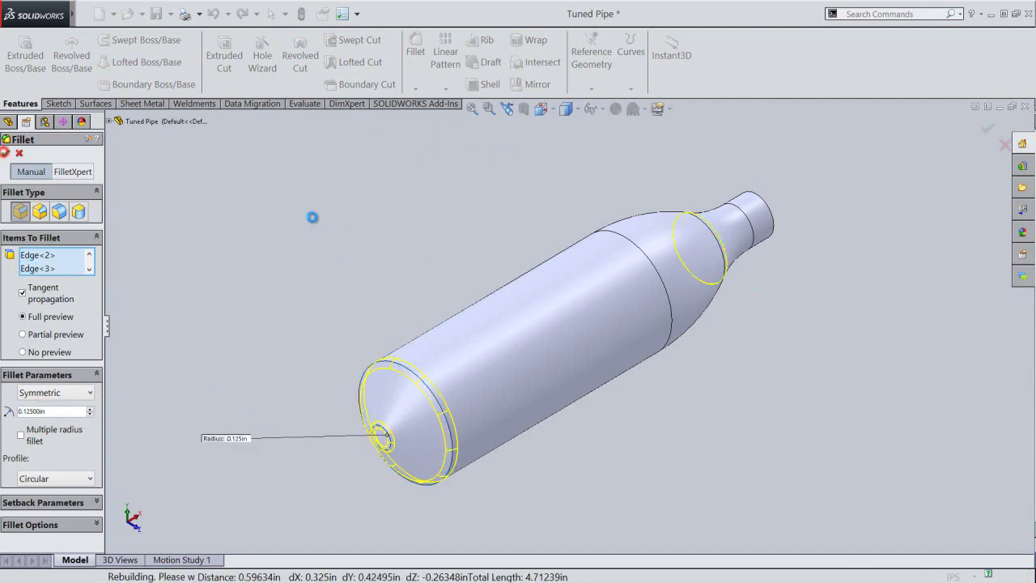
click(364, 232)
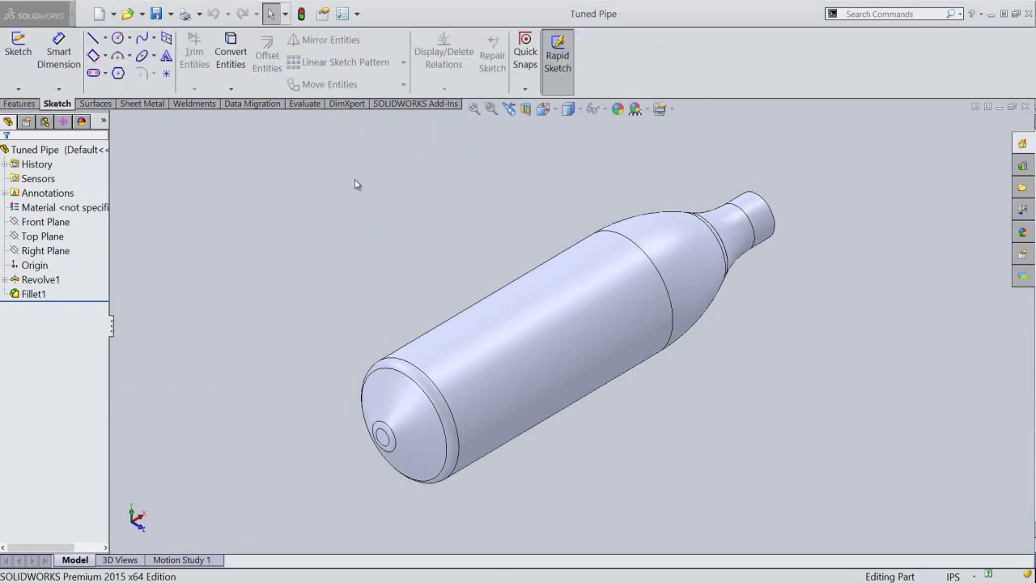
Start Sketch2 on the Front Plane in a front section view and begin Intersection Curves.
click(55, 223)
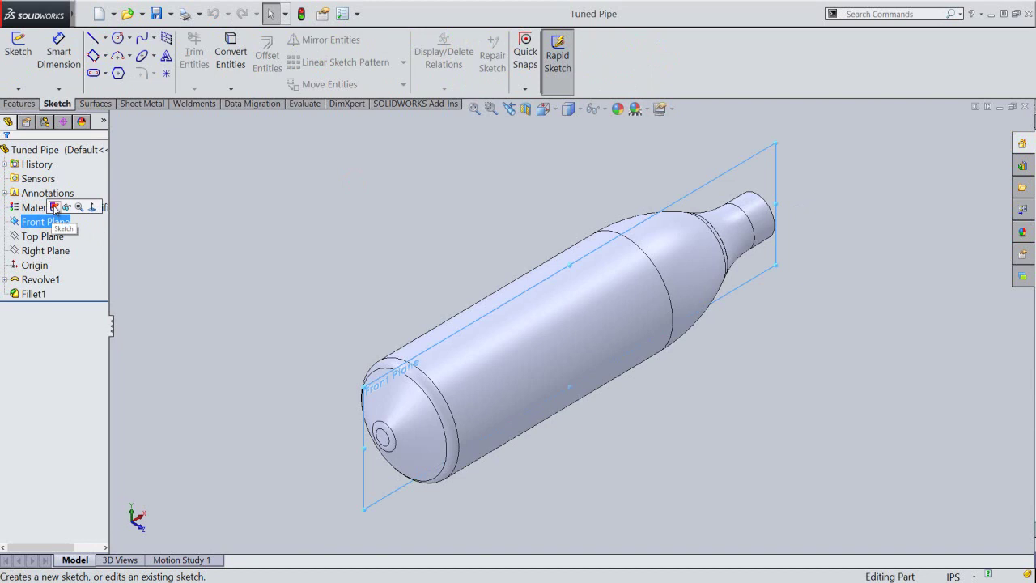
click(54, 208)
click(356, 199)
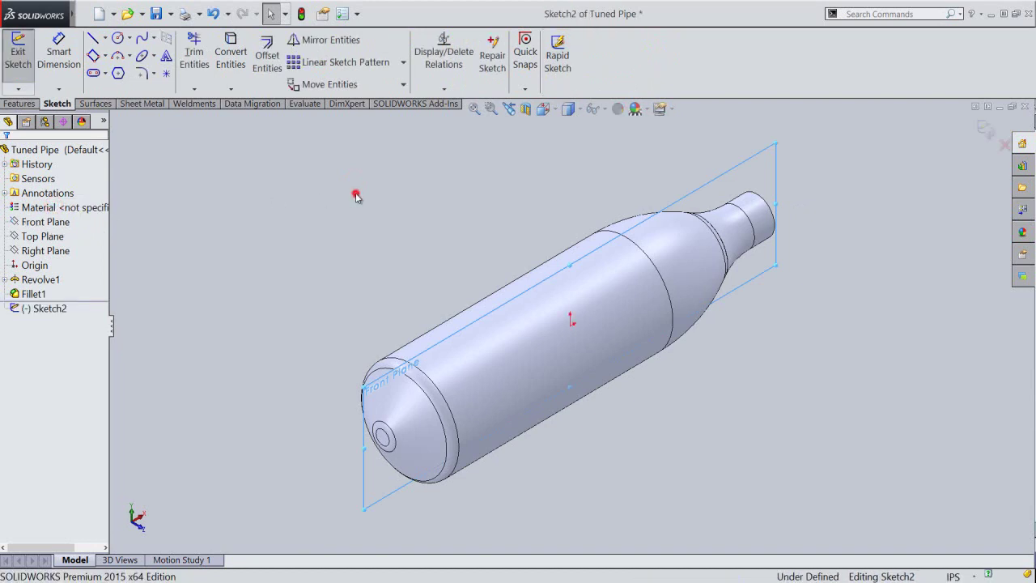
click(551, 110)
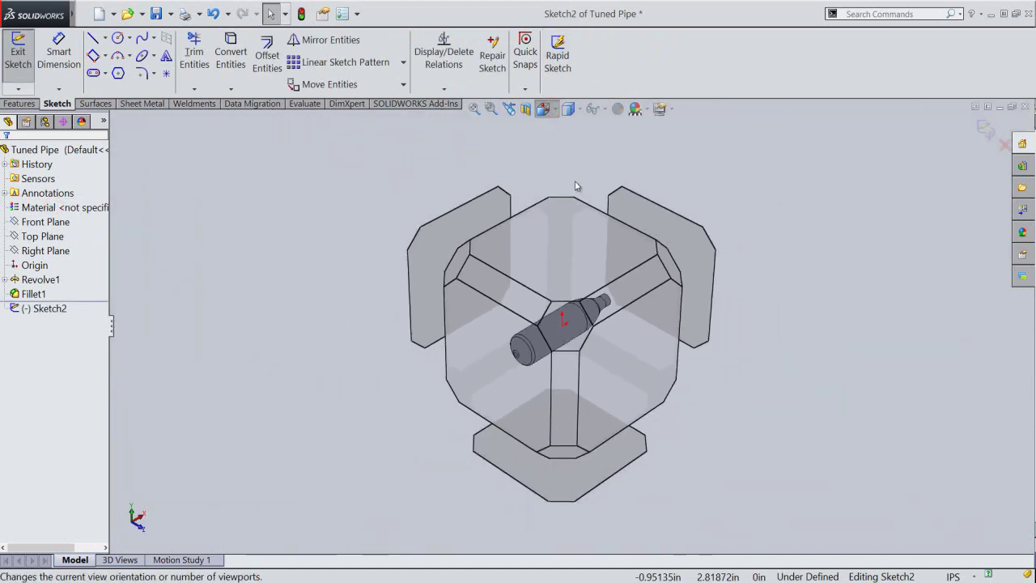
click(632, 354)
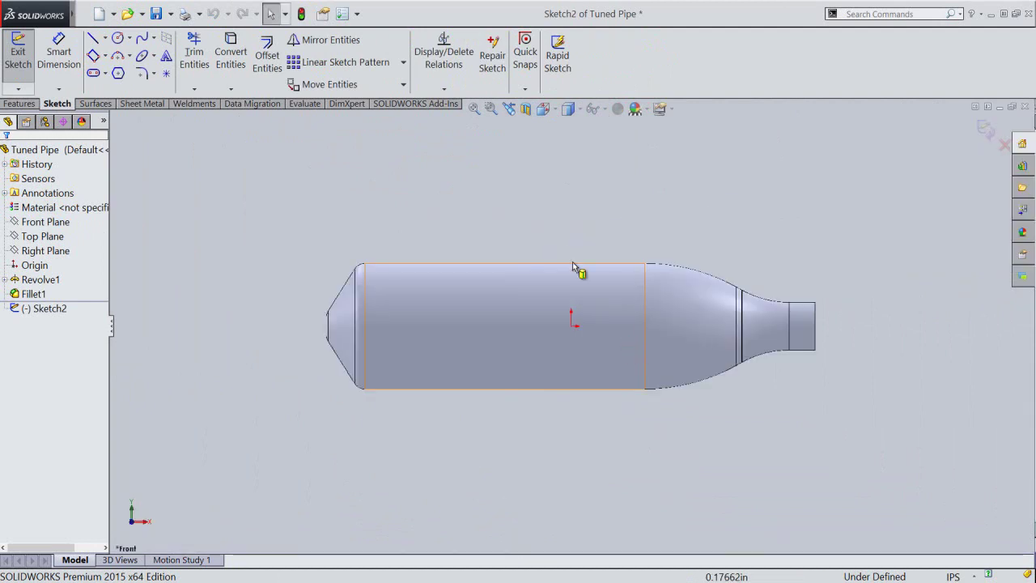
click(525, 109)
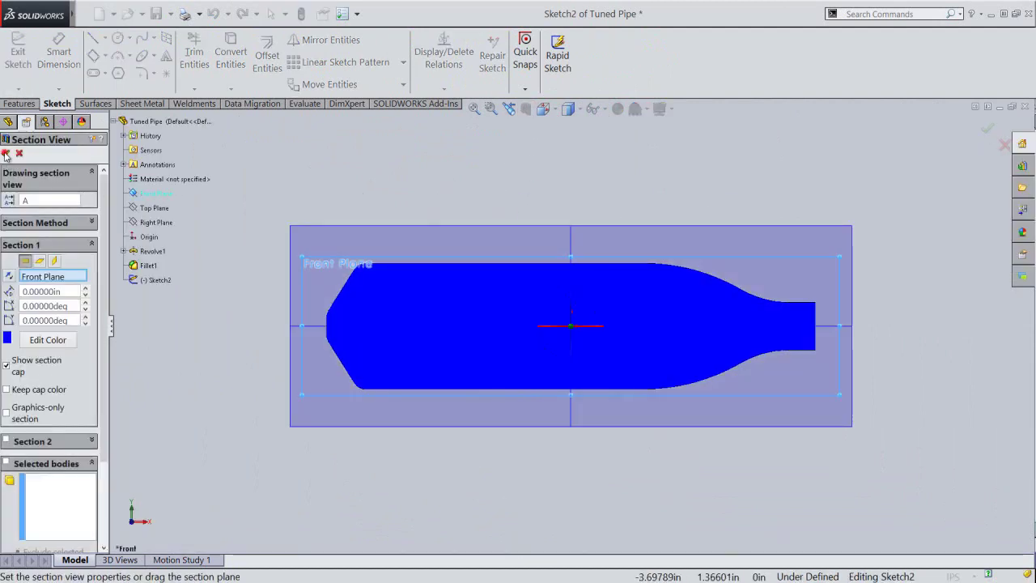
click(6, 154)
click(521, 187)
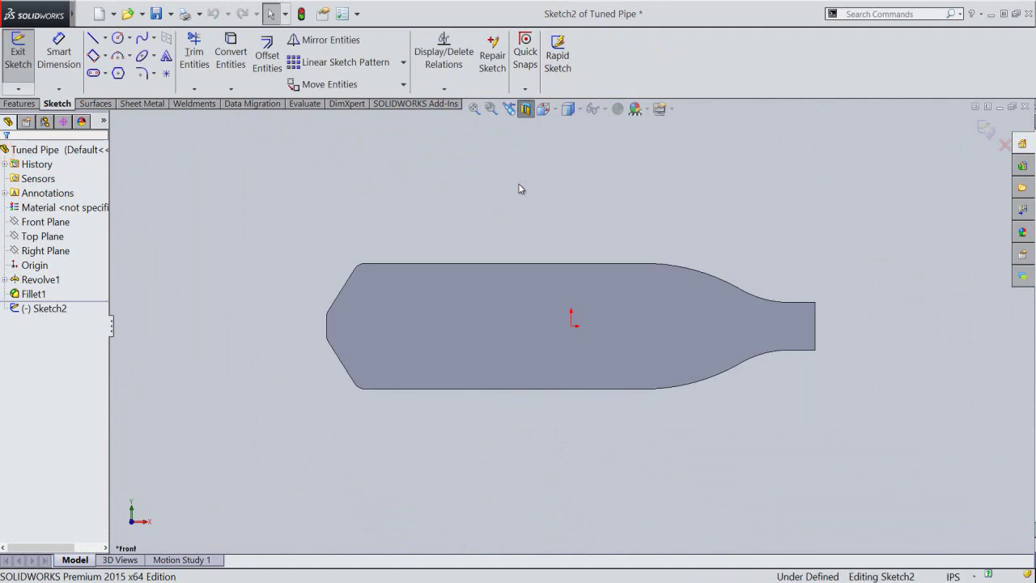
click(244, 91)
click(251, 123)
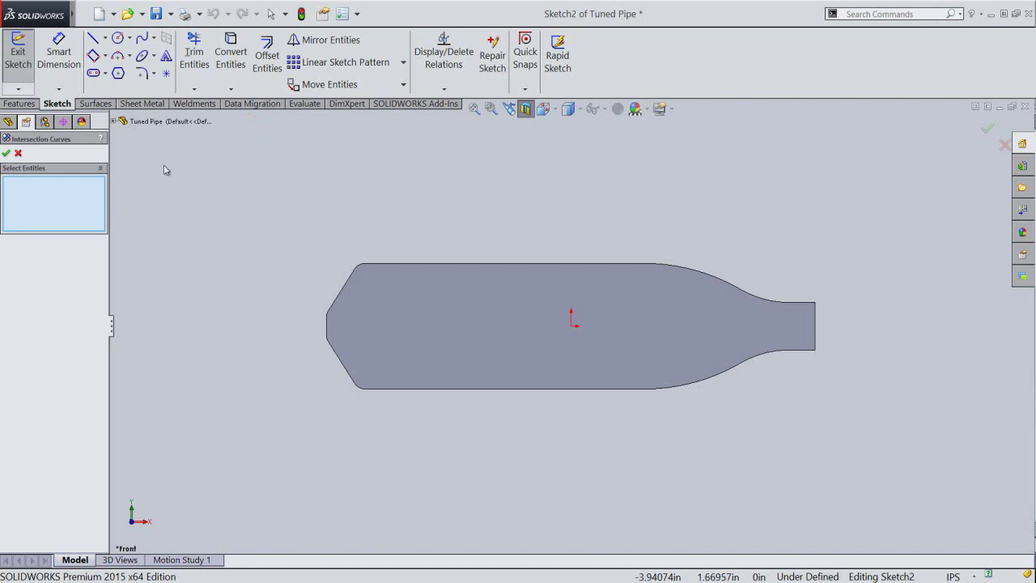
Convert the Tuned Pipe body's section into intersection curves and select the whole profile.
click(146, 121)
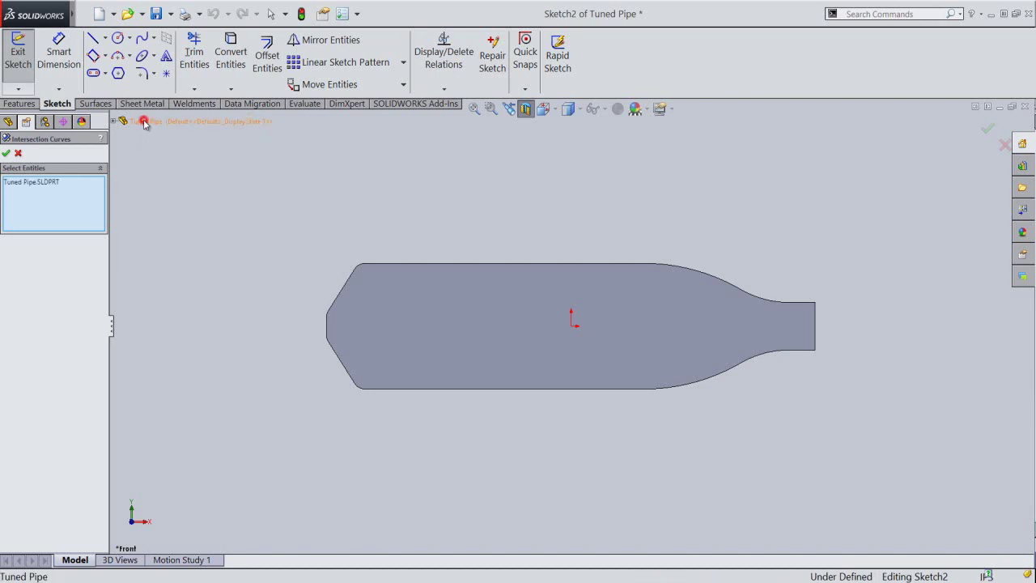
click(6, 153)
right_click(306, 154)
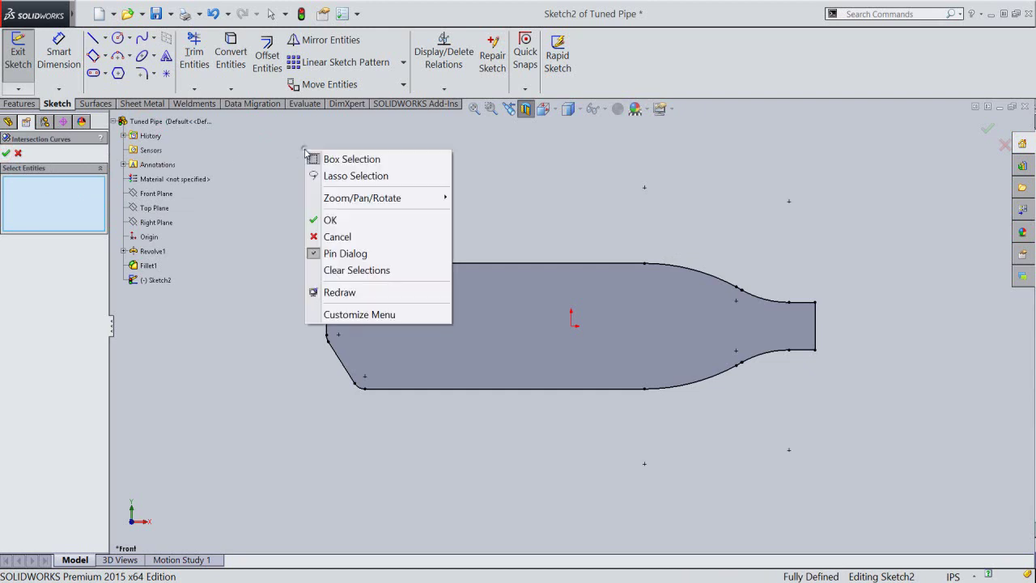
click(331, 217)
click(454, 207)
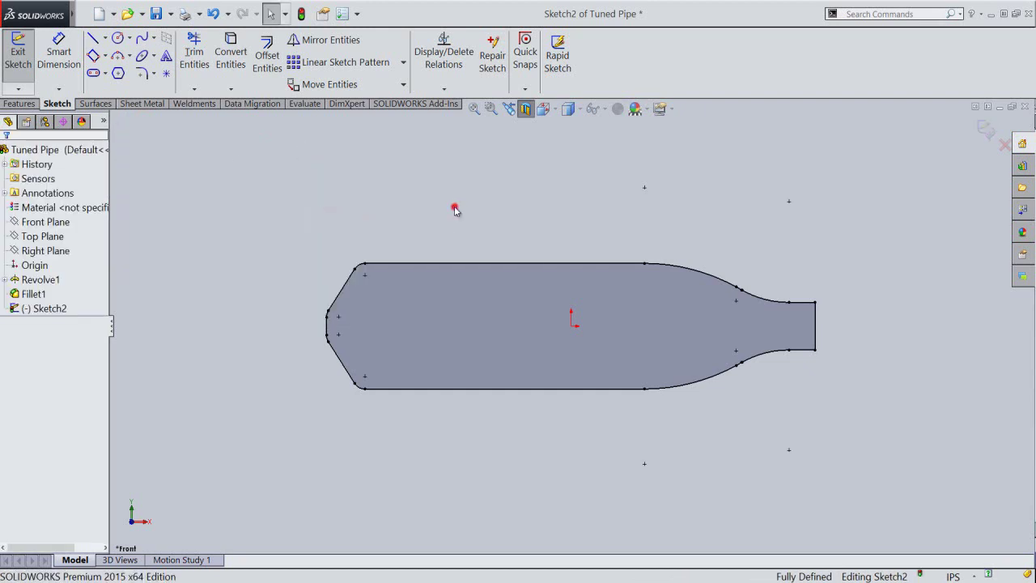
drag(247, 185, 861, 439)
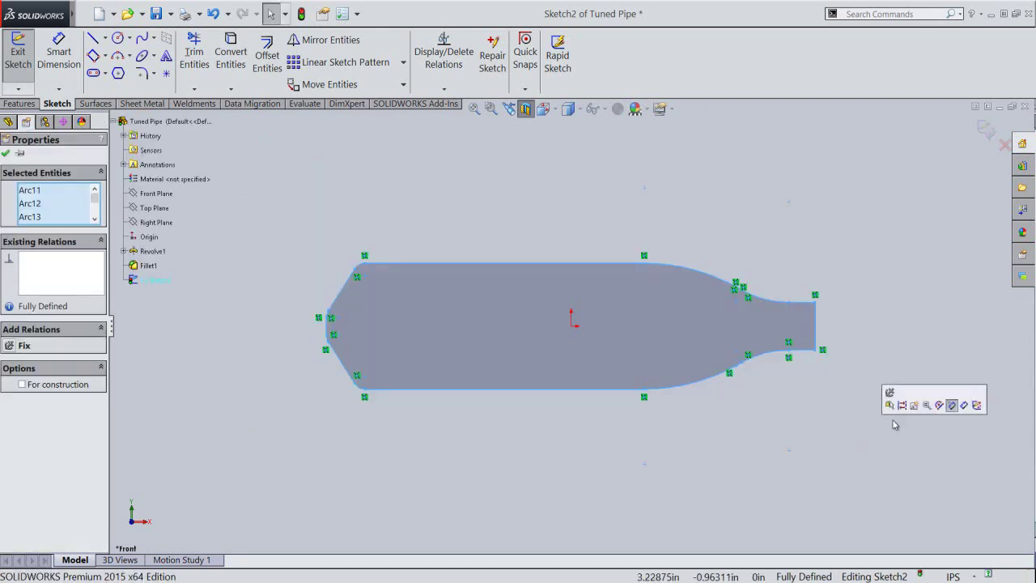
click(902, 400)
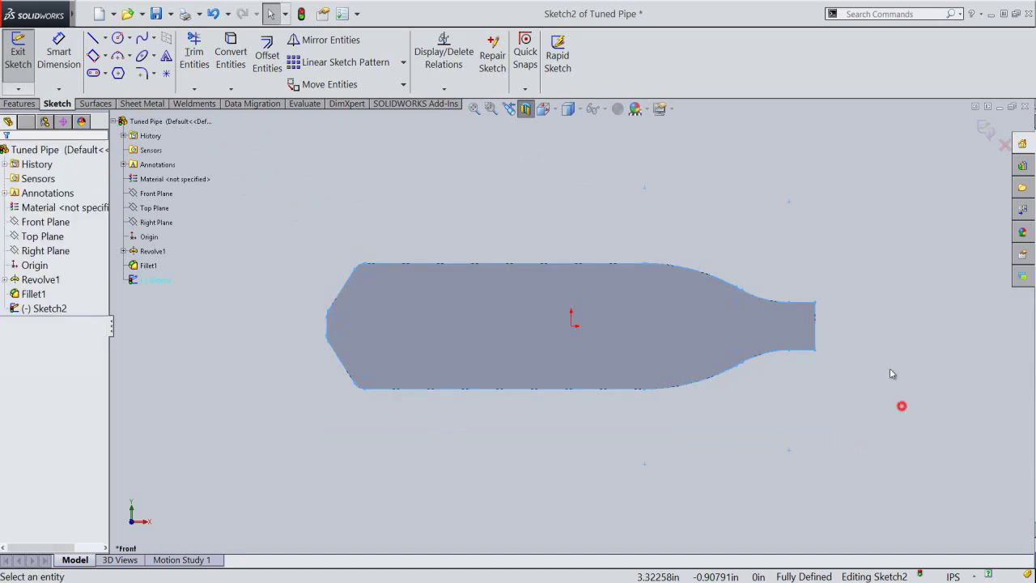
Draw an infinite horizontal construction centerline through the origin, then zoom in on the tapered end.
right_click(811, 226)
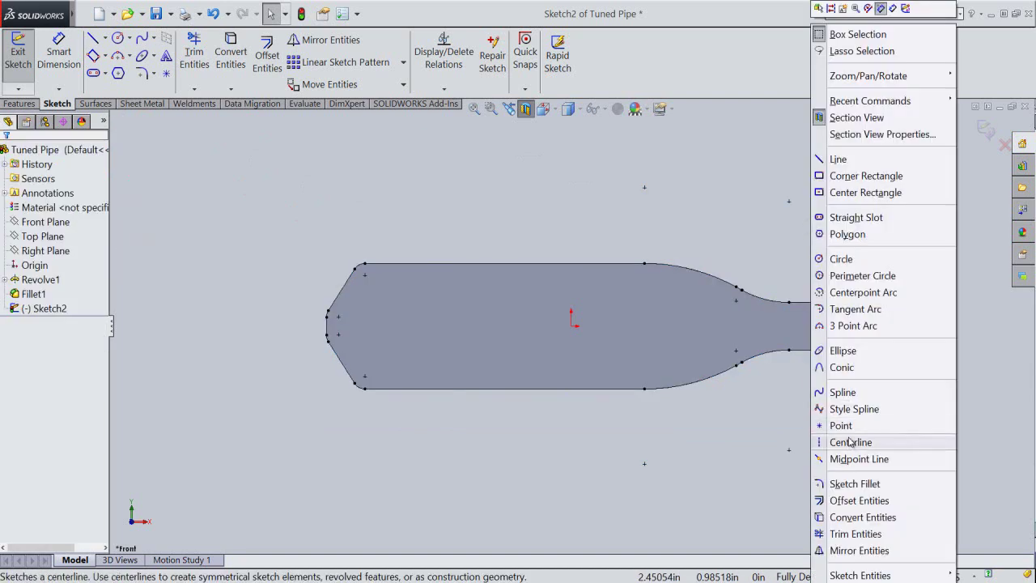
click(850, 441)
click(44, 361)
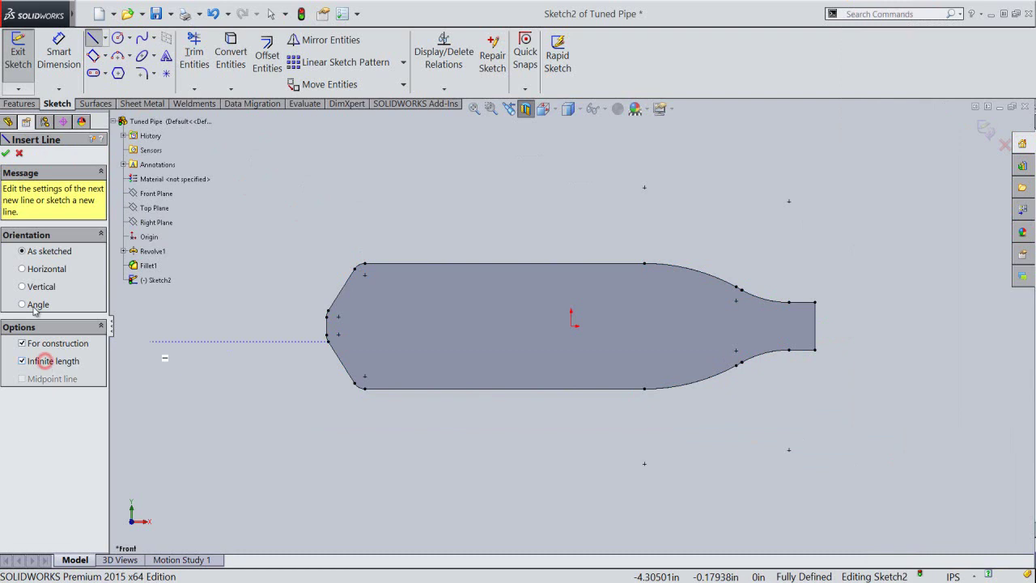
click(30, 274)
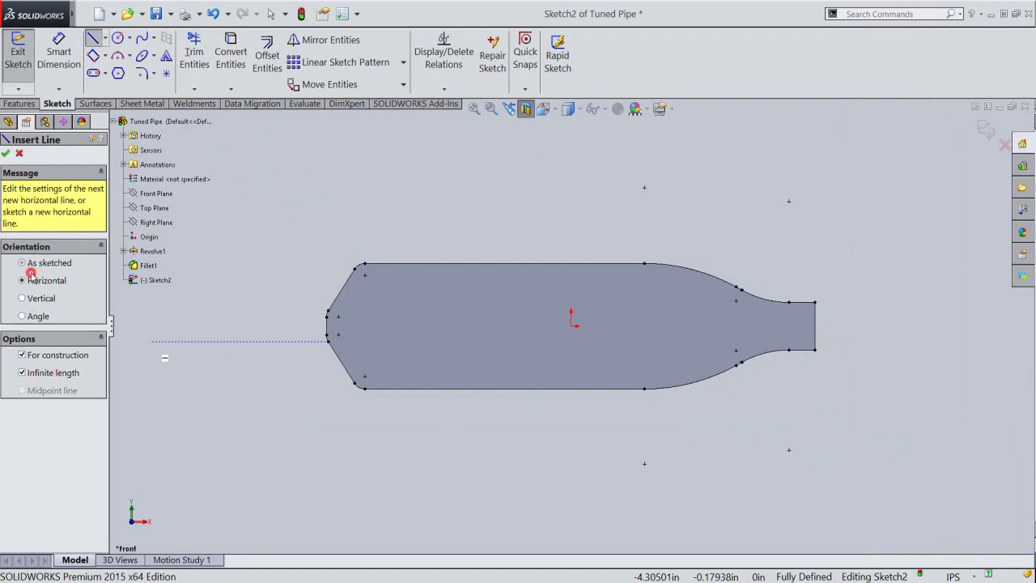
click(574, 328)
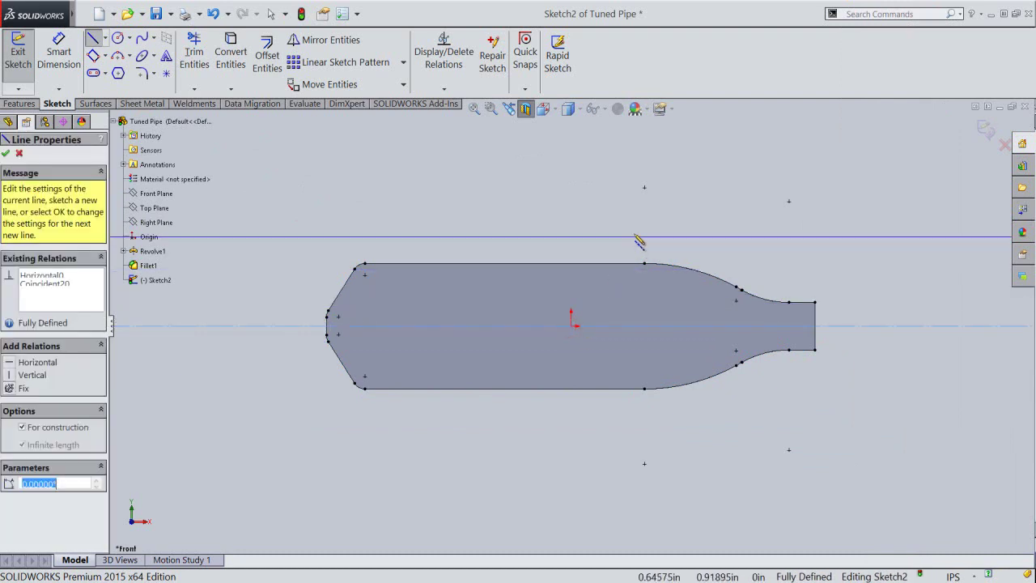
right_click(638, 240)
click(666, 243)
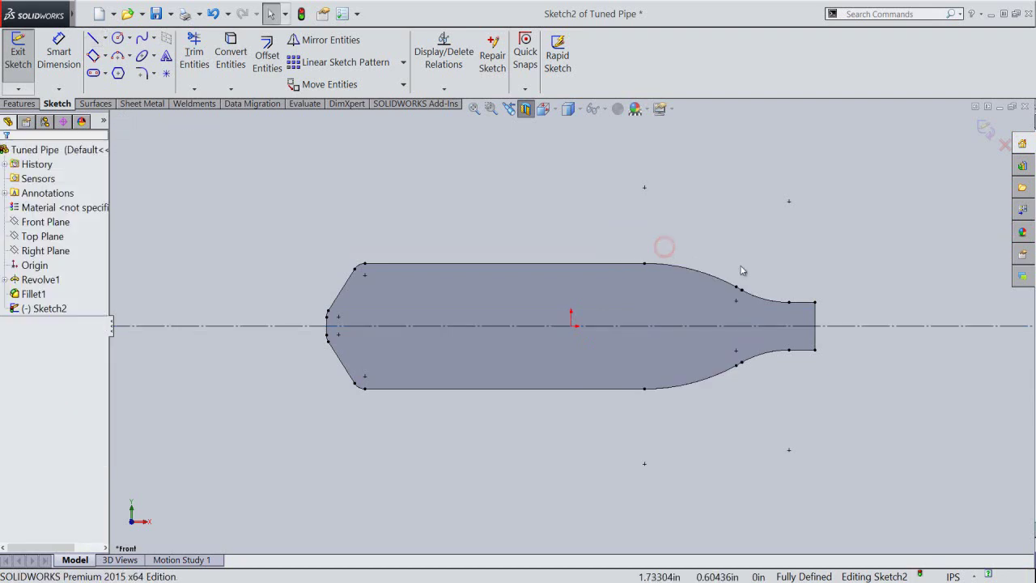
scroll(767, 278, down, 2)
scroll(566, 300, down, 1)
scroll(566, 299, down, 2)
Draw a short 0.05 in line inside the pipe profile.
right_click(658, 217)
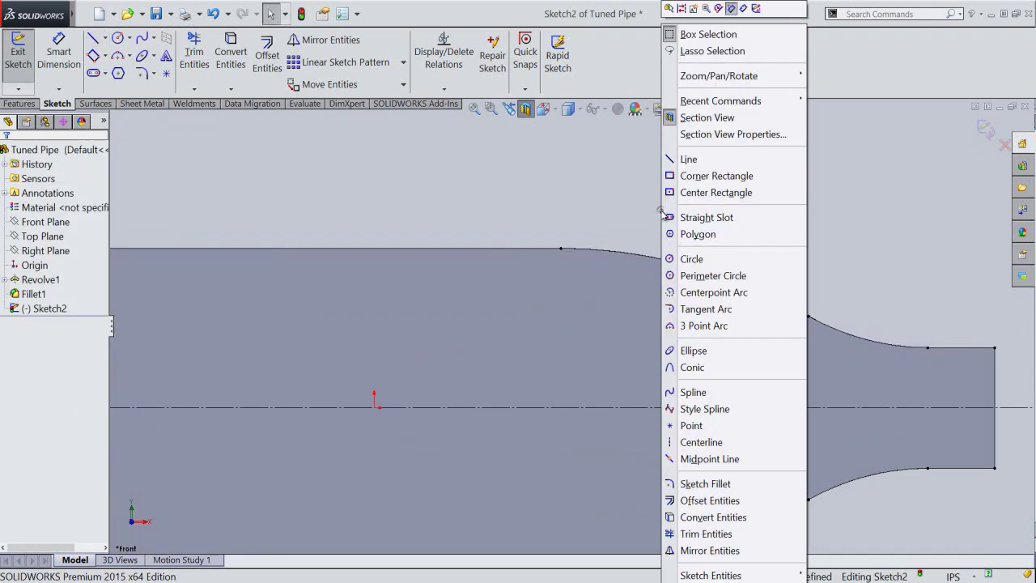
click(683, 159)
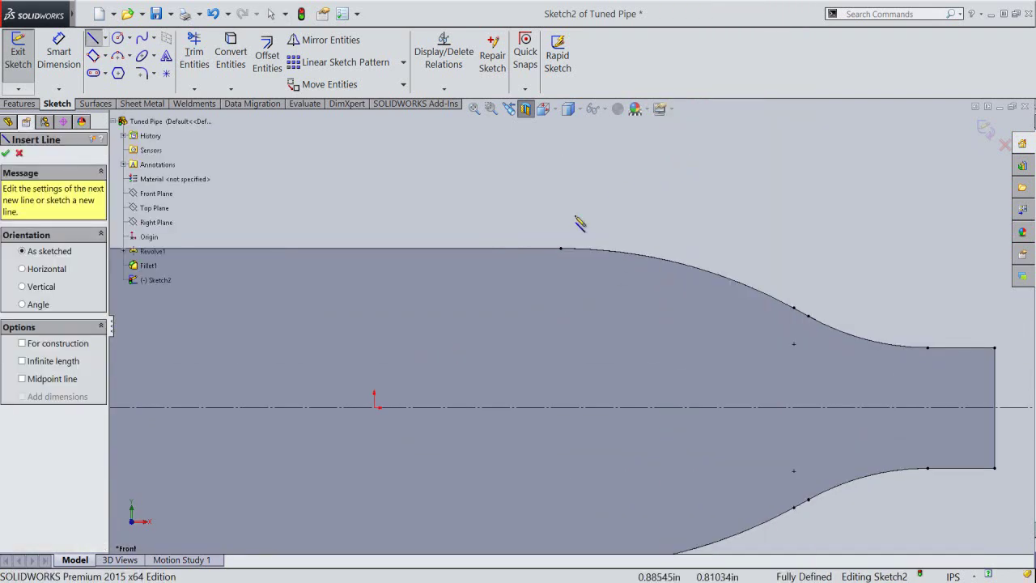
click(503, 298)
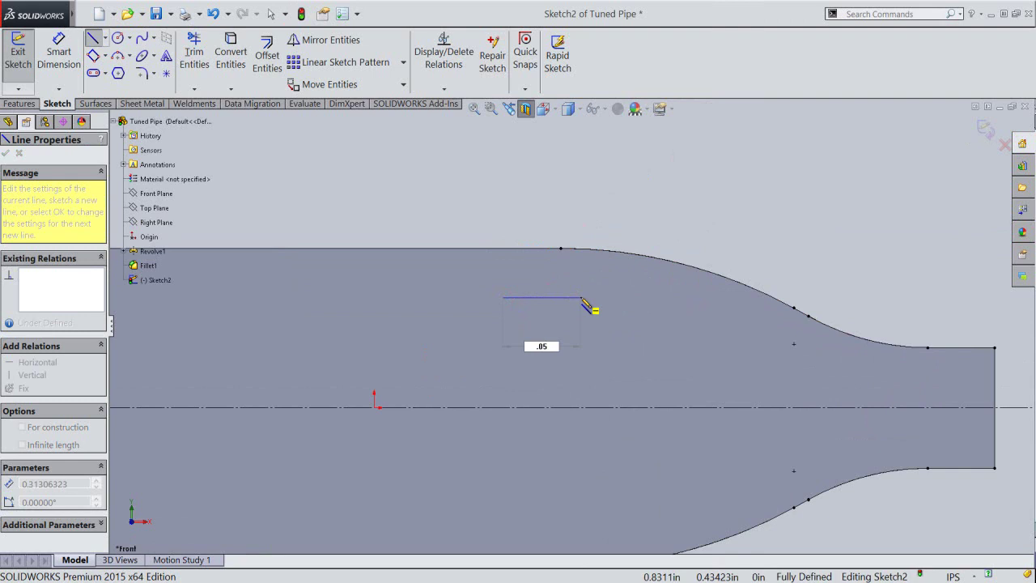
key(Return)
Dimension the short line 1.825 in from the pipe's right end.
right_click(620, 215)
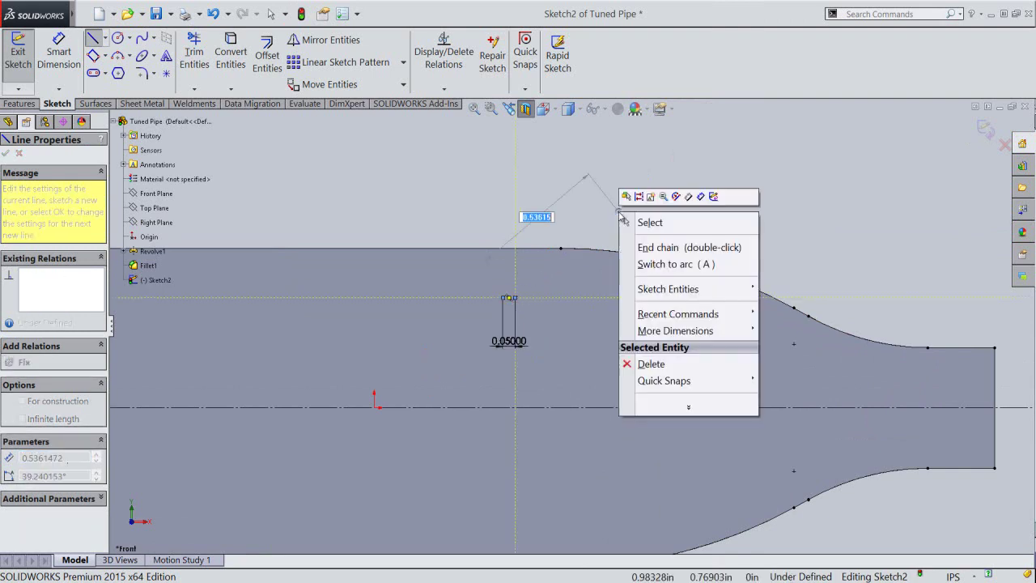
click(694, 196)
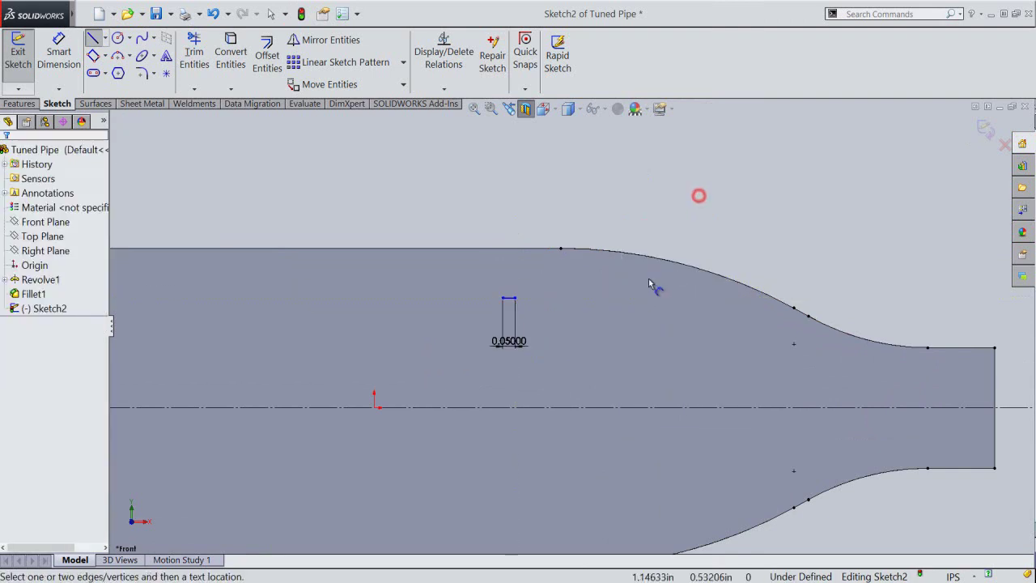
click(516, 298)
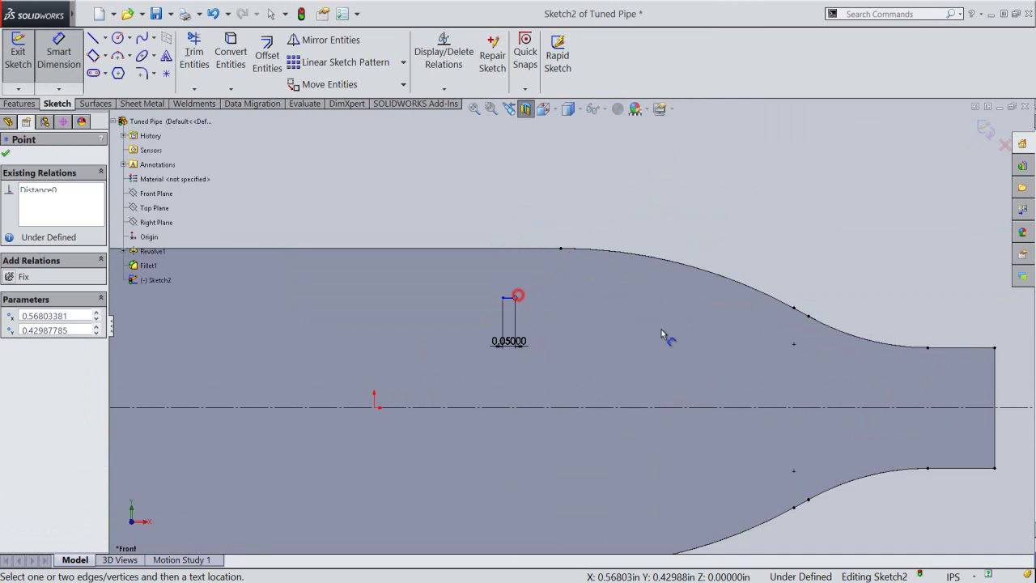
click(997, 375)
click(829, 220)
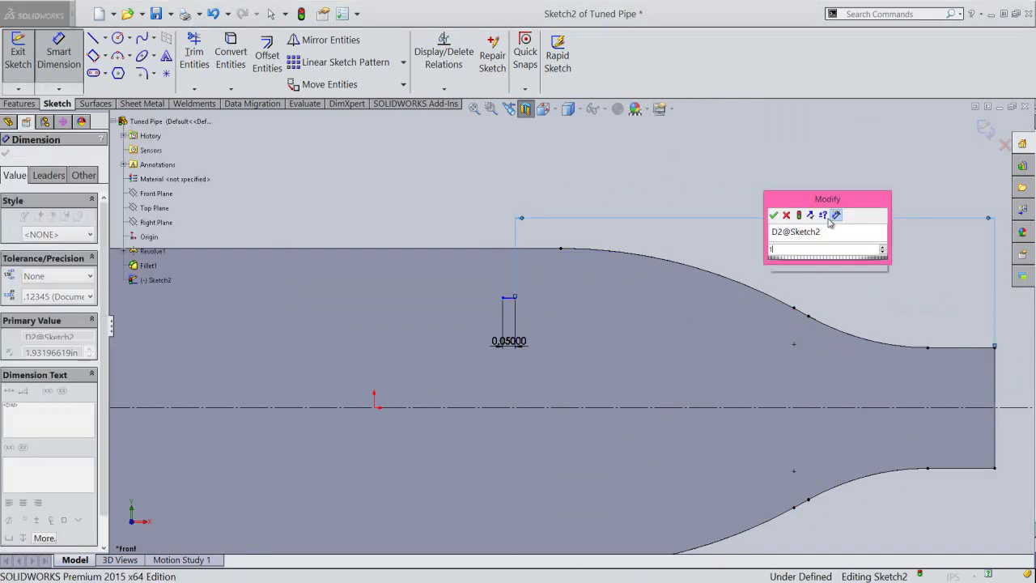
text(1.825)
key(Return)
click(765, 166)
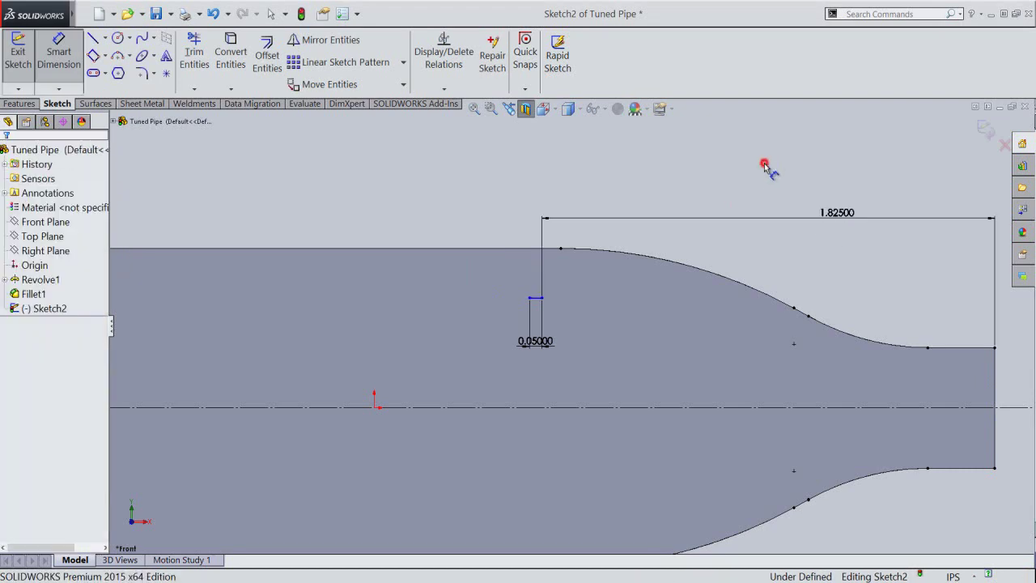
Dimension the short line 0.59 in above the centerline.
click(536, 299)
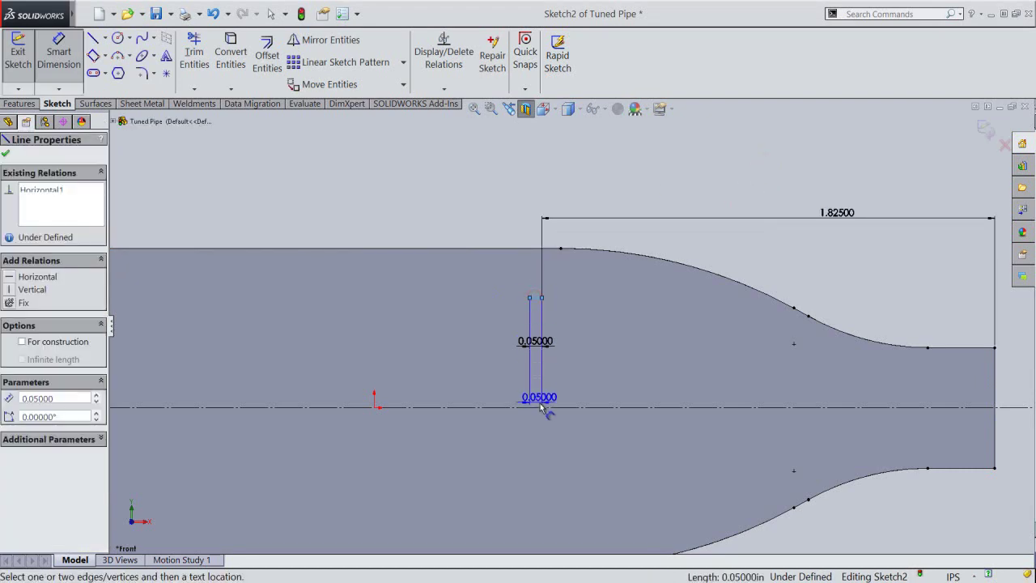
click(544, 407)
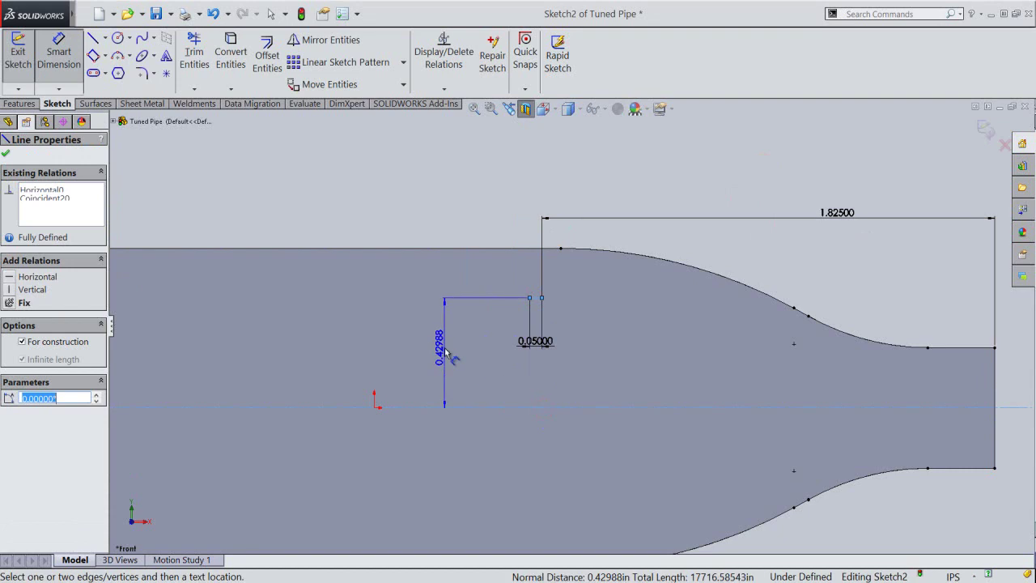
click(447, 351)
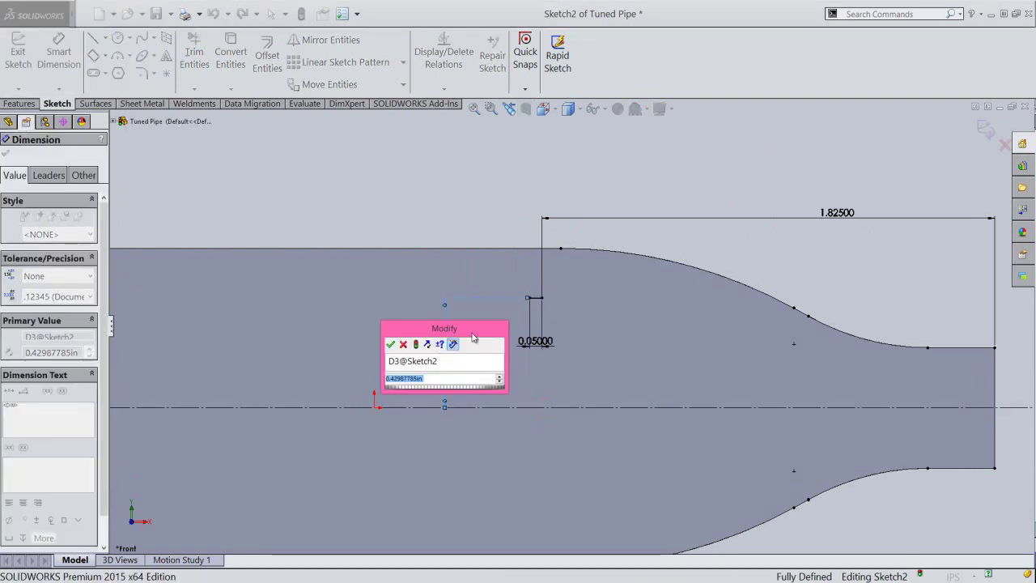
key(BackSpace)
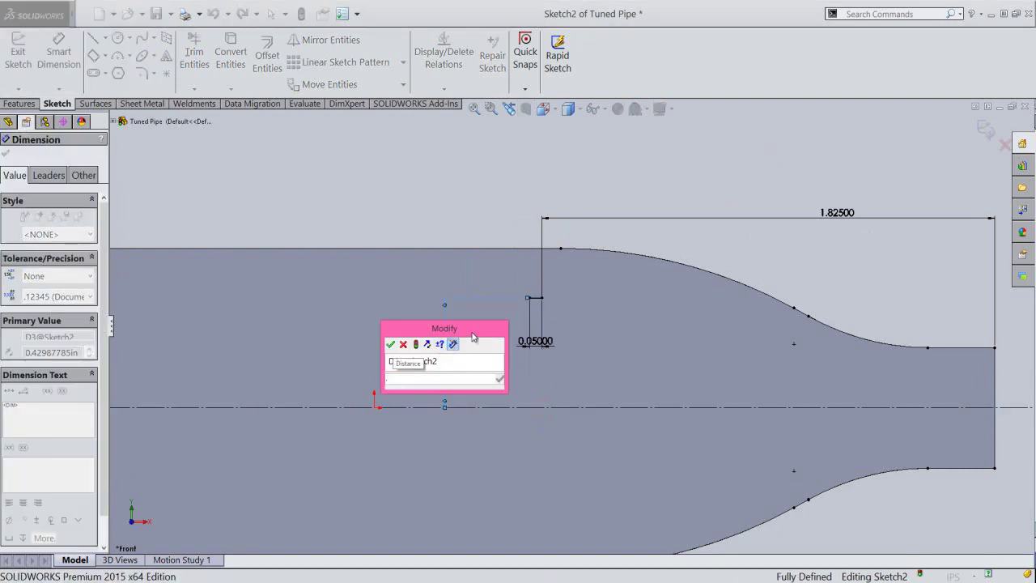
text(.59)
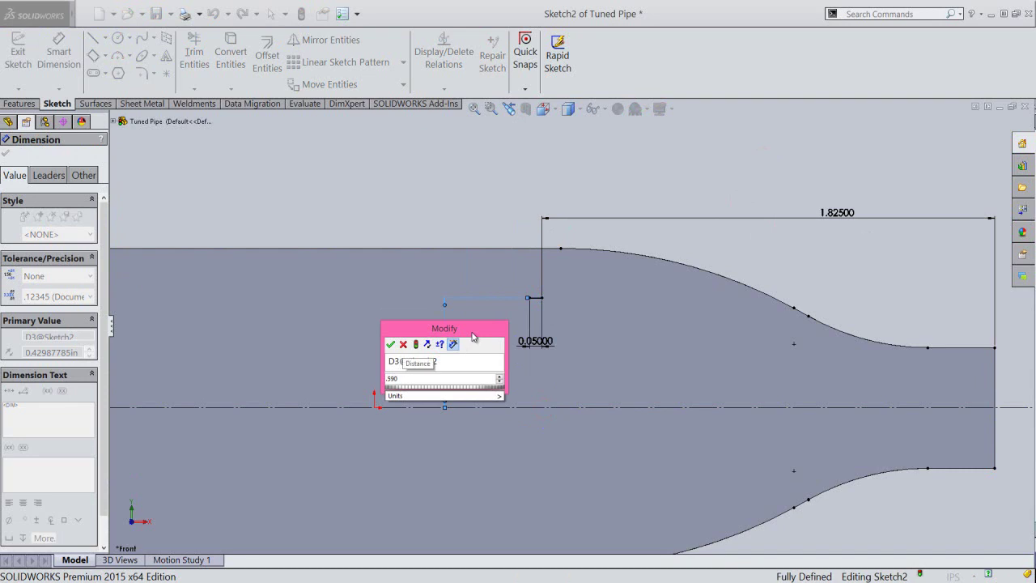
key(Return)
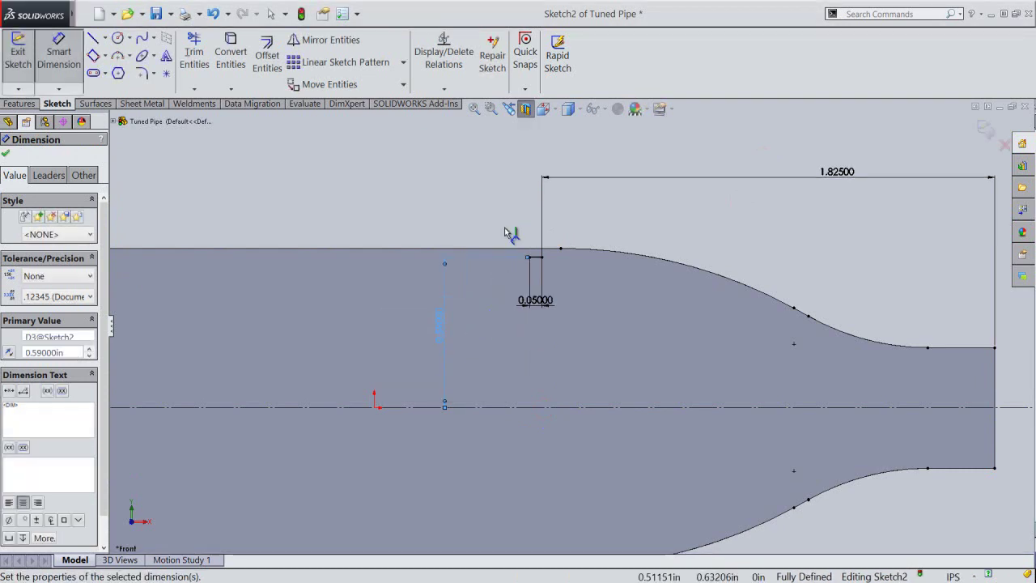
right_click(509, 201)
click(554, 80)
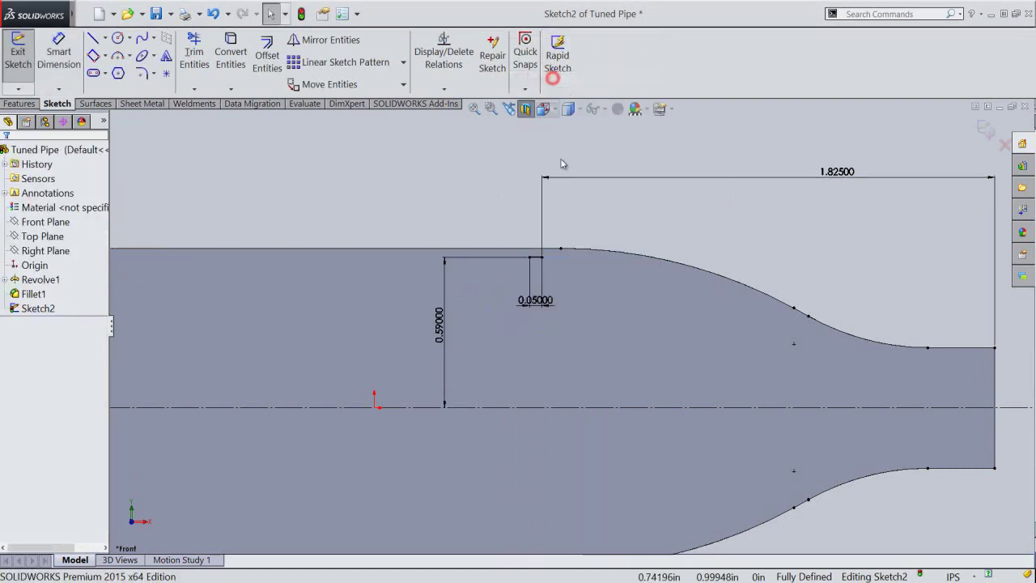
click(593, 227)
Draw two slanted lines from the short line's ends up to the pipe's top edge.
right_click(593, 229)
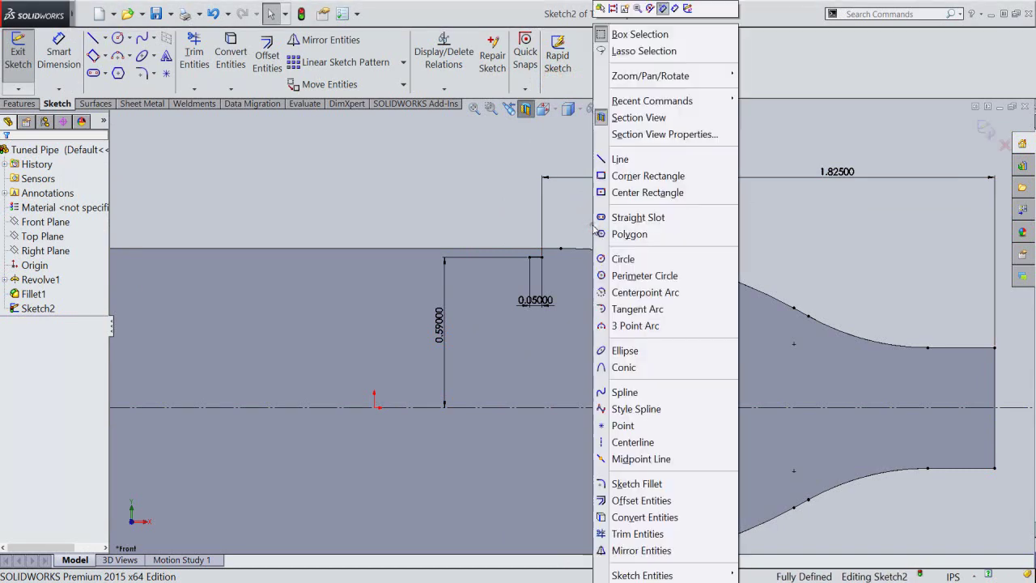
click(606, 160)
scroll(551, 255, down, 2)
scroll(500, 324, down, 2)
scroll(504, 283, down, 2)
scroll(555, 300, down, 2)
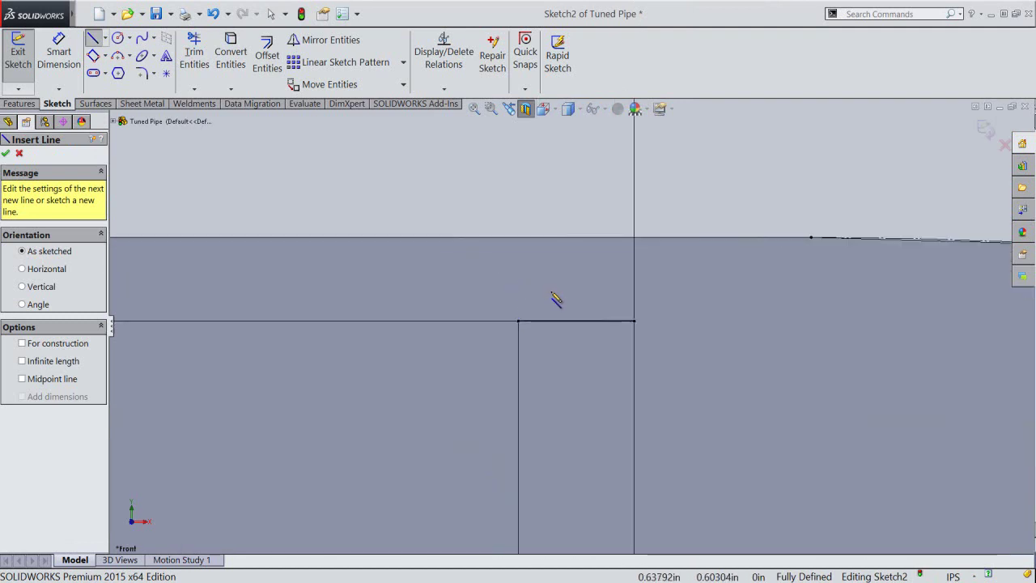
scroll(550, 295, down, 1)
click(514, 330)
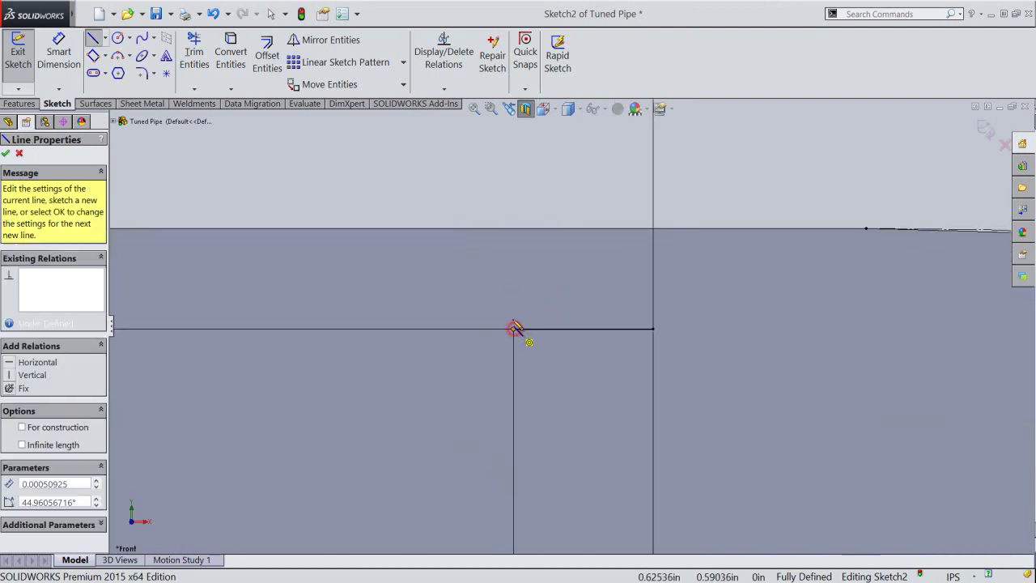
click(489, 229)
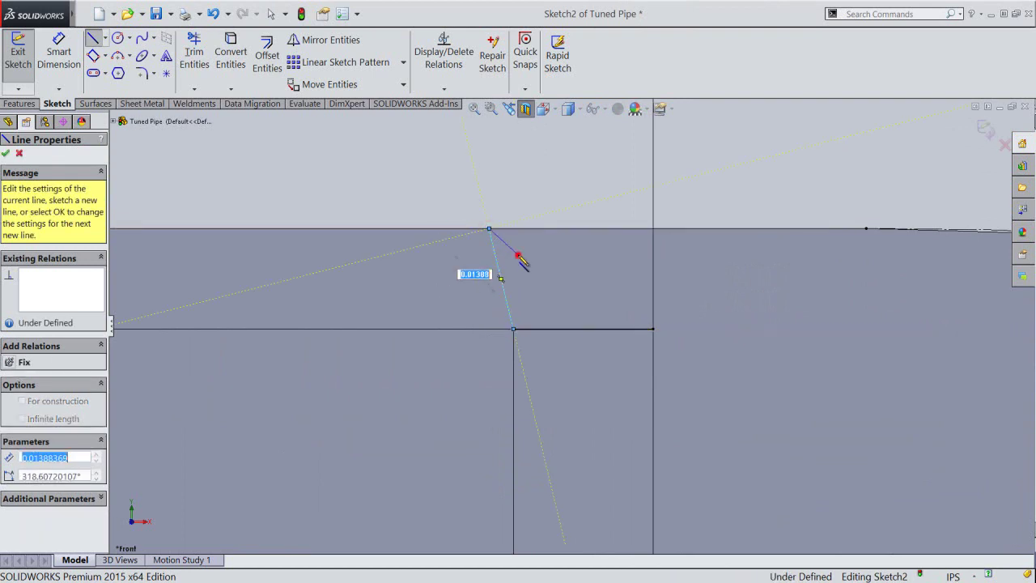
double_click(519, 256)
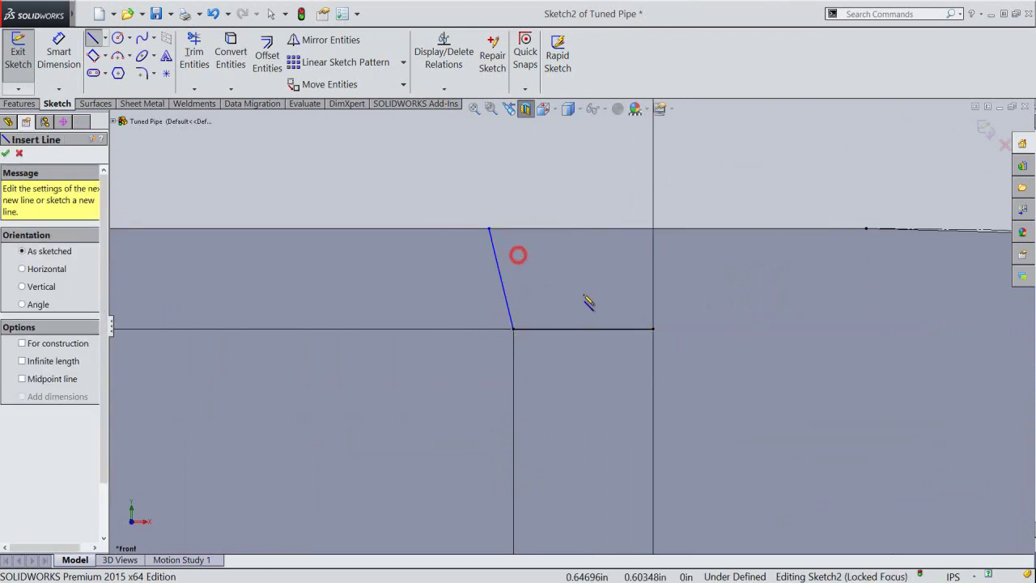
click(653, 329)
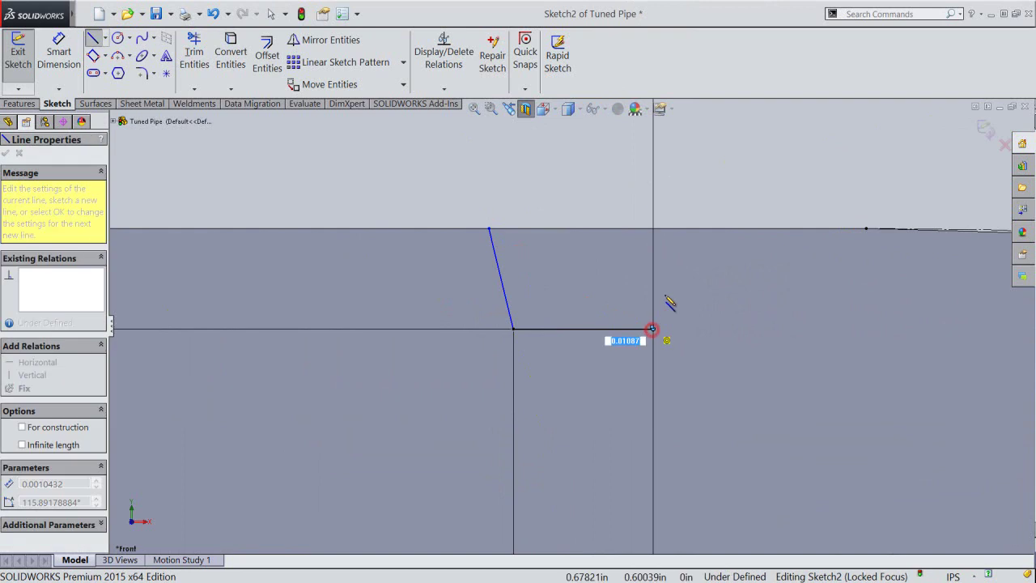
double_click(681, 231)
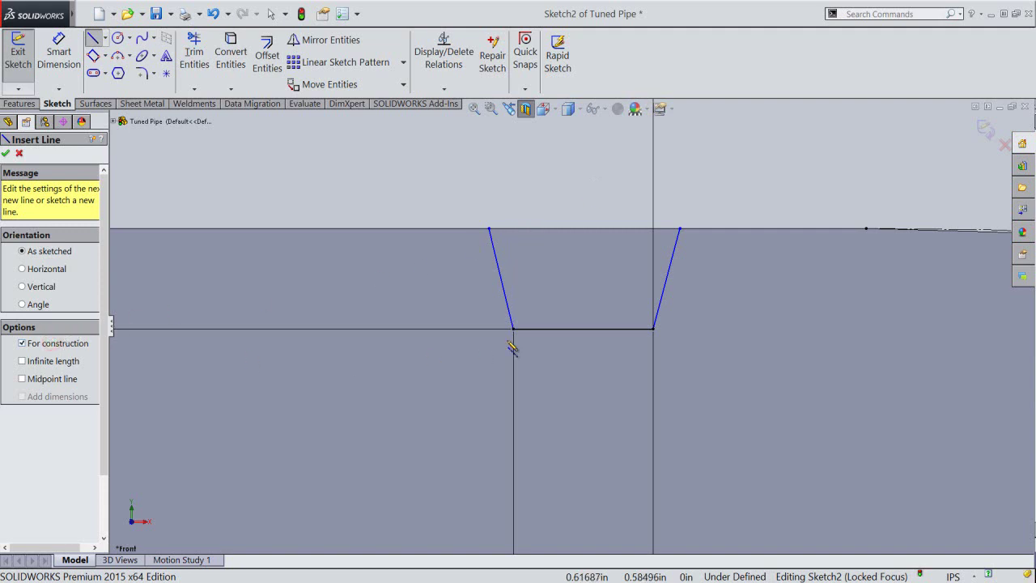
Add a vertical construction line and make the slanted lines symmetric about it.
click(583, 329)
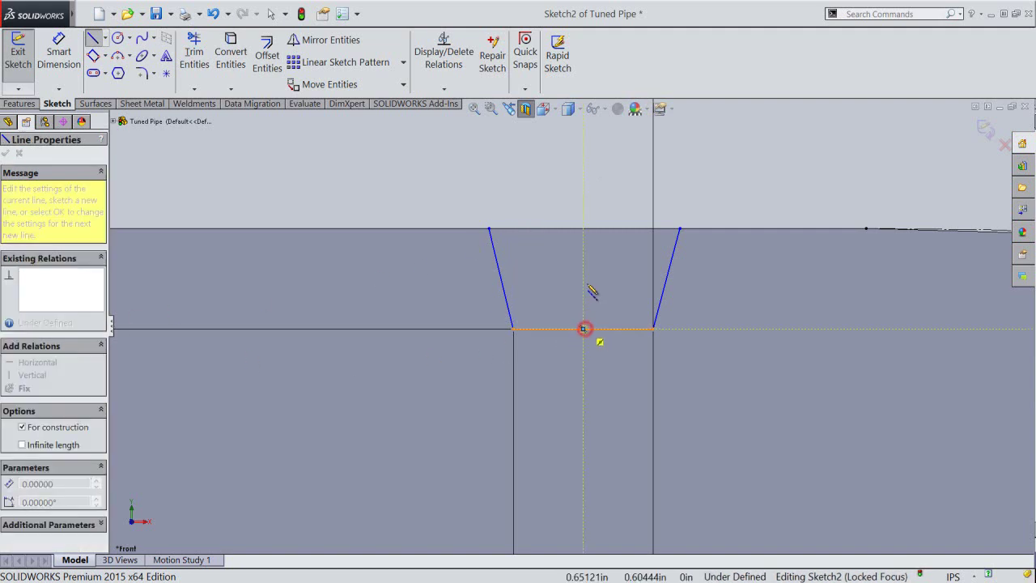
click(583, 229)
right_click(613, 222)
click(621, 224)
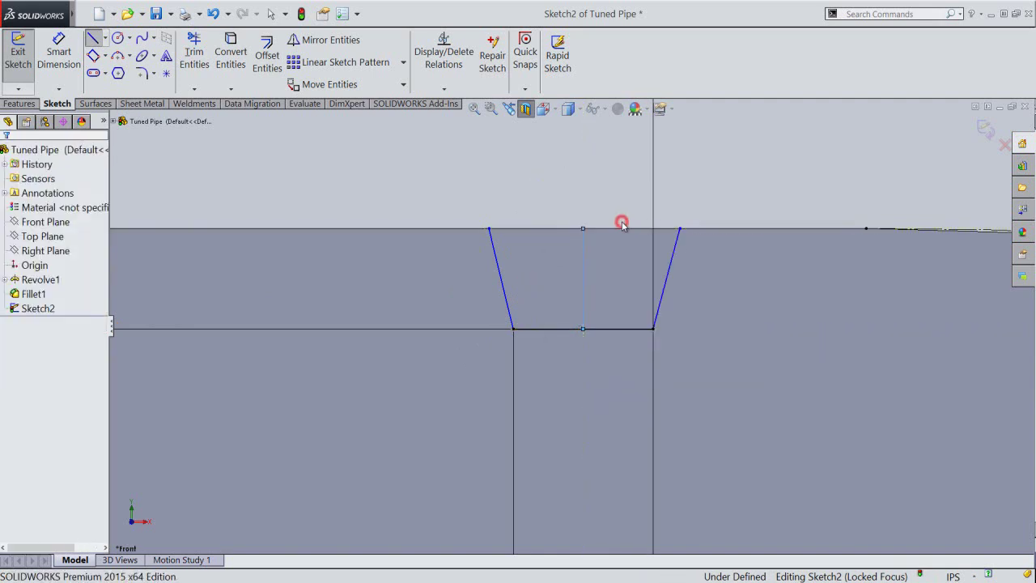
click(664, 281)
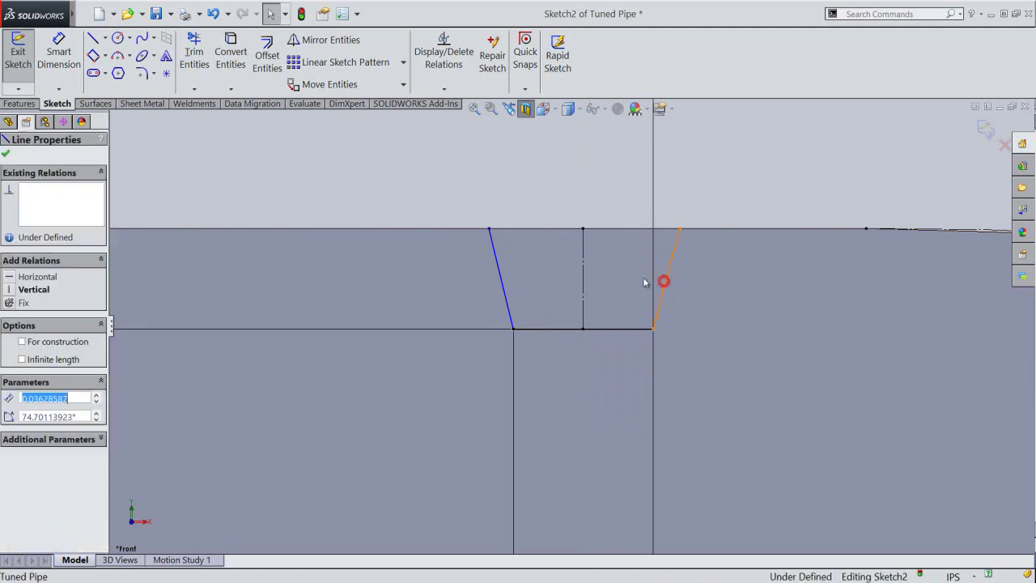
ctrl+click(500, 277)
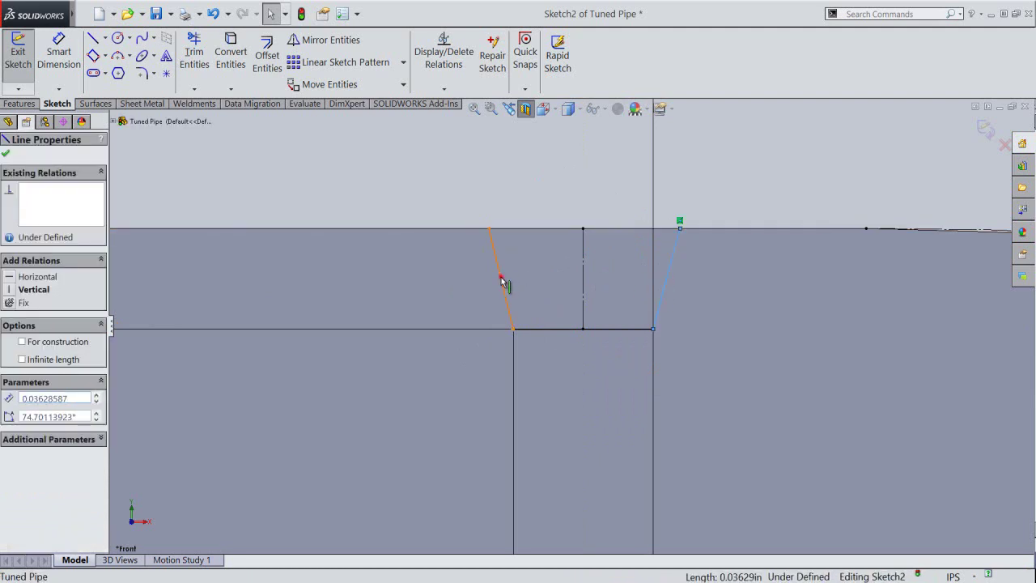
ctrl+click(583, 292)
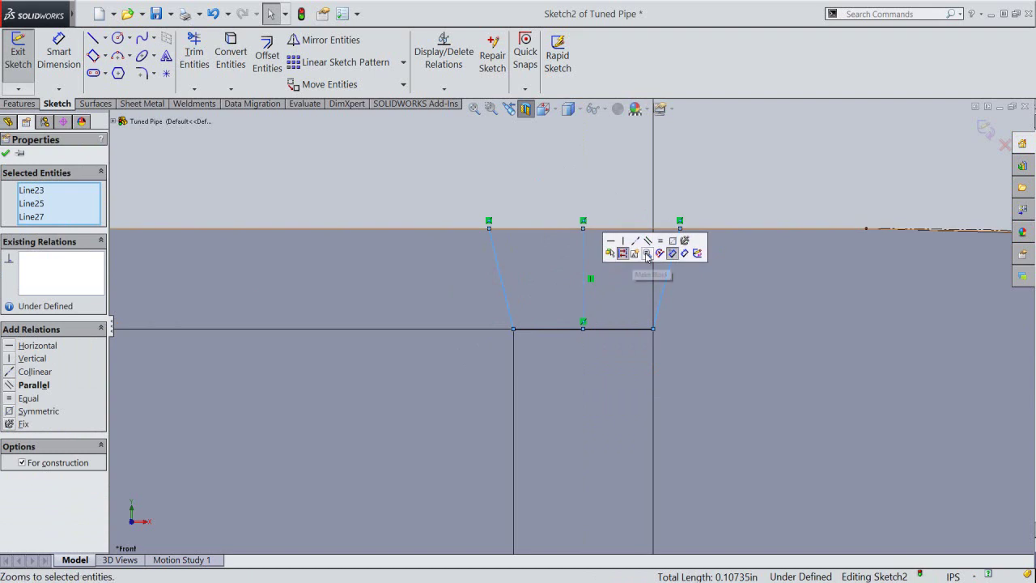
click(672, 247)
click(604, 191)
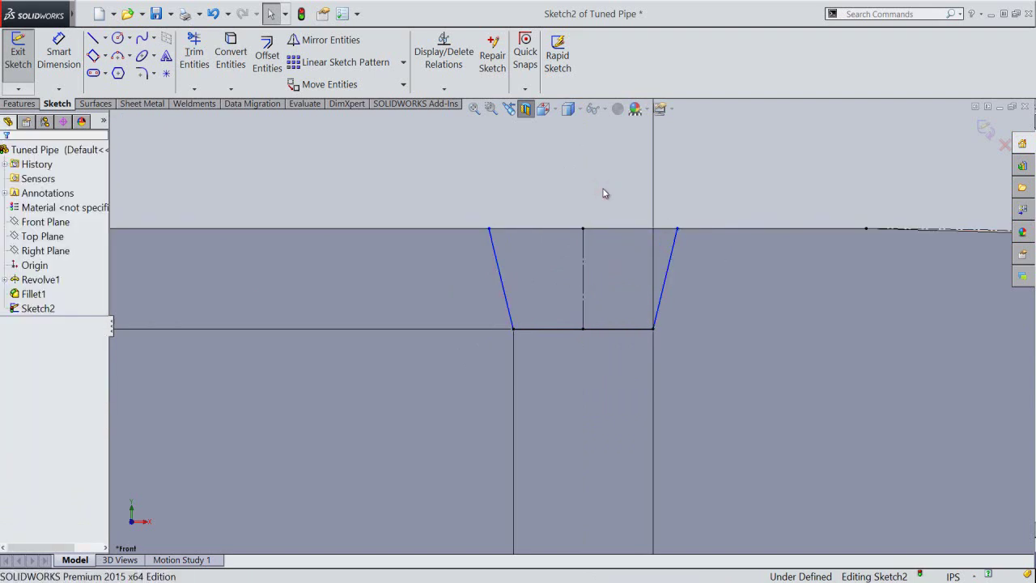
Dimension the width between the slanted lines' top endpoints to 0.1 in.
right_click(603, 193)
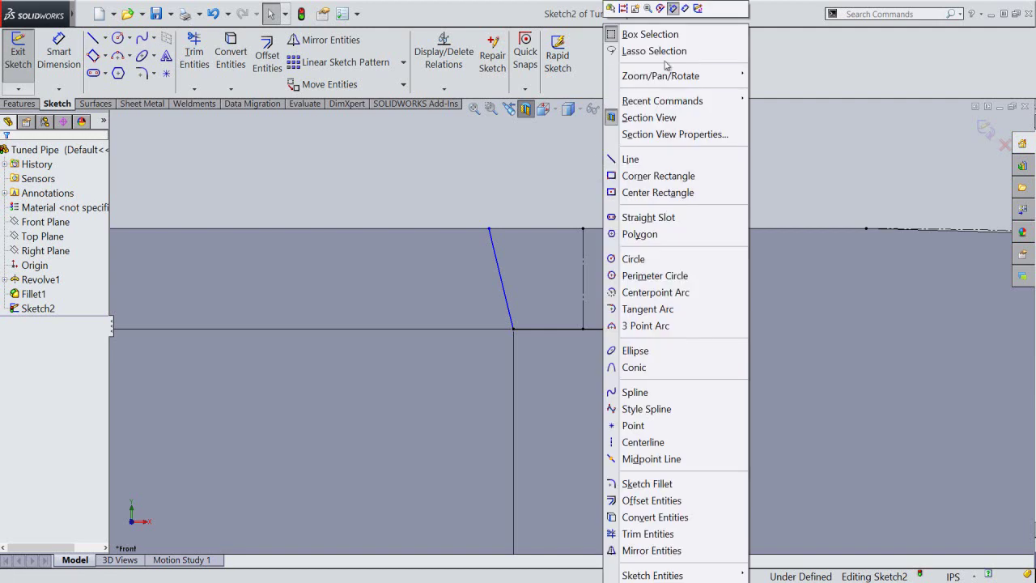
click(685, 10)
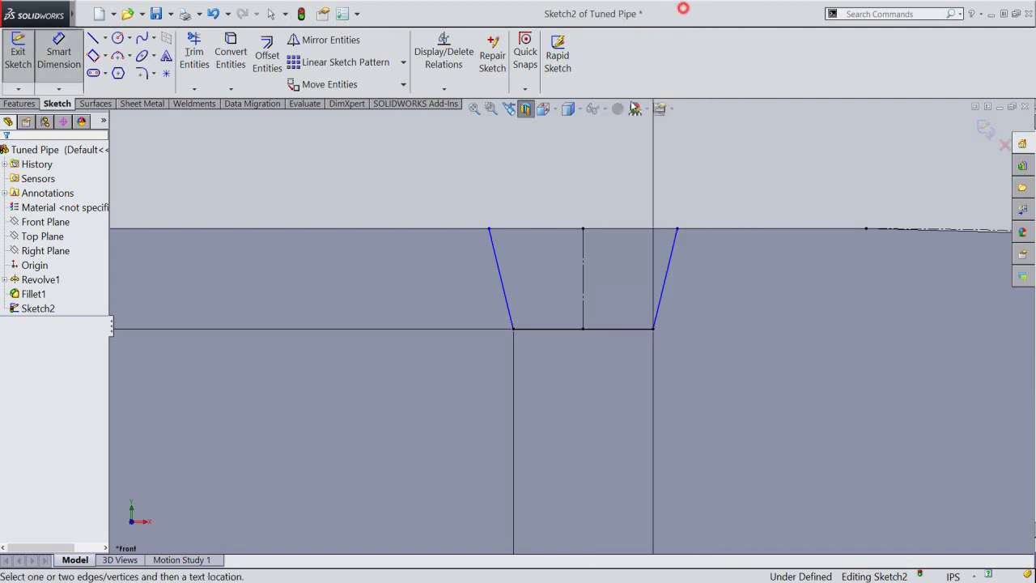
click(490, 229)
click(679, 230)
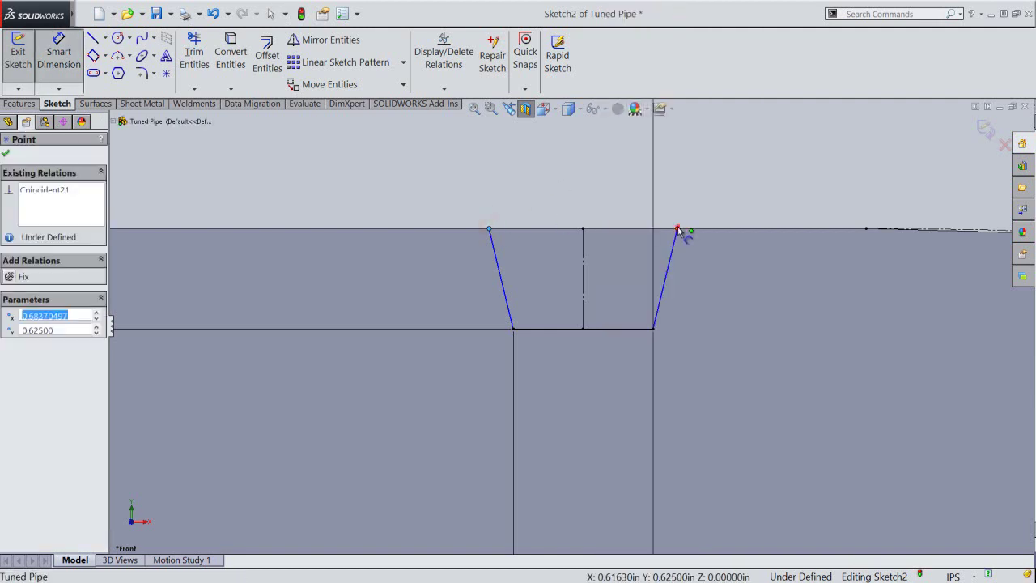
click(588, 200)
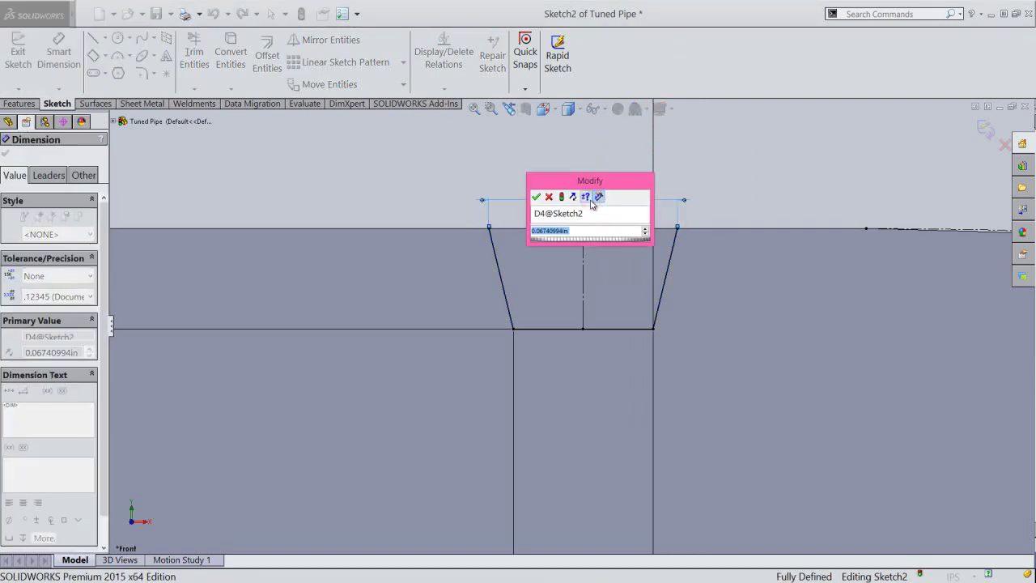
text(.1)
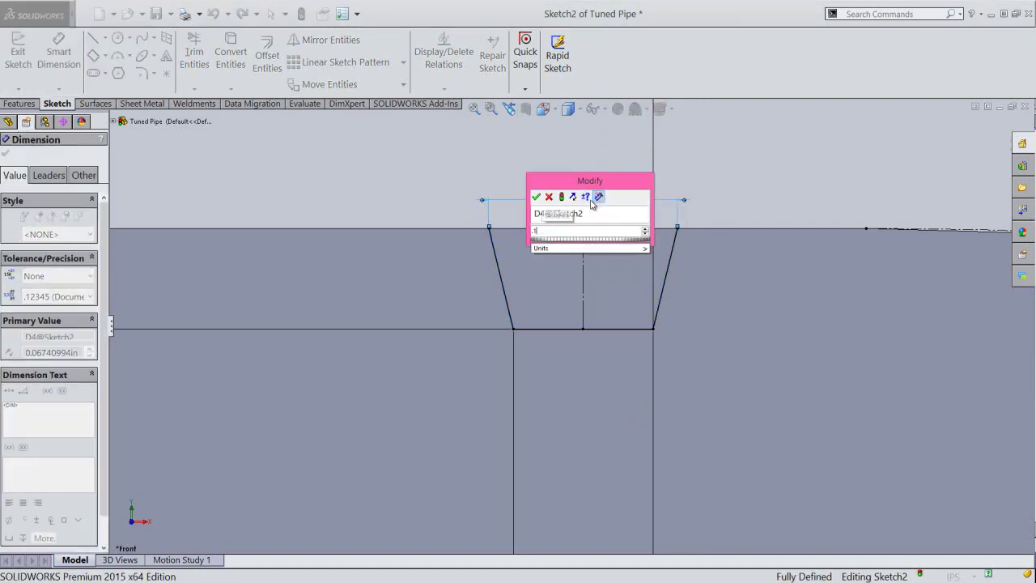
key(Return)
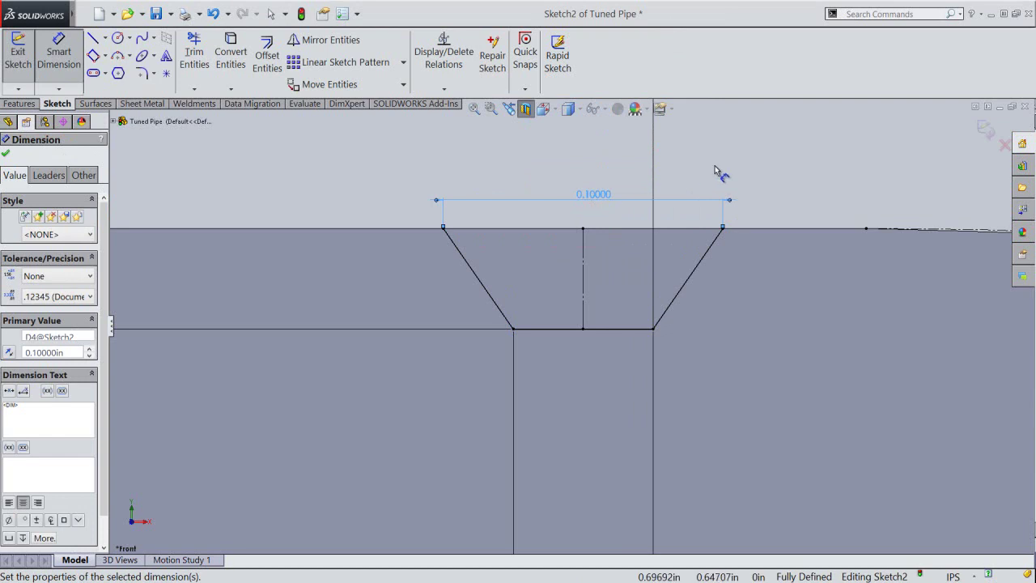
Convert the top horizontal construction line into solid sketch geometry.
right_click(716, 170)
click(767, 84)
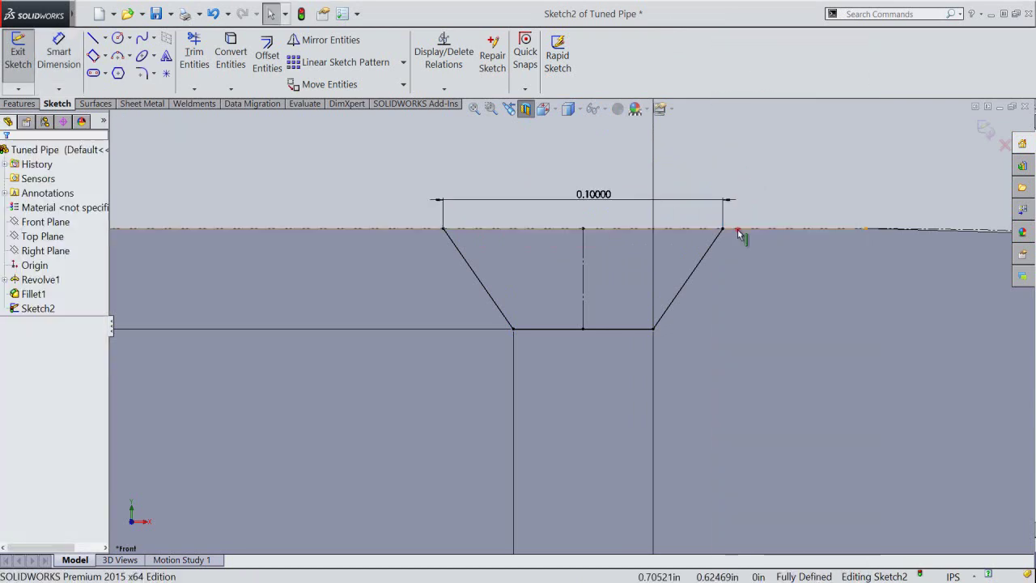
click(740, 229)
click(781, 196)
click(726, 157)
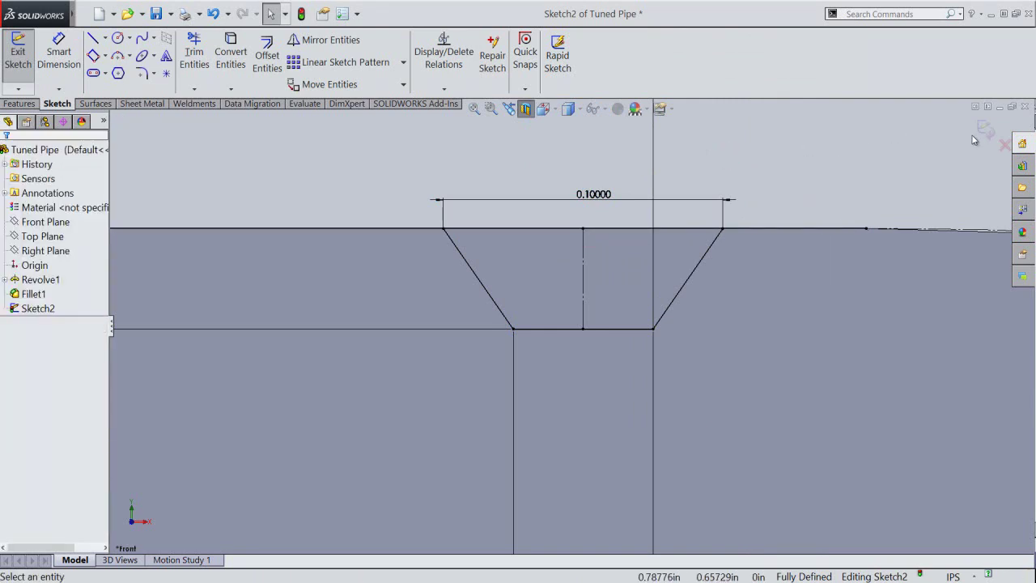
Exit the groove sketch, save, turn off the section view and switch to isometric.
key(ctrl+b)
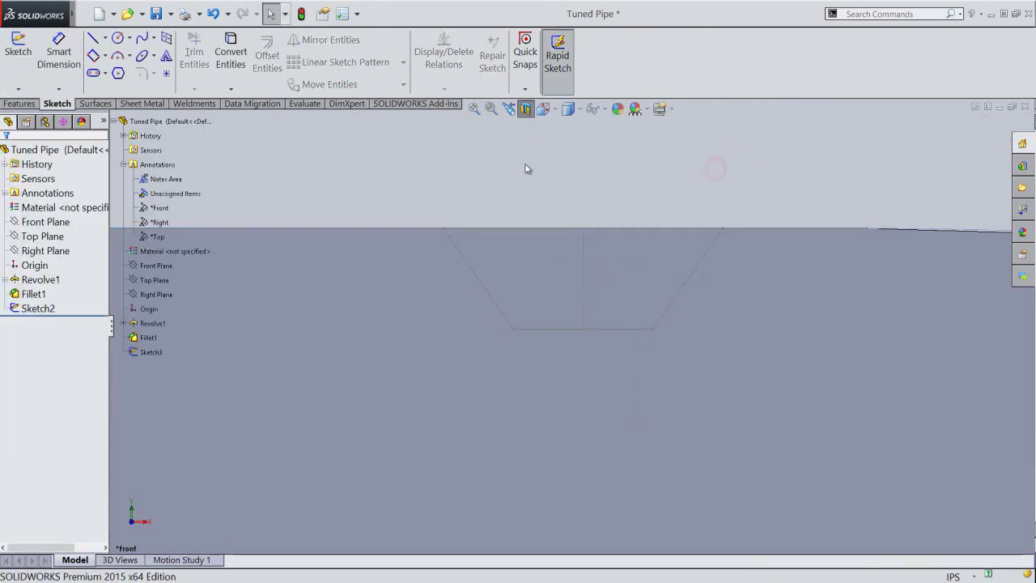
click(158, 14)
click(526, 108)
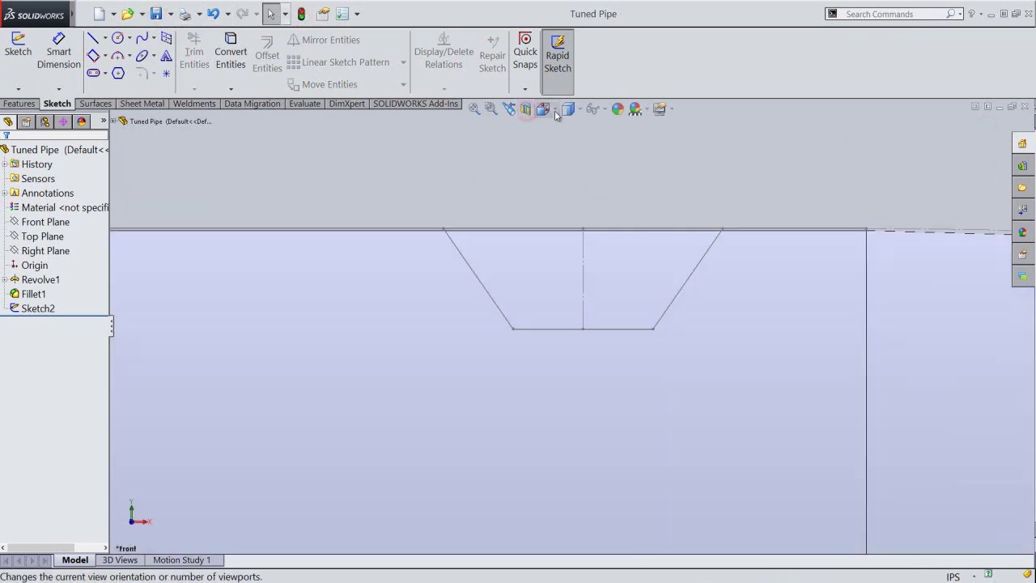
click(553, 110)
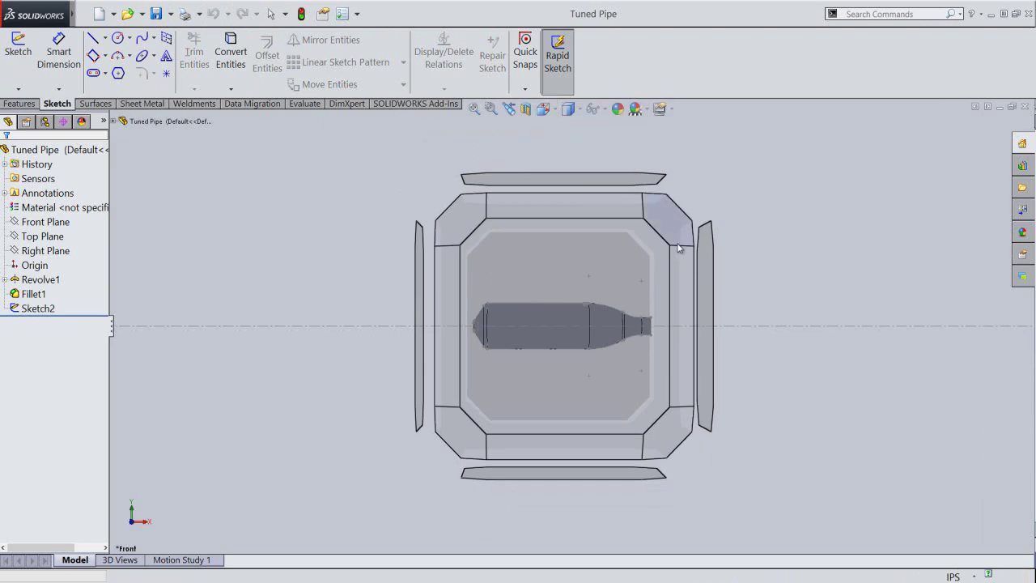
click(678, 244)
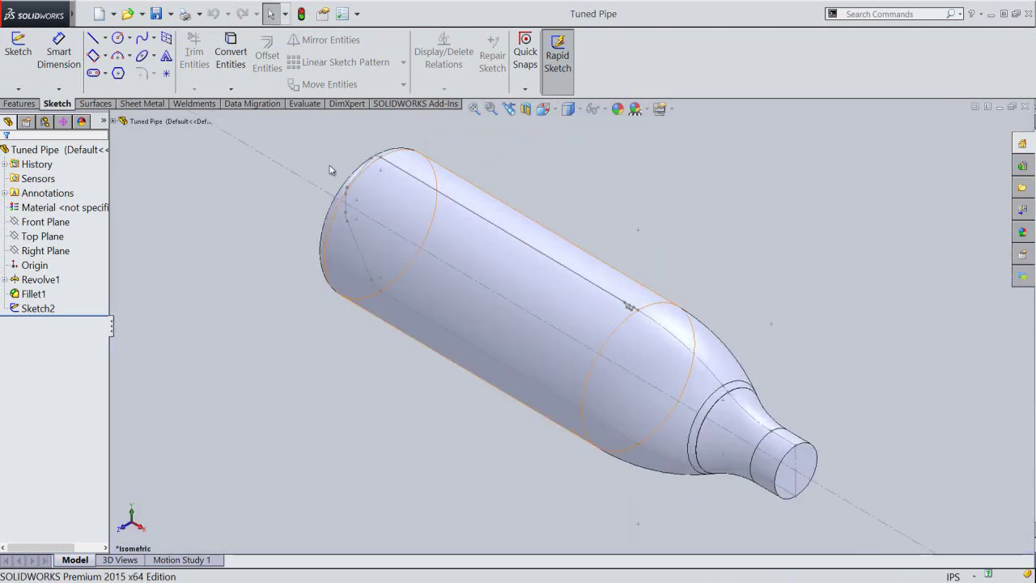
click(185, 146)
Revolve-cut the trapezoid region 360° about the sketch centerline, without Thin Feature, creating Cut-Revolve1.
click(19, 103)
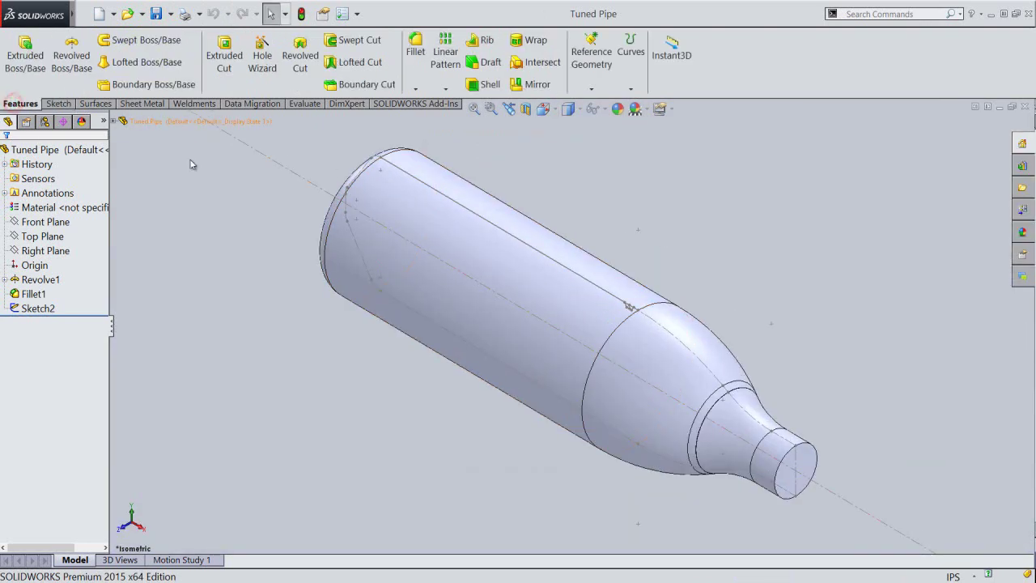
click(298, 65)
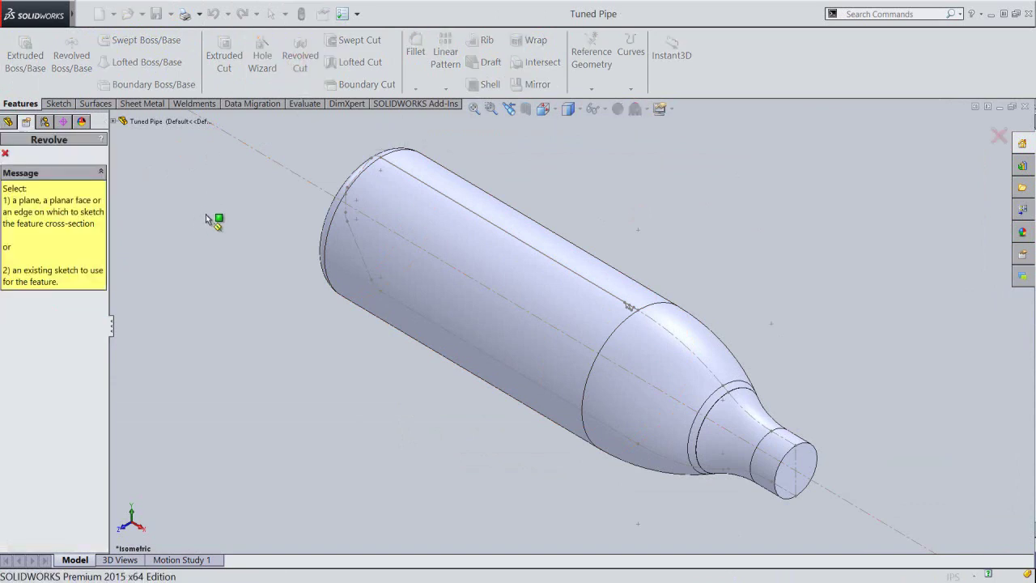
click(294, 173)
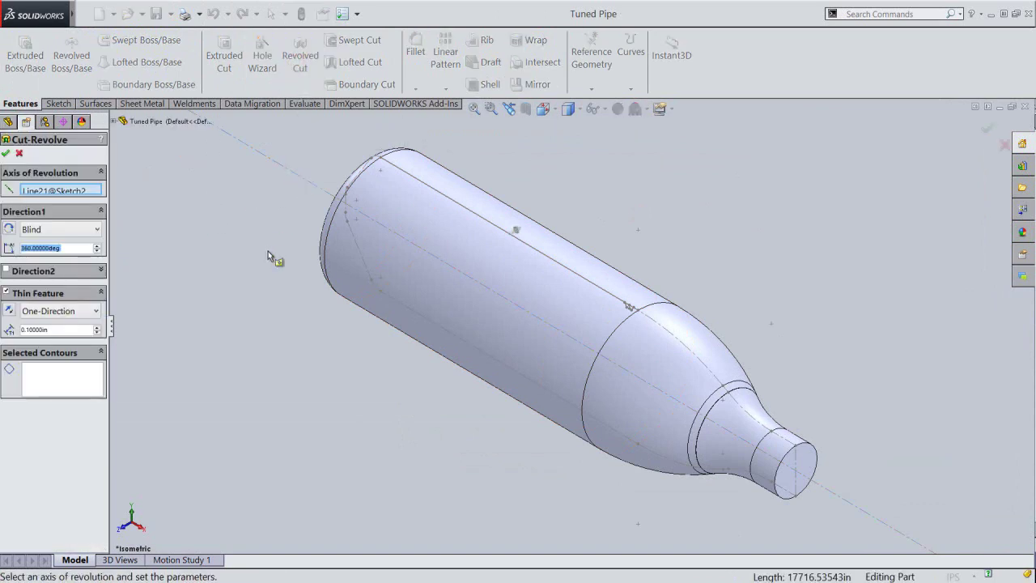
click(7, 292)
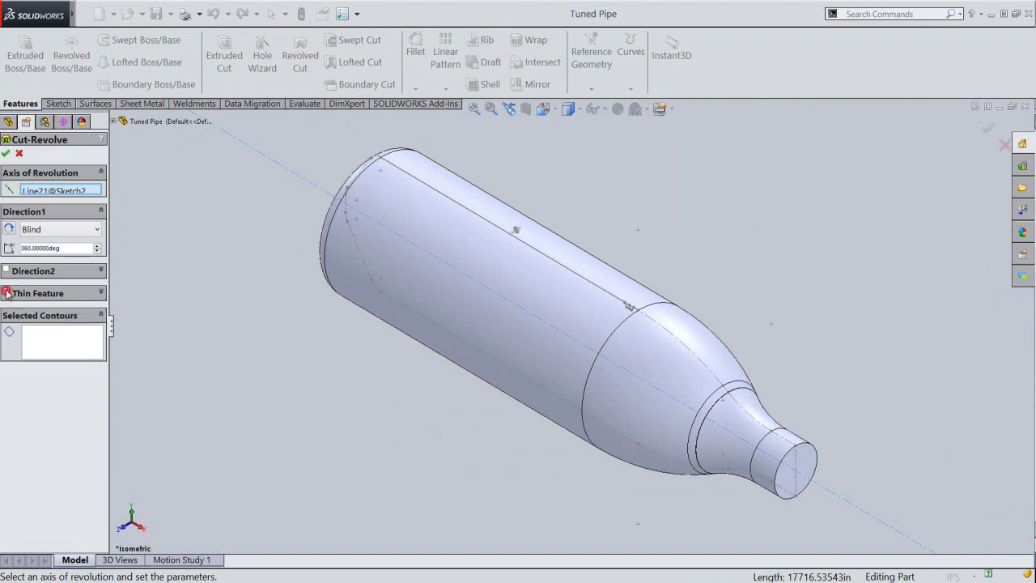
click(47, 337)
scroll(631, 301, down, 2)
scroll(613, 346, down, 3)
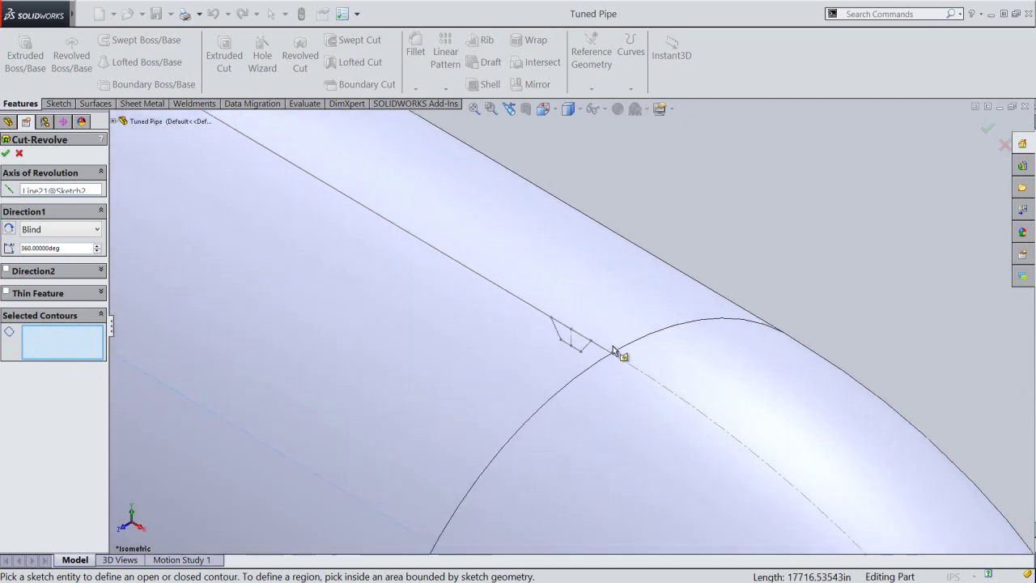
scroll(579, 354, down, 3)
click(543, 332)
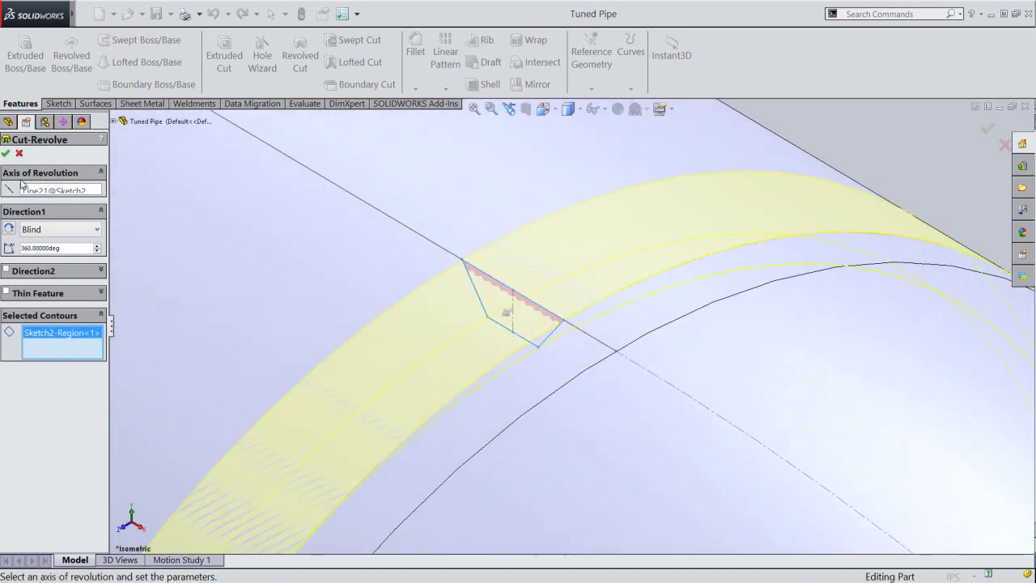
click(5, 153)
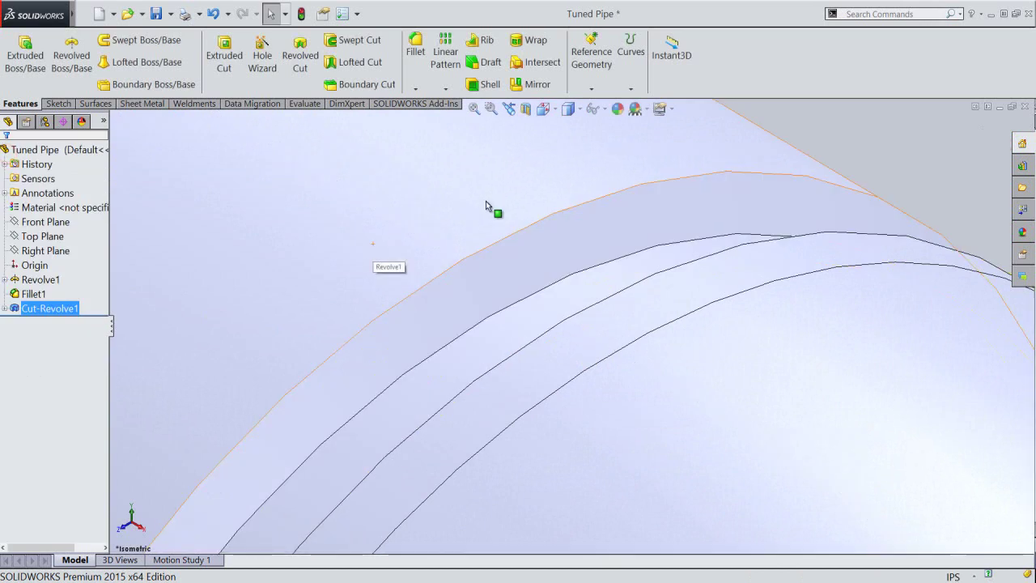
Fit the grooved pipe in view, save the part, then reorient and zoom in.
click(475, 109)
click(694, 170)
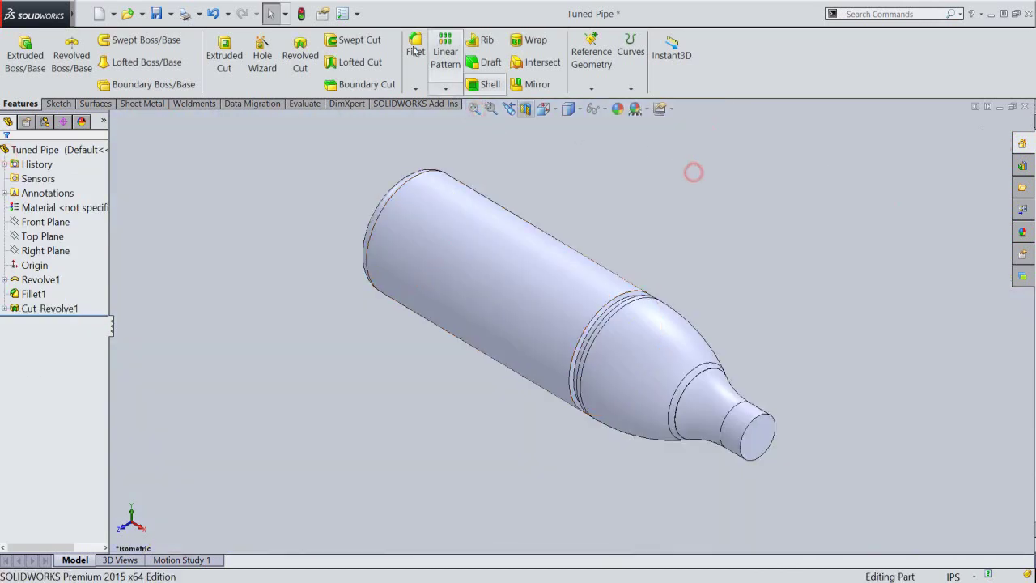
click(156, 14)
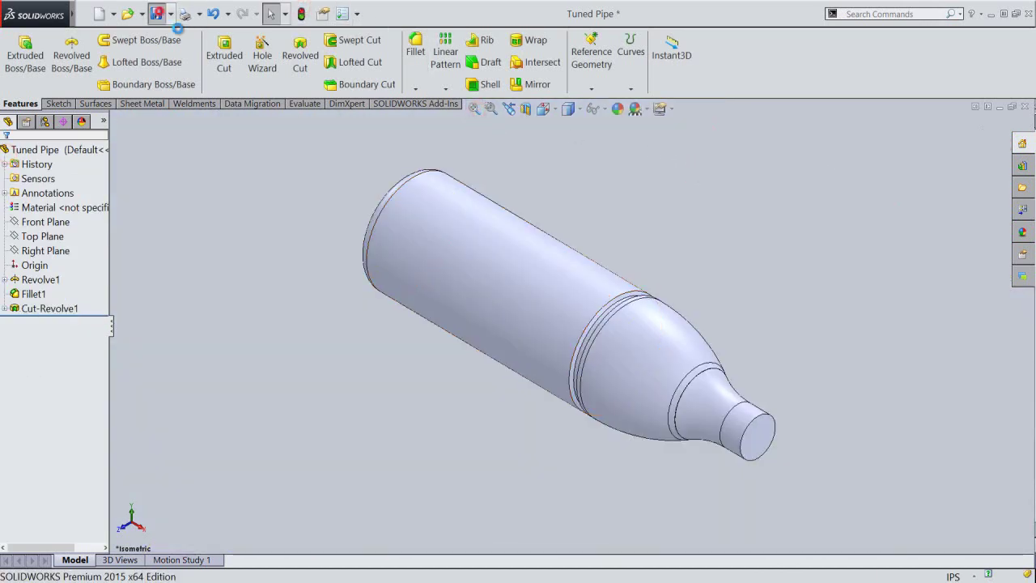
click(567, 109)
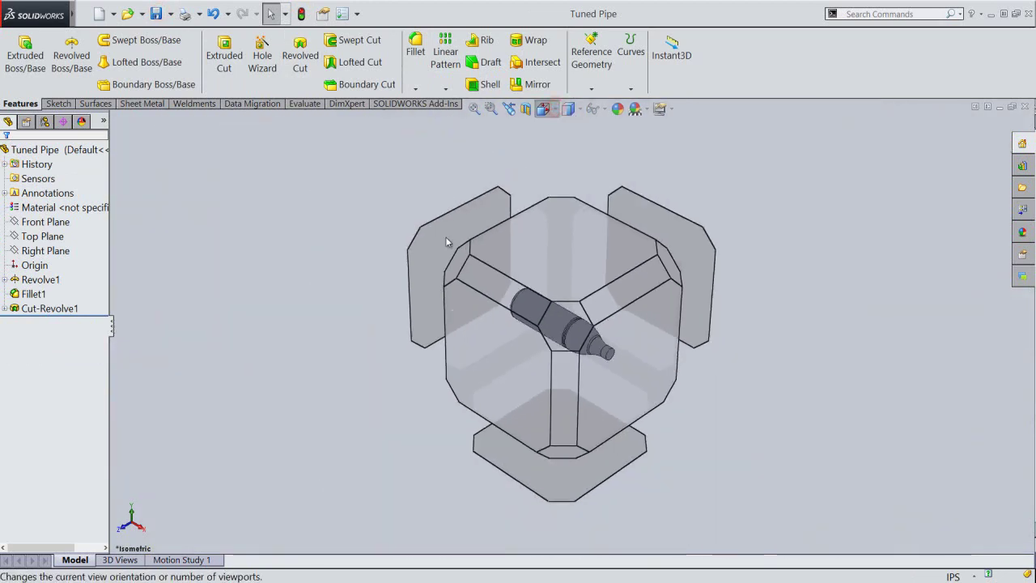
click(455, 265)
scroll(639, 325, down, 3)
scroll(669, 263, down, 3)
Round one groove edge with a 0.125 in fillet (Fillet2).
click(415, 47)
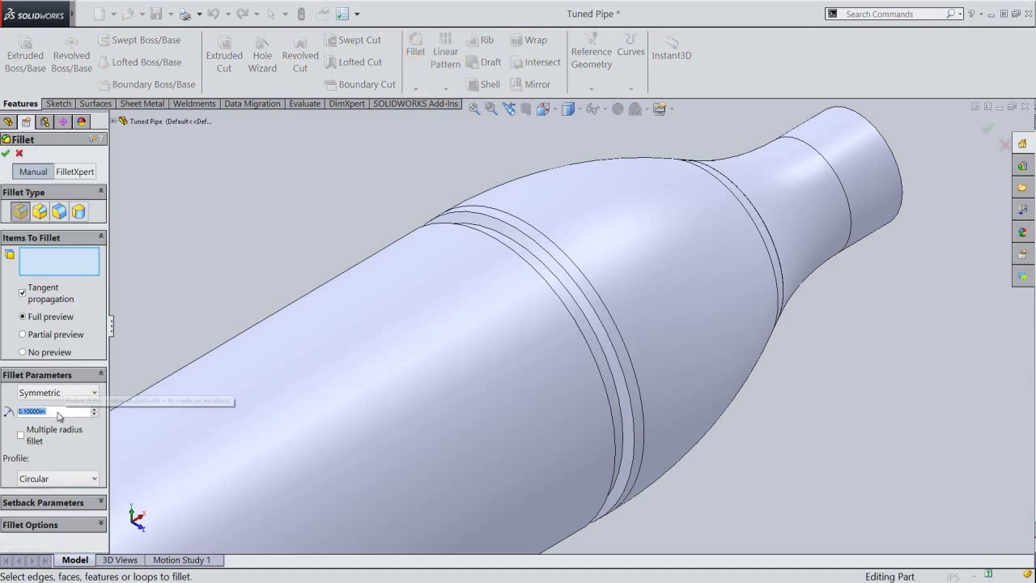
text(.125)
key(Return)
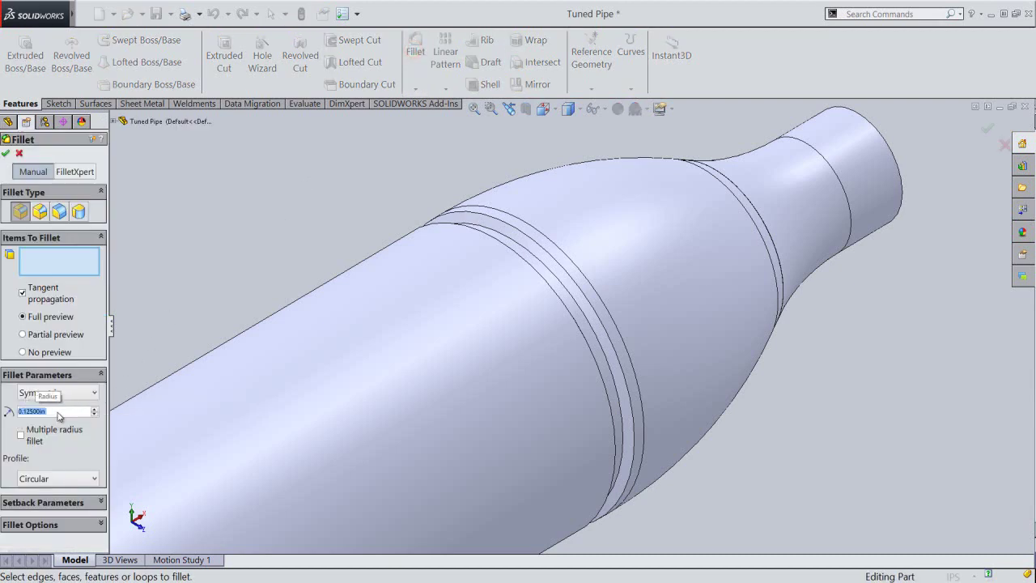
click(564, 312)
right_click(390, 208)
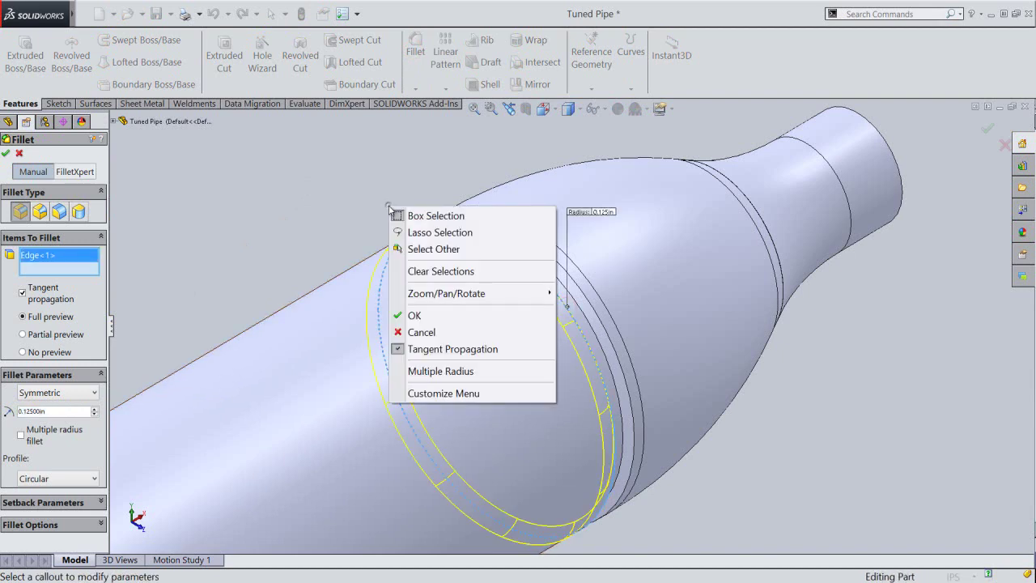
click(414, 315)
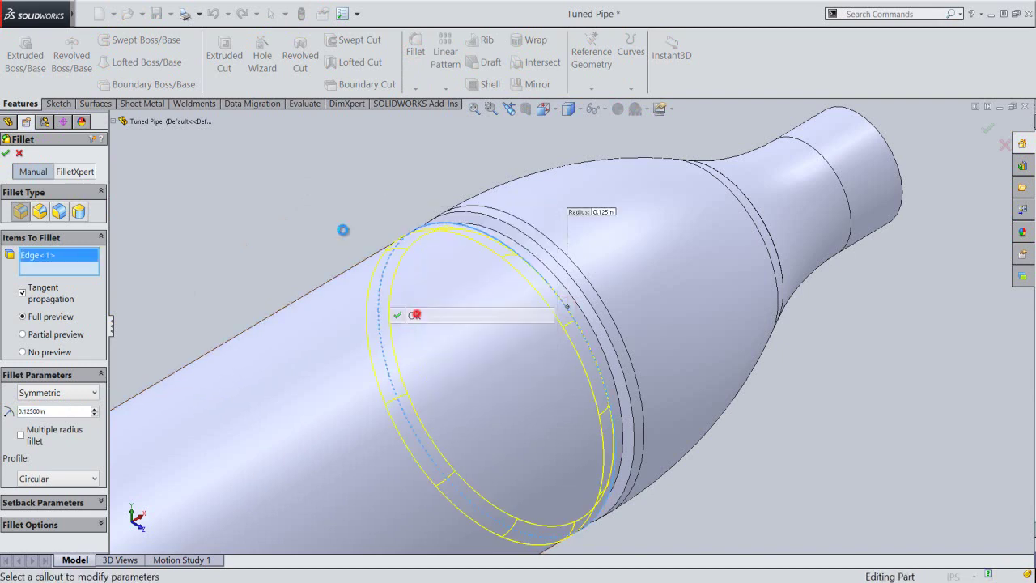
Repeat the 0.125 in fillet on the groove's other edge (Fillet3), fit the view and save.
right_click(314, 174)
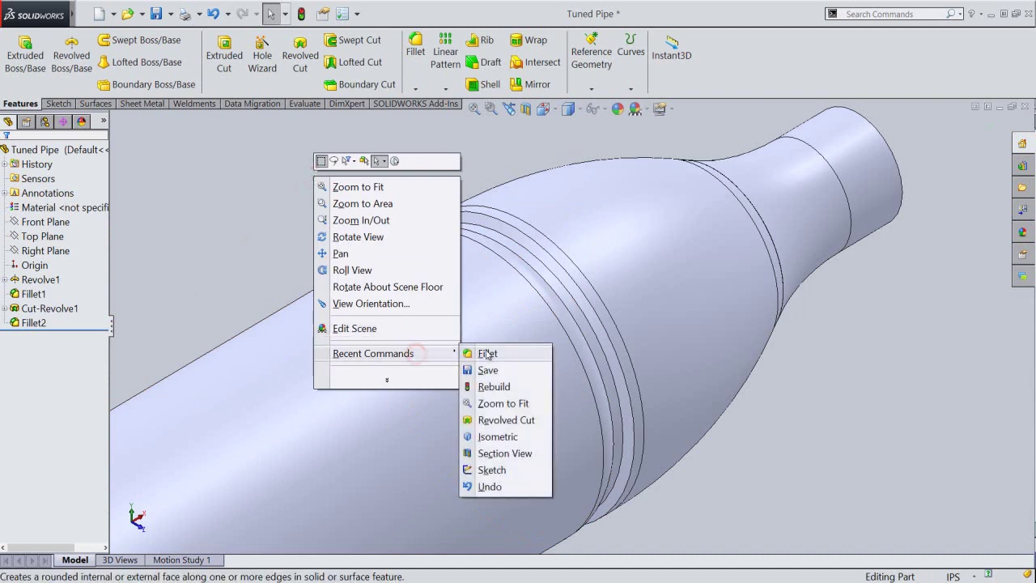
mouse_move(373, 354)
click(490, 350)
click(571, 279)
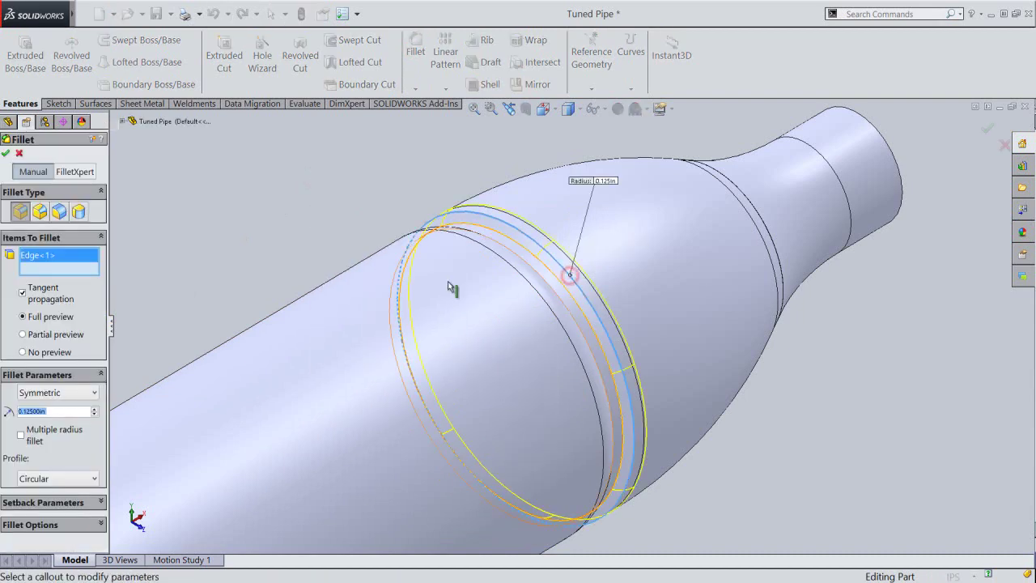
click(5, 152)
click(349, 143)
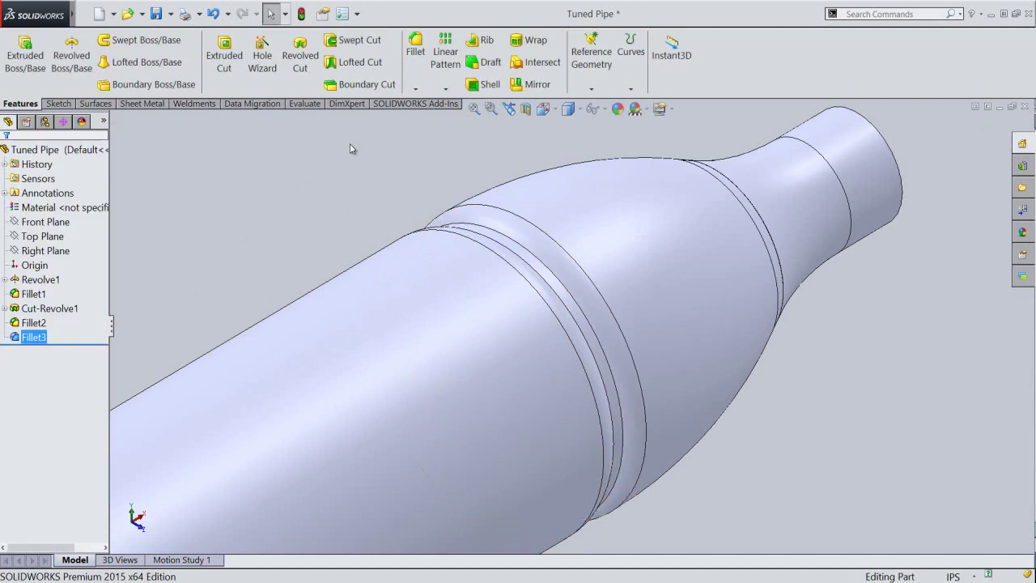
click(474, 108)
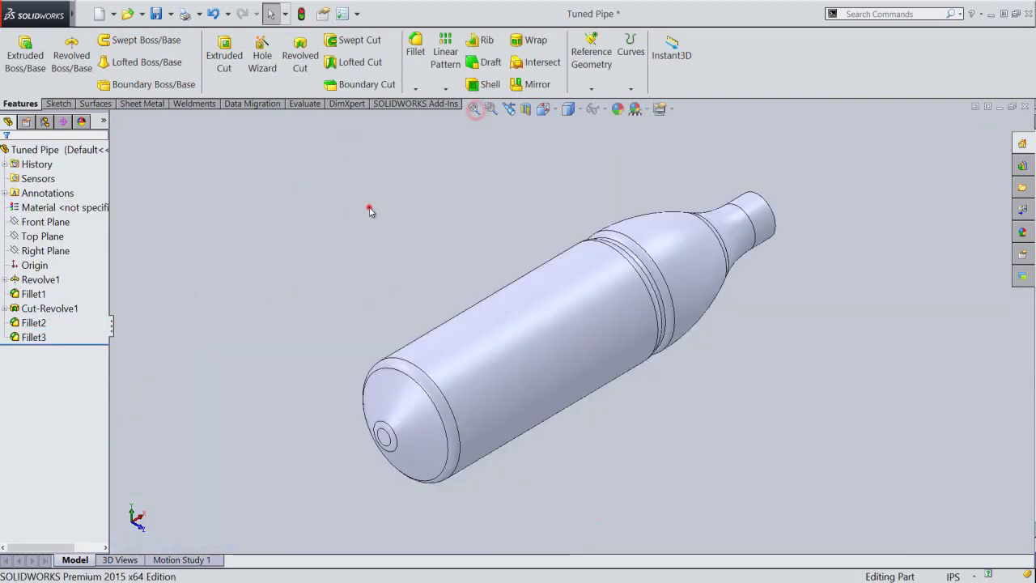
click(157, 14)
Save the part and show the temporary axis through the pipe.
click(304, 262)
click(602, 113)
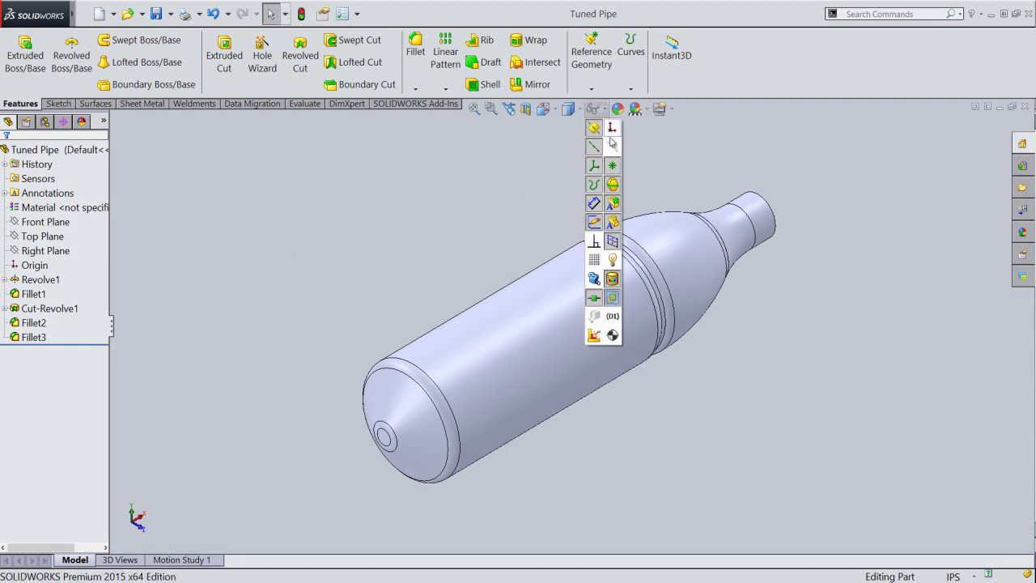
click(613, 146)
click(449, 223)
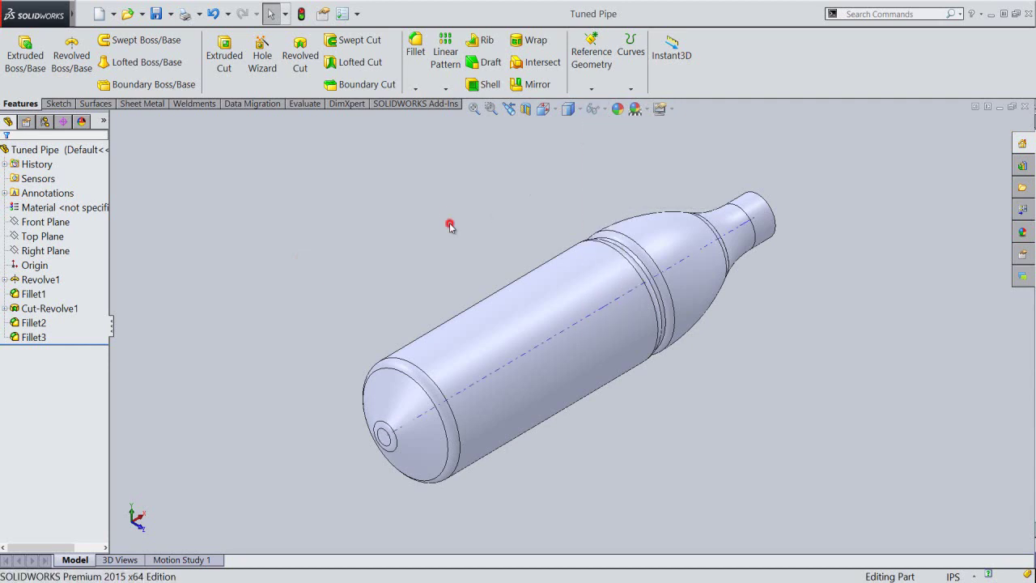
Start a linear pattern along Axis<1> repeating Cut-Revolve1, Fillet2 and Fillet3.
click(455, 89)
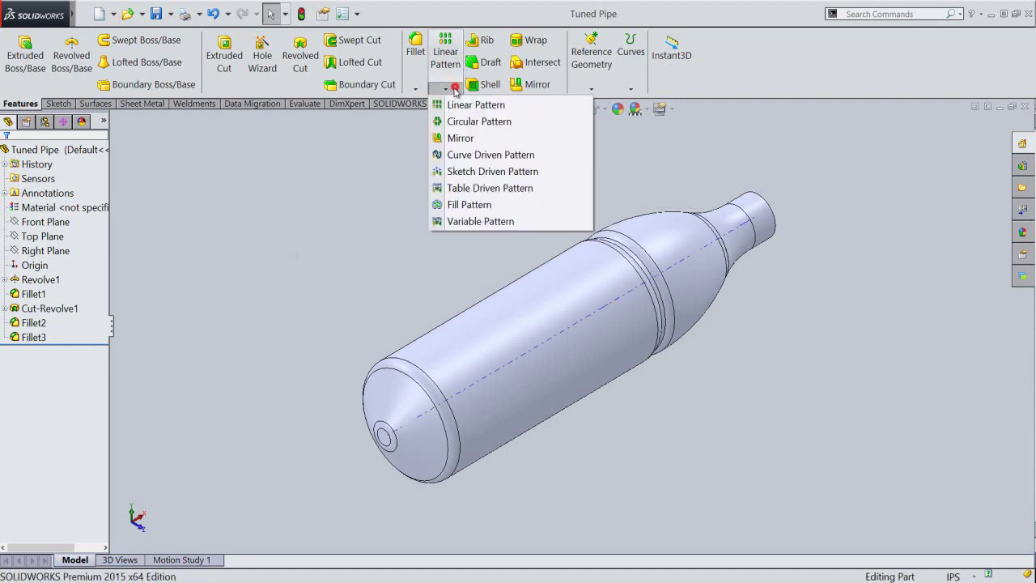
click(476, 105)
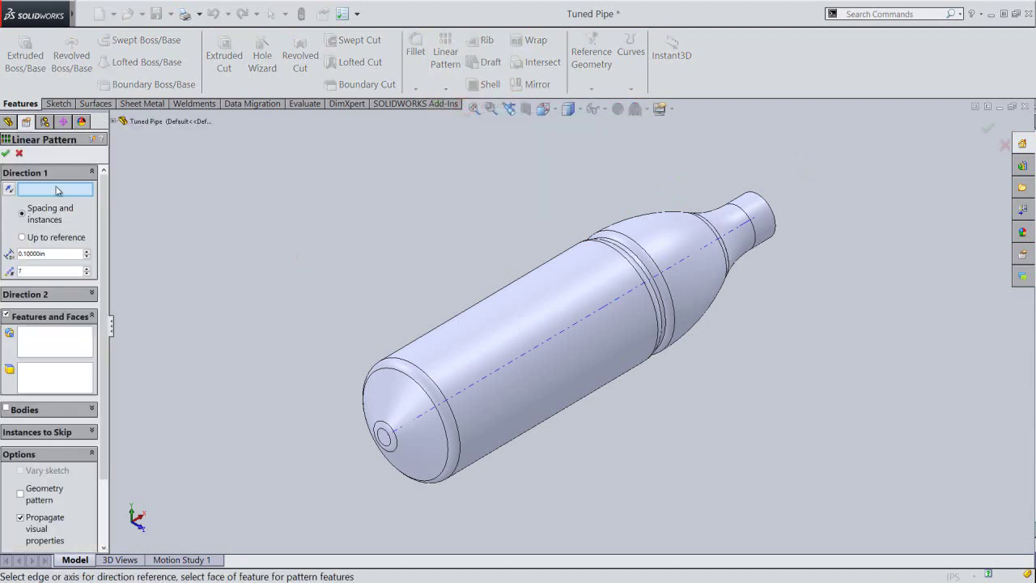
click(513, 361)
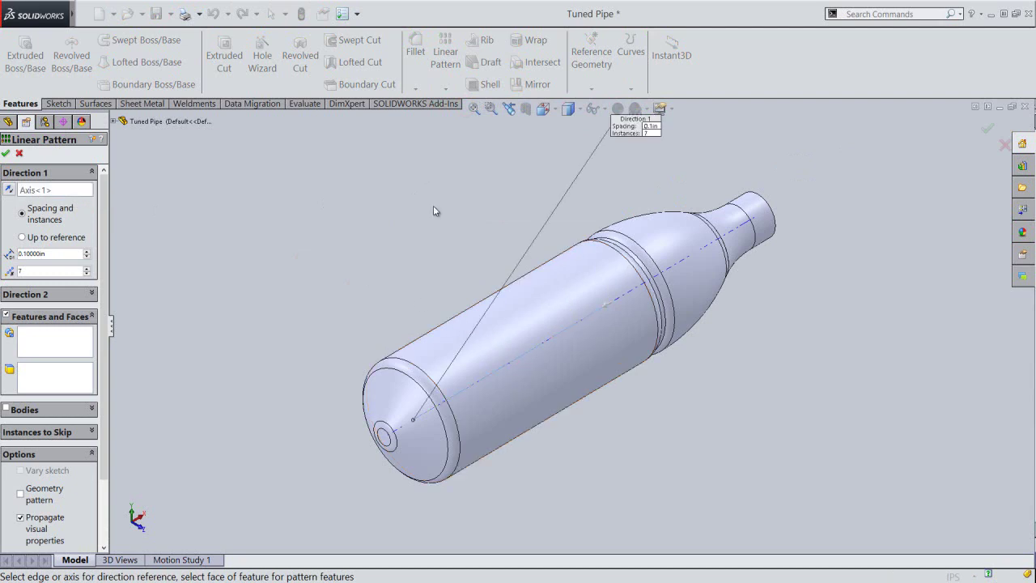
click(33, 342)
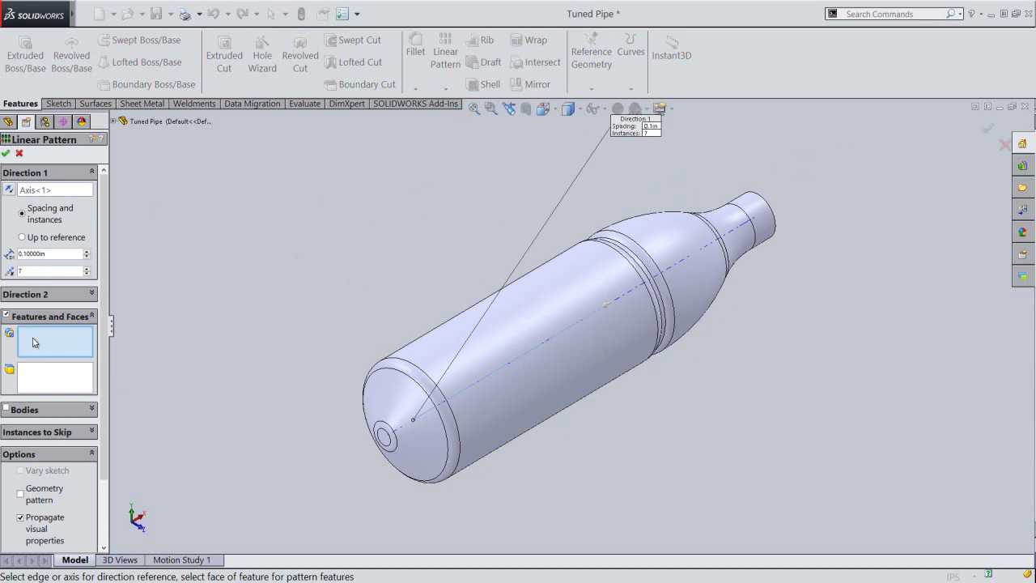
click(116, 120)
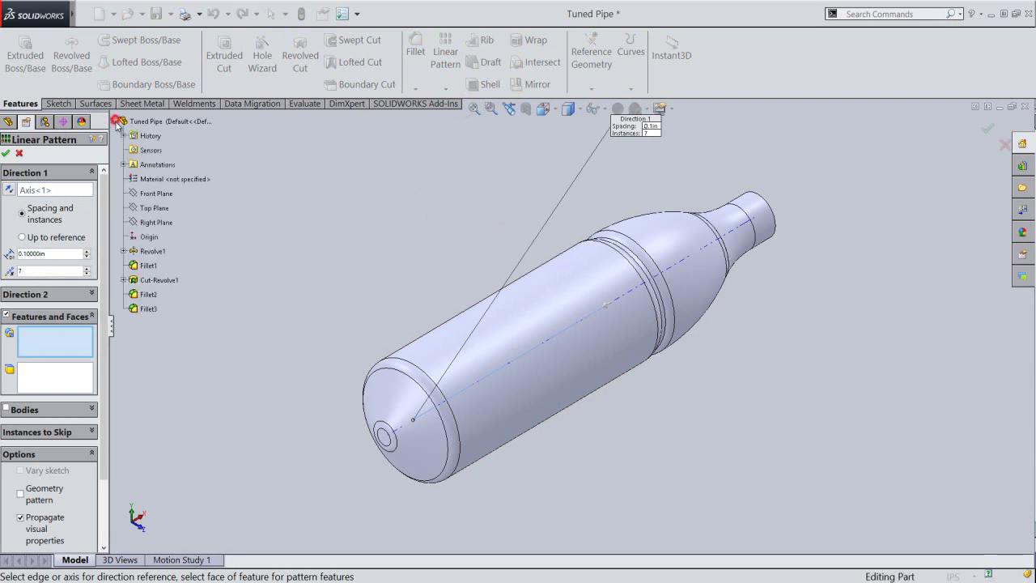
click(156, 280)
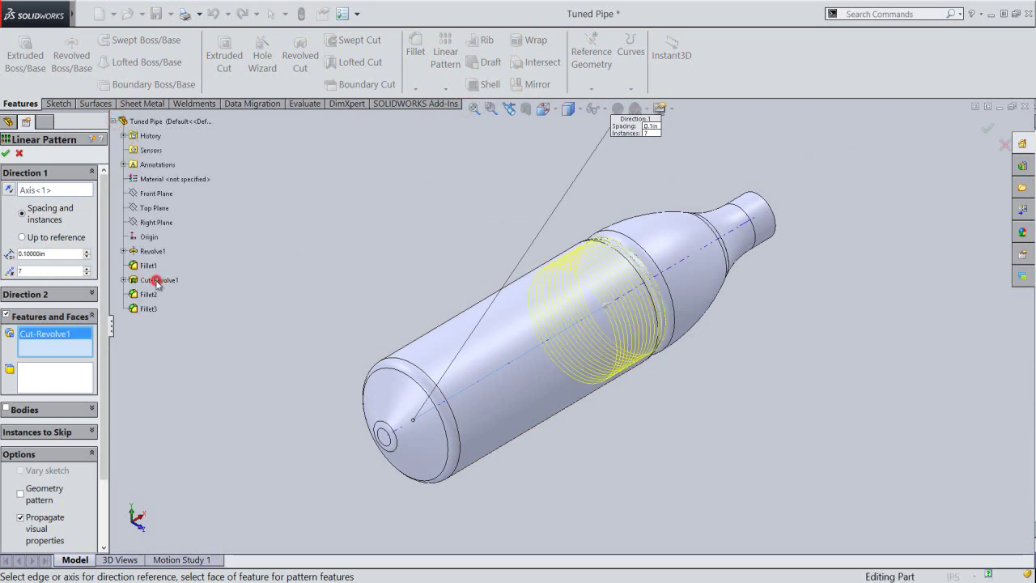
click(145, 296)
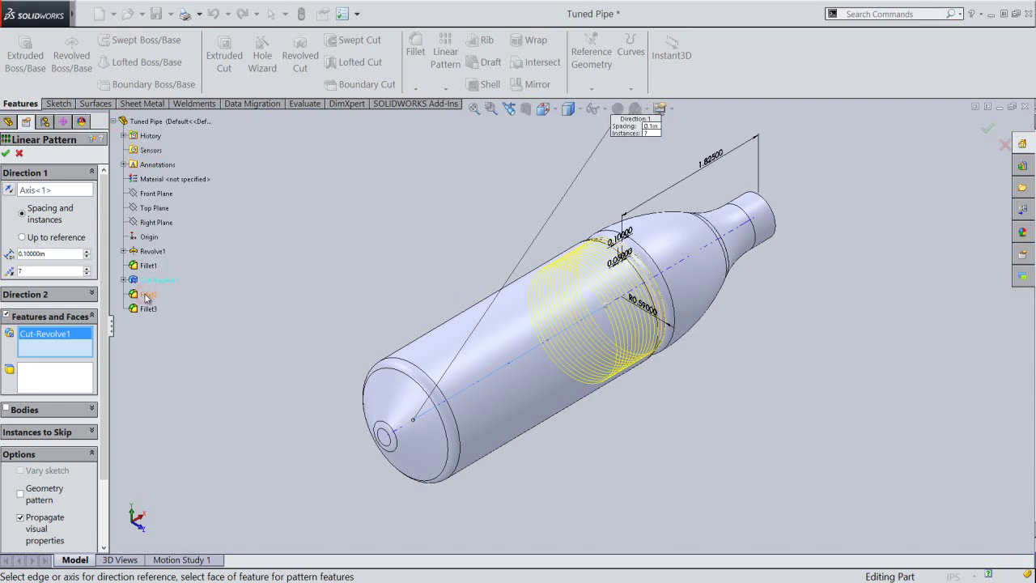
click(139, 309)
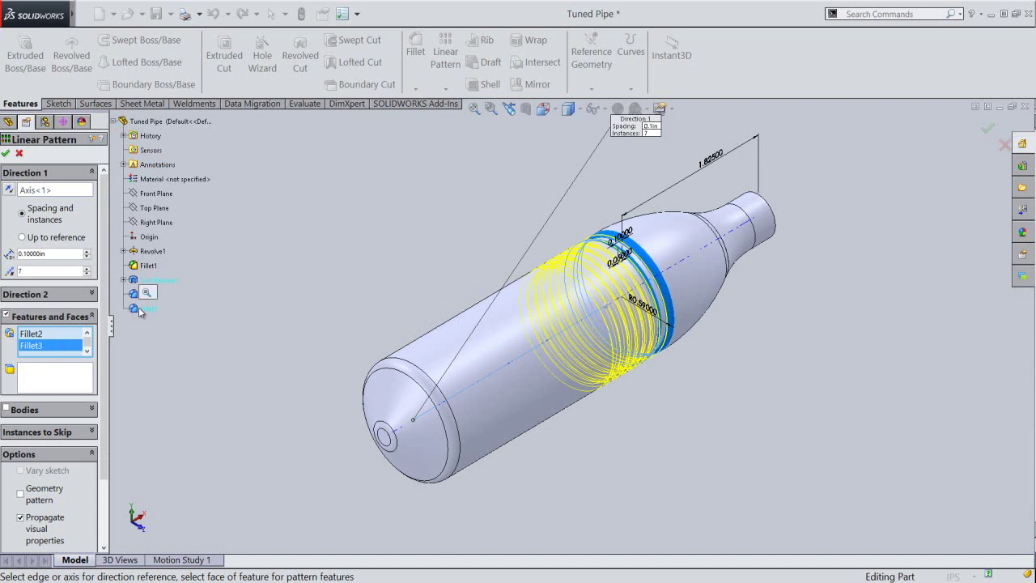
Set the pattern spacing to 0.375 in with 7 instances and confirm LPattern1.
mouse_move(63, 256)
double_click(66, 255)
text(.375)
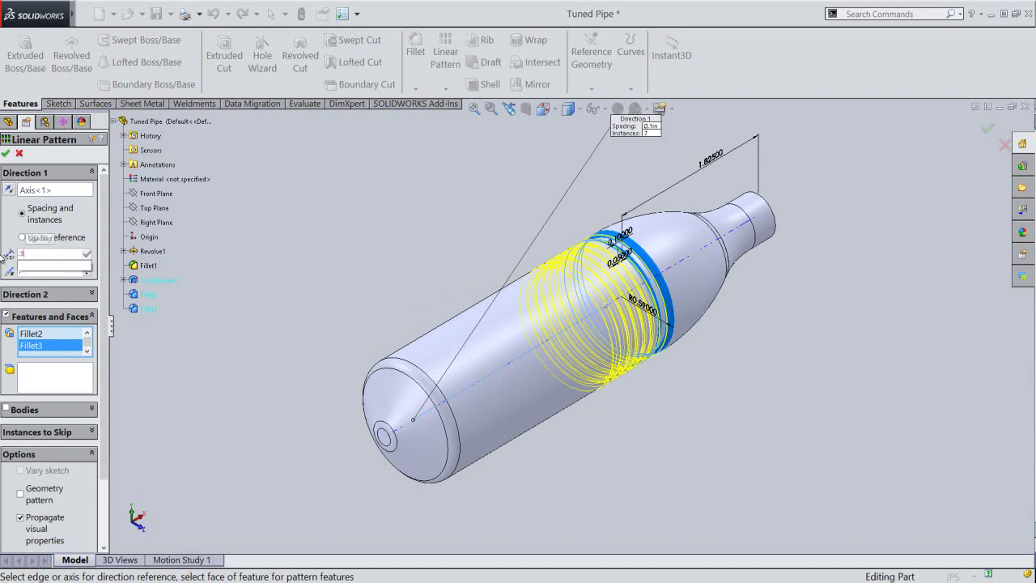
key(Return)
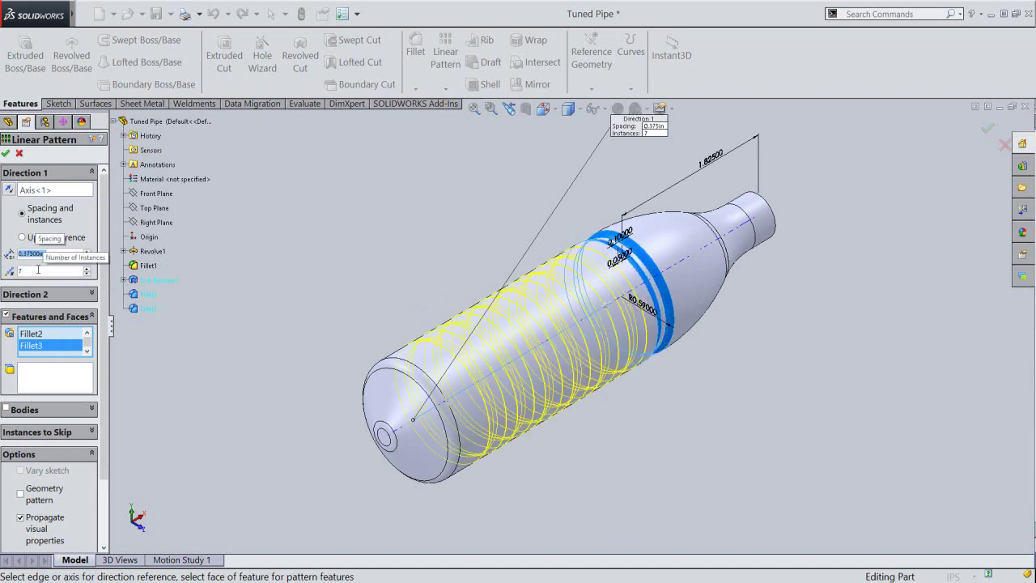
click(37, 268)
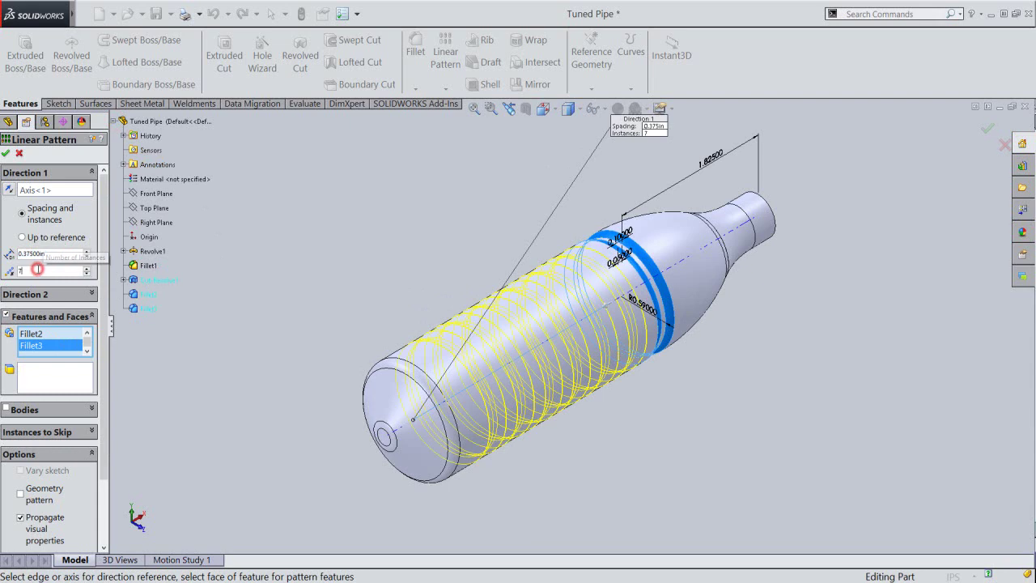
click(7, 155)
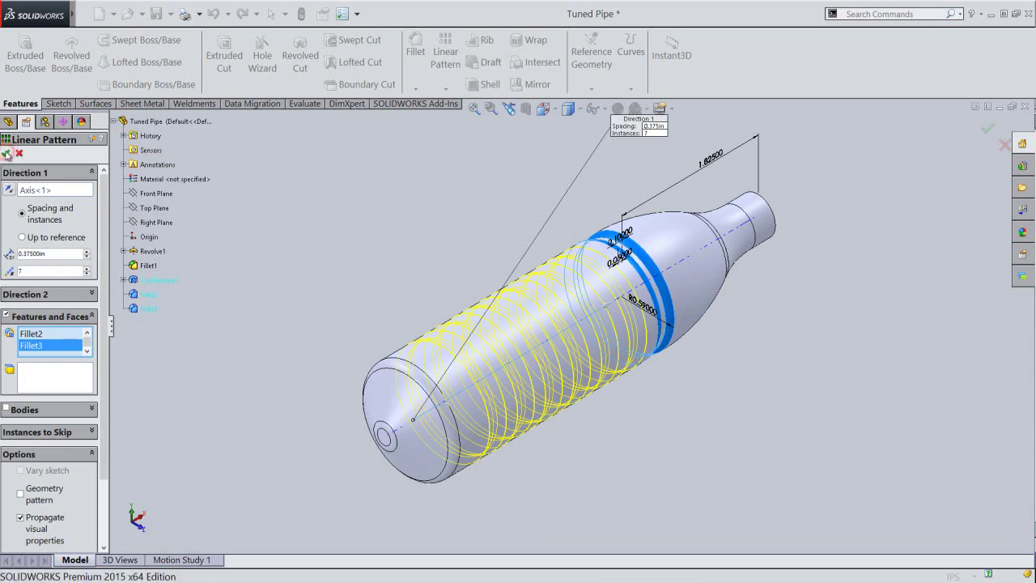
click(356, 212)
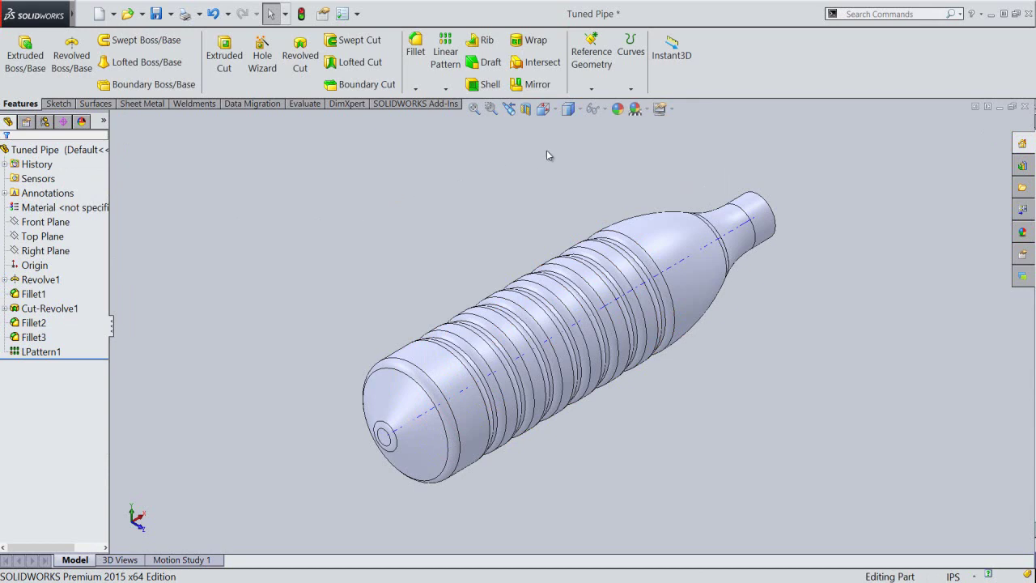
Hide the temporary axis and save the part.
click(600, 110)
click(612, 146)
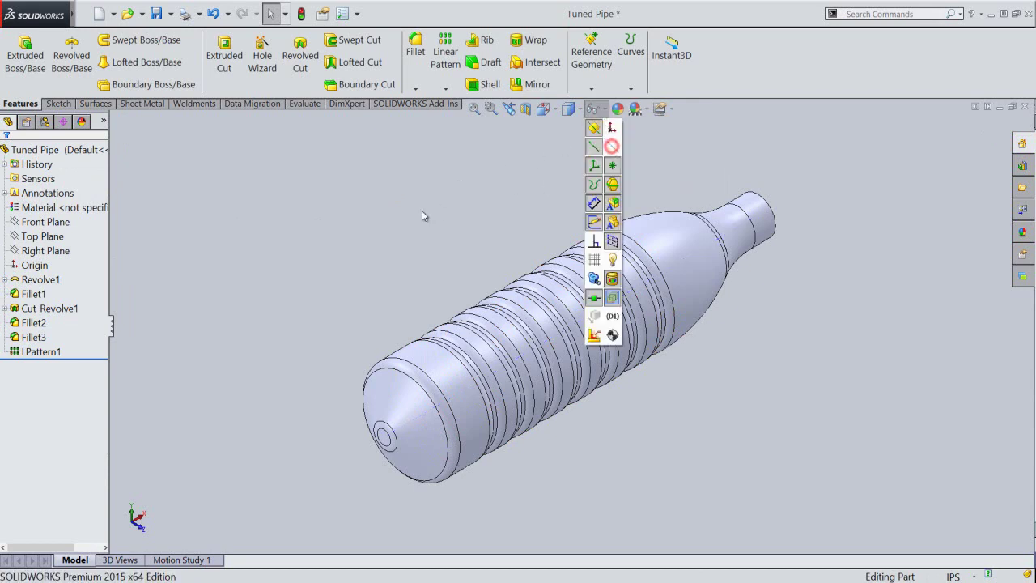
click(422, 212)
click(157, 14)
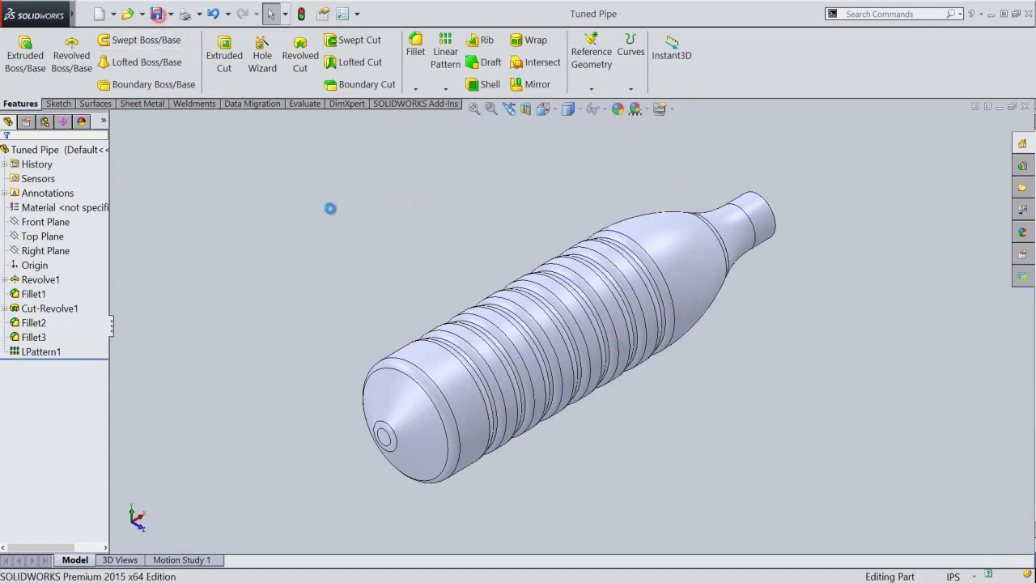
Check the patterned pipe in the zoomed and standard isometric views.
click(567, 109)
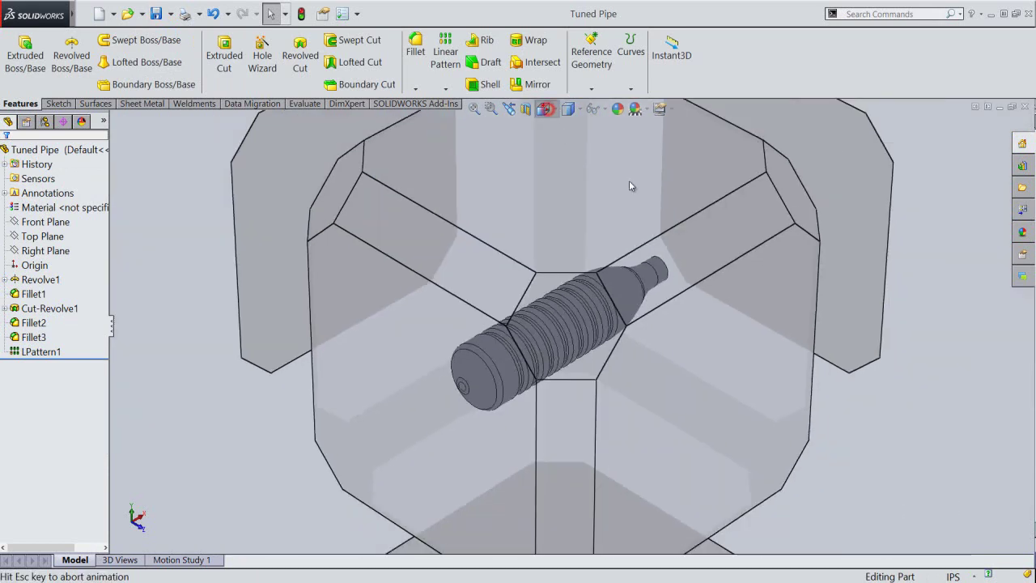
click(670, 268)
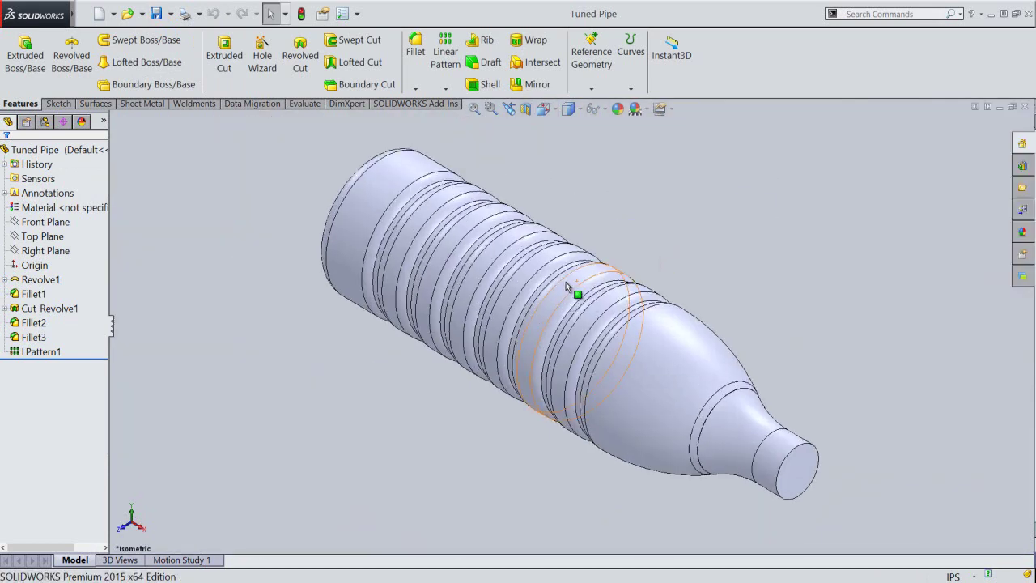
click(567, 108)
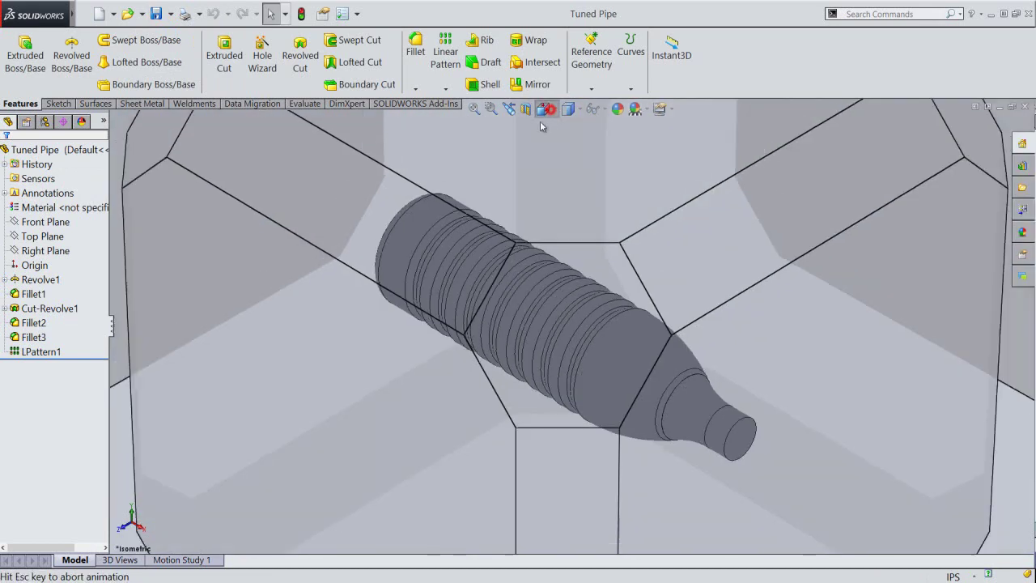
click(462, 252)
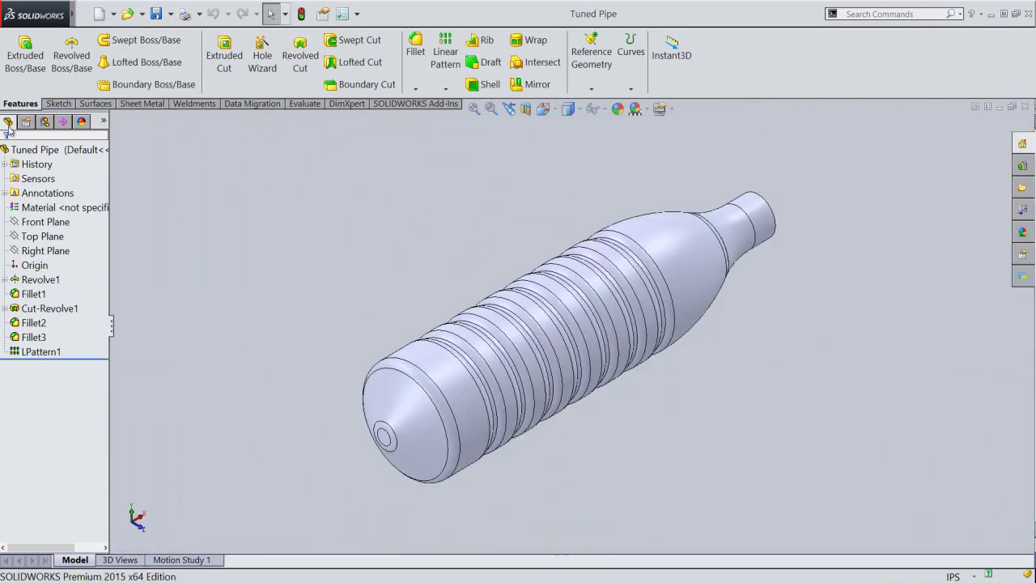
click(31, 149)
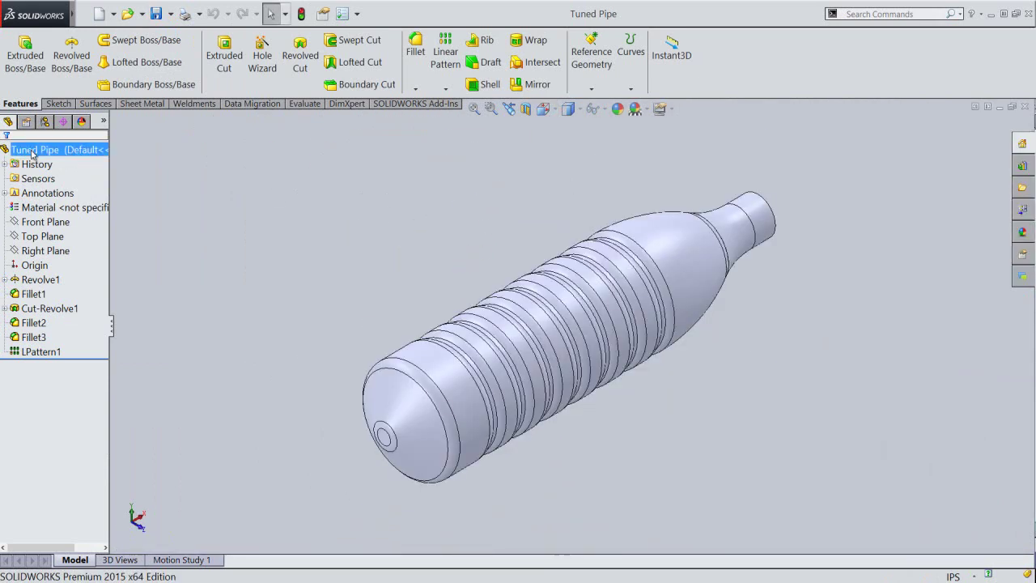
Apply the Metal > Steel polished steel appearance to the whole part and save.
click(618, 109)
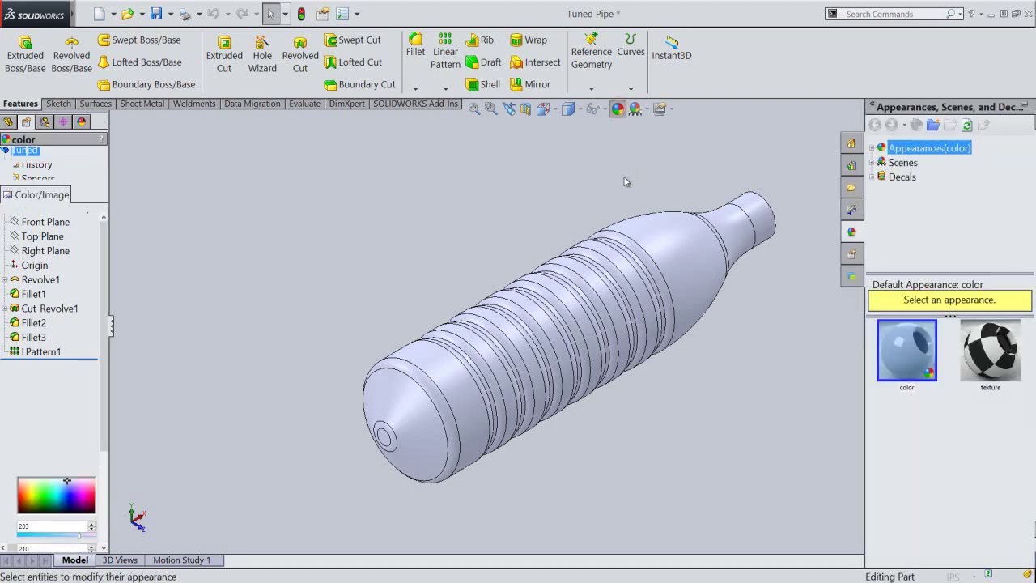
click(874, 149)
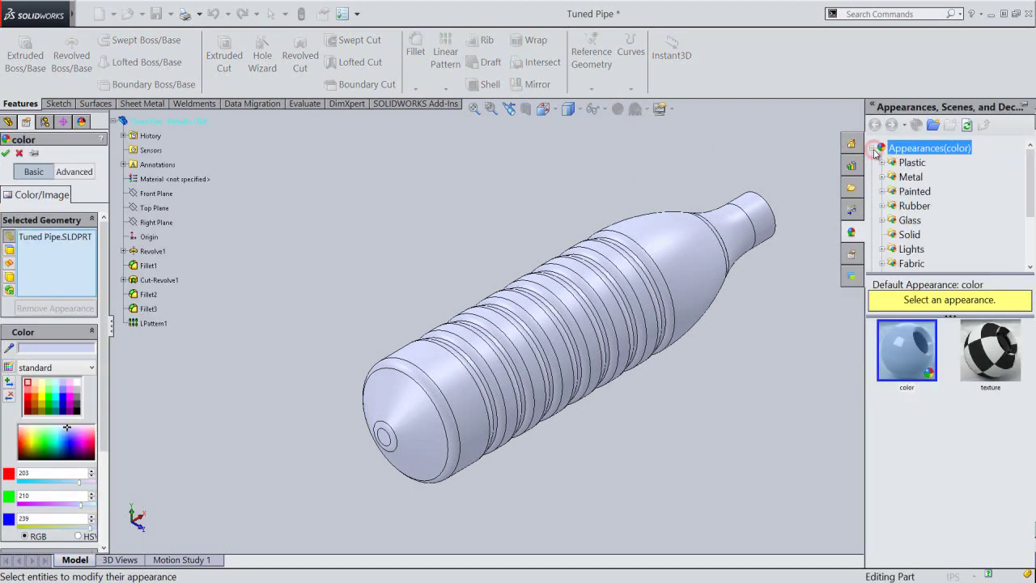
click(885, 177)
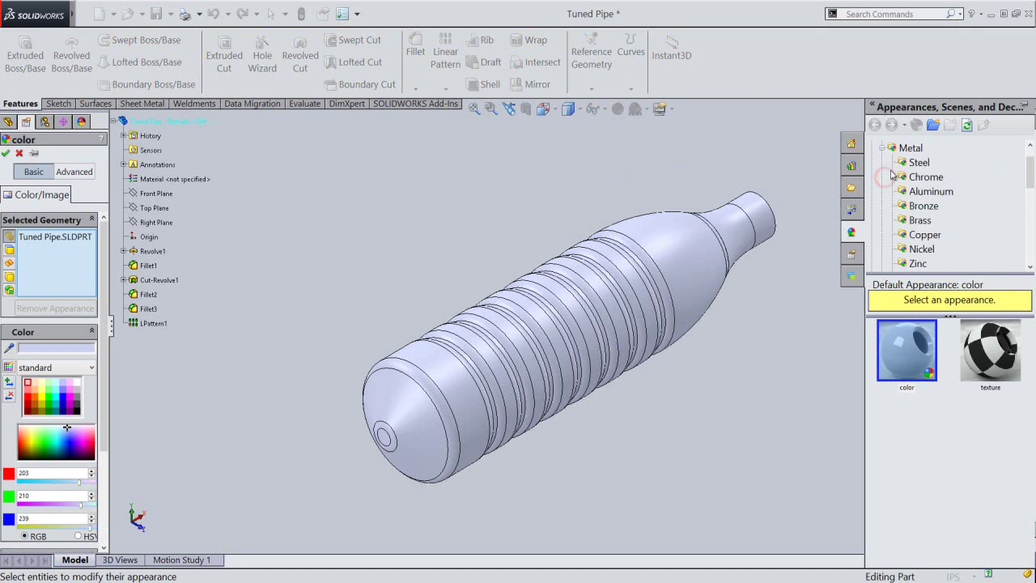
click(911, 148)
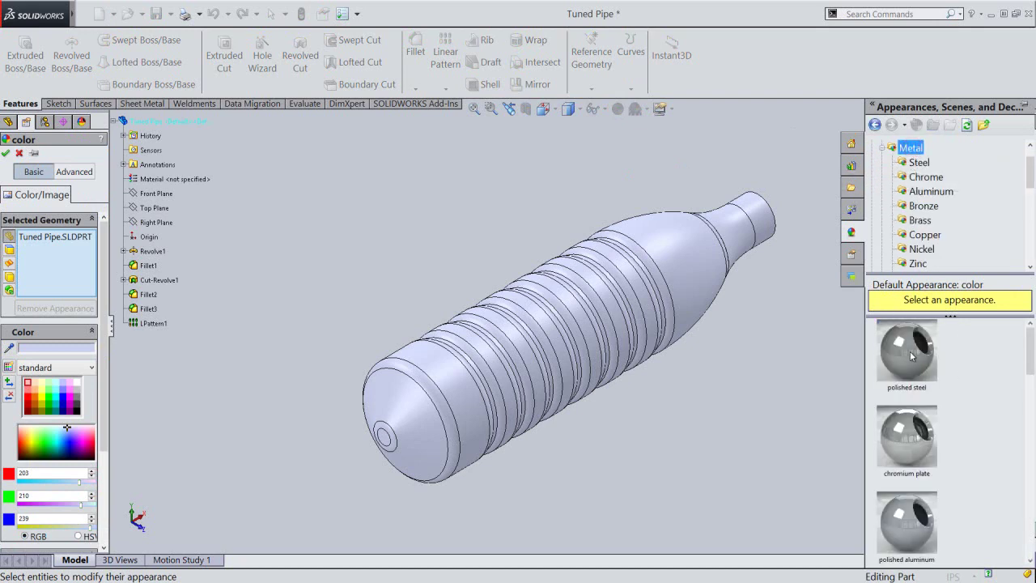
click(907, 338)
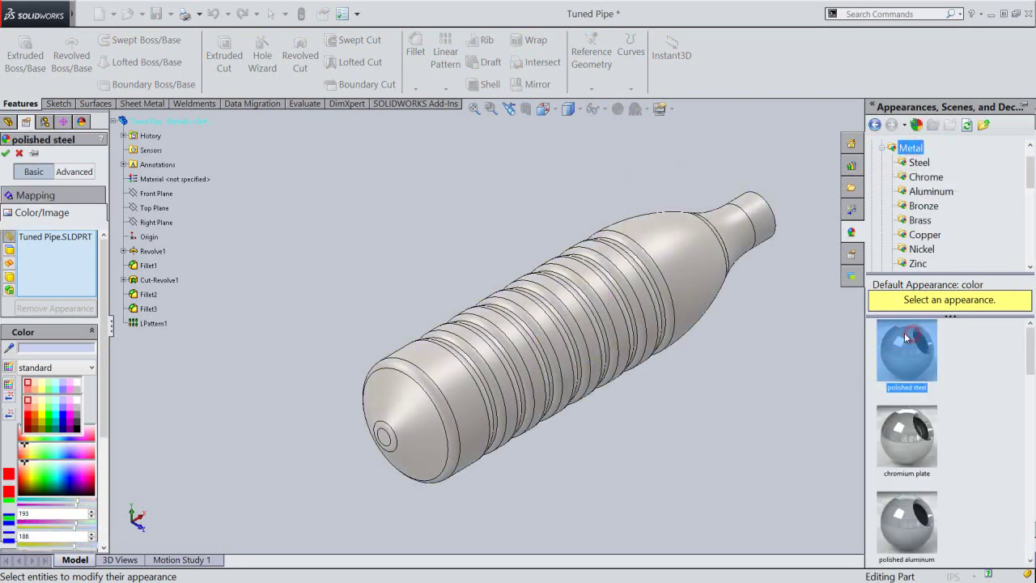
click(5, 153)
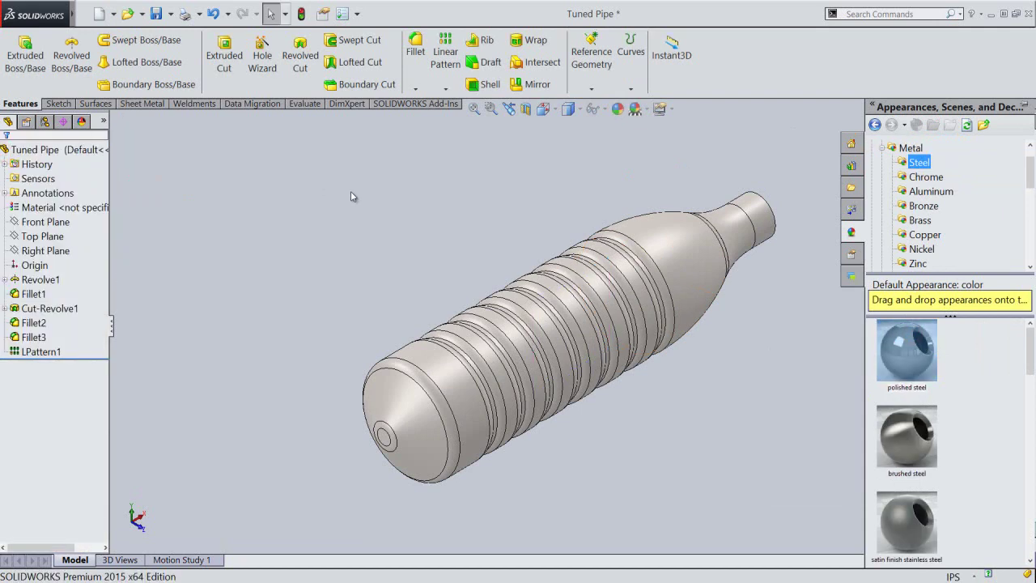
click(157, 13)
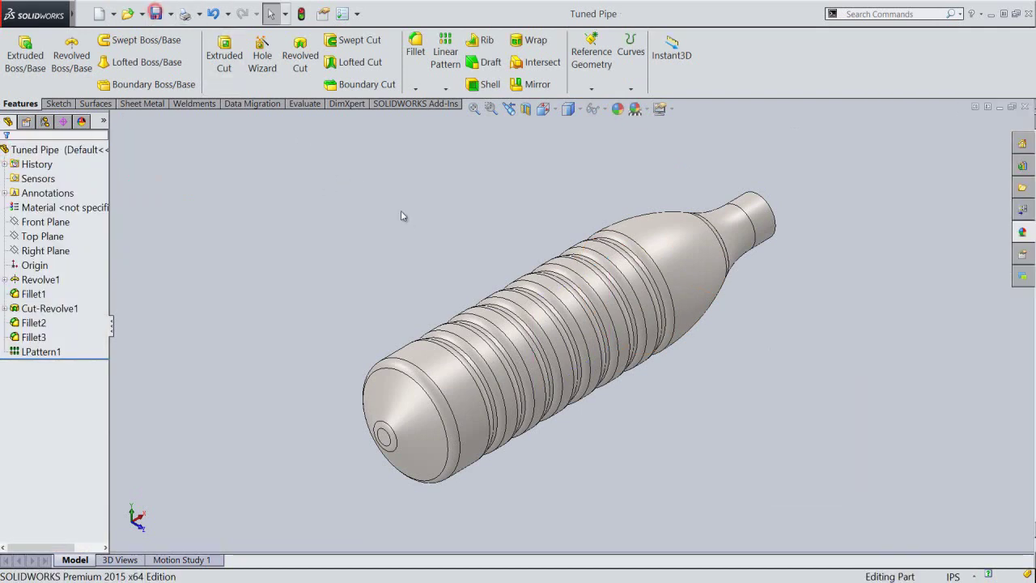
key(space)
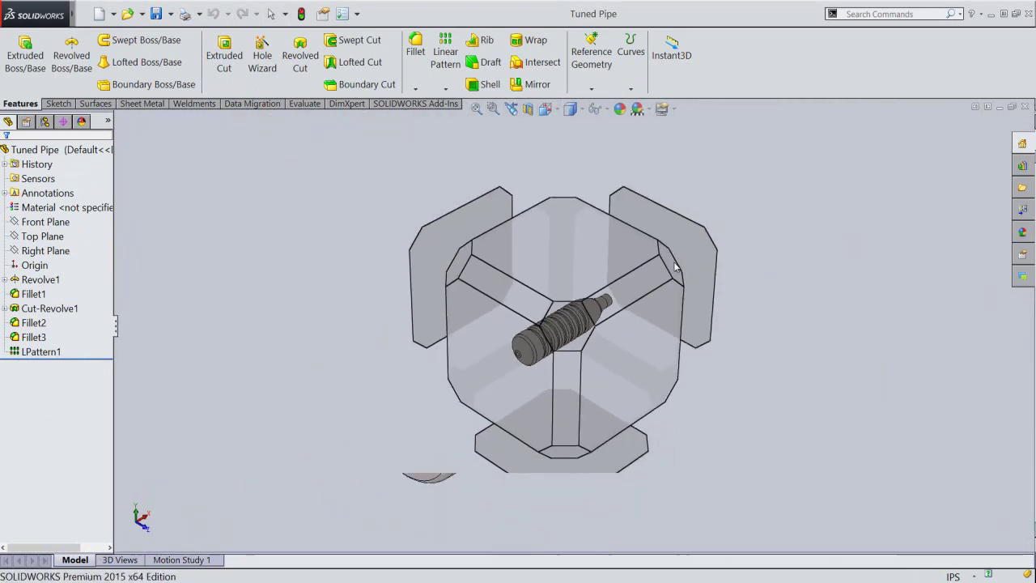
Add a directional light with brightness 0.2, longitude -17.41697deg and latitude 53.0022deg.
click(673, 262)
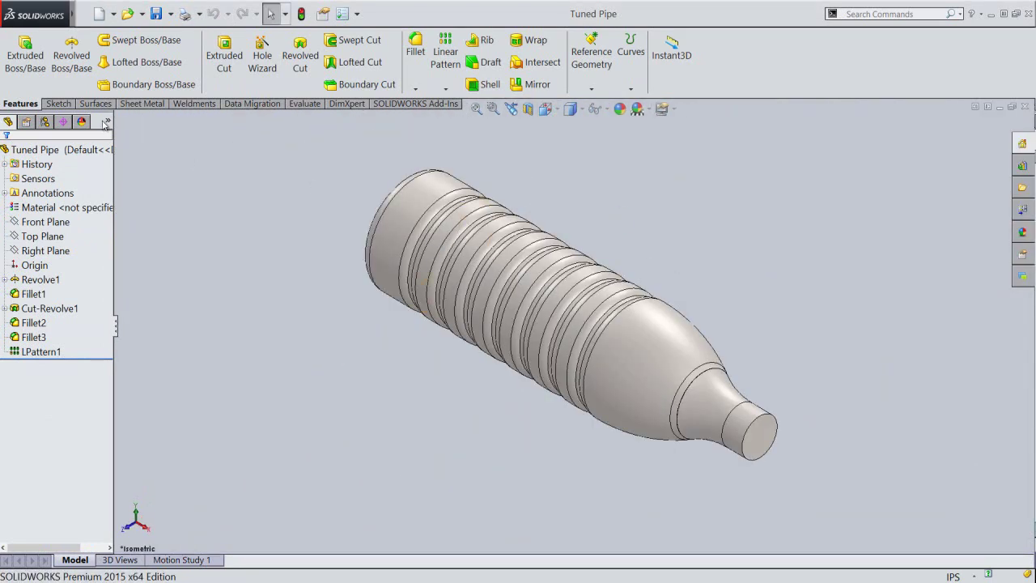
click(81, 125)
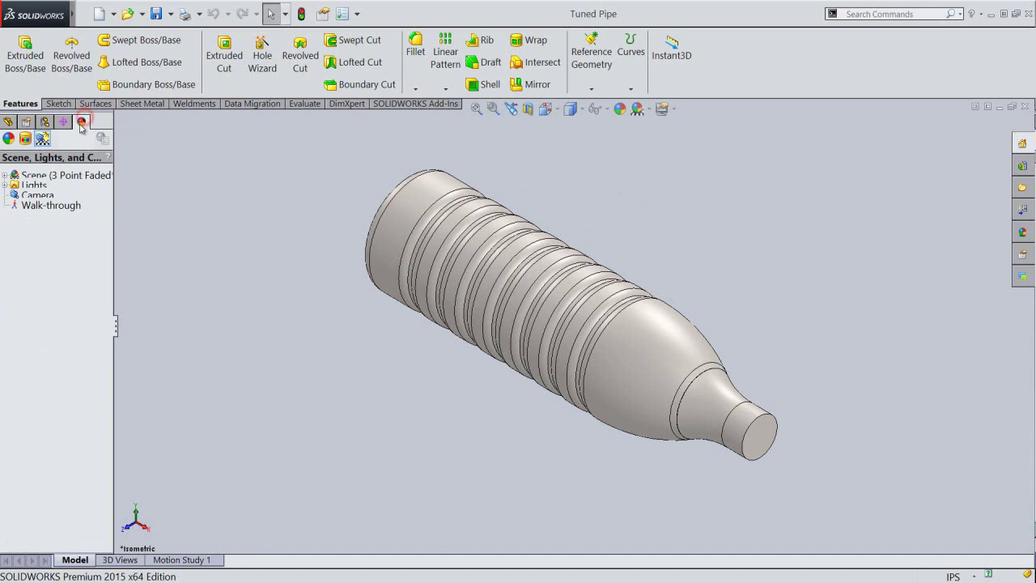
click(5, 187)
right_click(36, 194)
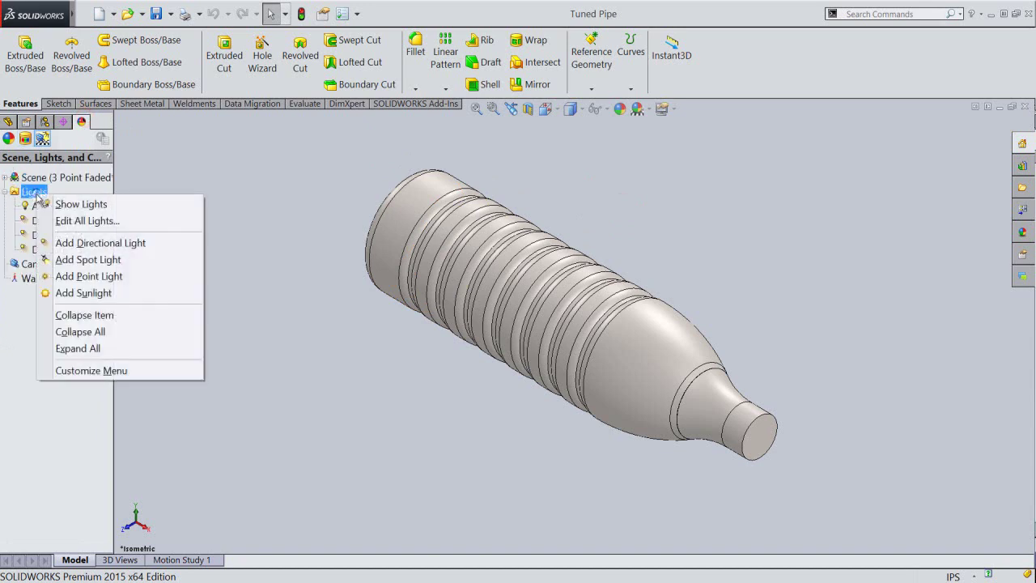
click(77, 242)
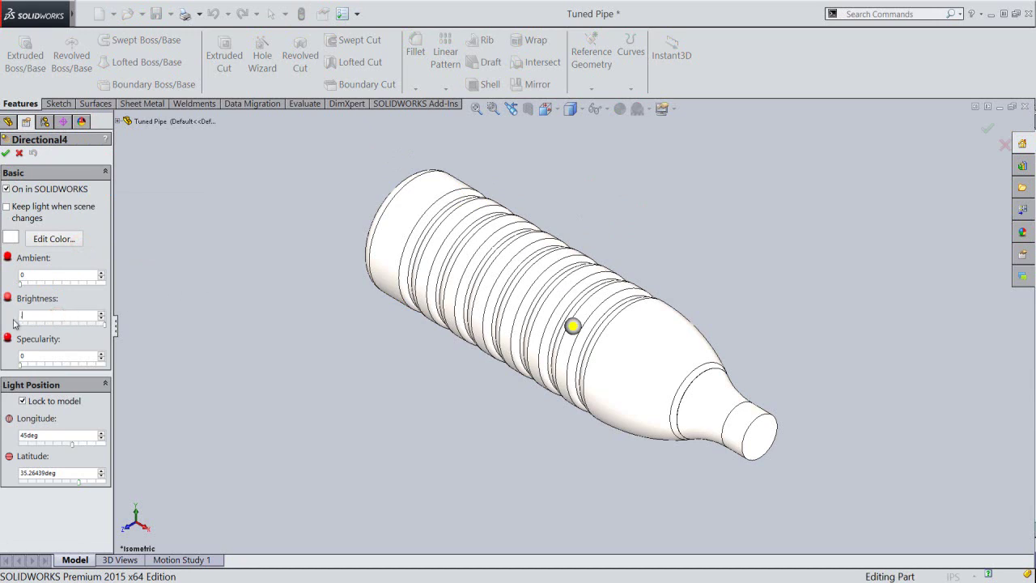
text(.2)
key(Return)
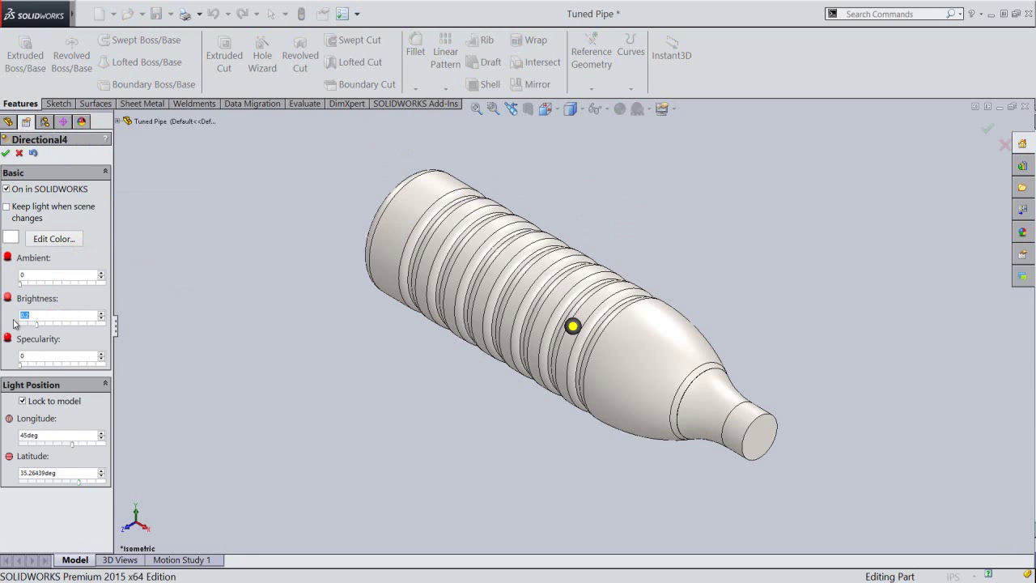
drag(52, 439, 11, 437)
key(Return)
drag(68, 473, 8, 473)
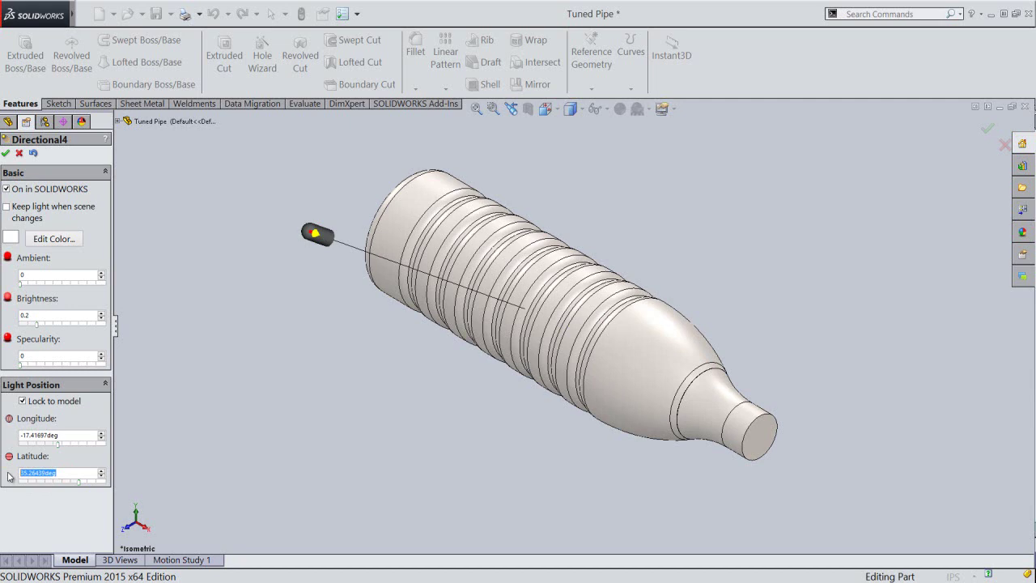
text(53.0022)
key(Return)
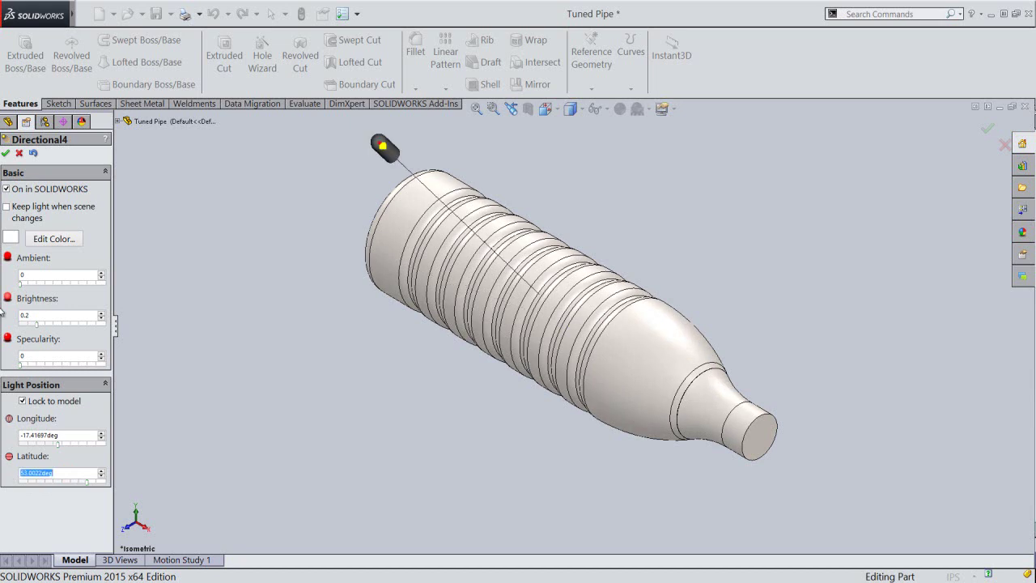
click(11, 154)
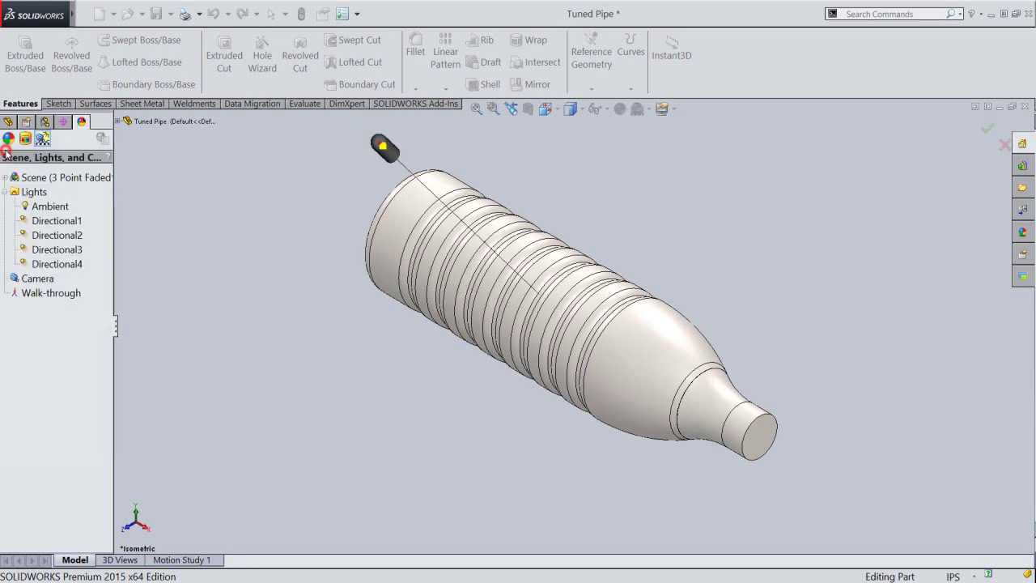
Adjust the ambient light settings, then return to the feature tree.
click(238, 304)
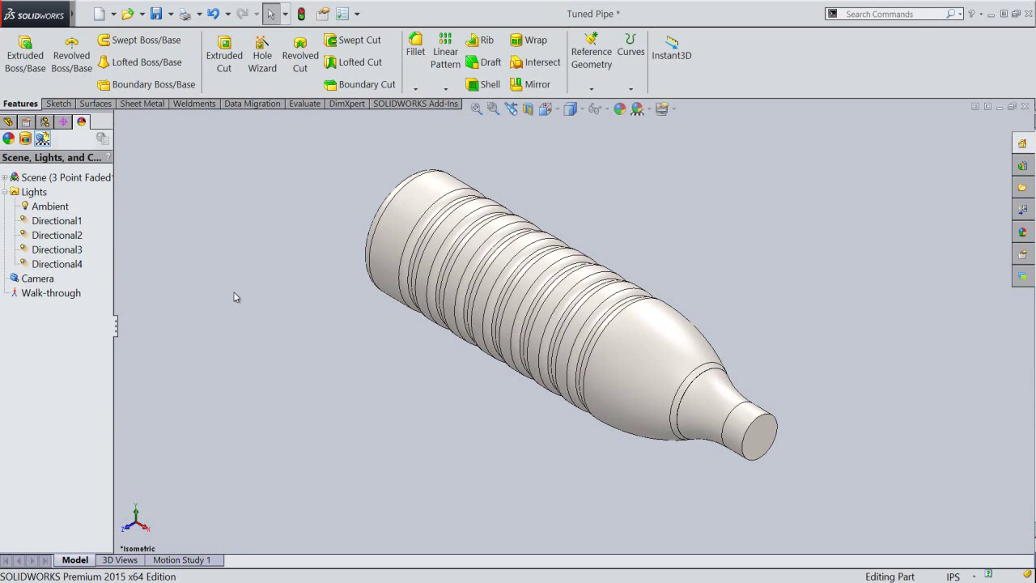
click(35, 207)
double_click(34, 207)
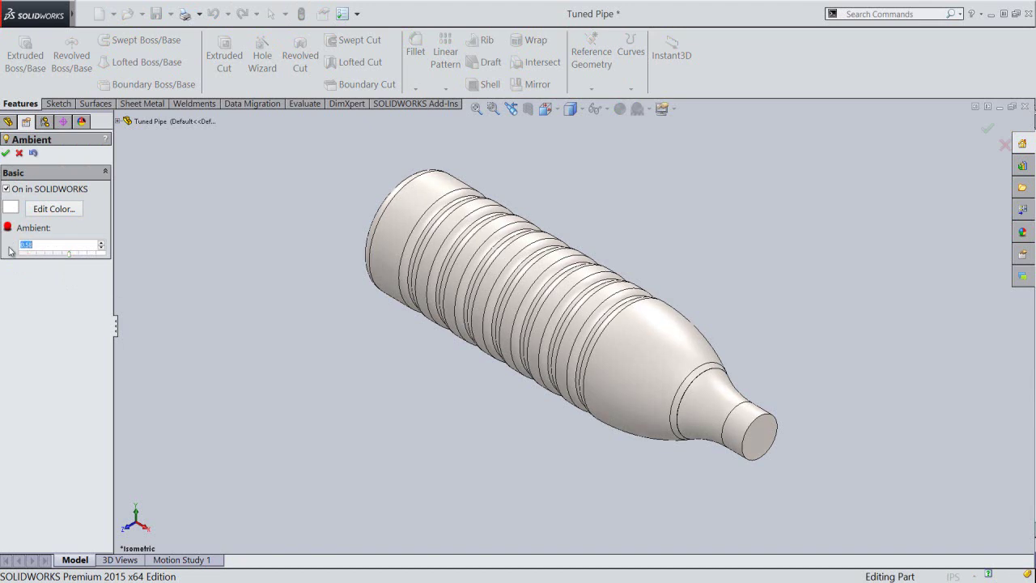
click(5, 154)
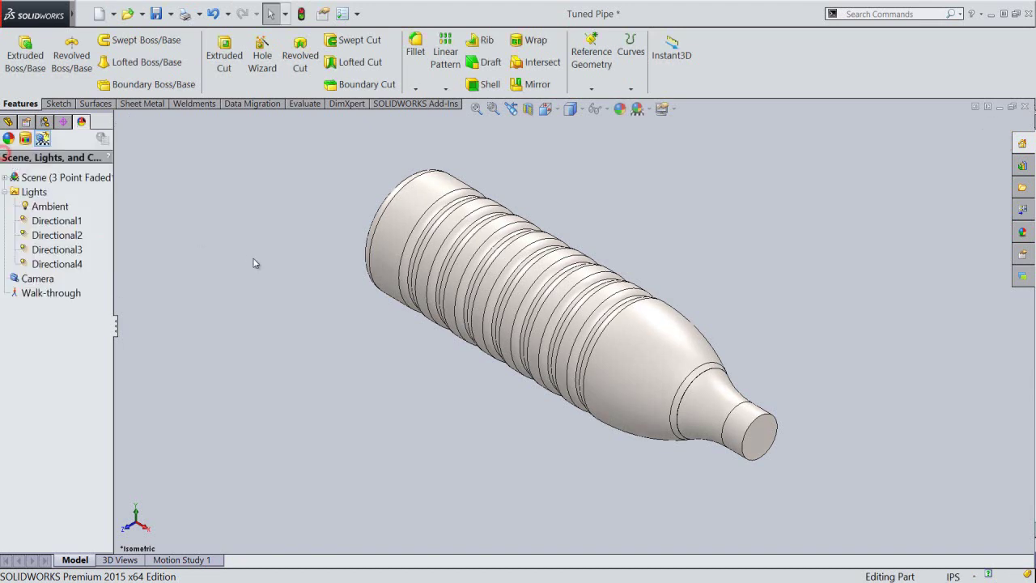
click(245, 278)
click(4, 192)
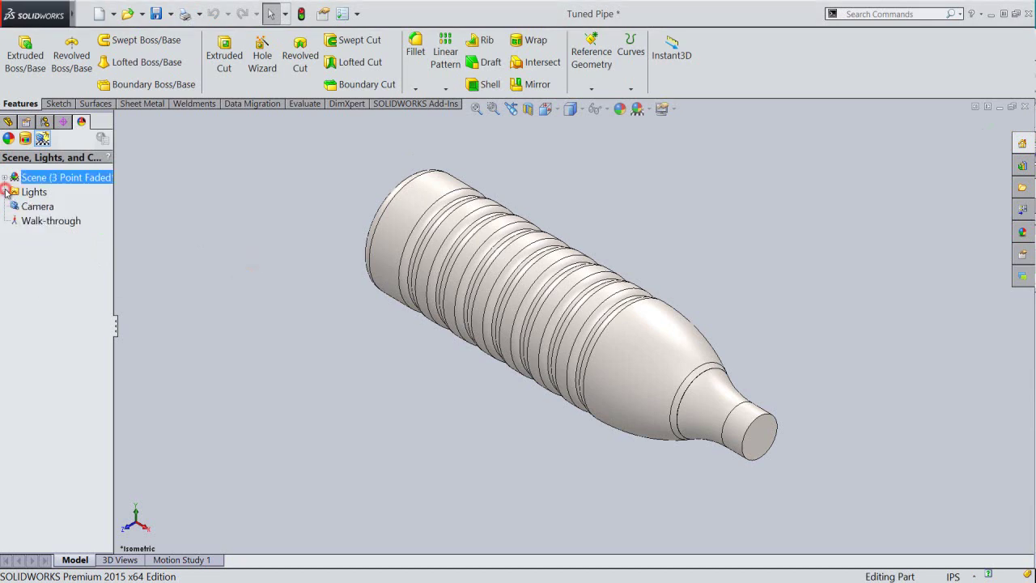
click(19, 100)
click(8, 121)
Save, then create Plane1 from the wide-end face (Tangent) and Front Plane (Parallel).
click(157, 14)
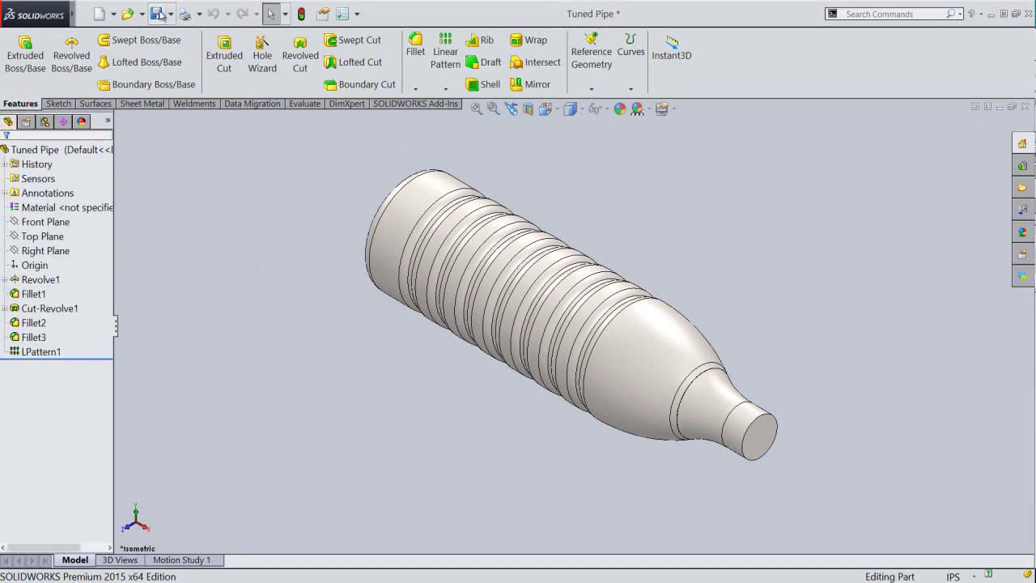
click(248, 248)
click(214, 247)
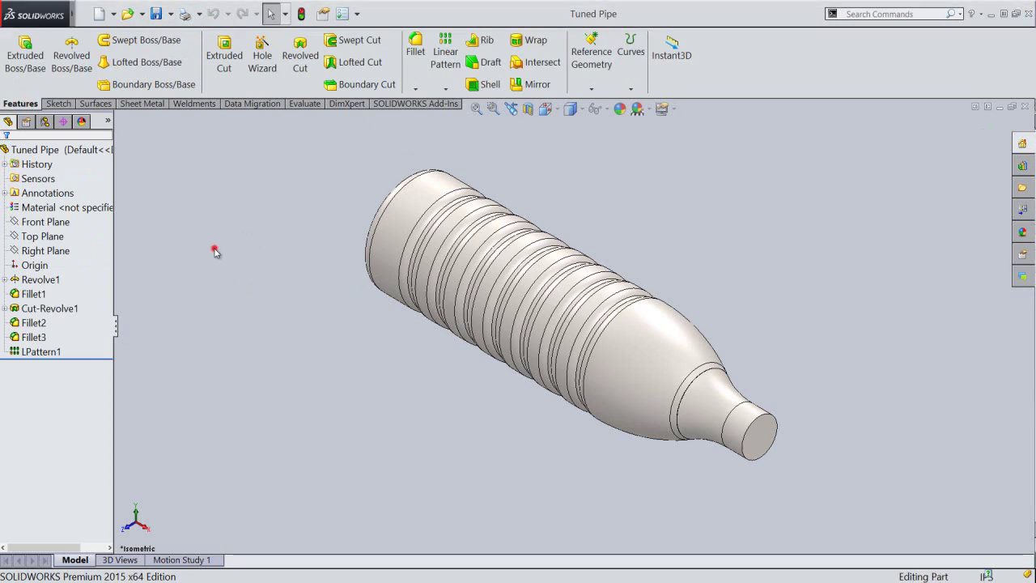
click(591, 89)
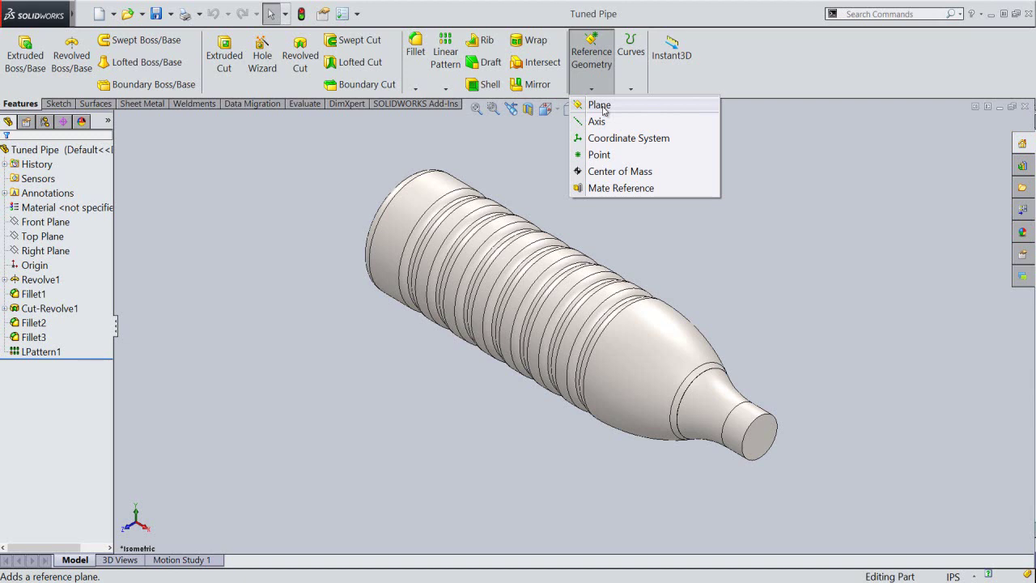
click(601, 106)
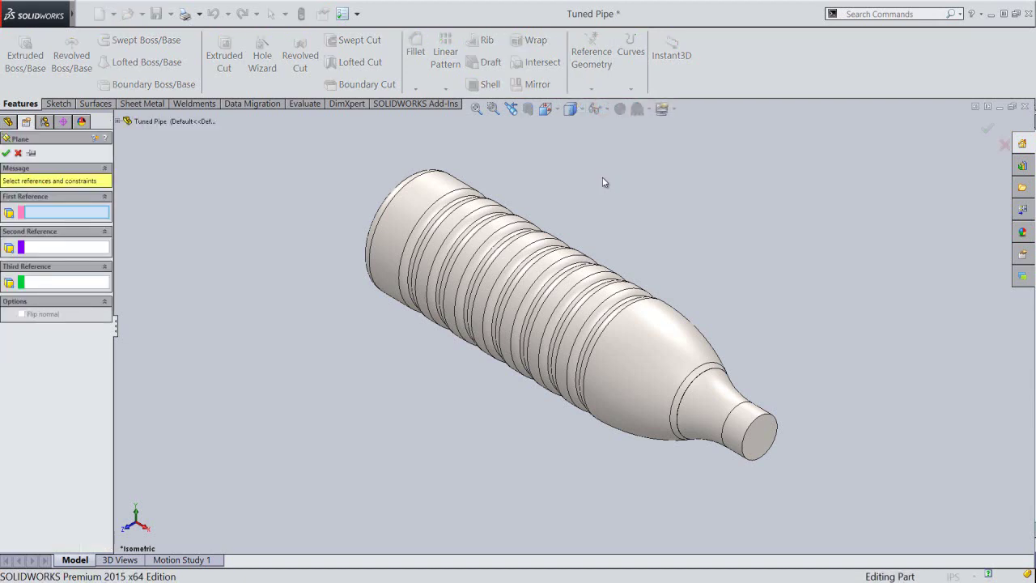
click(388, 260)
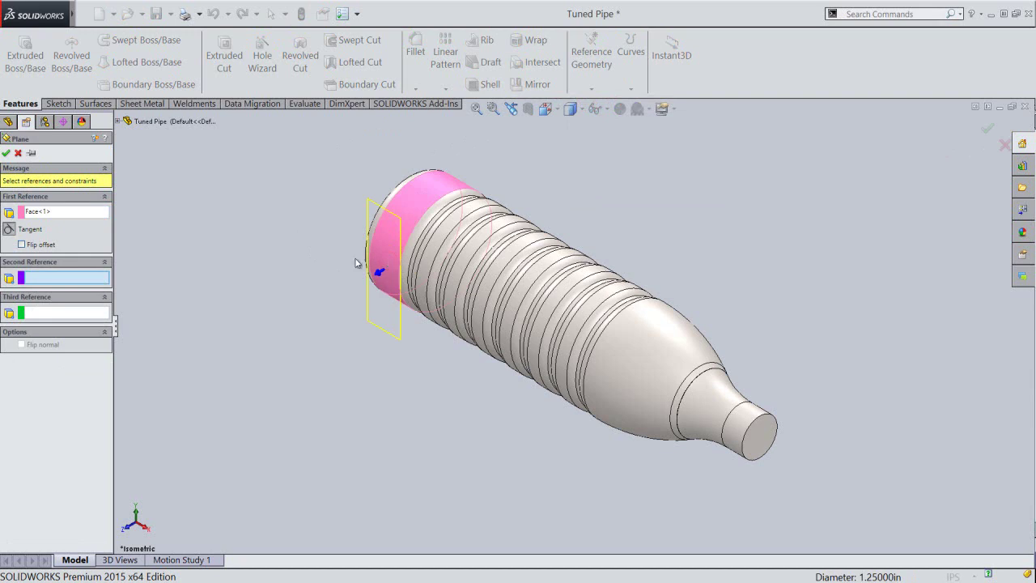
click(119, 123)
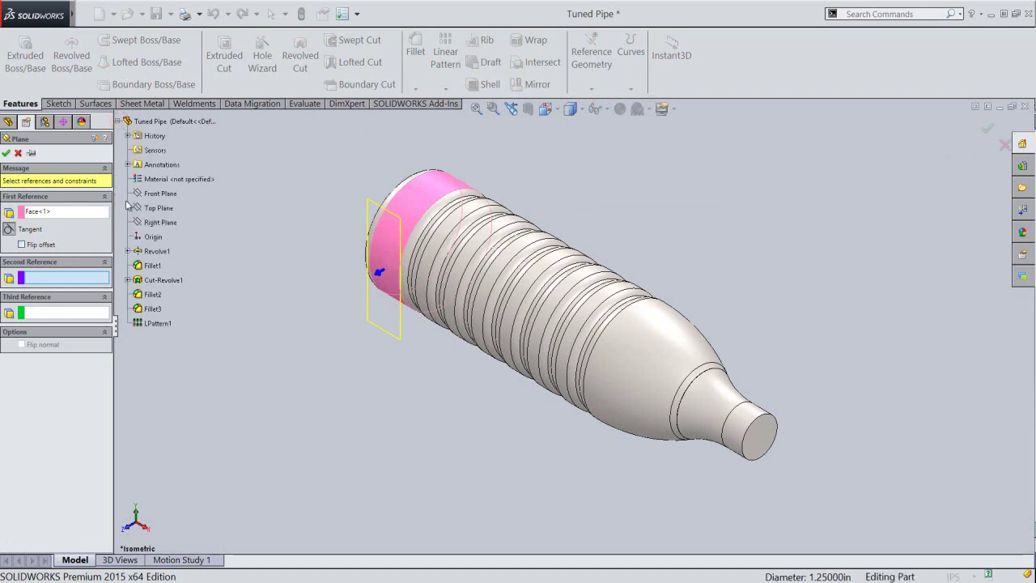
click(154, 194)
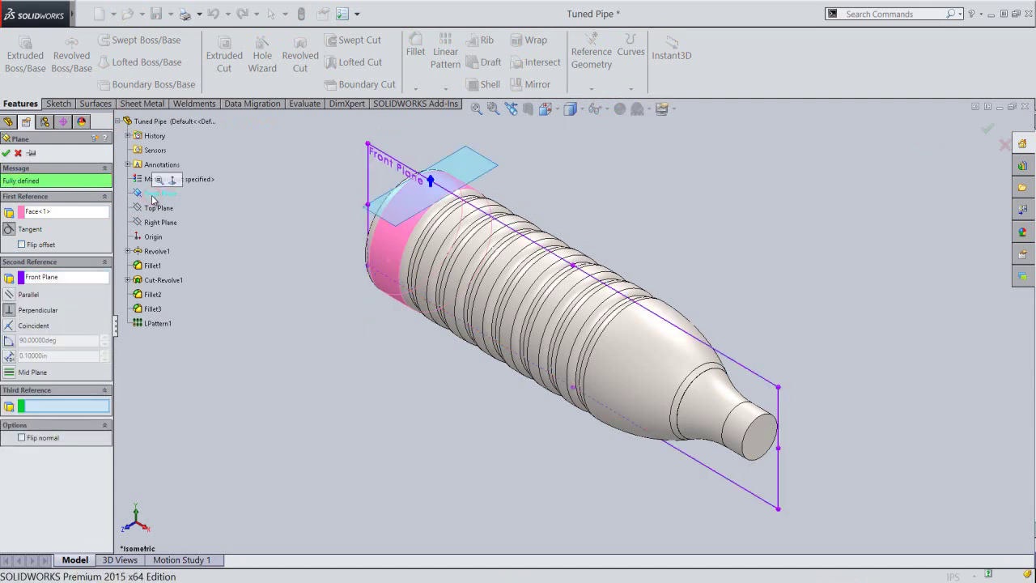
click(8, 297)
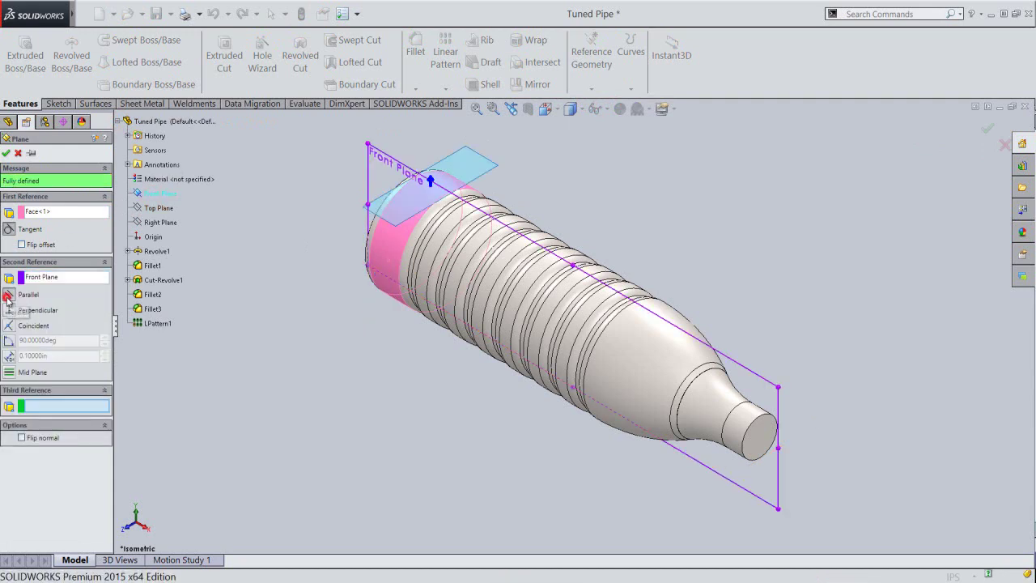
click(6, 154)
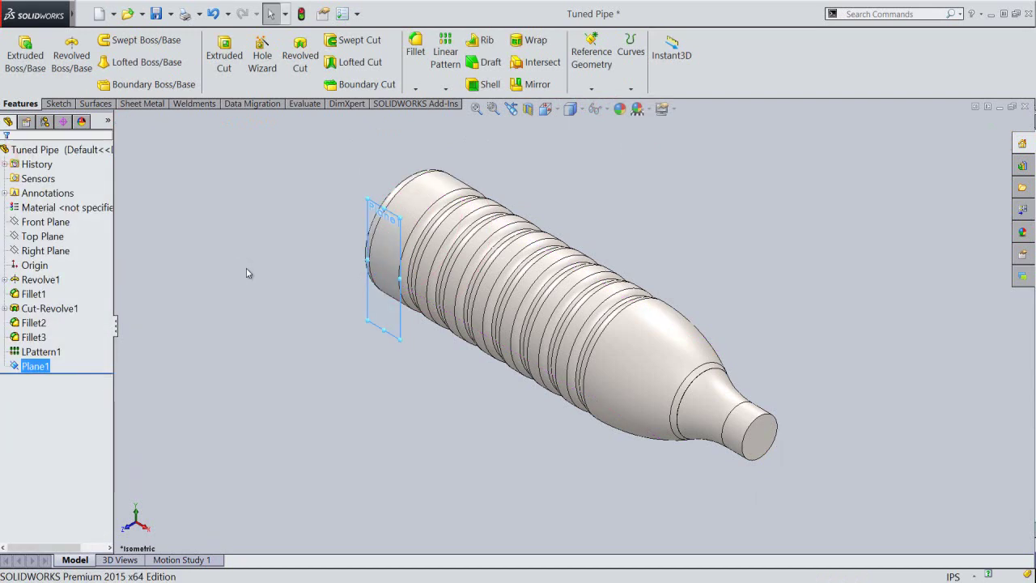
Create Plane2 offset 0.5 in from Plane1.
click(228, 282)
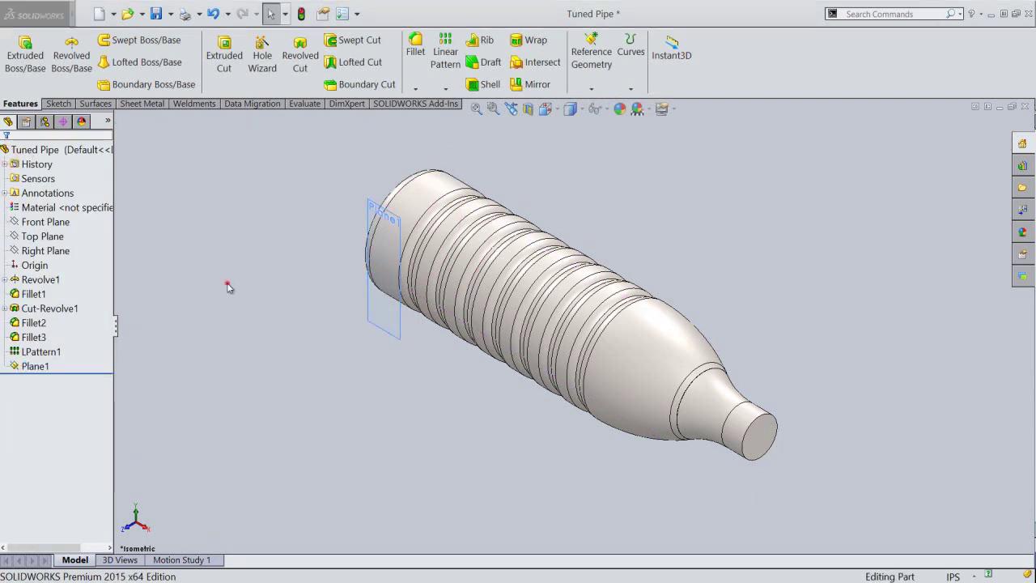
click(592, 85)
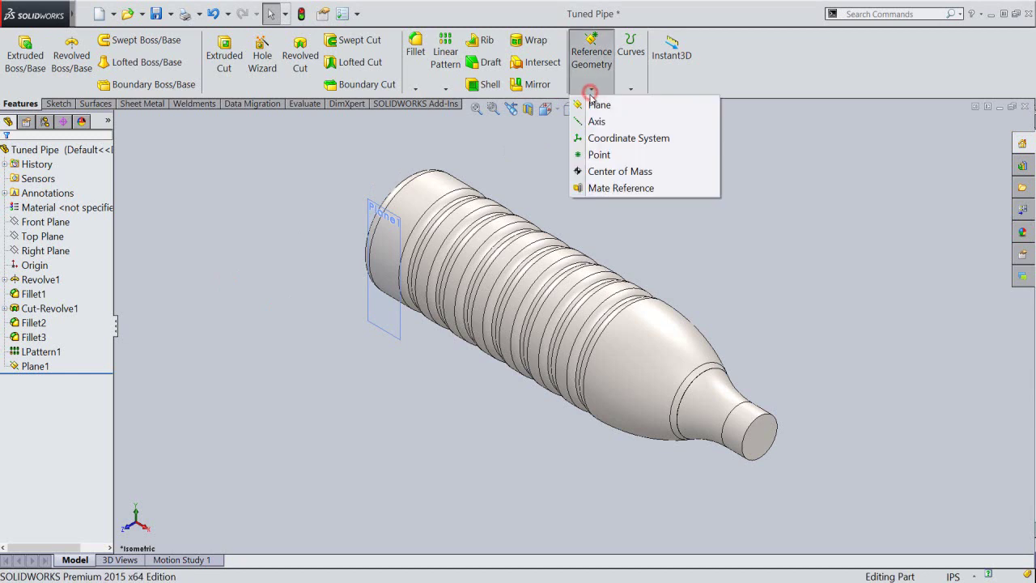
click(626, 109)
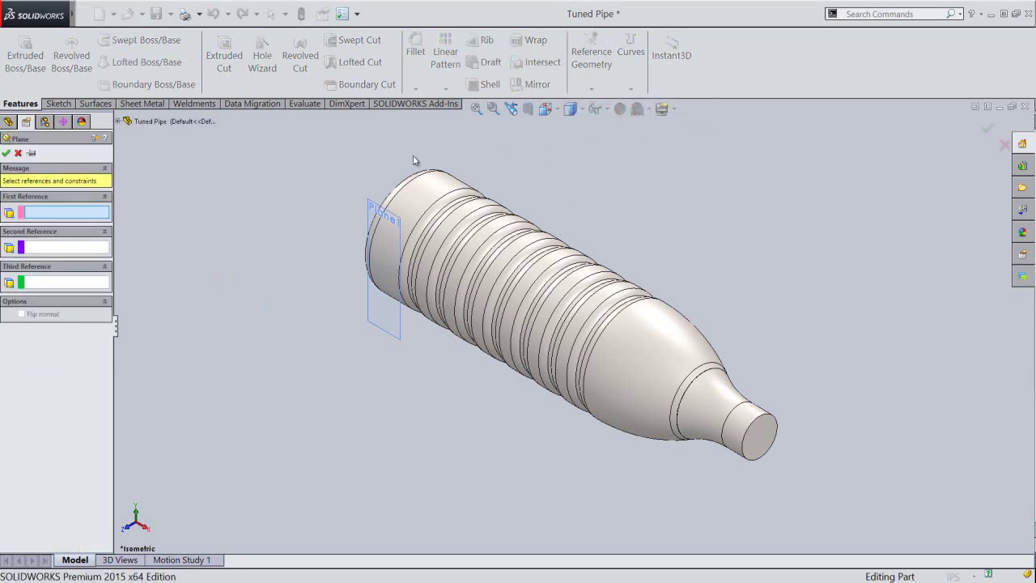
click(370, 209)
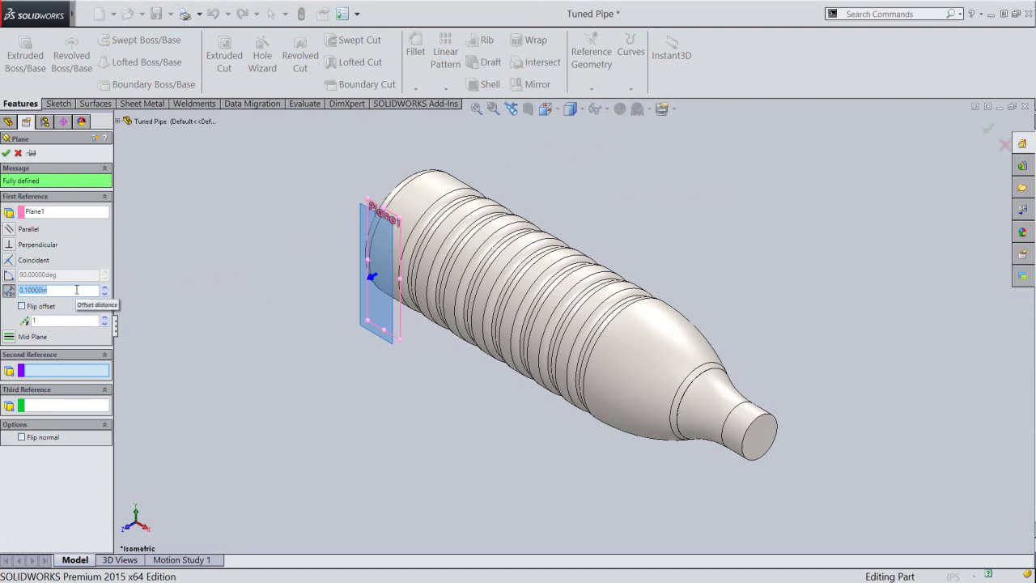
key(BackSpace)
key(Return)
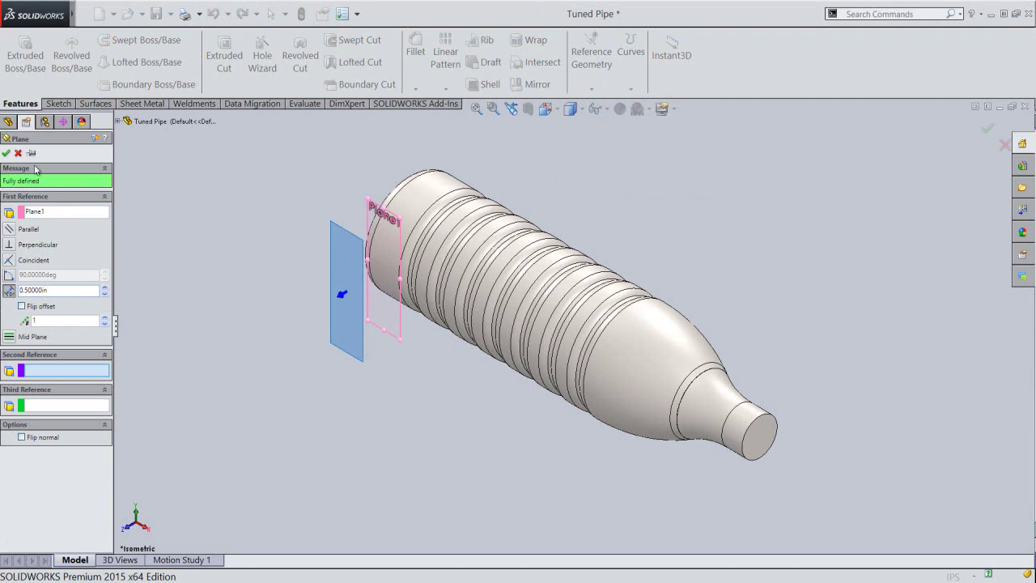
click(7, 153)
Hide Plane1, leaving Plane2 selected.
click(193, 211)
click(369, 200)
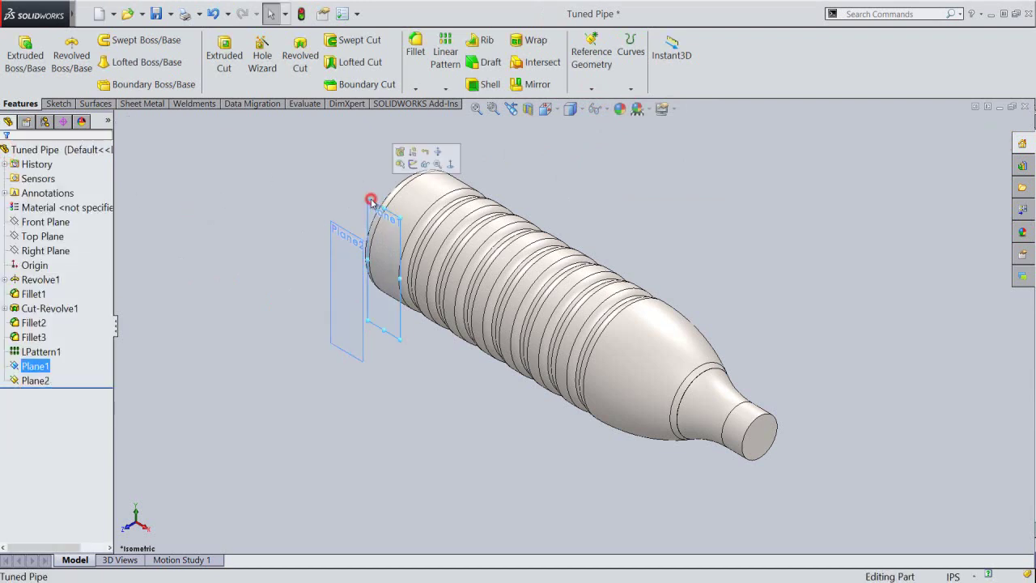
click(429, 167)
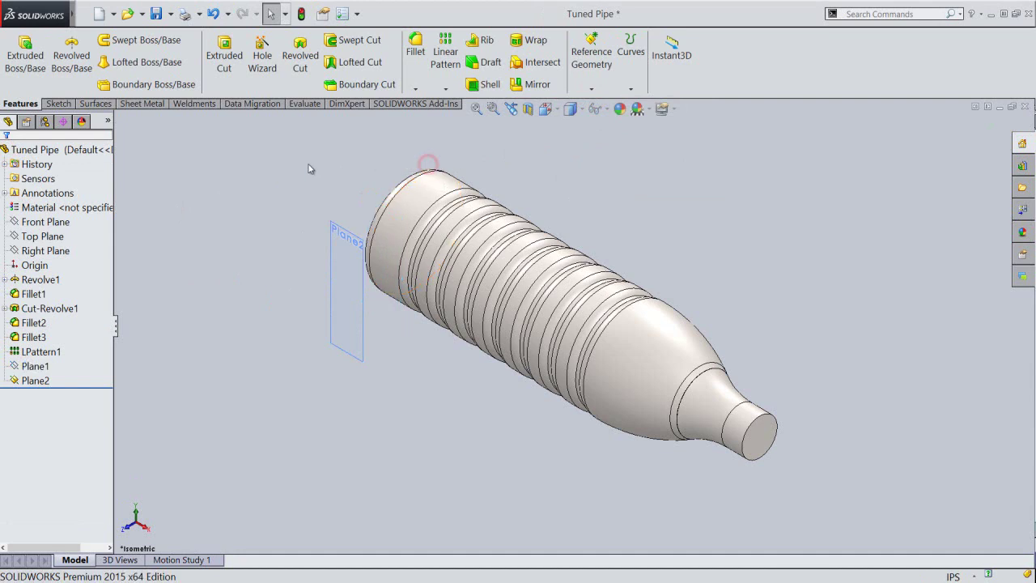
click(331, 235)
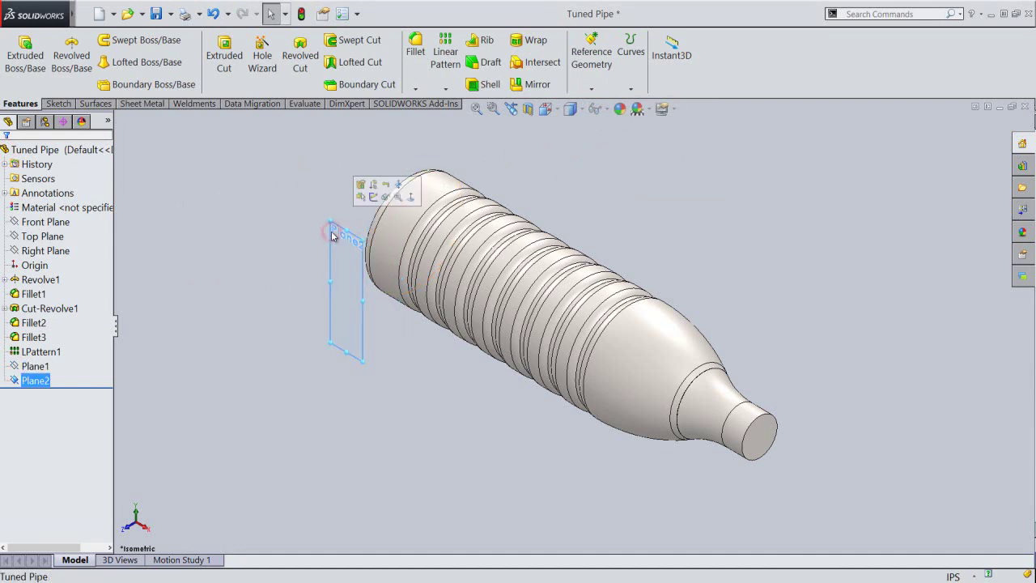
Sketch on Plane2 in Front view with an infinite horizontal centreline through the origin.
click(374, 197)
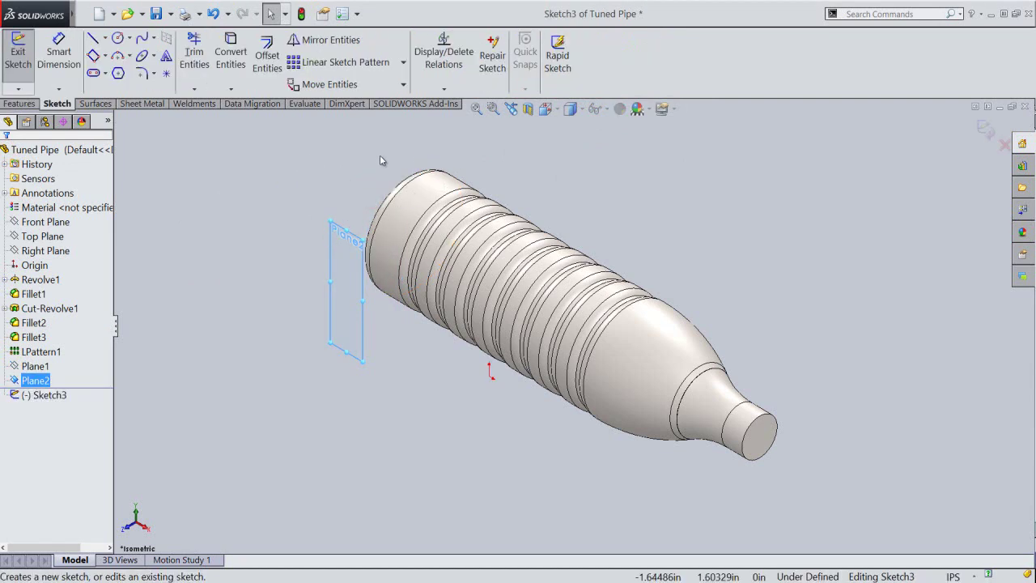
click(546, 114)
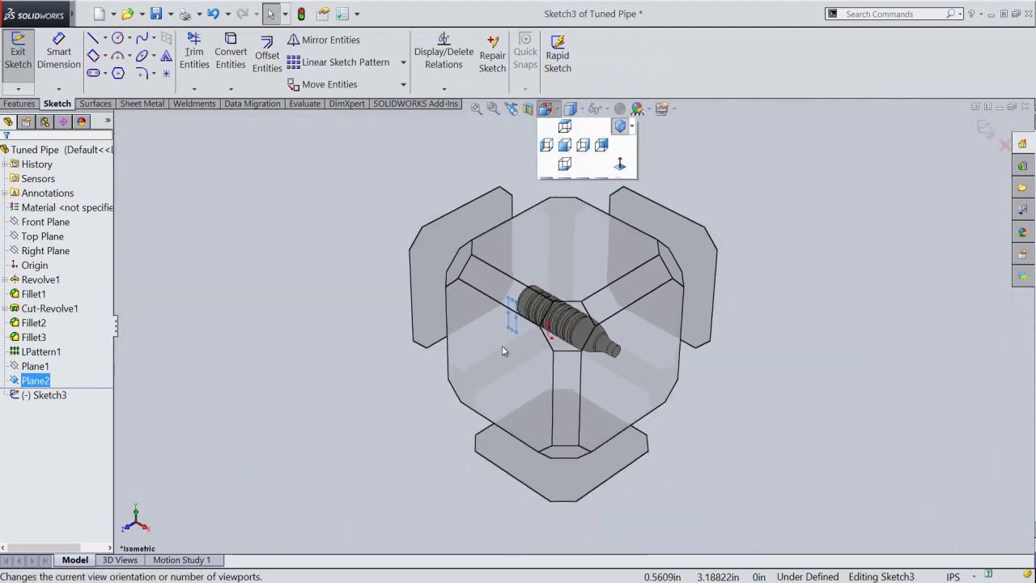
click(502, 356)
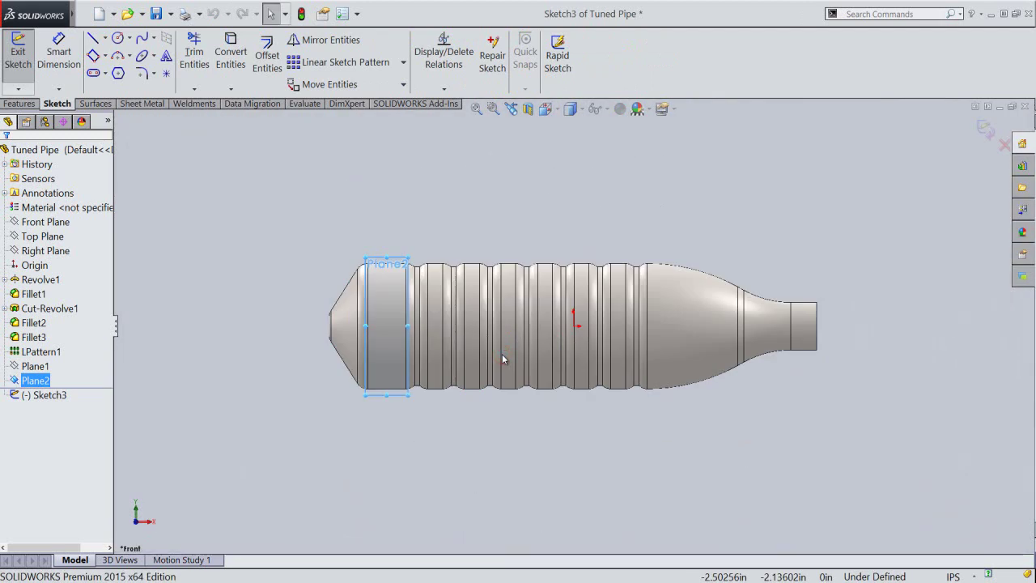
click(610, 200)
right_click(611, 200)
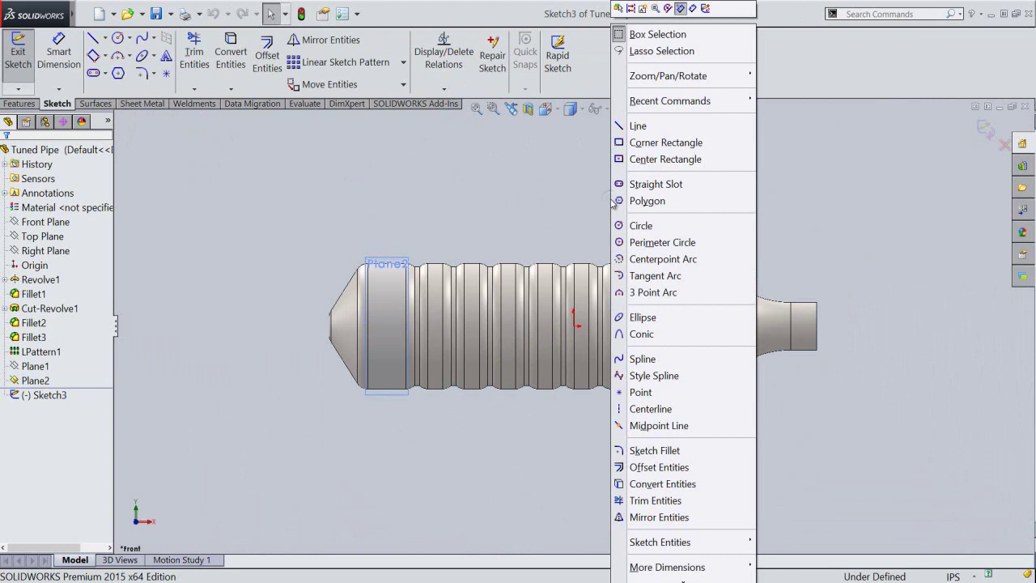
click(656, 409)
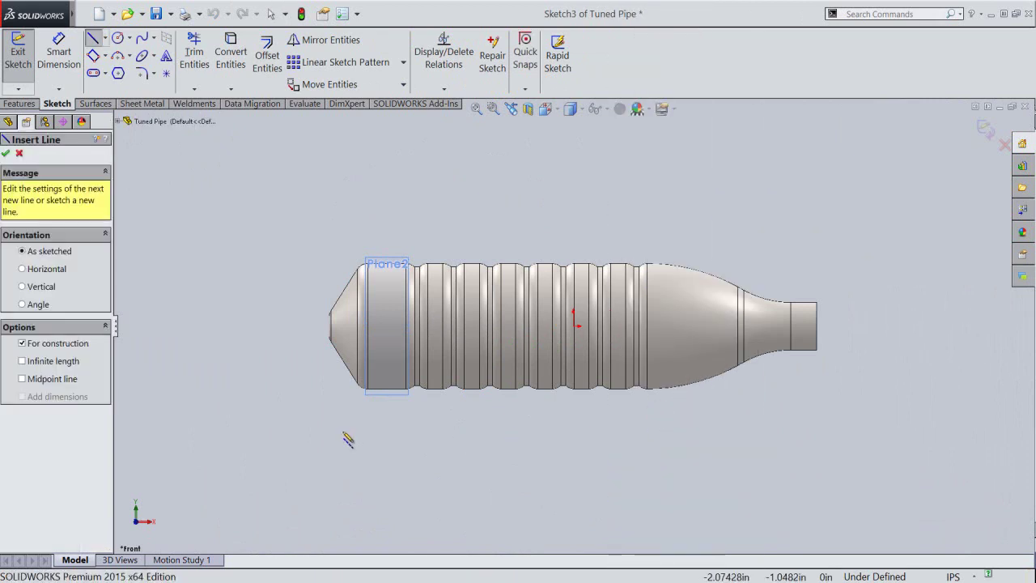
click(35, 364)
click(27, 272)
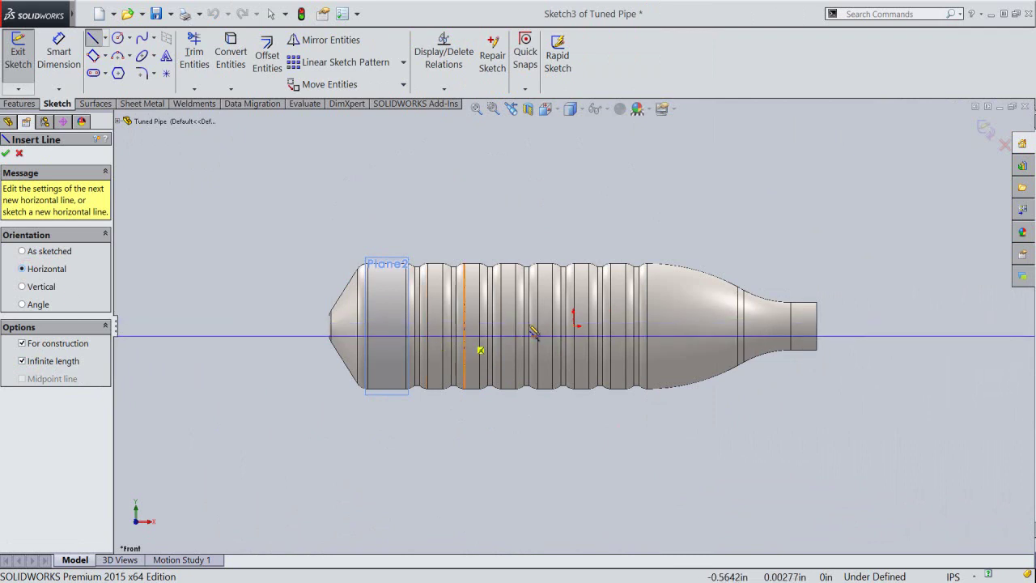
click(575, 327)
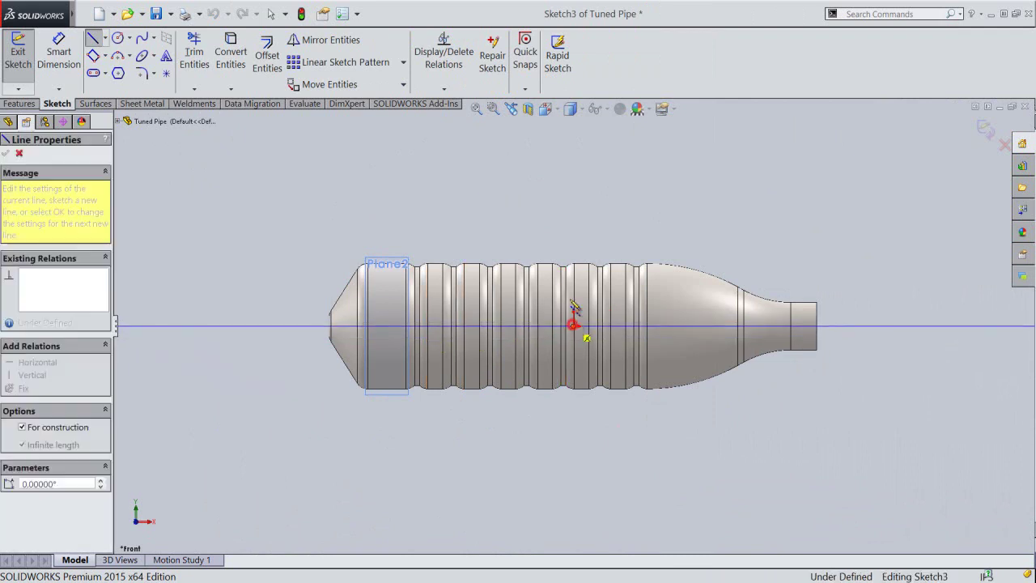
right_click(557, 200)
click(575, 208)
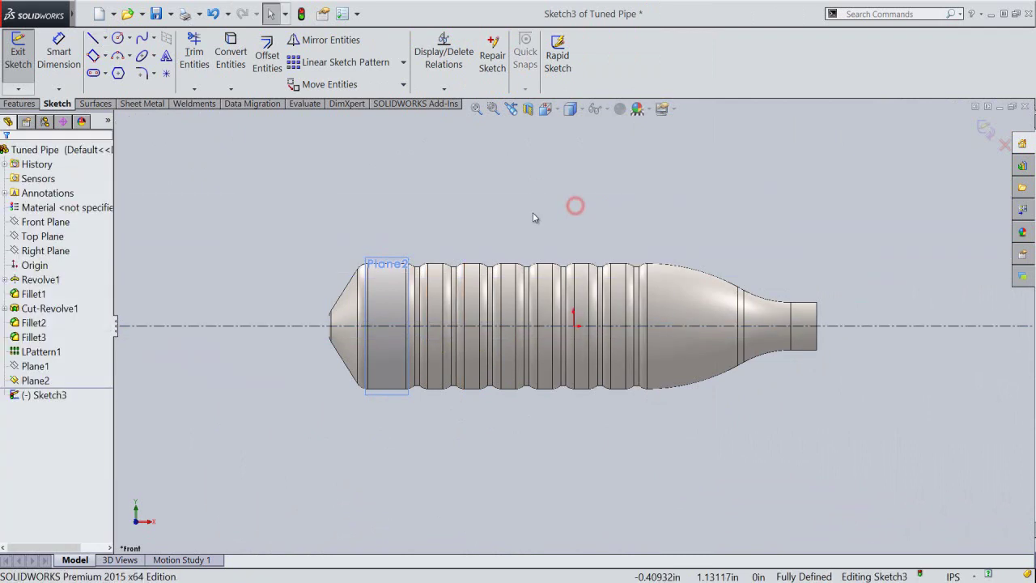
Hide Plane2 and draw a 0.25 diameter circle centred on the centreline.
click(38, 381)
click(57, 366)
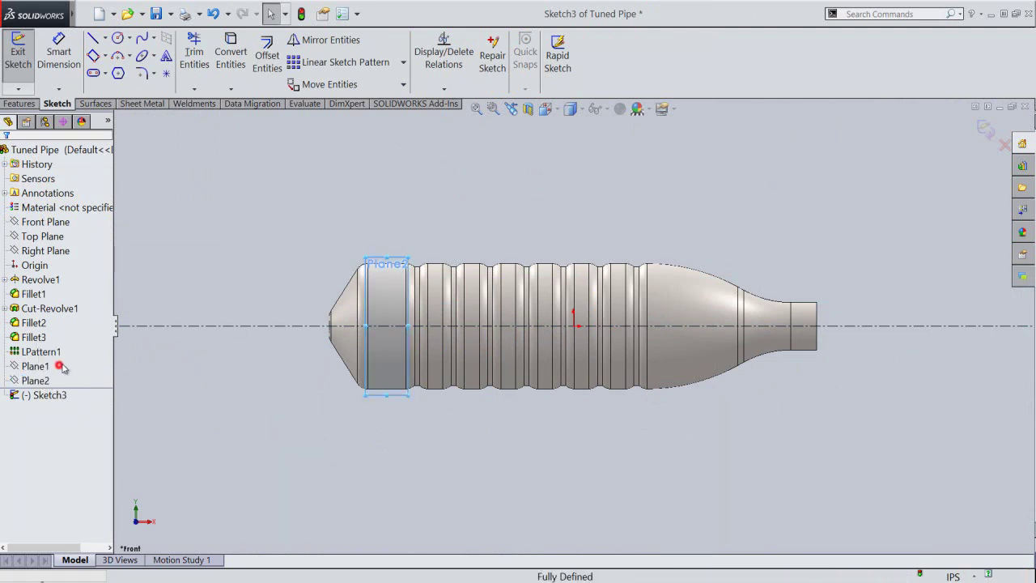
right_click(463, 200)
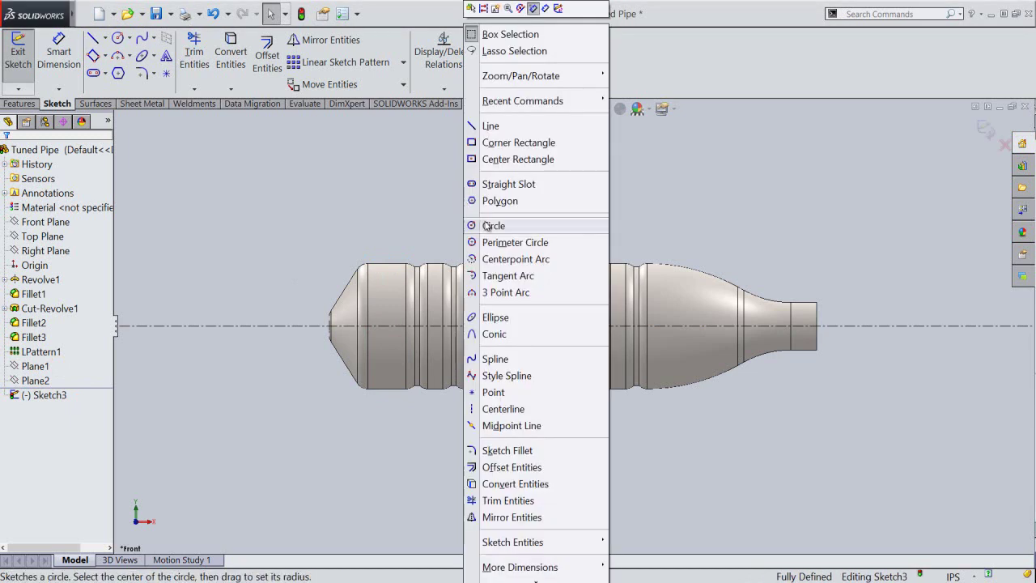
click(490, 226)
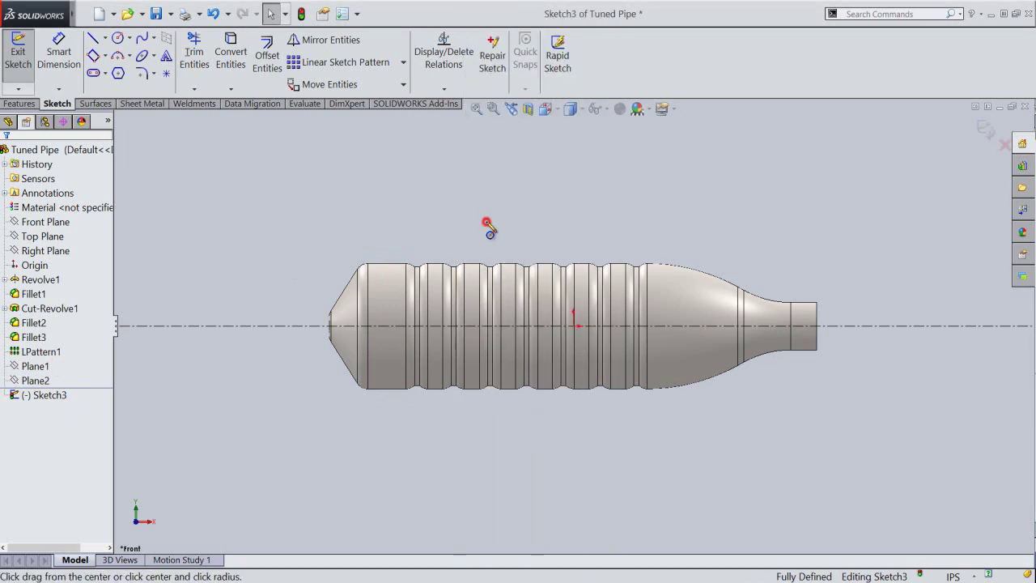
click(395, 325)
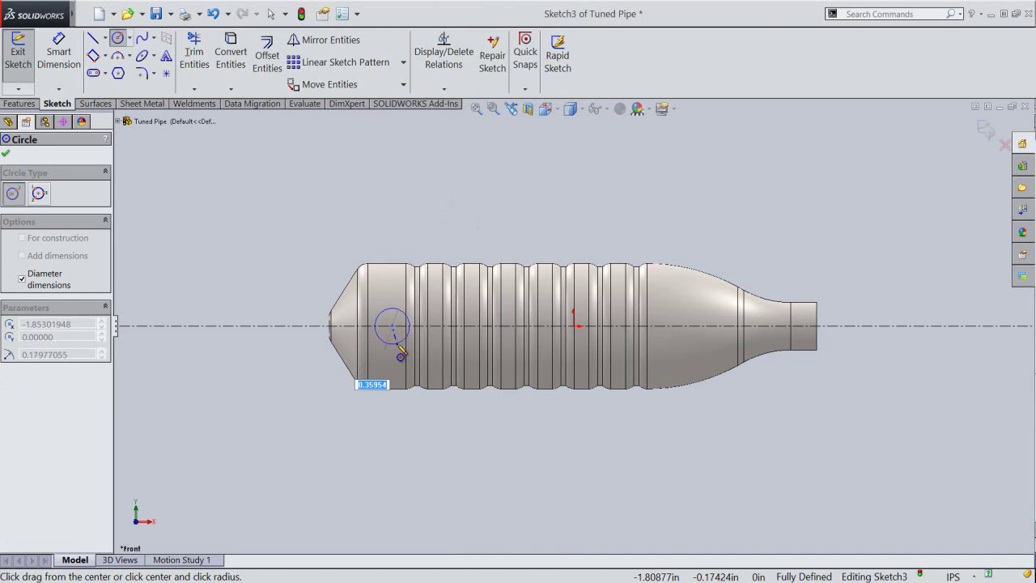
text(.25)
key(Return)
Dimension the circle 4.375 from the pipe's narrow end and exit Sketch3.
right_click(401, 350)
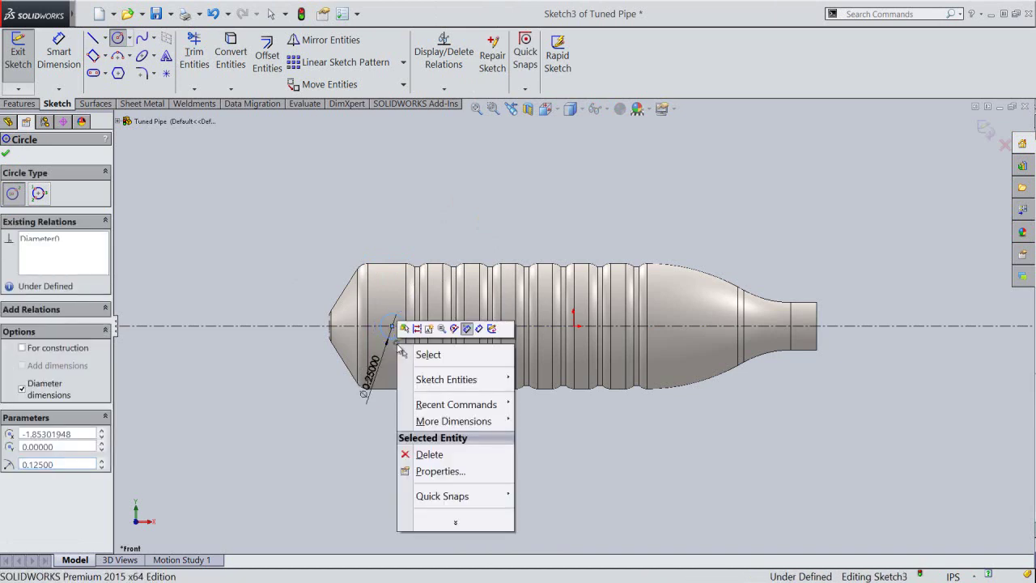
click(467, 328)
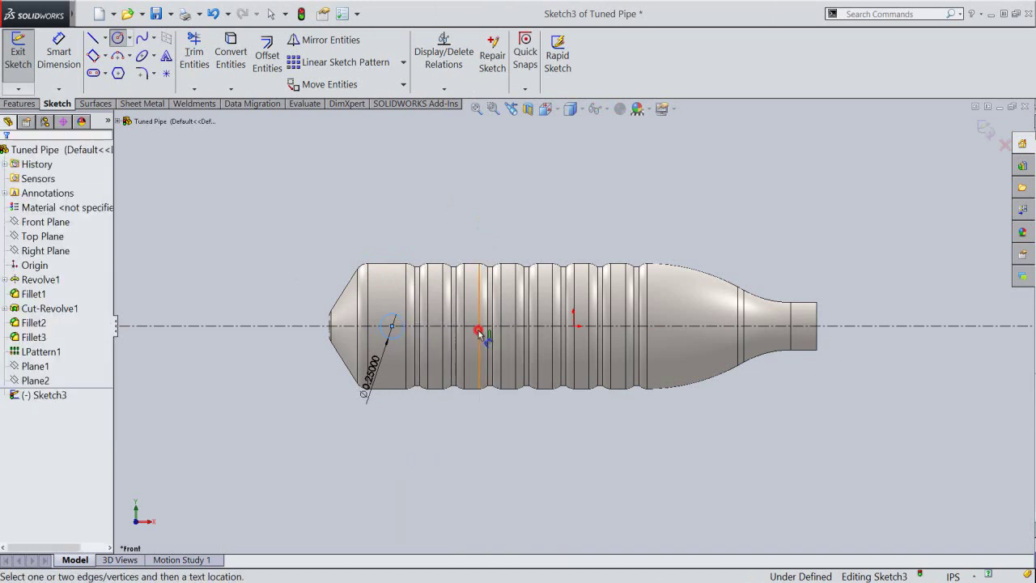
click(397, 318)
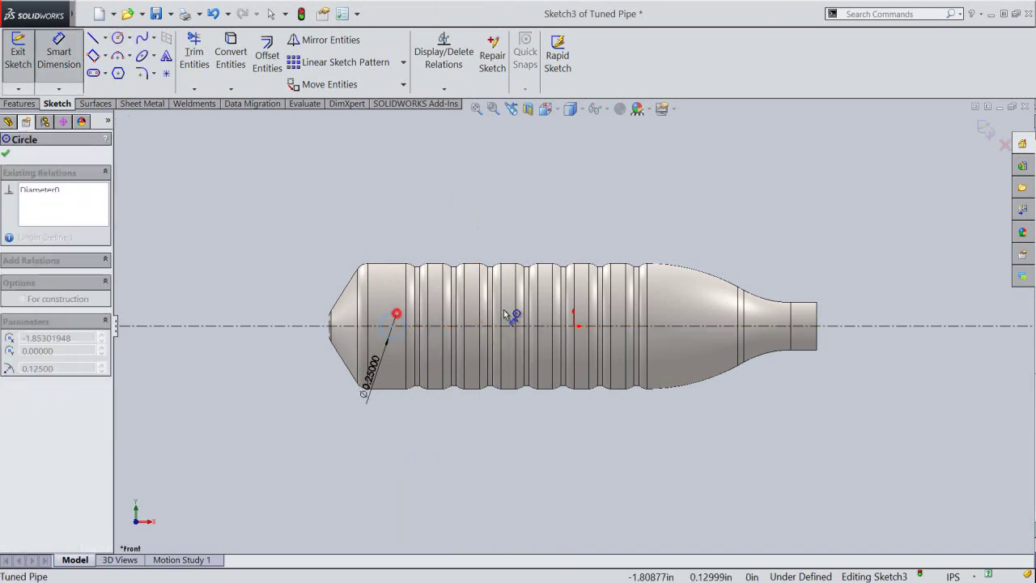
click(818, 326)
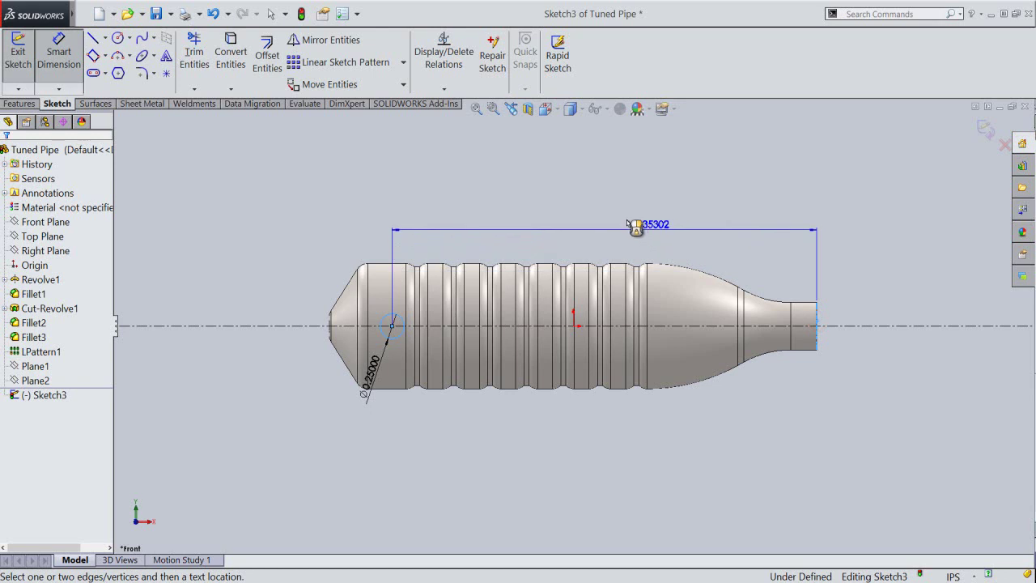
click(610, 224)
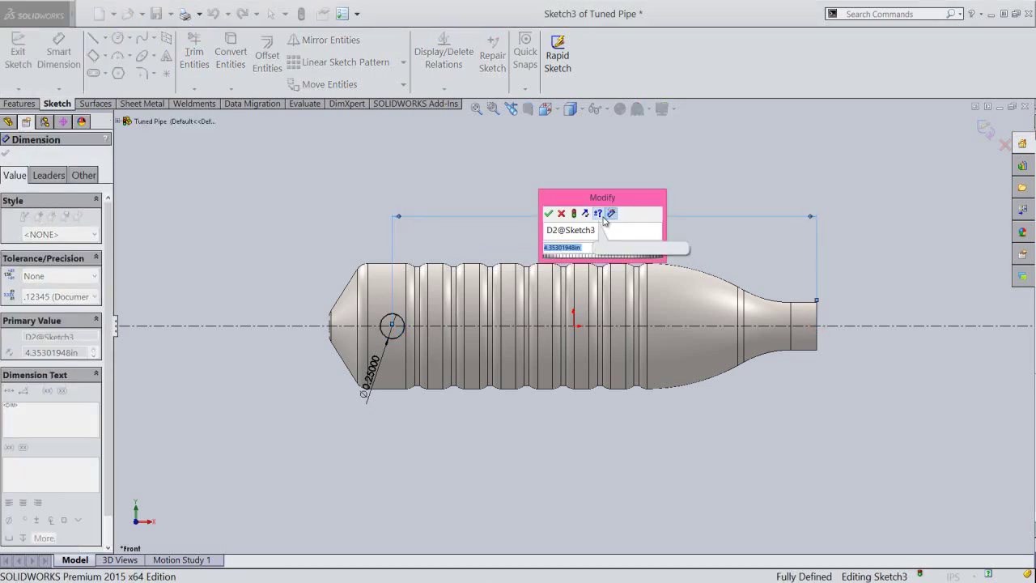
text(375)
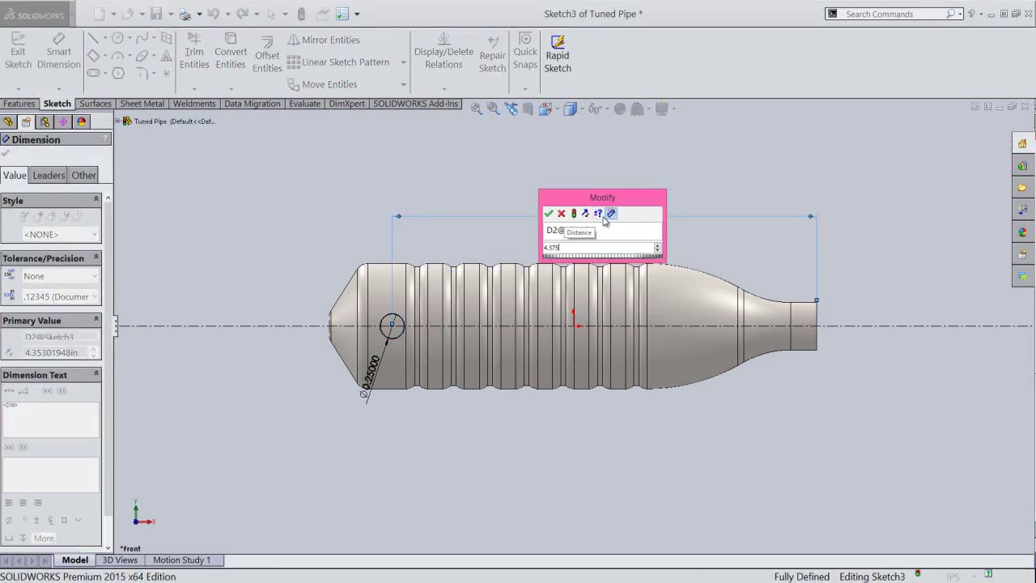
key(Return)
right_click(663, 184)
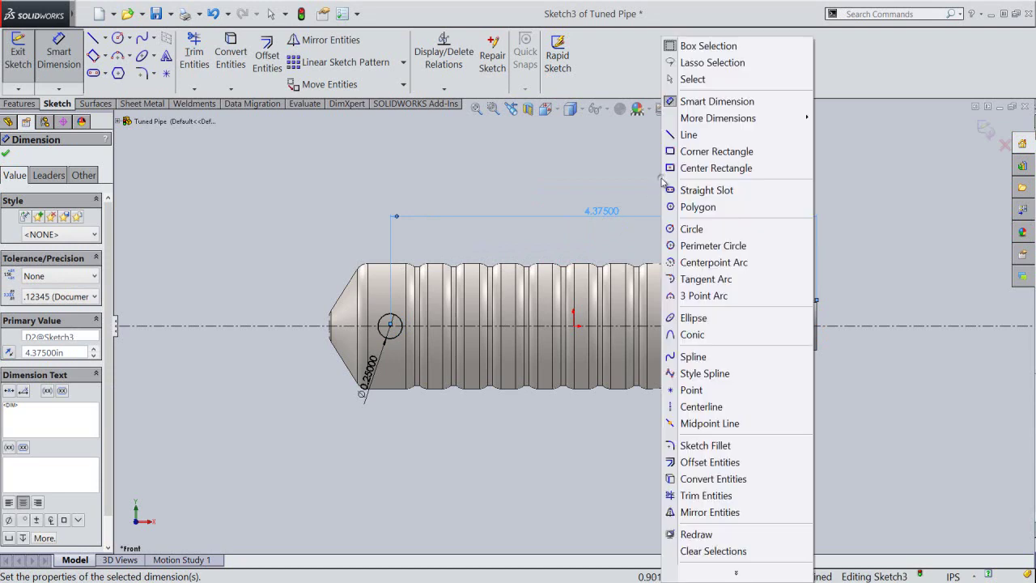
click(693, 79)
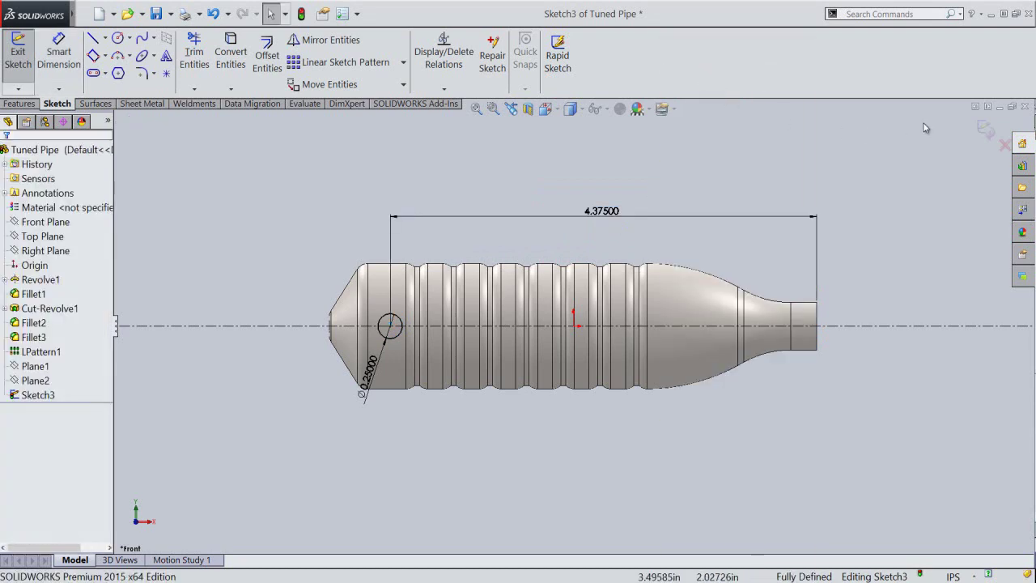
click(987, 129)
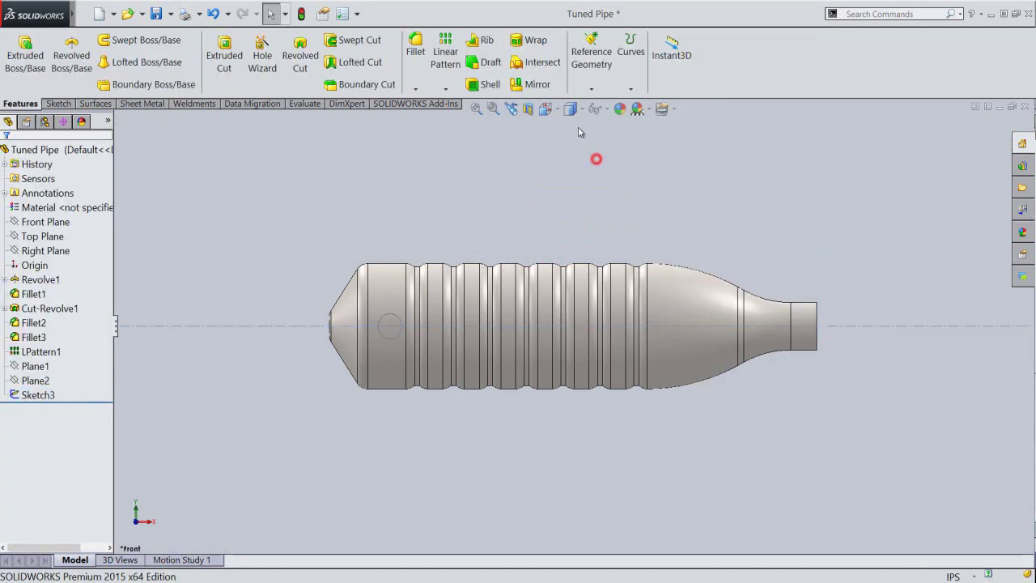
Extrude Sketch3 as a reversed boss, Up To Next, joining the pipe body.
click(558, 112)
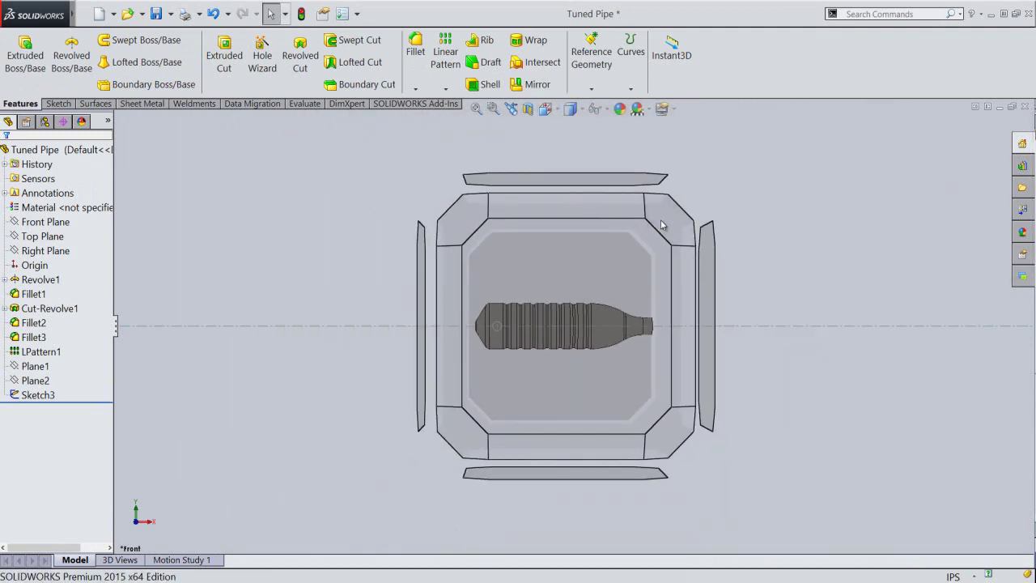
click(661, 221)
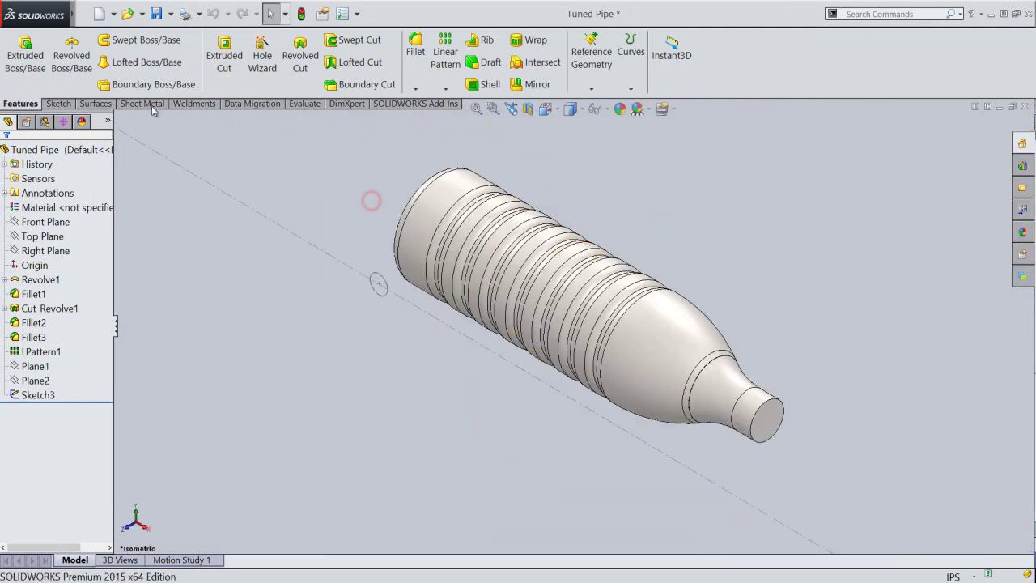
click(25, 57)
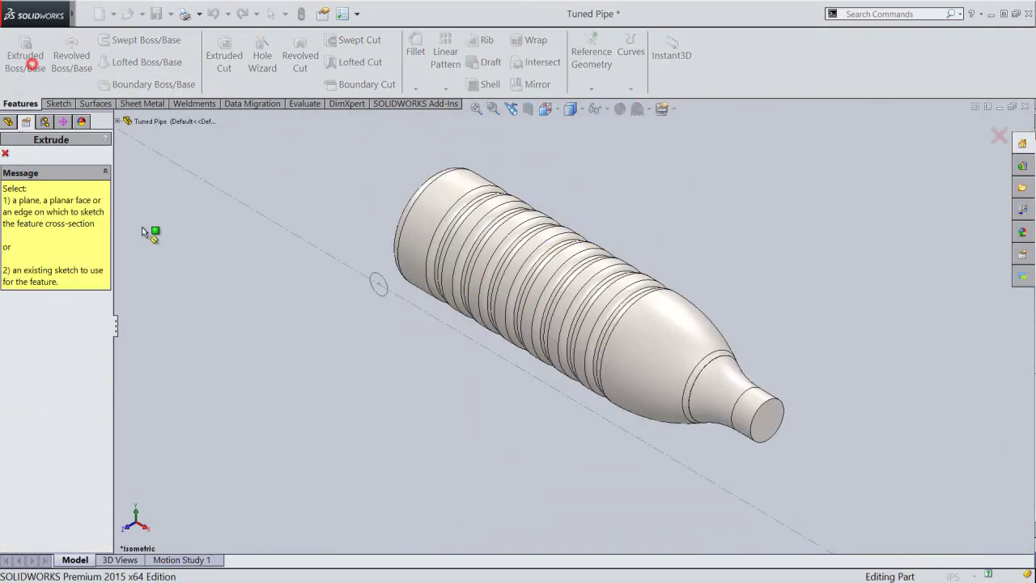
click(382, 294)
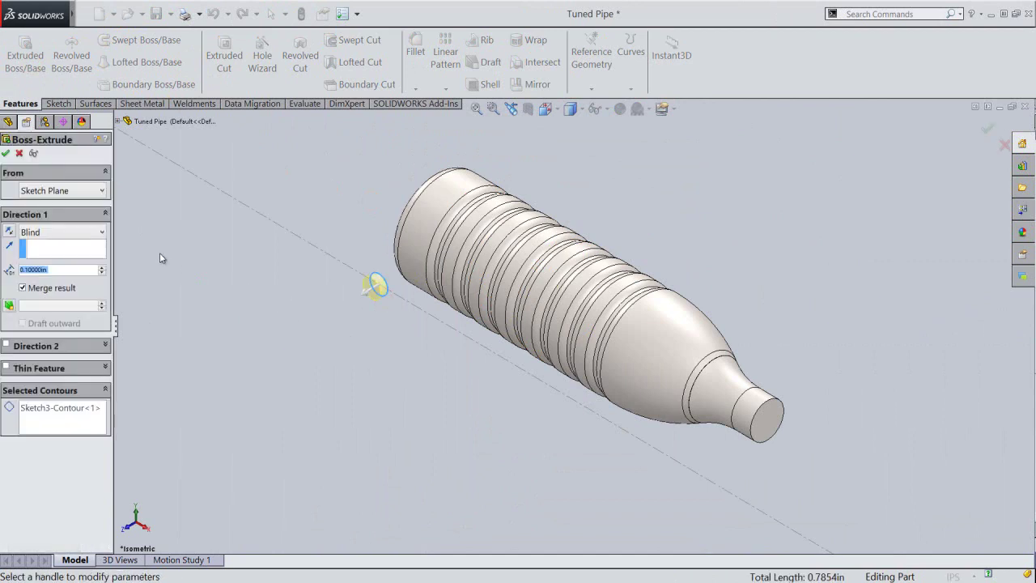
click(10, 233)
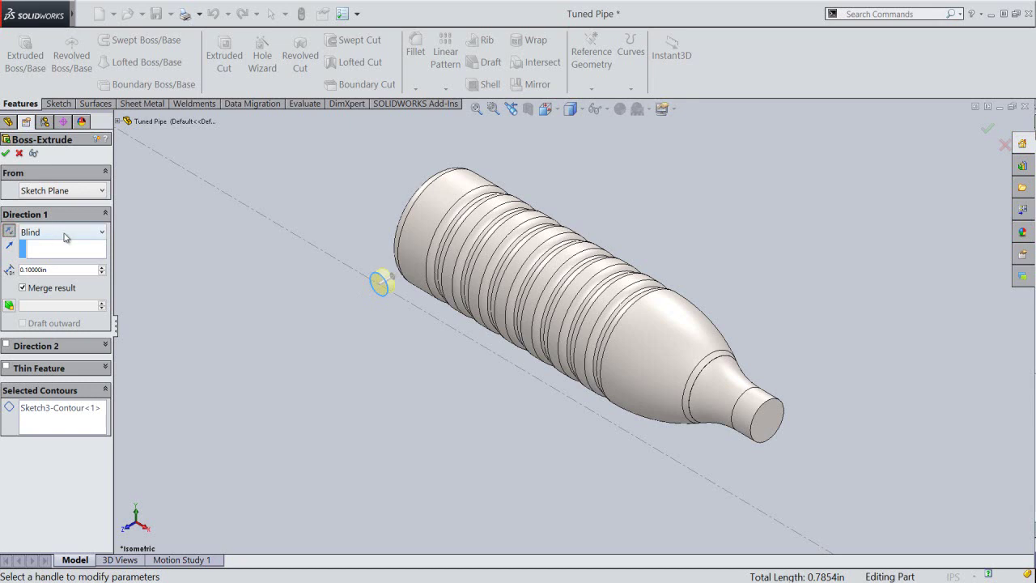
click(104, 235)
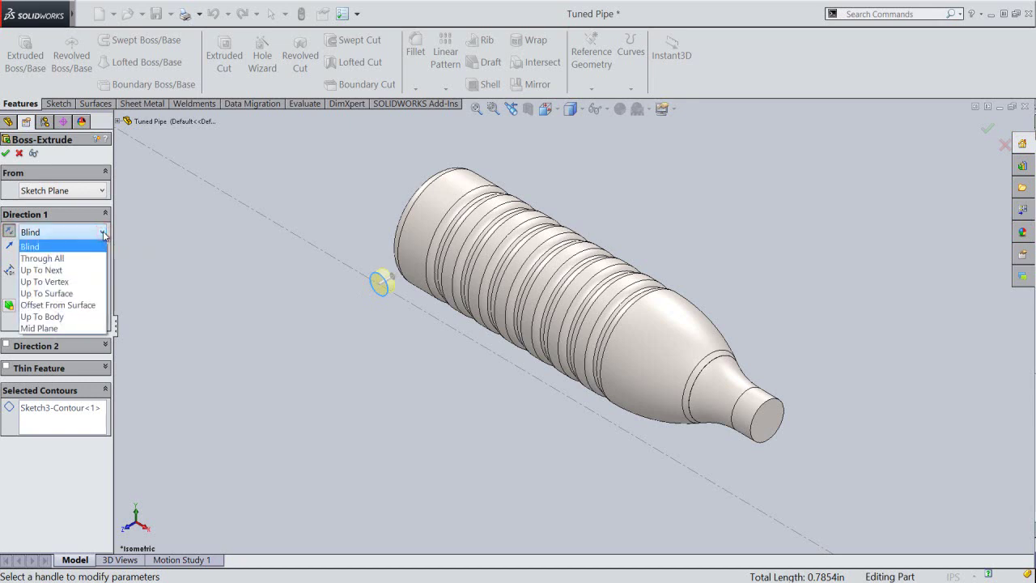
click(73, 271)
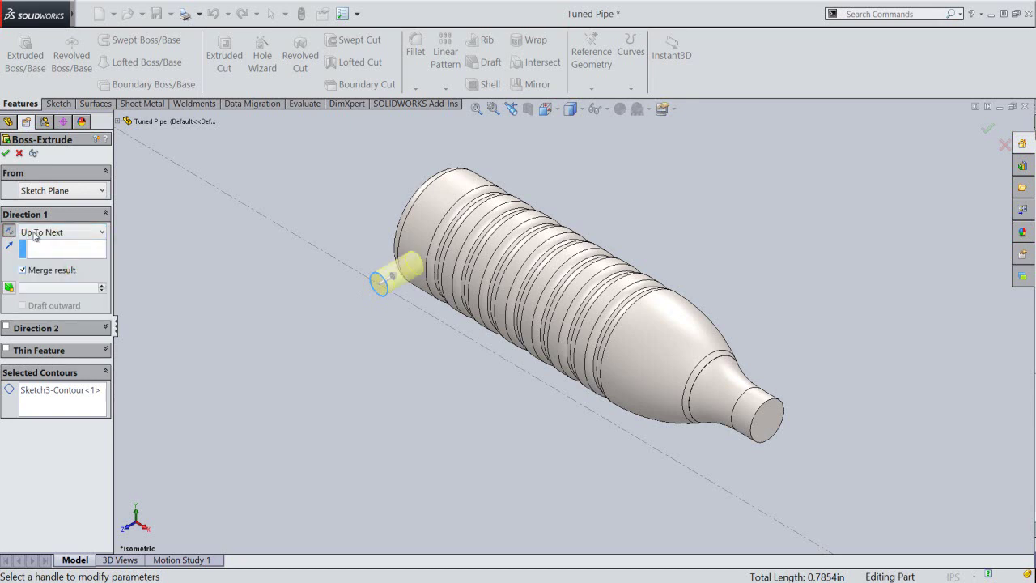
click(6, 154)
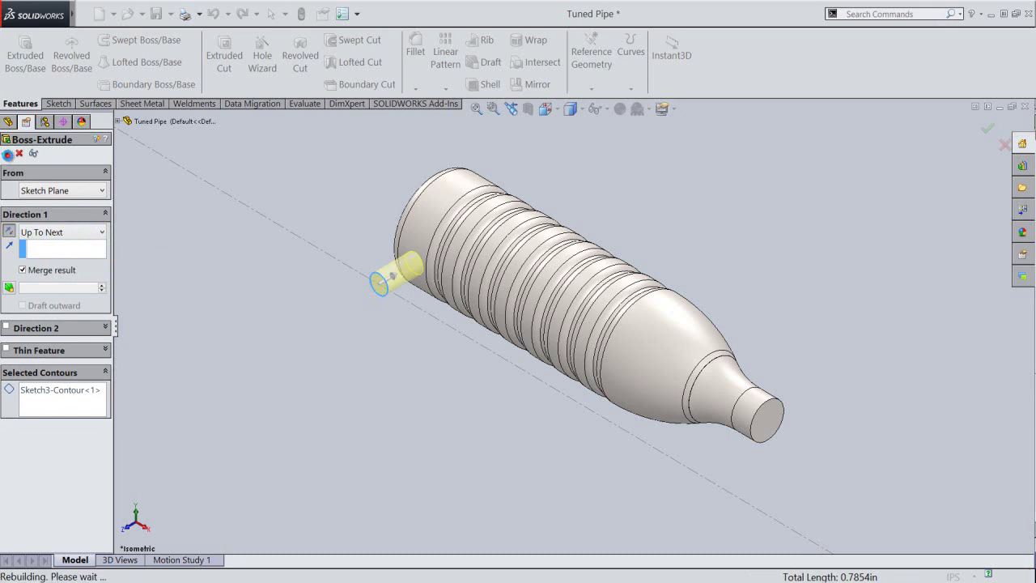
Clear the selection and start a Shell at 0.1 in thickness.
click(253, 304)
click(276, 295)
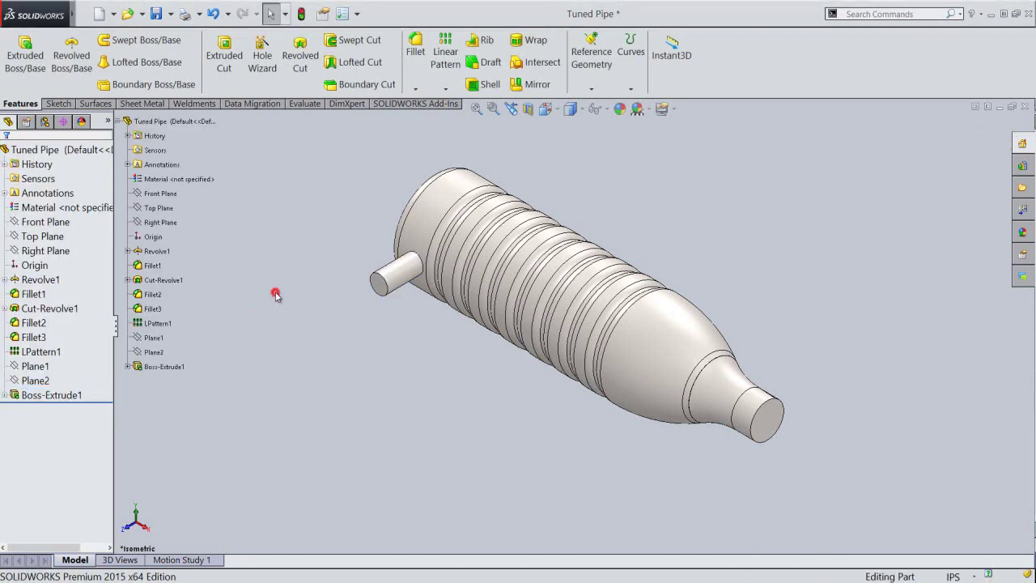
click(477, 86)
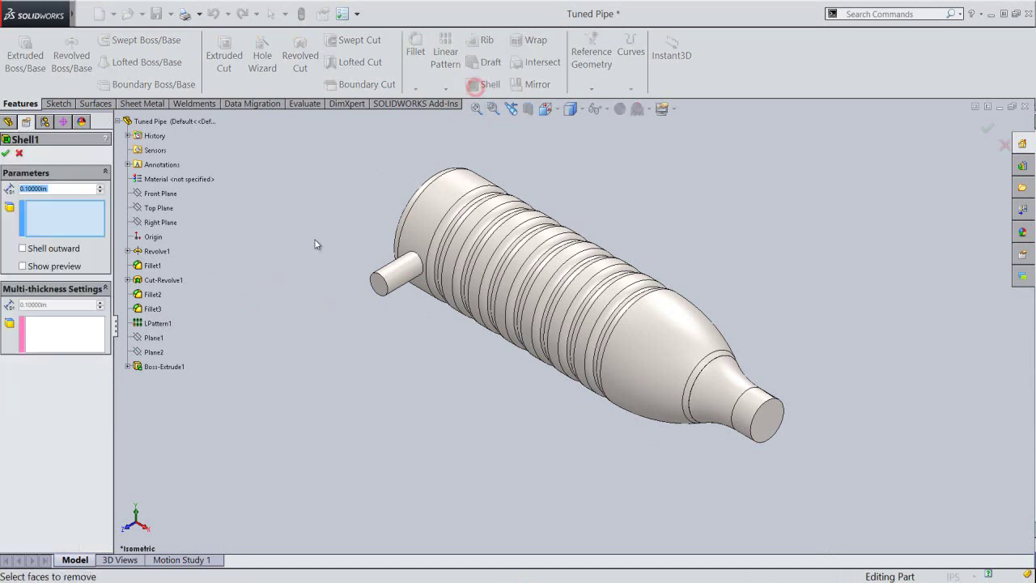
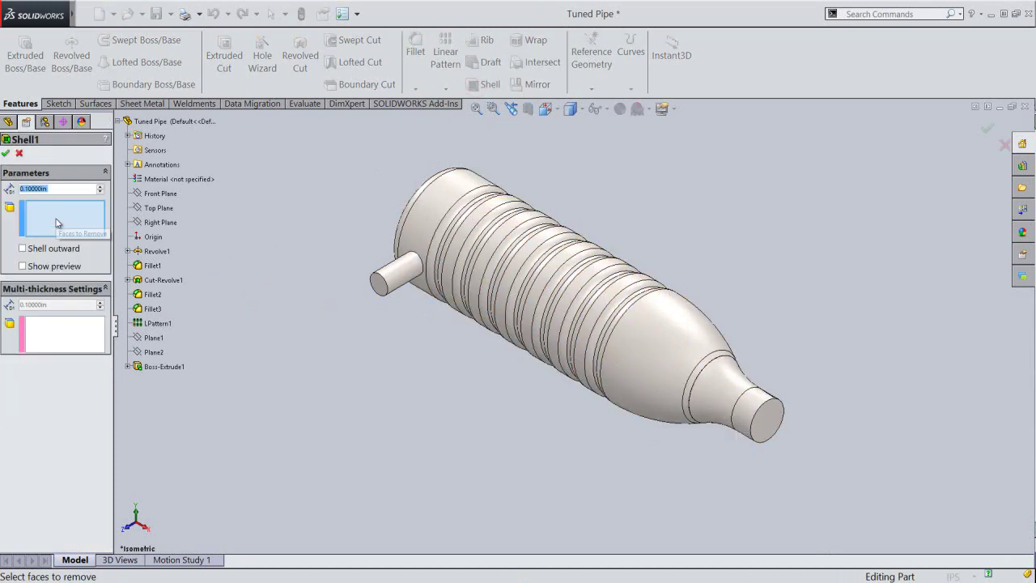
Shell the pipe to 0.024 in walls, leaving the inlet and outlet end faces open.
click(378, 287)
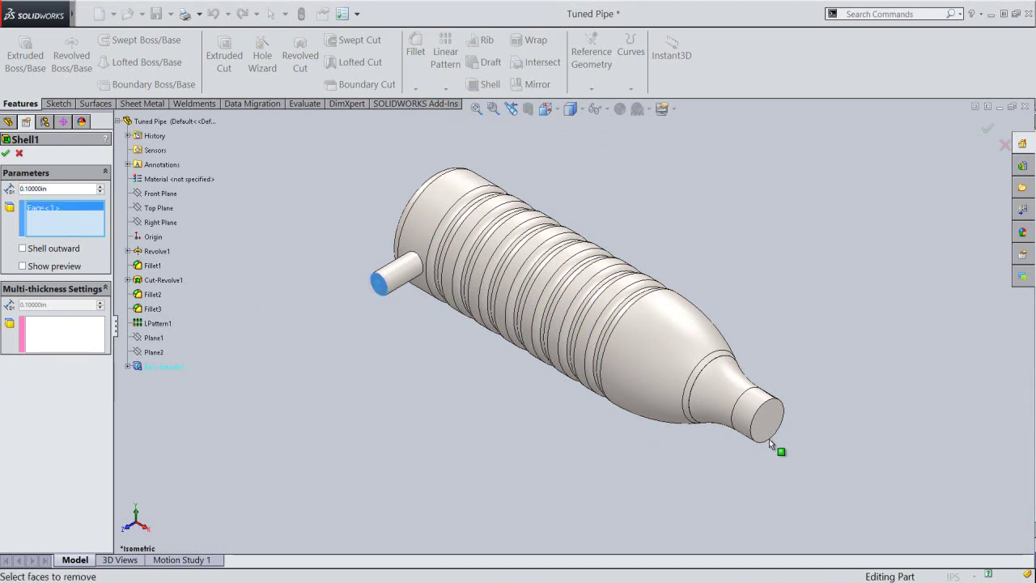
click(767, 417)
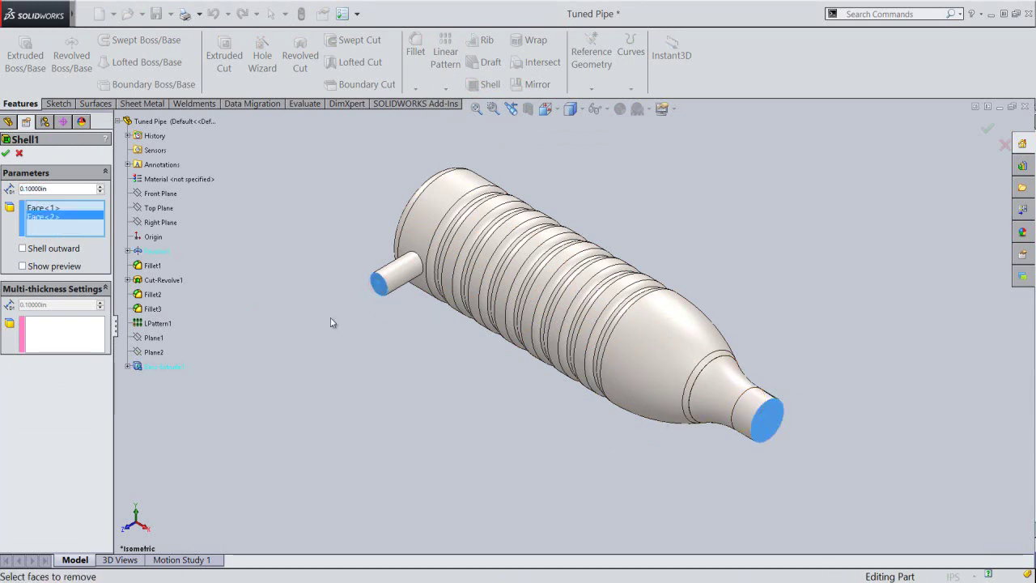
click(56, 189)
double_click(63, 190)
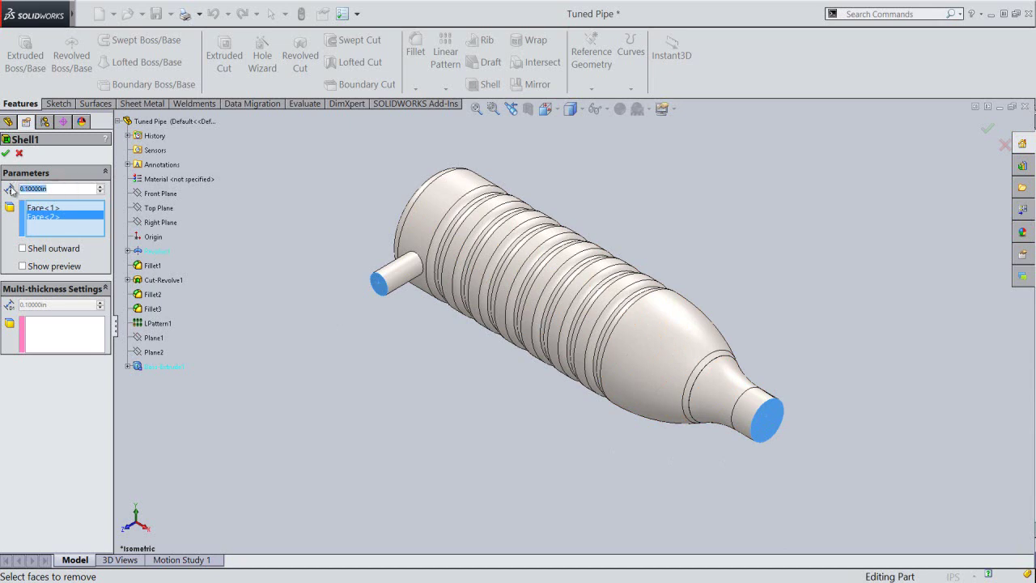
text(.024)
key(Return)
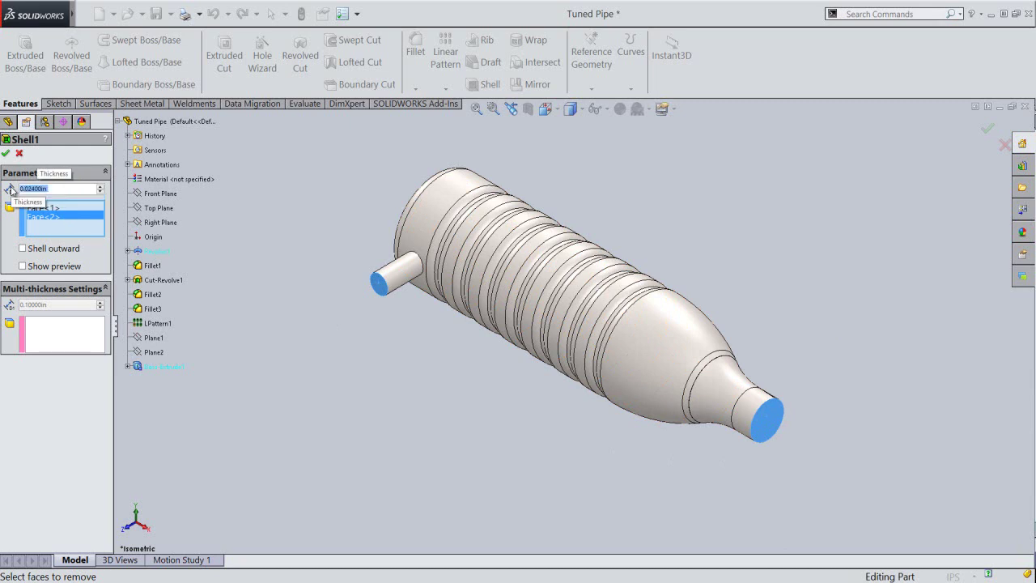
click(5, 153)
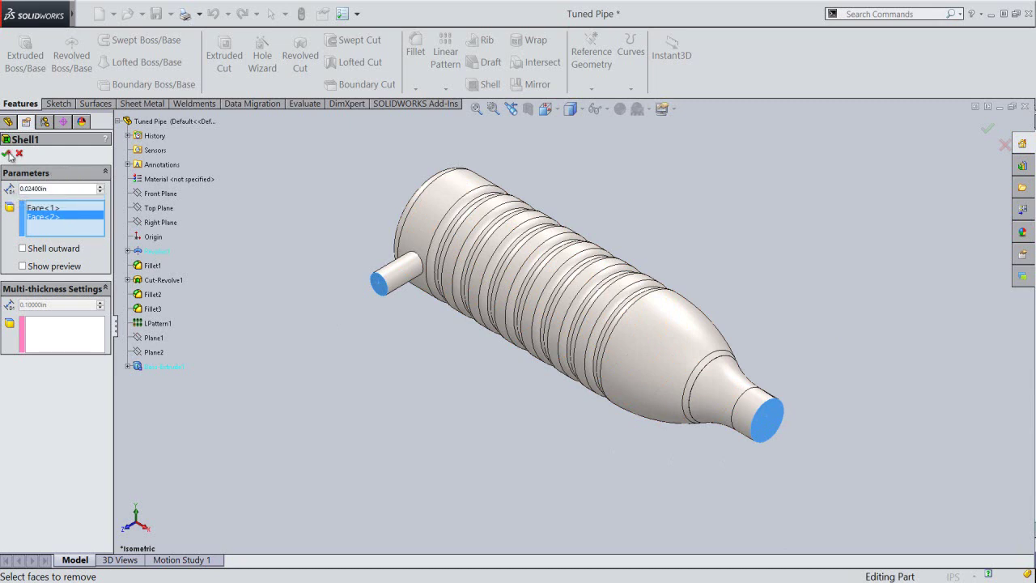
click(311, 293)
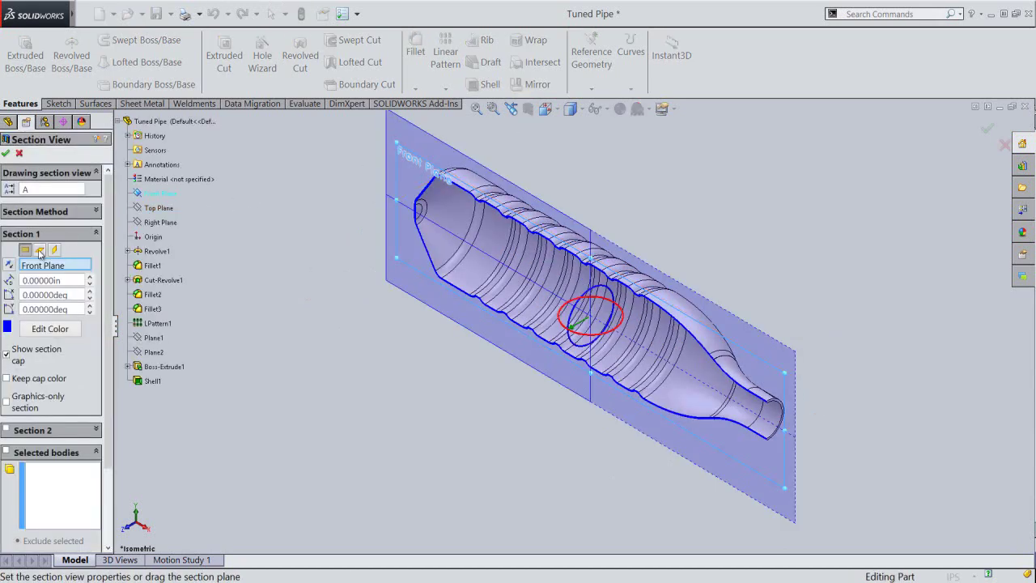
Inspect the hollow interior in a Top Plane section, restore the full view, and save.
click(40, 252)
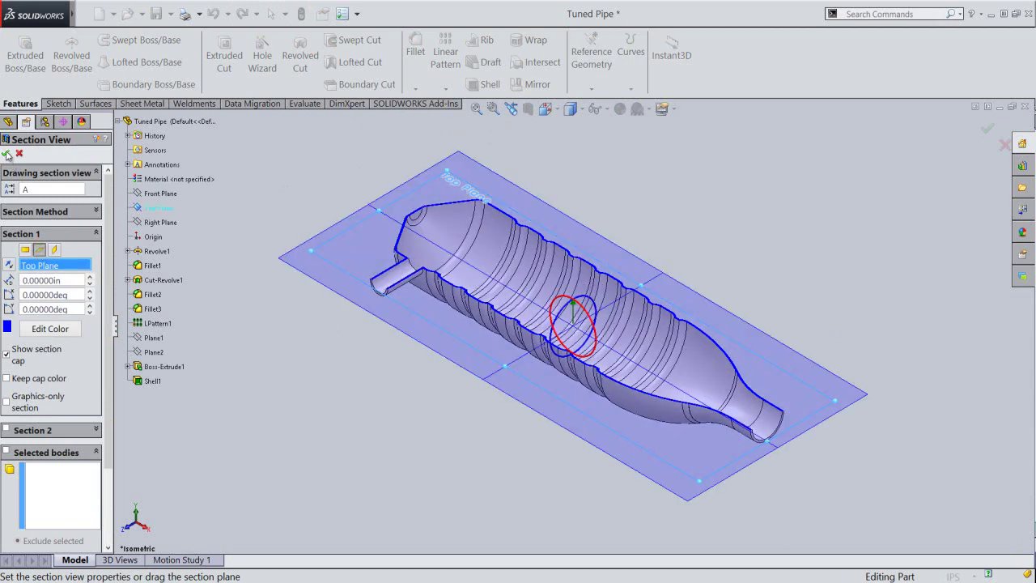
click(6, 154)
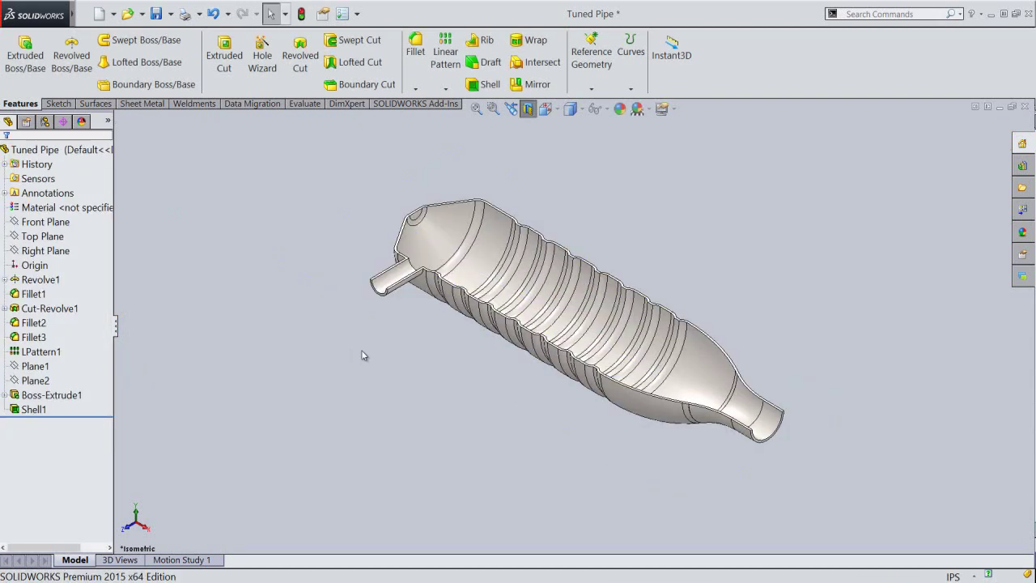
click(527, 109)
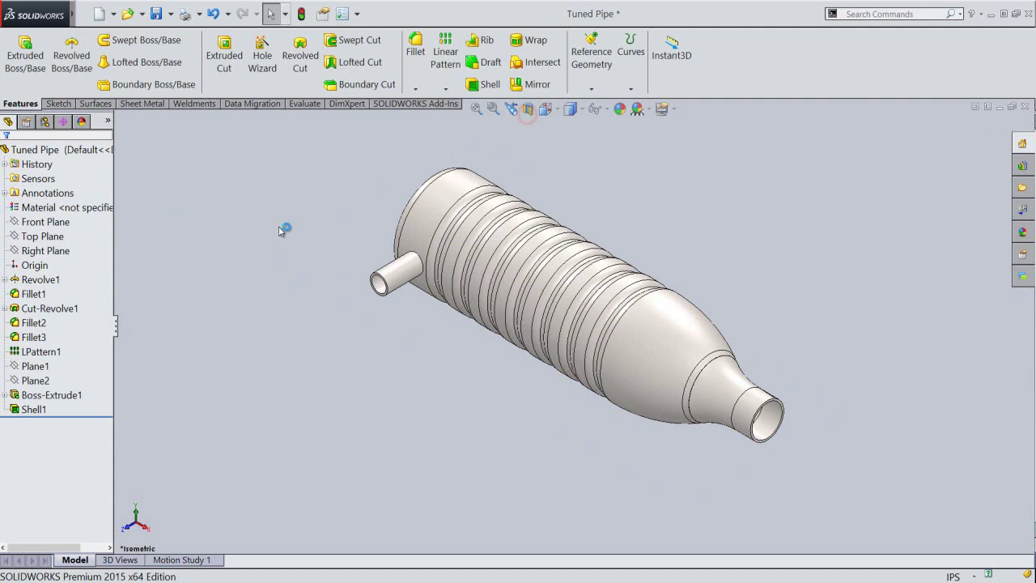
key(ctrl+s)
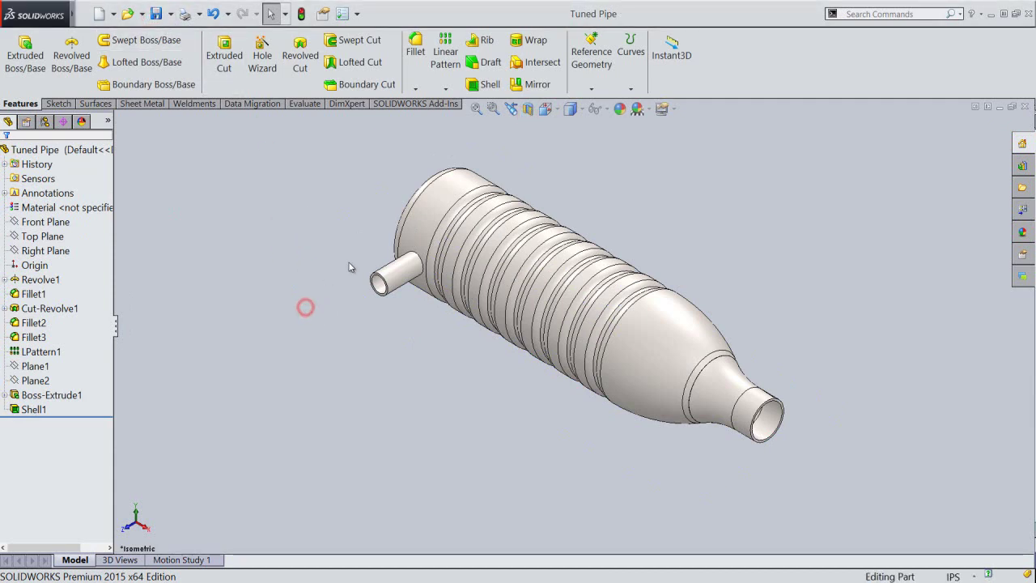
Round the edge where the inlet meets the pipe with a 0.1 in fillet, then save.
click(410, 258)
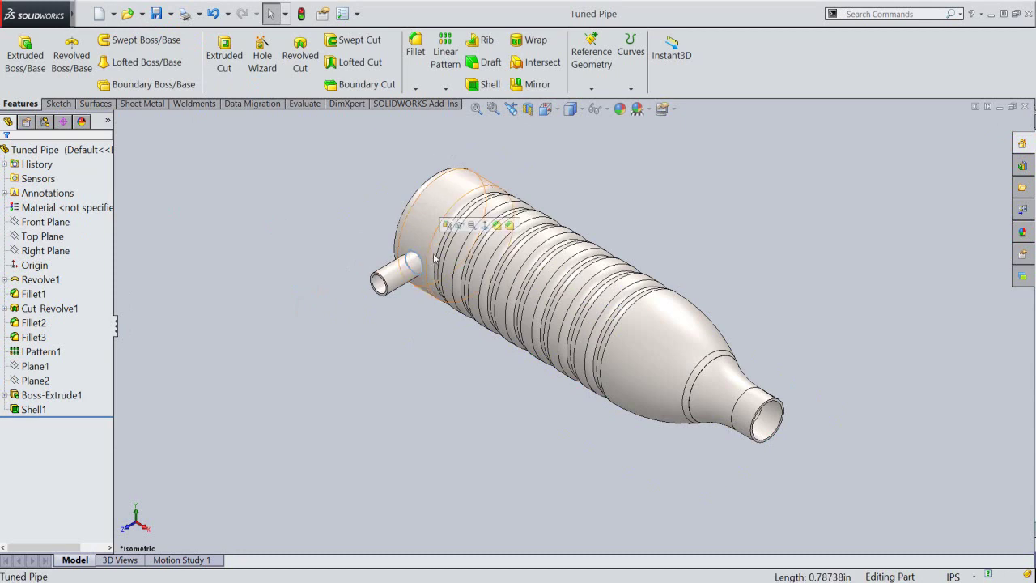
click(497, 226)
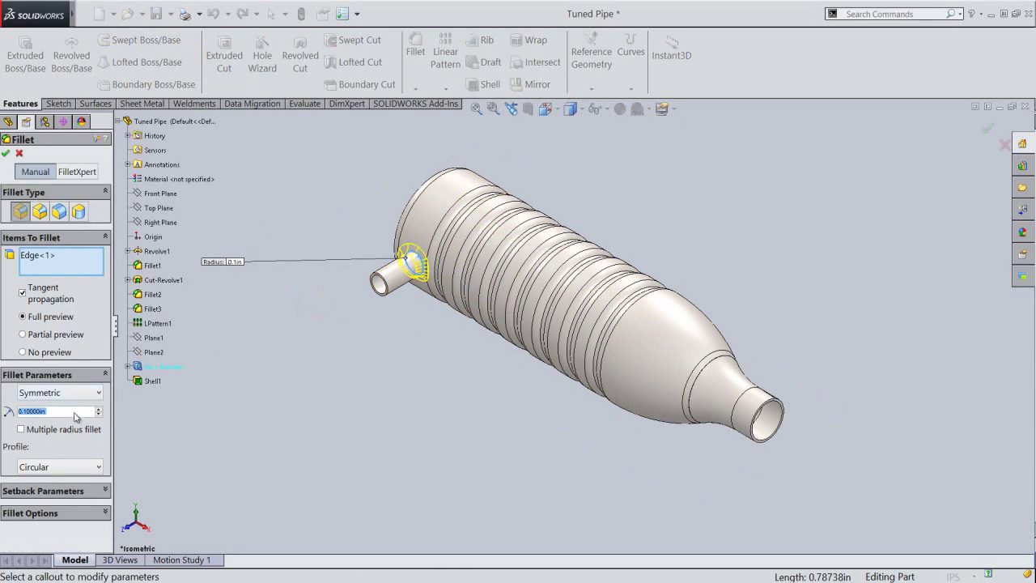
click(6, 154)
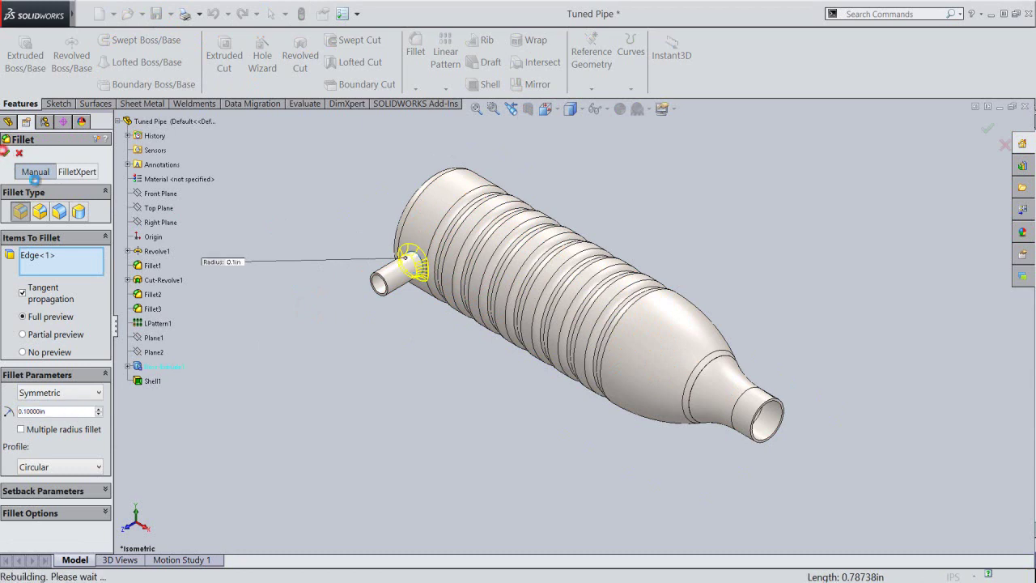
click(309, 298)
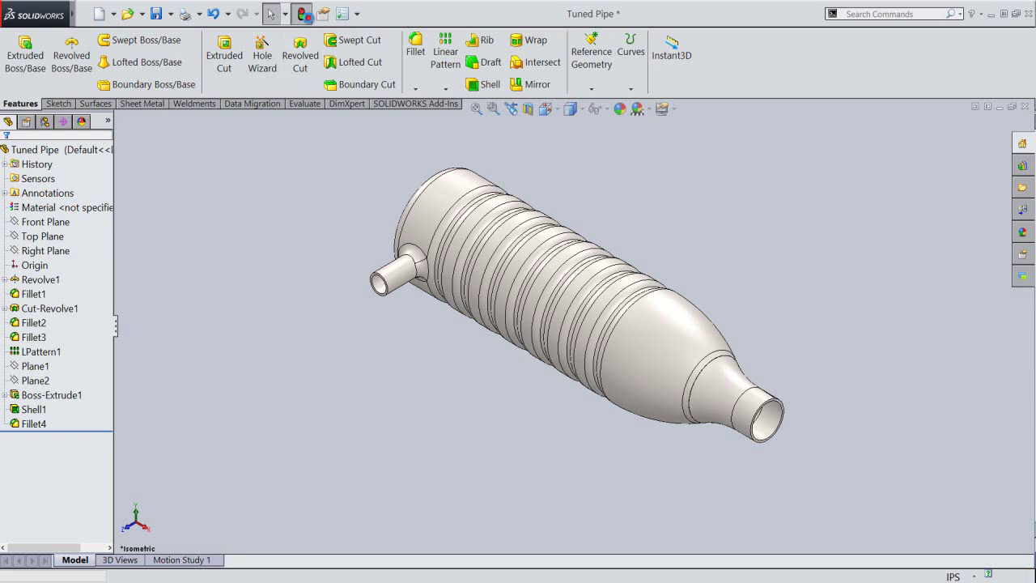
click(154, 14)
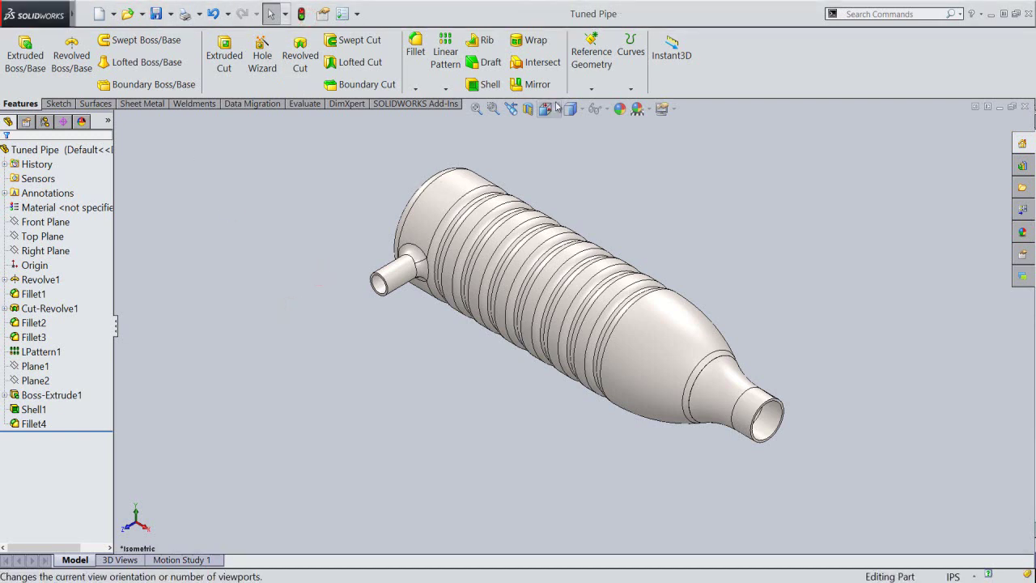
Create reference Axis1 through the side inlet's cylindrical face.
click(591, 57)
click(596, 122)
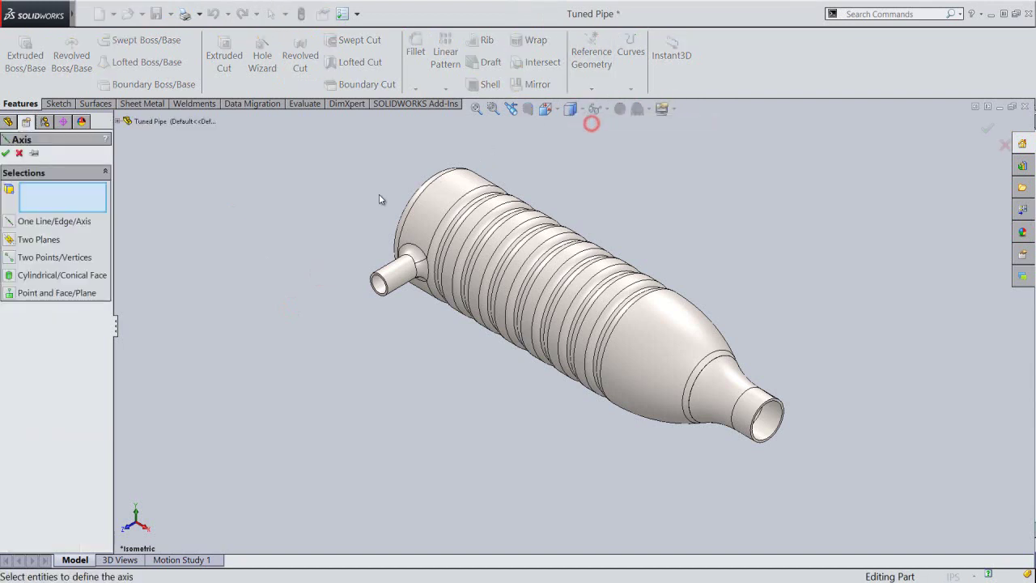
click(391, 279)
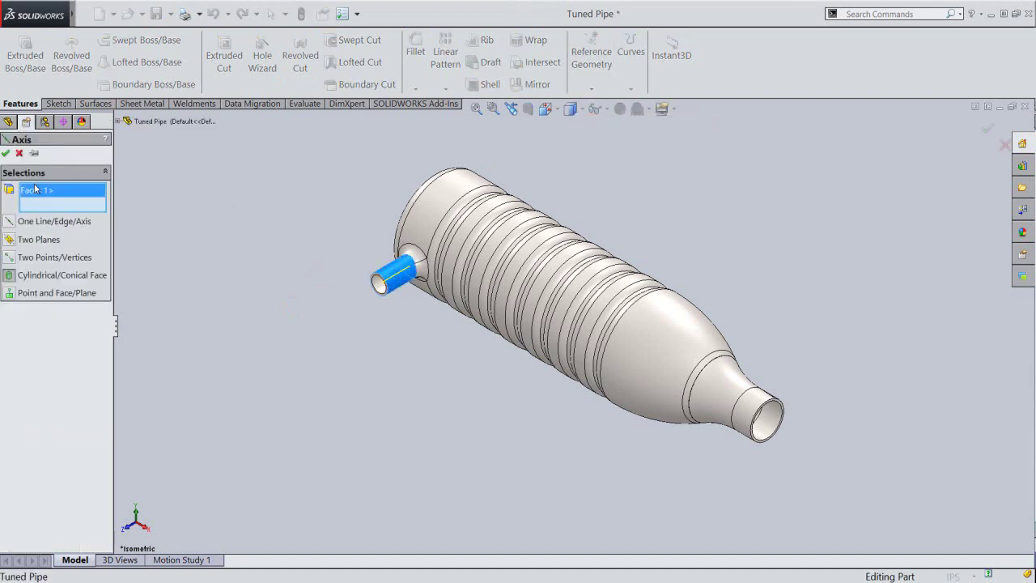
click(6, 153)
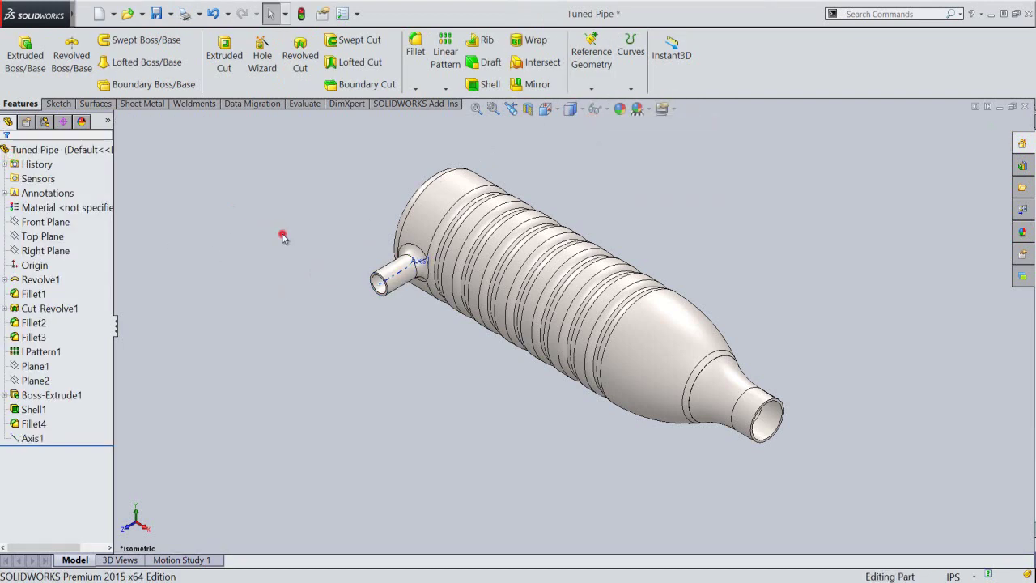
Create Plane3 through Axis1 at a 0° angle to the Top Plane.
click(592, 88)
click(600, 105)
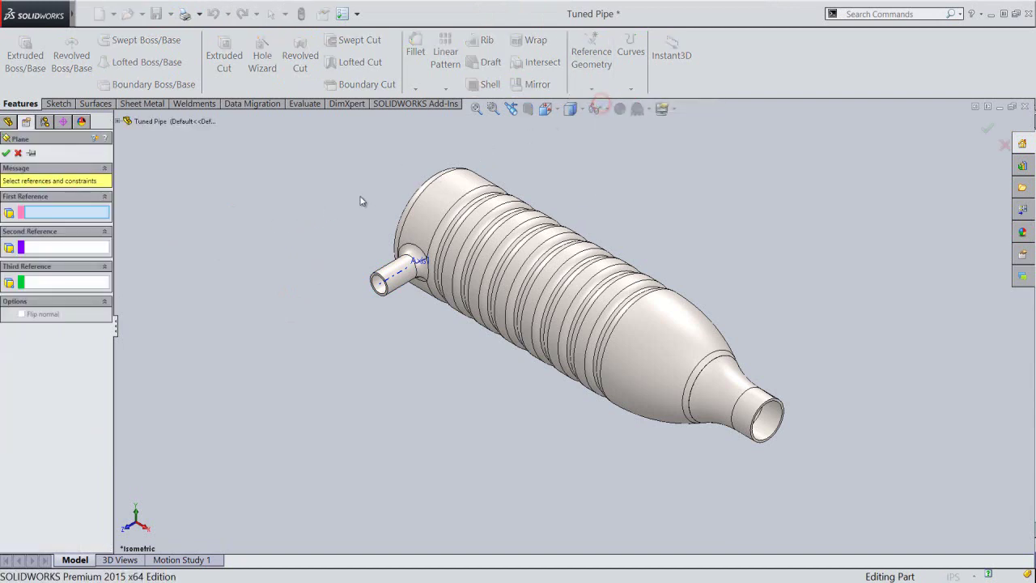
click(399, 269)
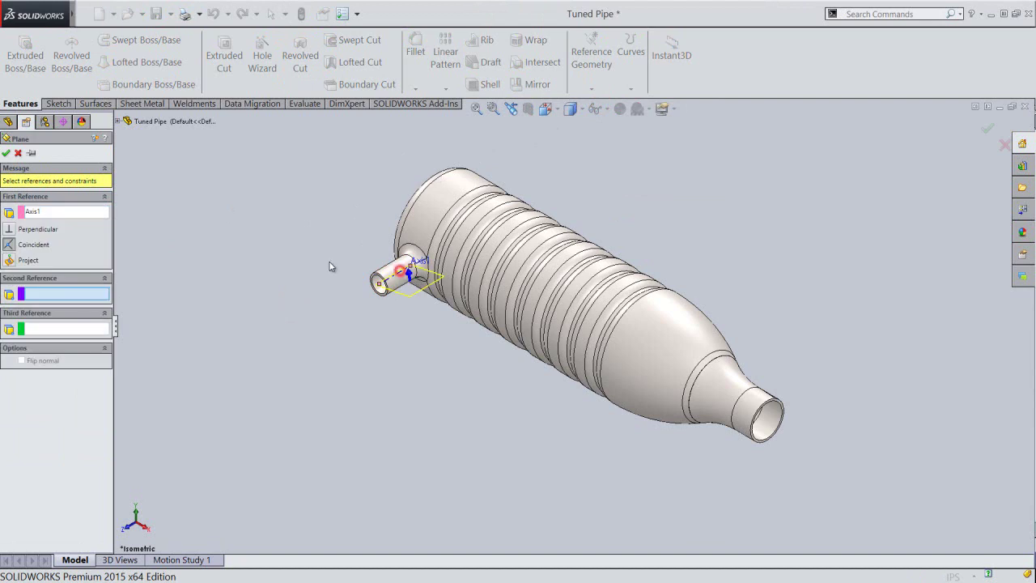
click(118, 121)
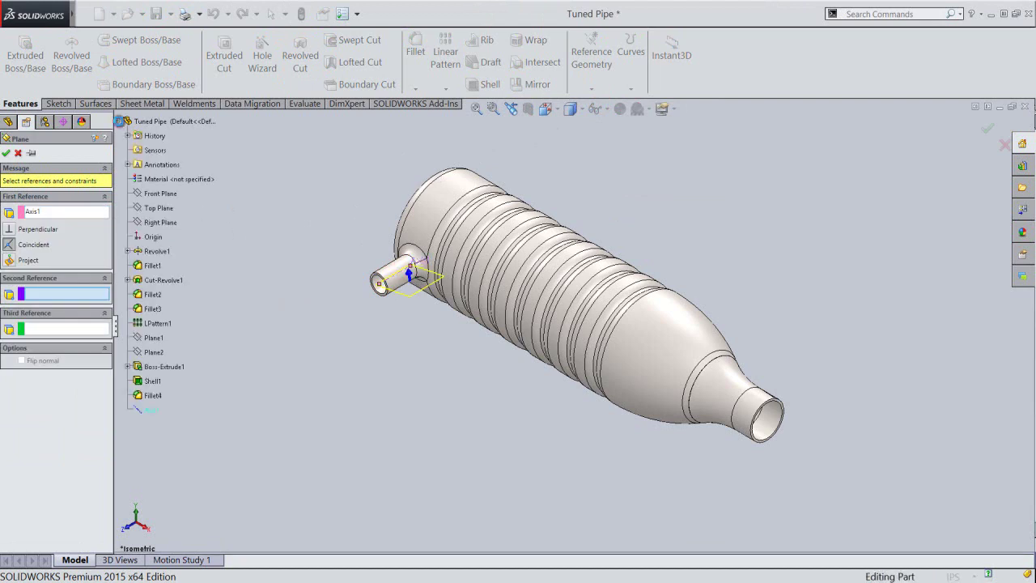
click(148, 208)
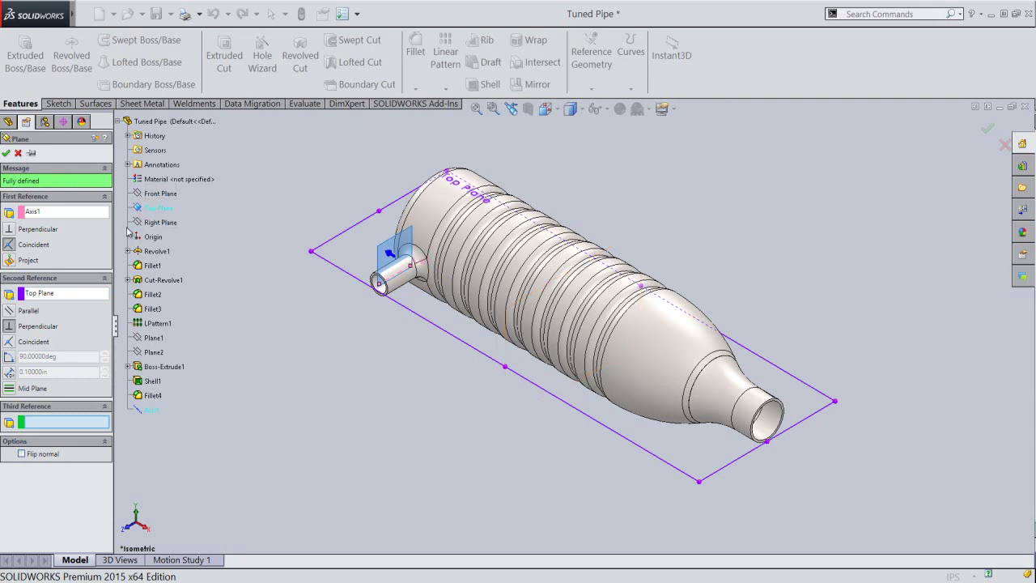
click(8, 357)
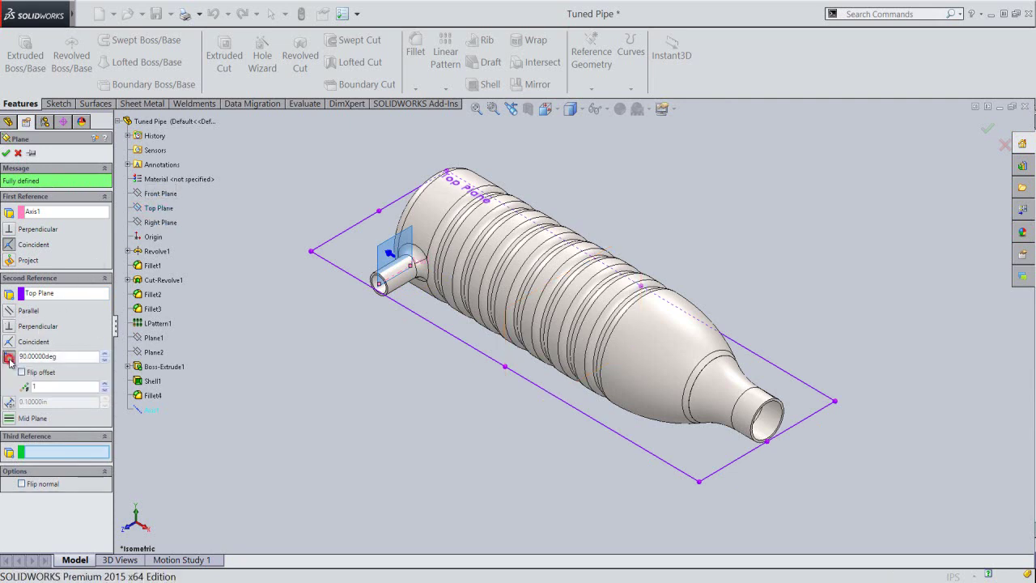
click(65, 359)
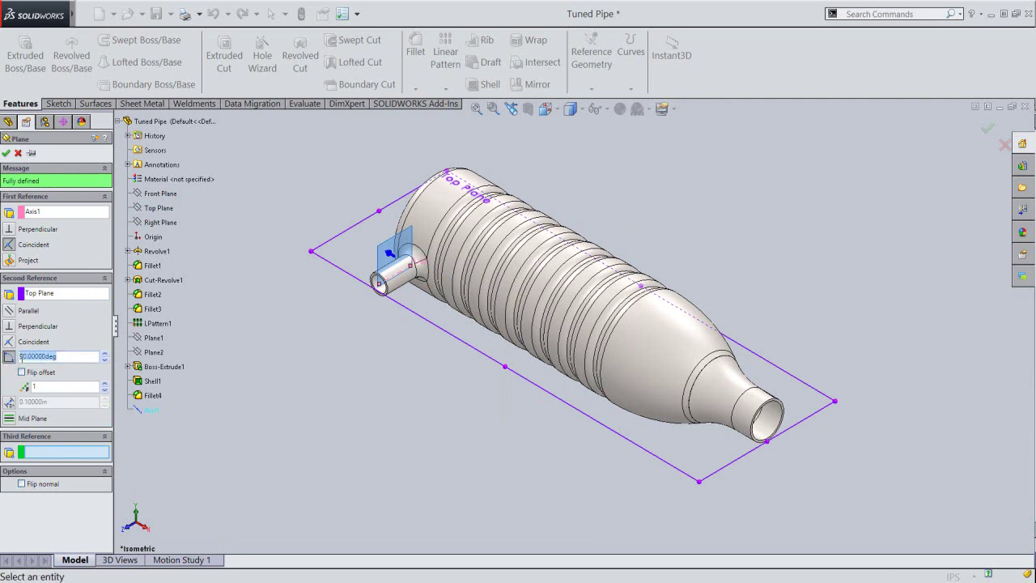
text(10)
key(Return)
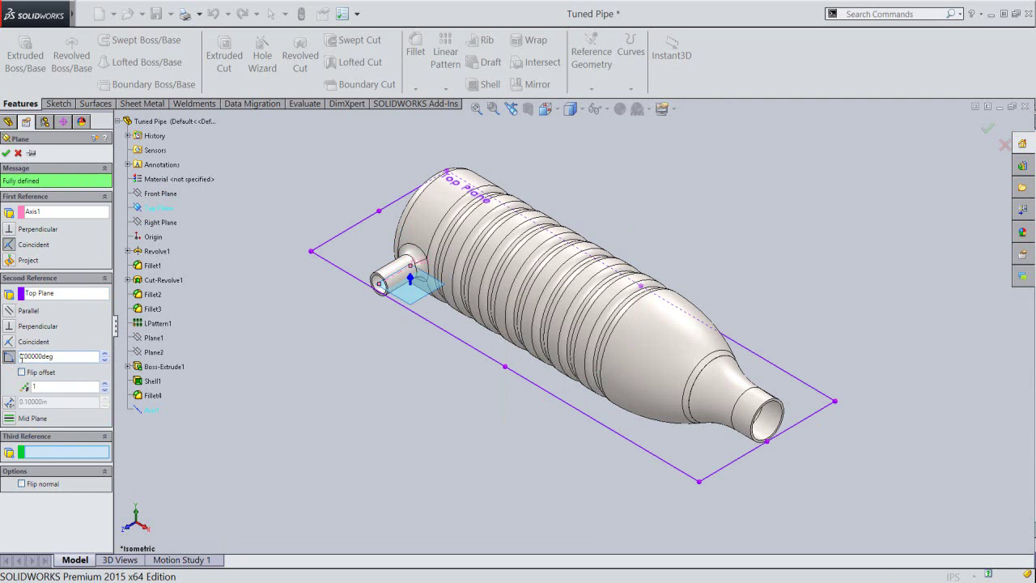
click(6, 154)
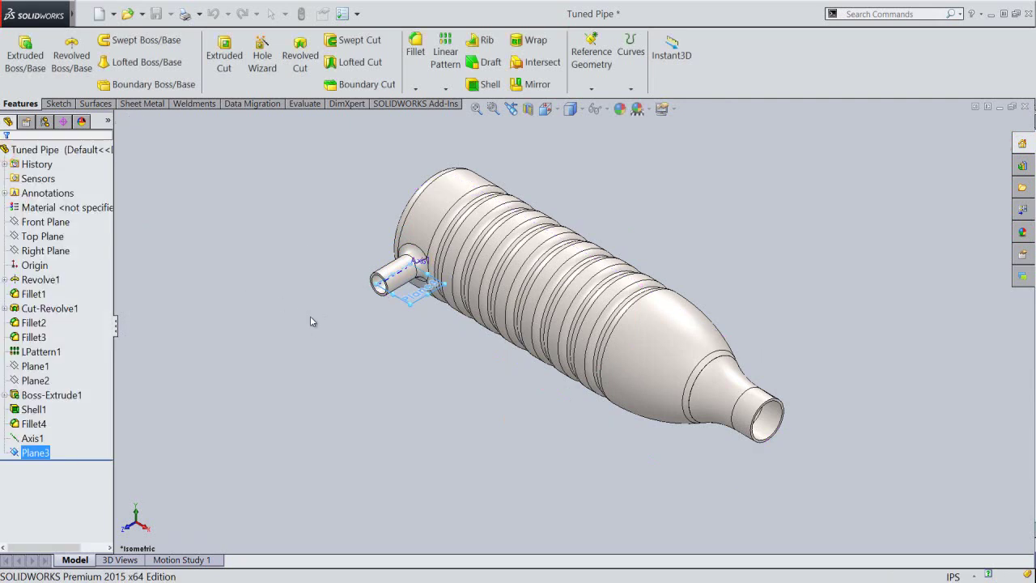
click(310, 317)
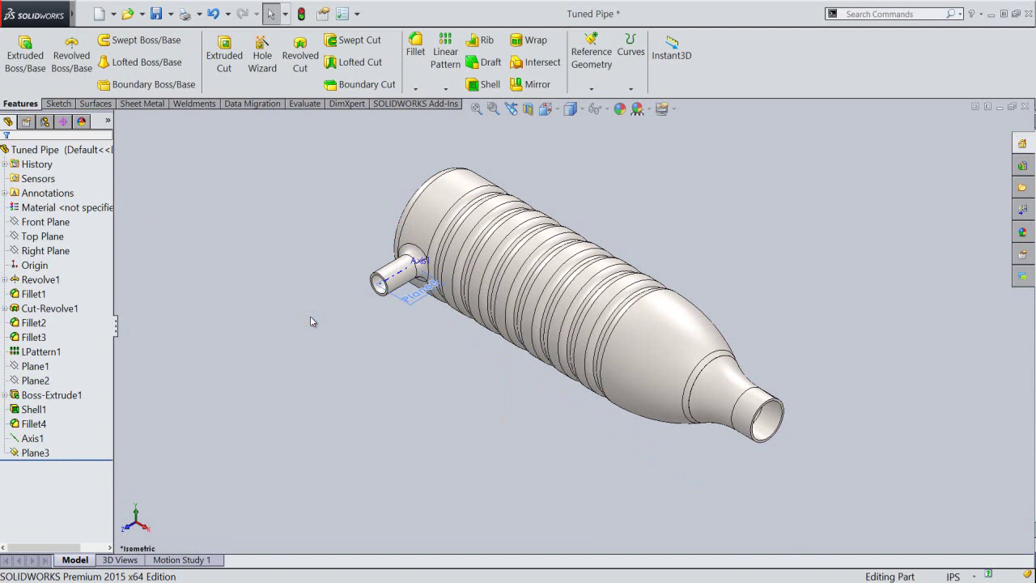
Create Plane4 tangent to the pipe's cylindrical face and parallel to Plane3.
click(587, 90)
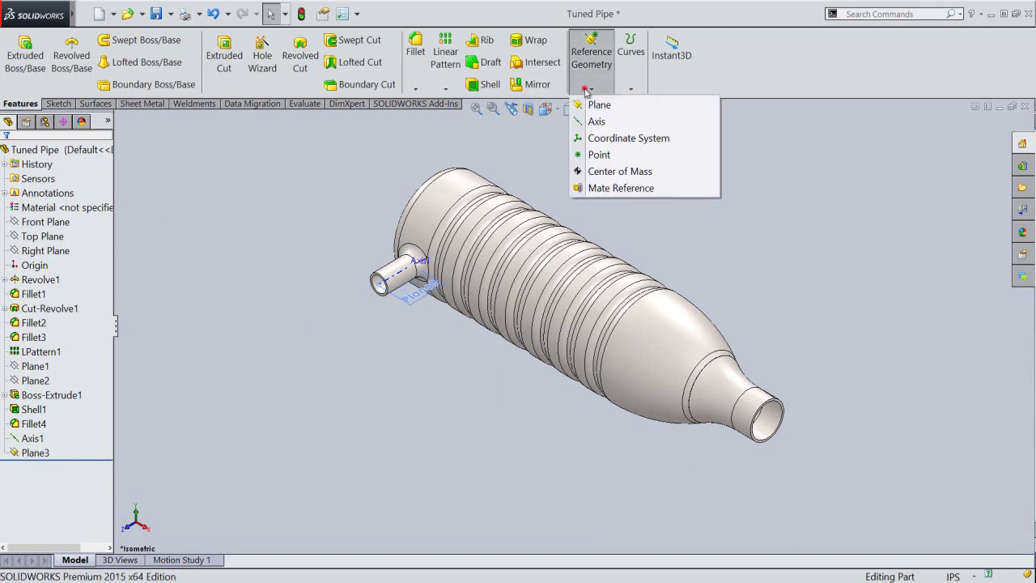
click(598, 104)
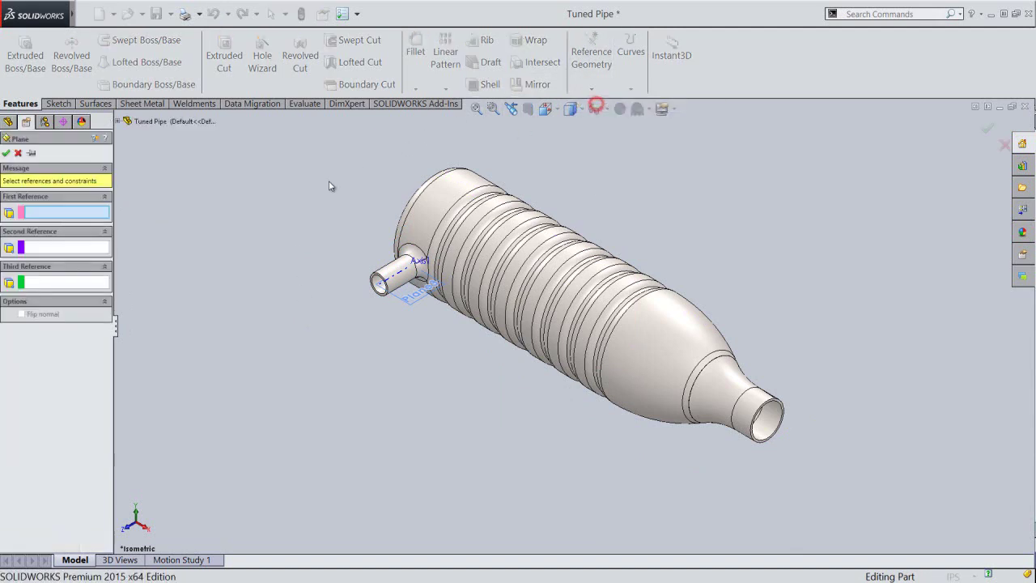
click(447, 203)
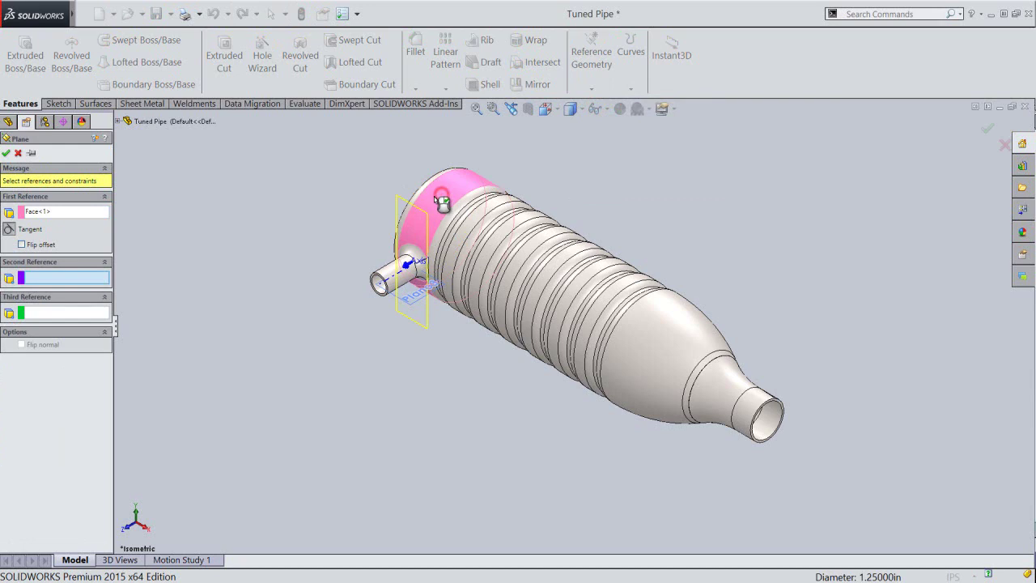
click(402, 302)
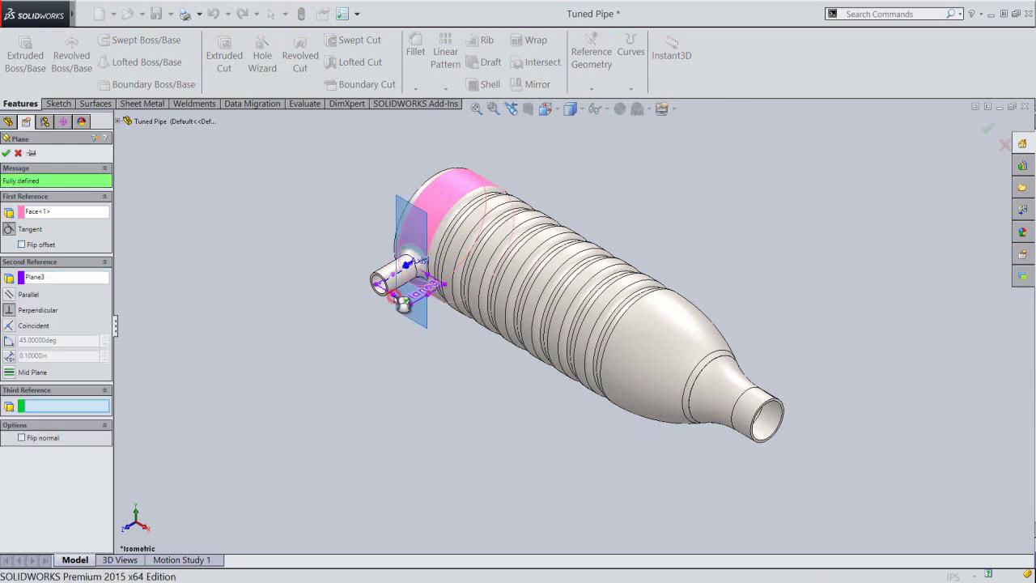
click(10, 296)
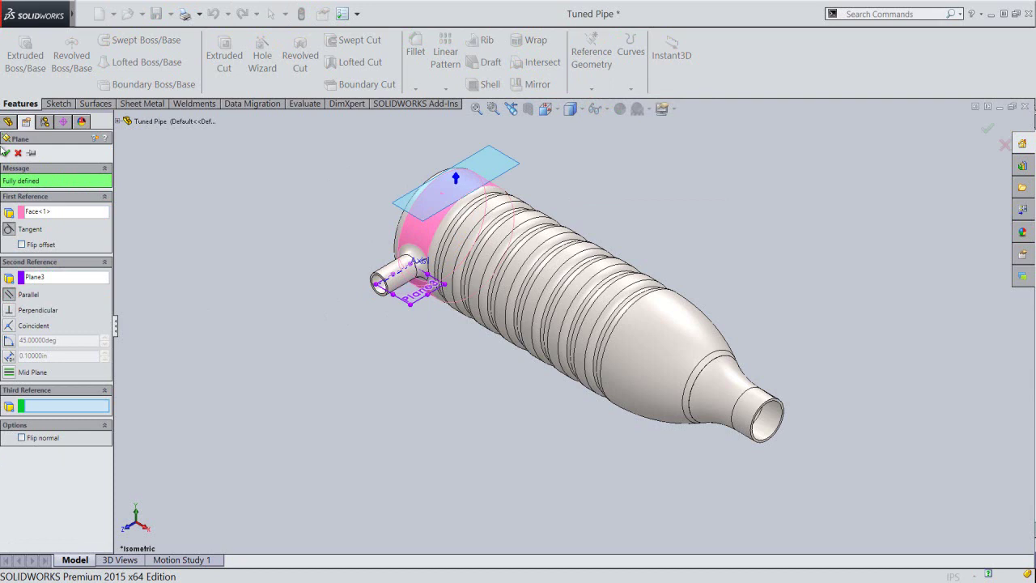
click(6, 154)
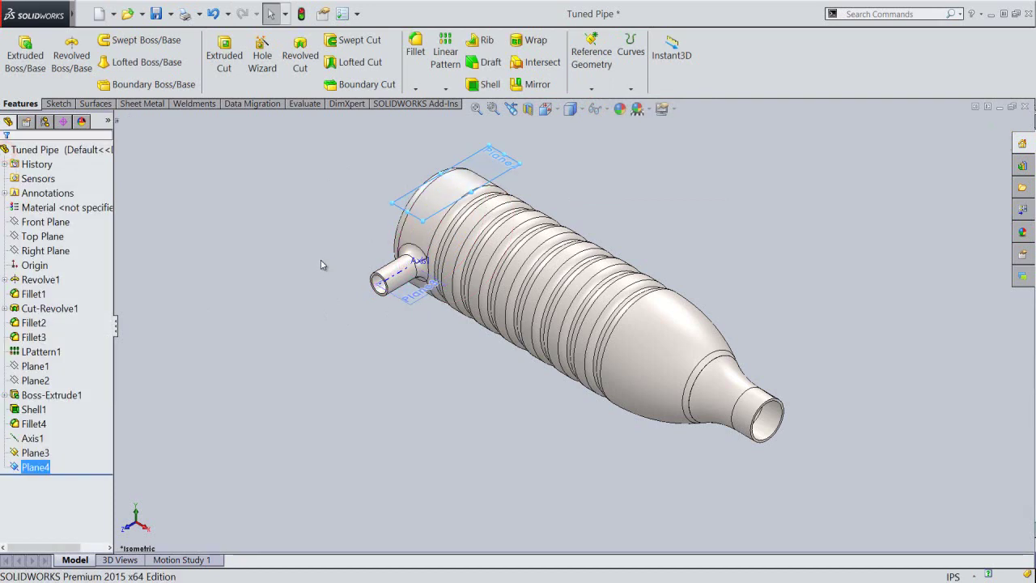
Hide Axis1 and Plane3 and save the part.
click(34, 438)
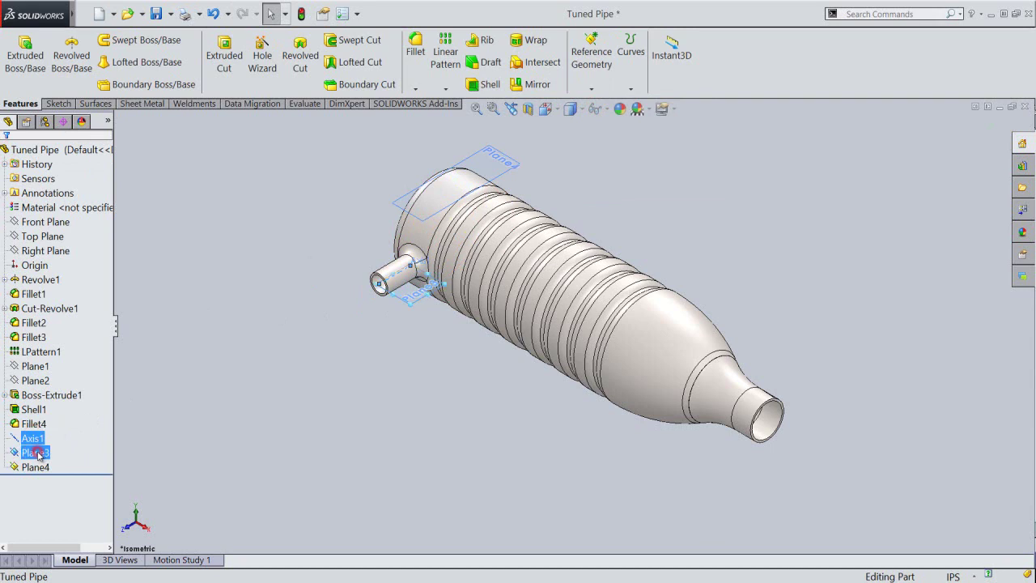
click(42, 432)
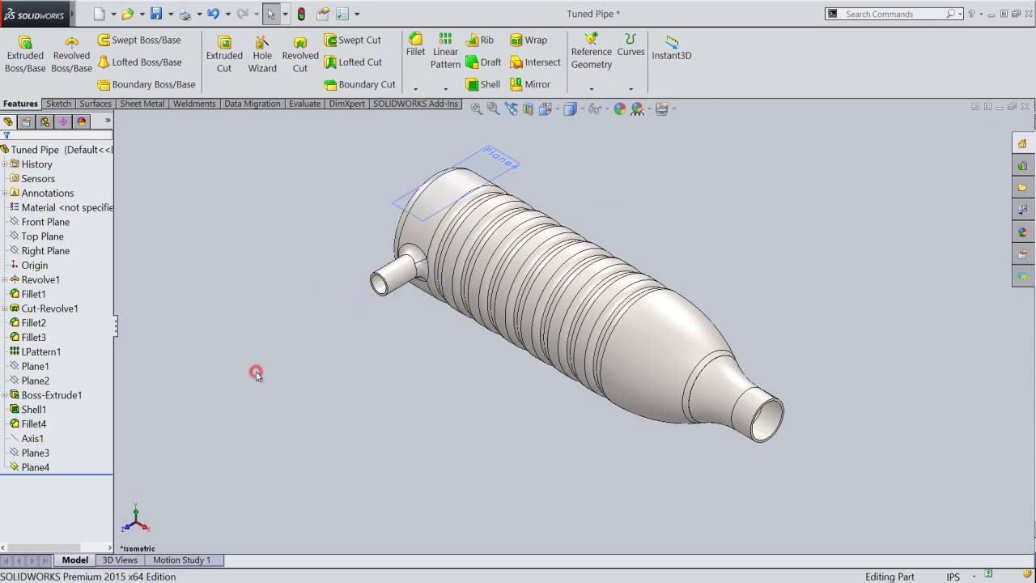
key(ctrl+s)
click(275, 363)
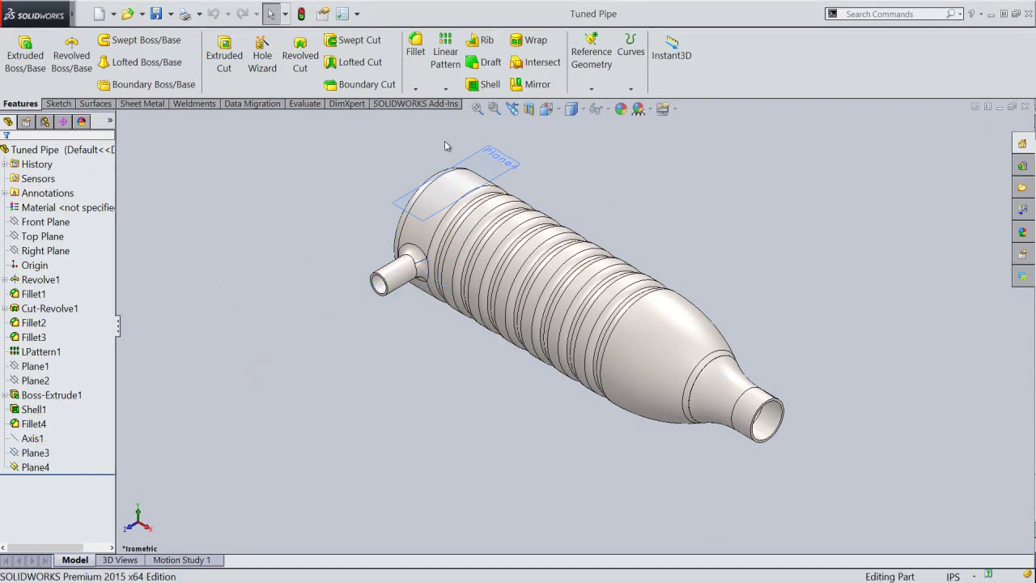
click(482, 158)
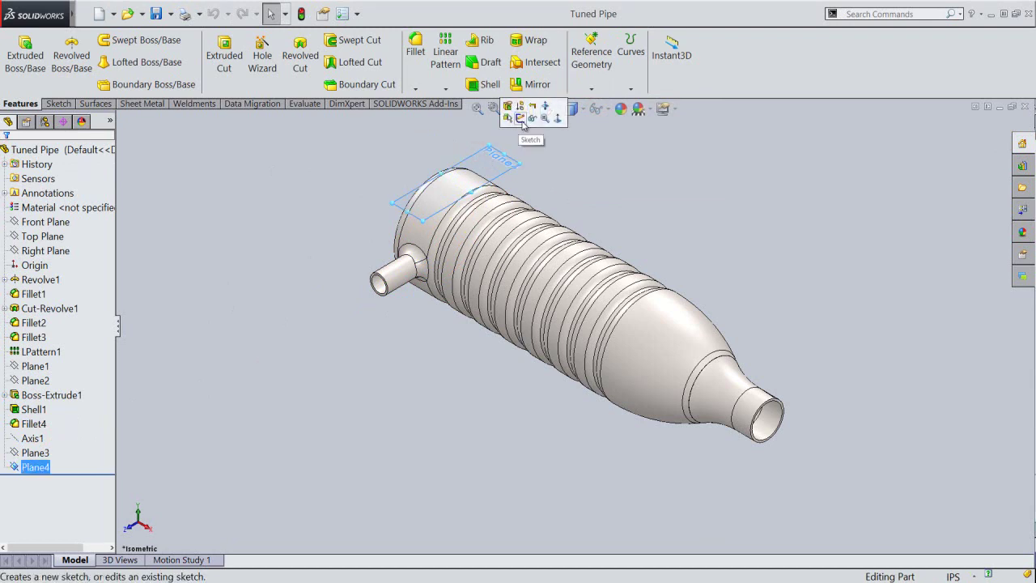
Start a sketch on Plane4 and view it normal to the plane.
click(521, 120)
click(546, 108)
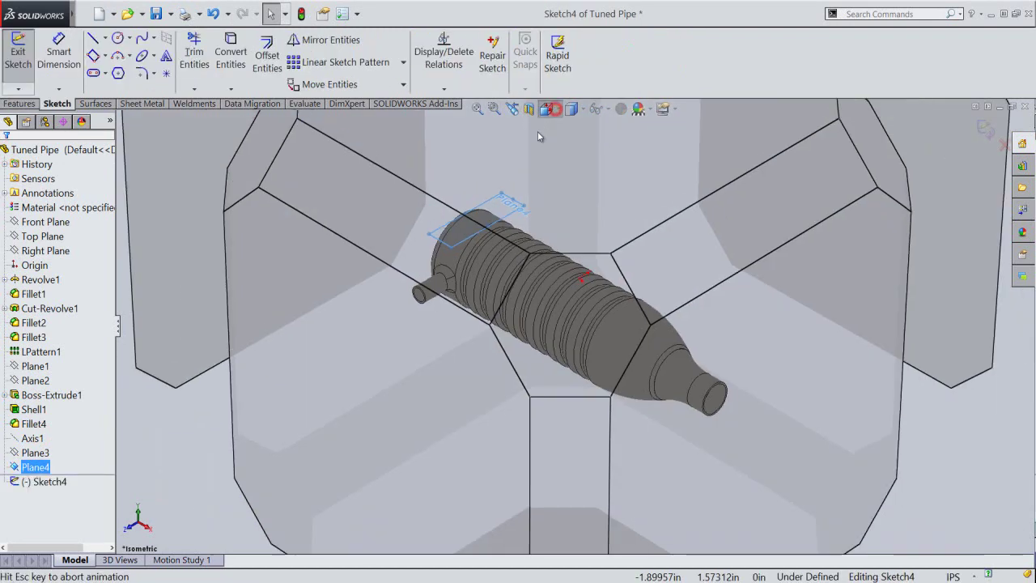
click(543, 246)
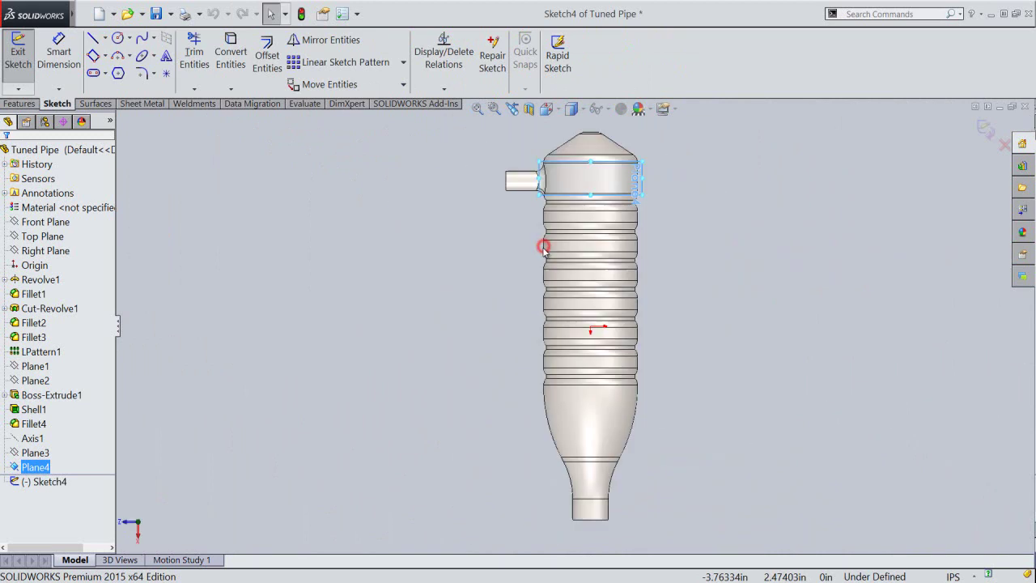
click(396, 346)
key(ctrl+shift+z)
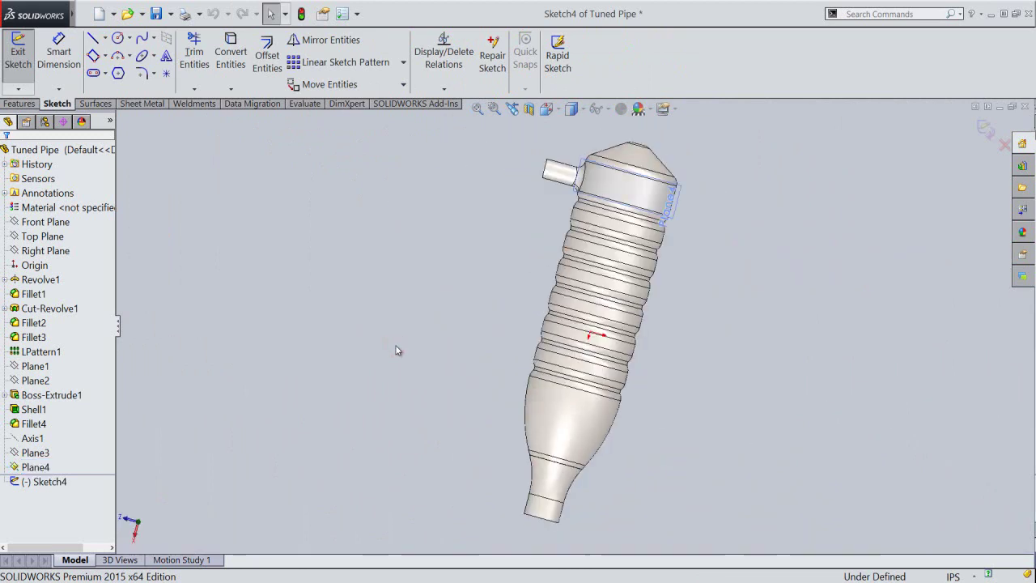
key(ctrl+shift+z)
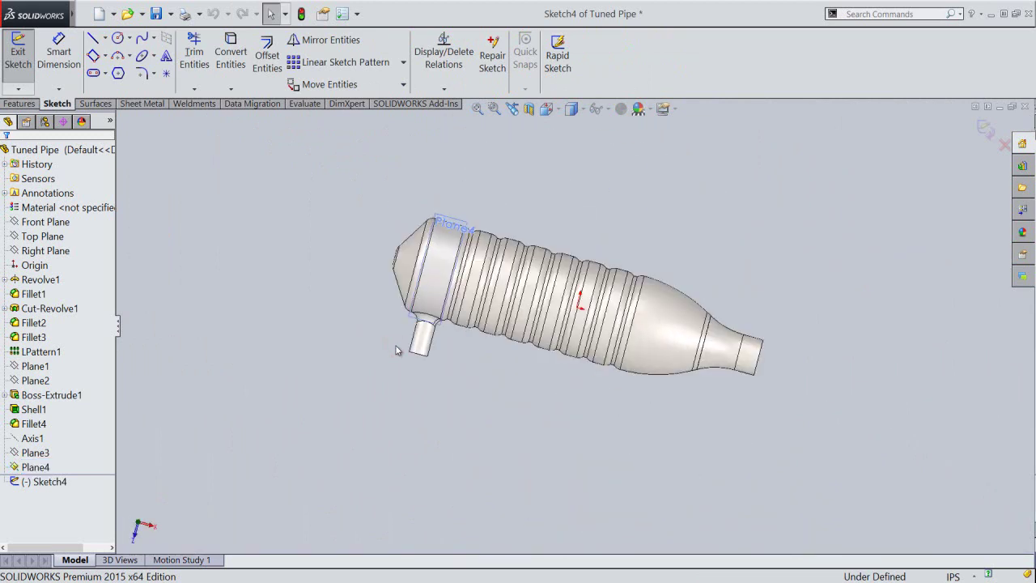
key(ctrl+shift+z)
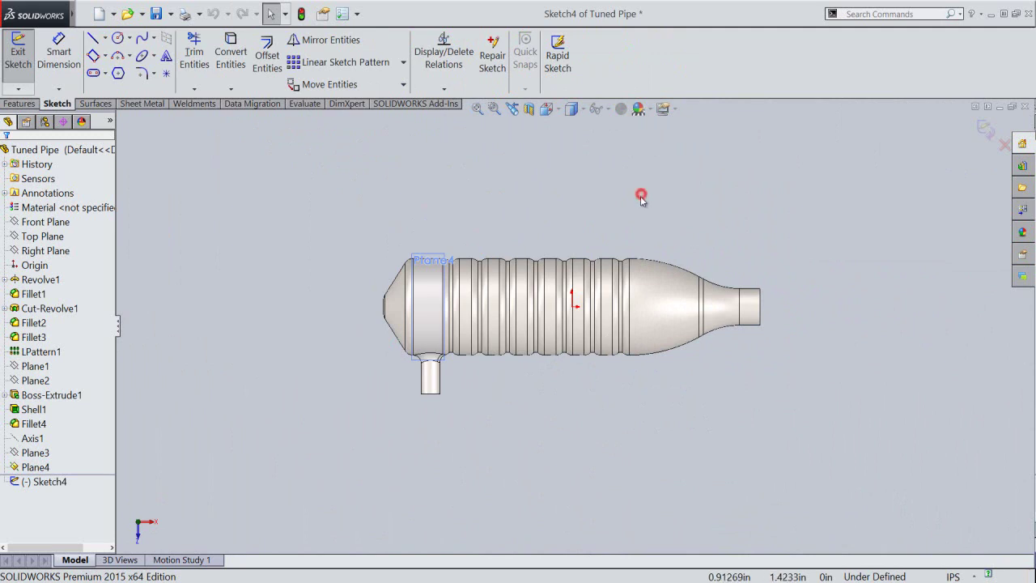
Draw a horizontal infinite-length construction centerline through the origin.
right_click(642, 197)
click(656, 409)
click(43, 362)
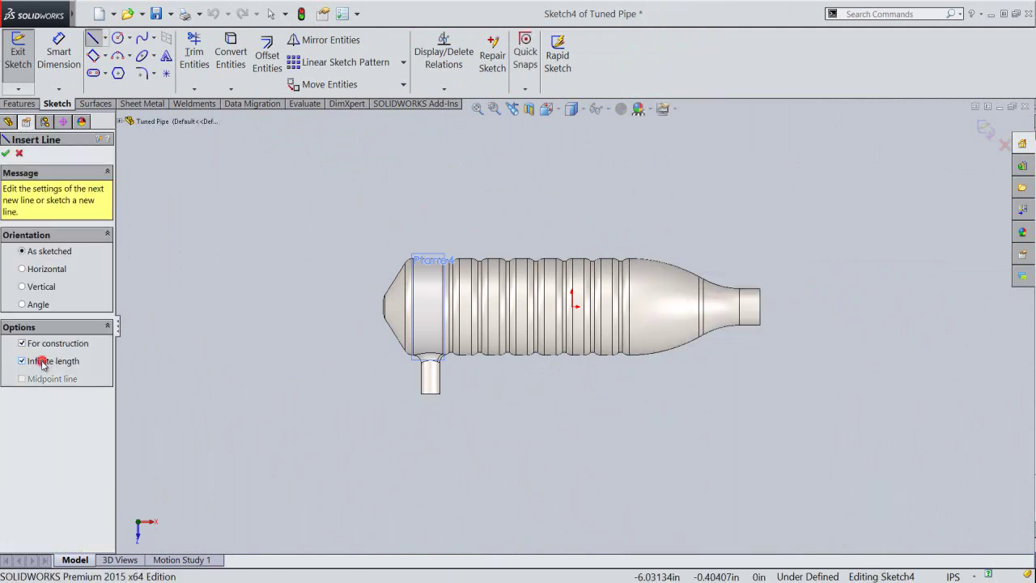
click(48, 272)
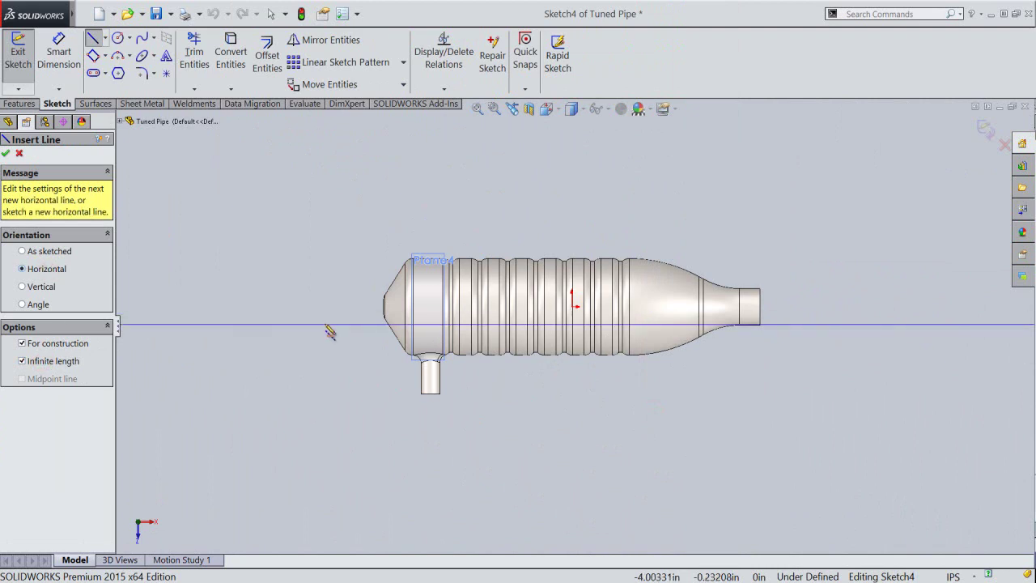
click(572, 308)
right_click(610, 179)
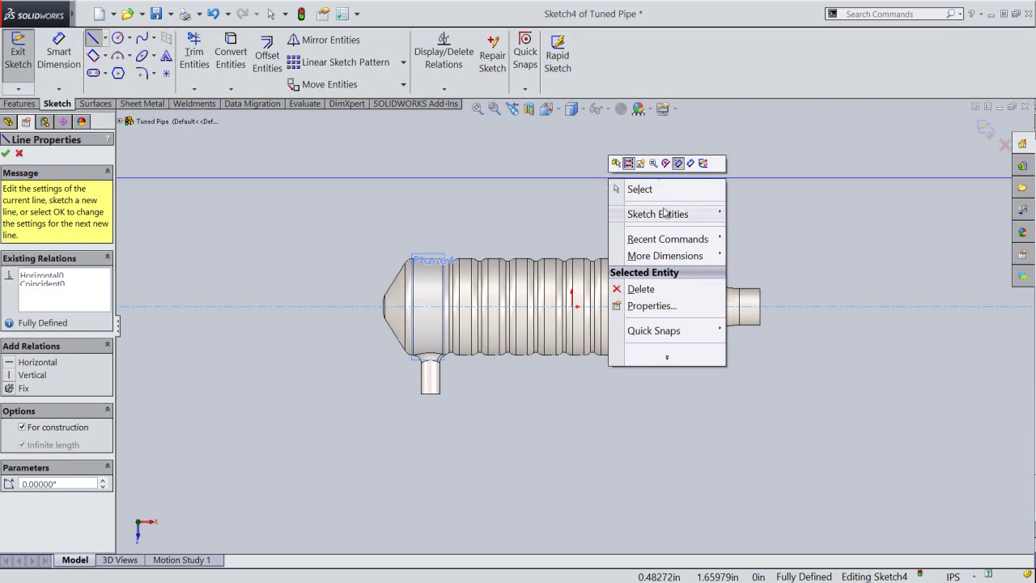
Draw a small center rectangle centered on the centerline.
click(682, 213)
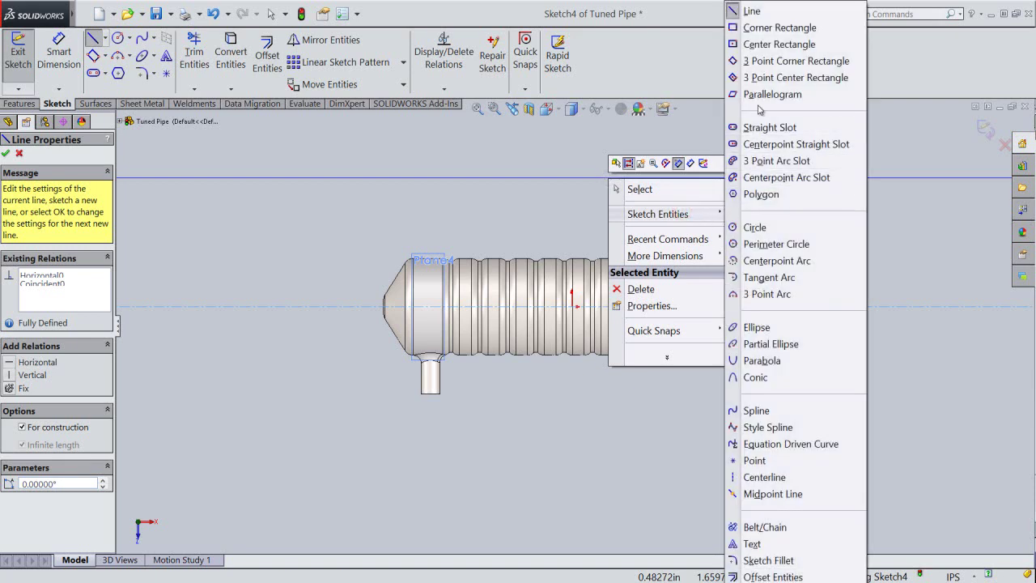
click(779, 43)
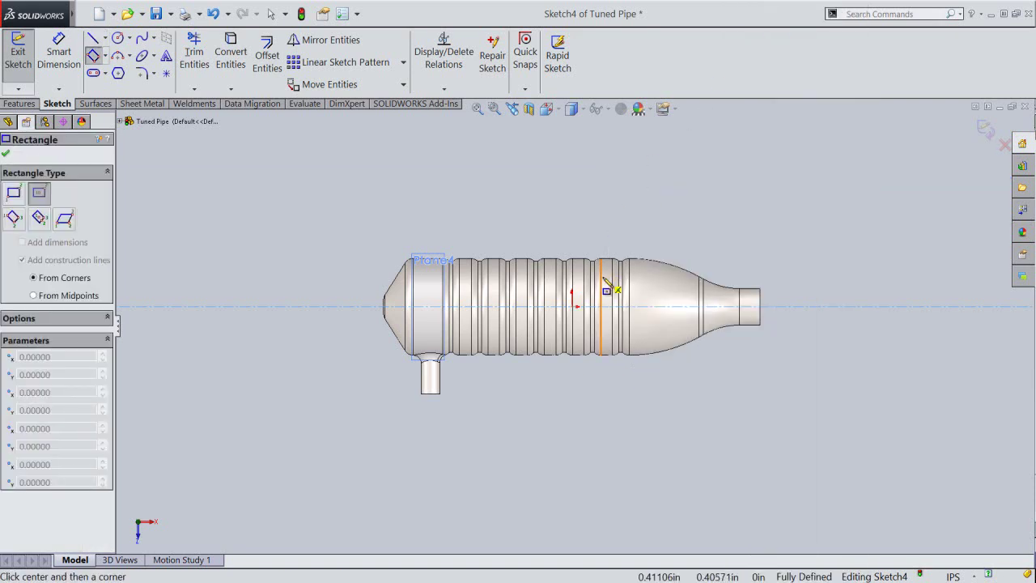
scroll(611, 275, down, 2)
click(520, 326)
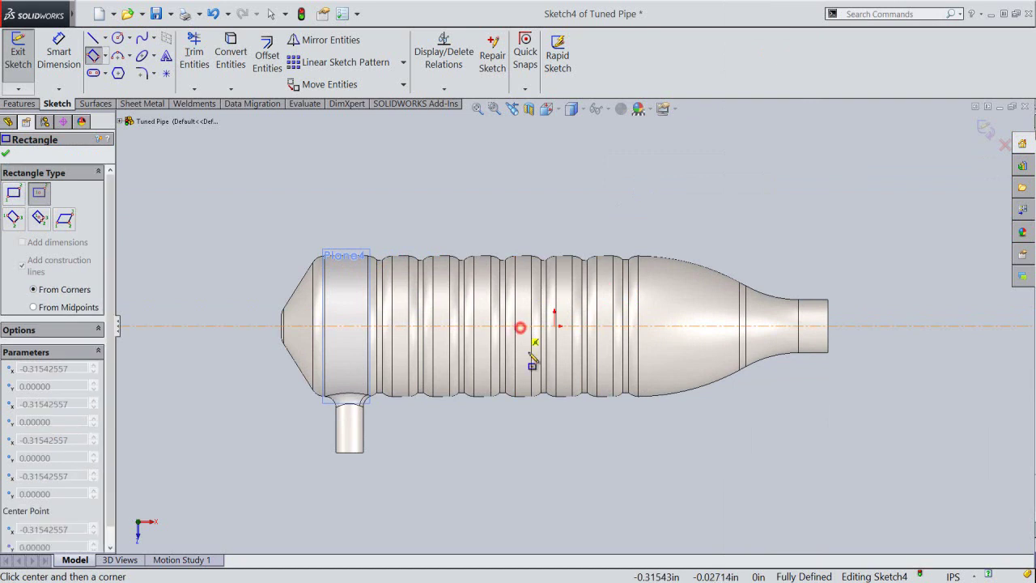
click(544, 365)
Dimension the rectangle's top edge to a width of 0.1875 in.
right_click(638, 182)
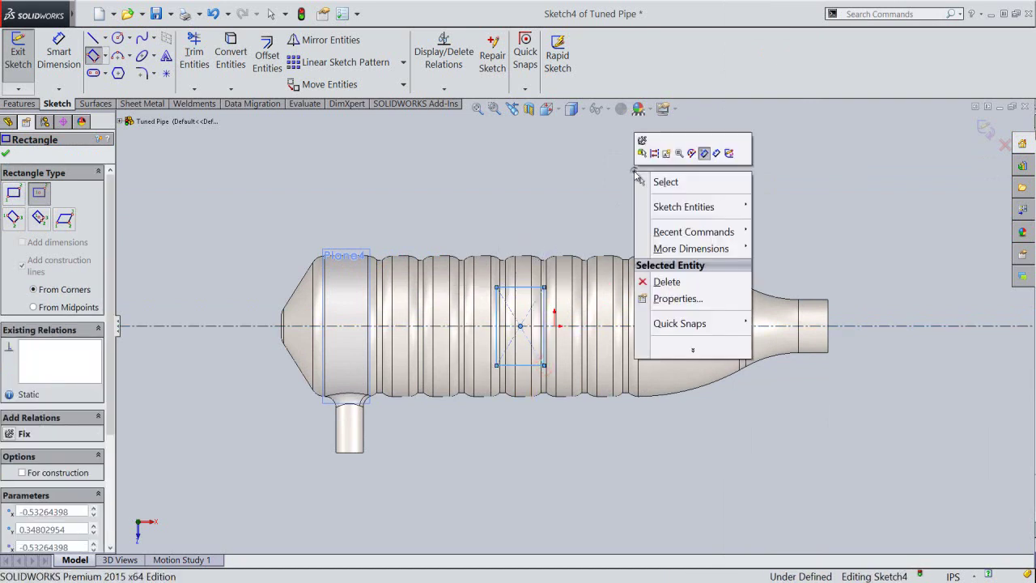
click(716, 150)
click(531, 290)
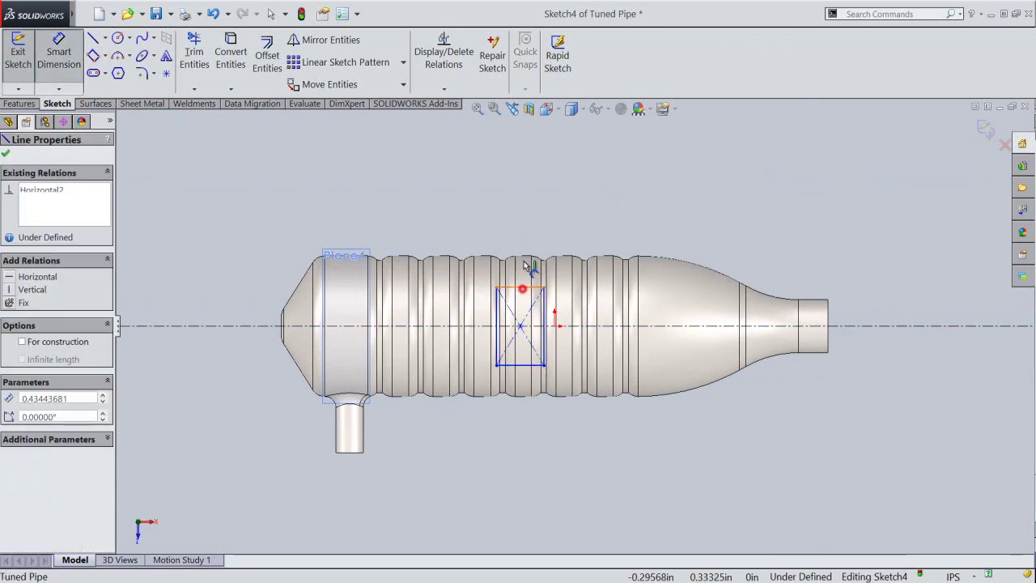
click(519, 237)
text(=)
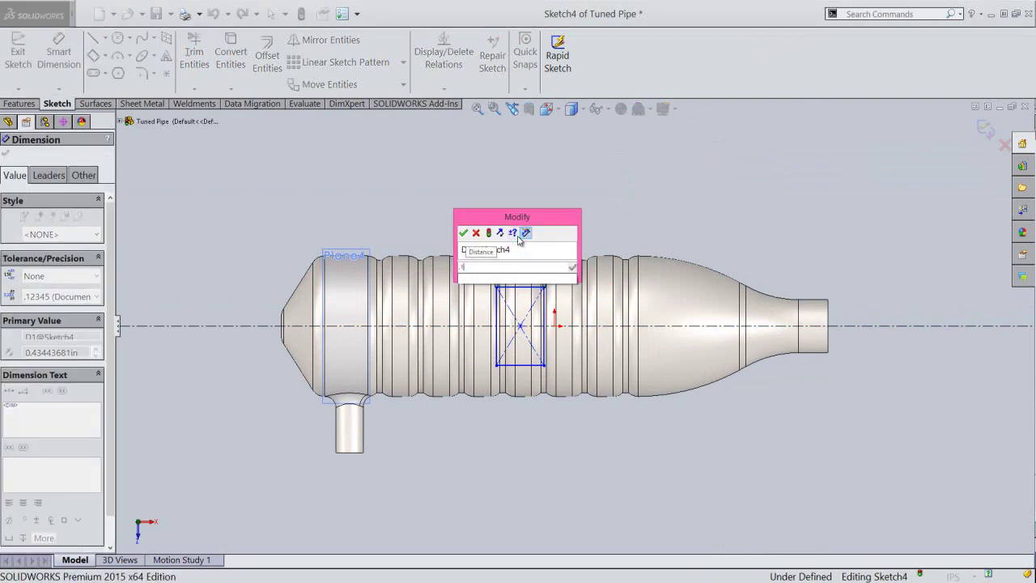
key(Escape)
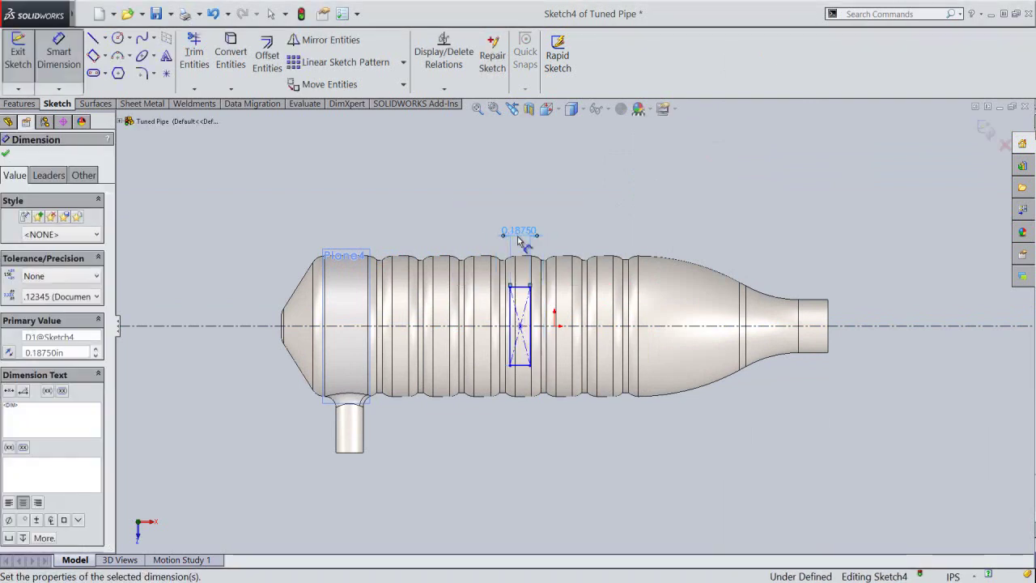
click(589, 201)
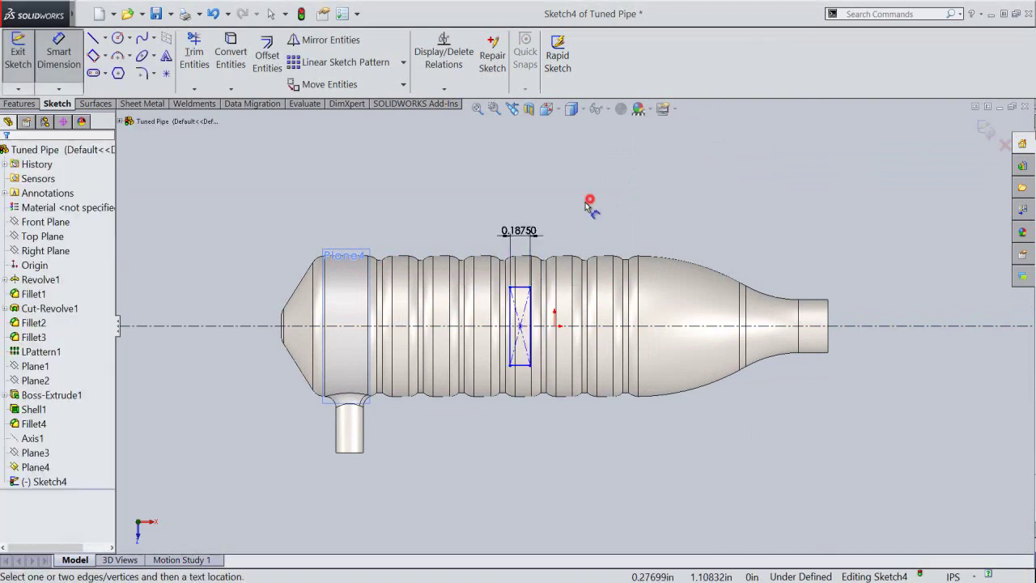
Set the rectangle's height equal to its width using the D1@Sketch4 equation.
click(509, 306)
click(491, 318)
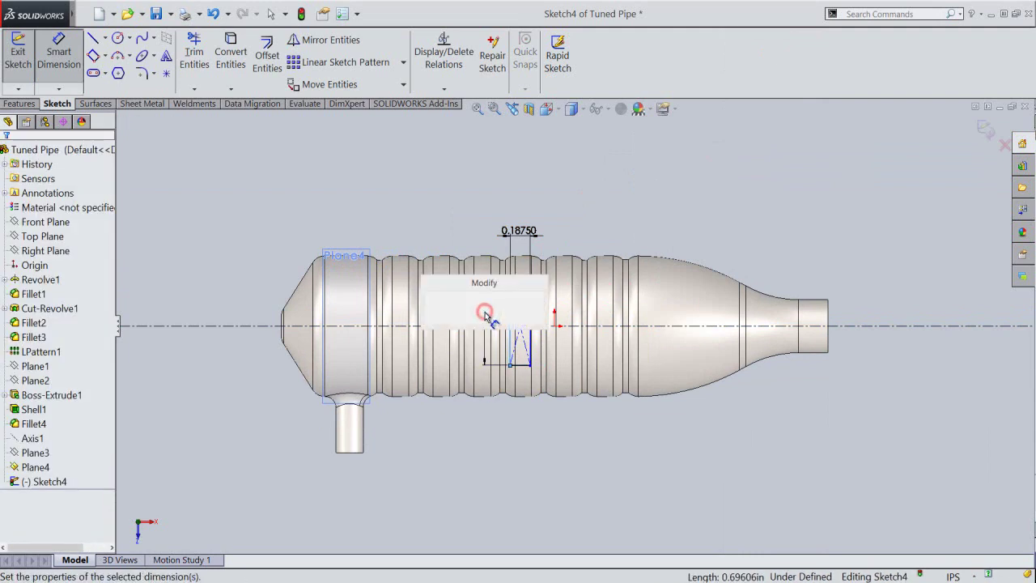
text(=)
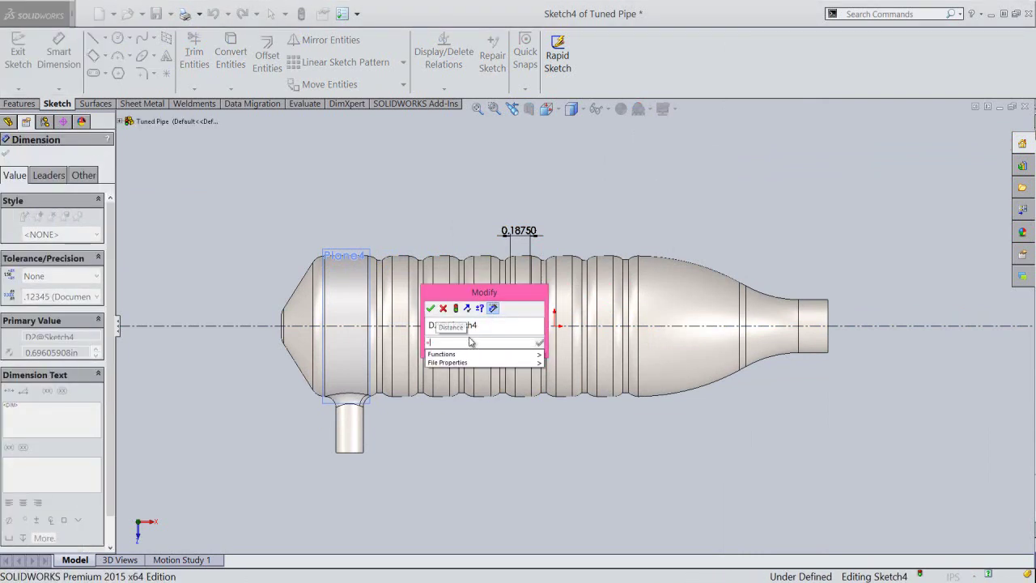
click(517, 231)
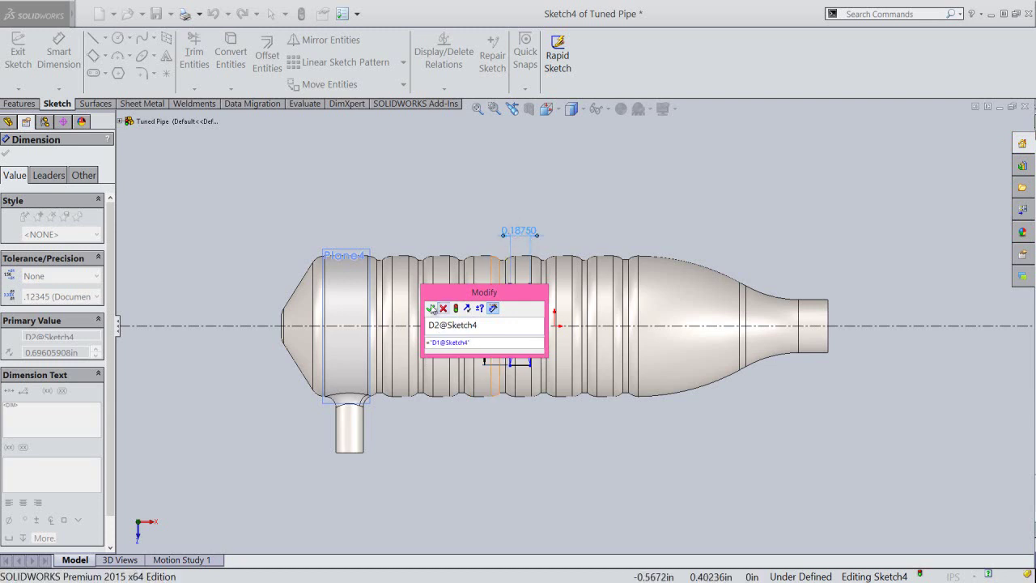
click(430, 308)
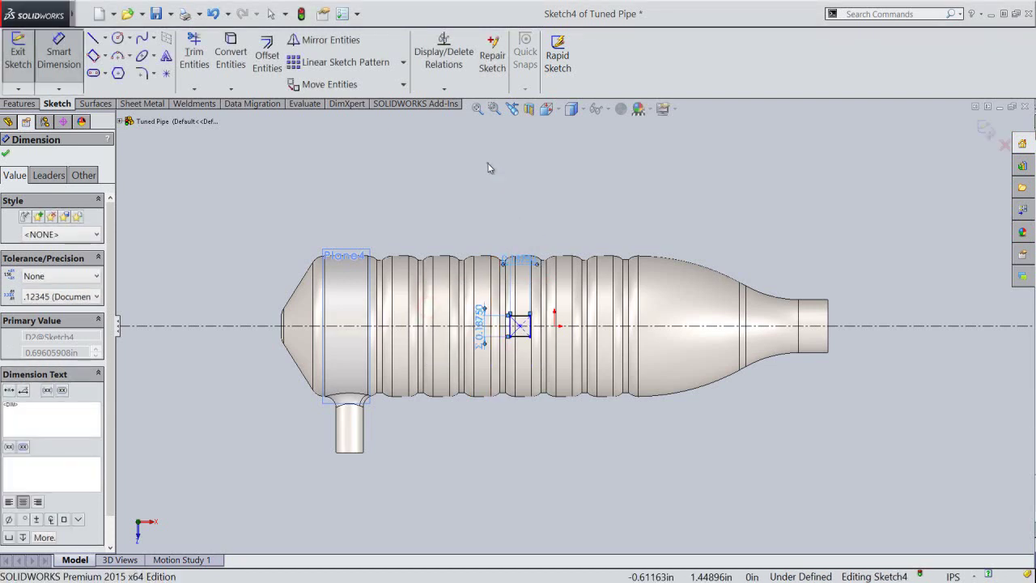
right_click(489, 164)
click(529, 84)
Dimension the square 3.08675 in from the pipe's outlet end to fully define Sketch4.
scroll(404, 320, down, 2)
right_click(569, 185)
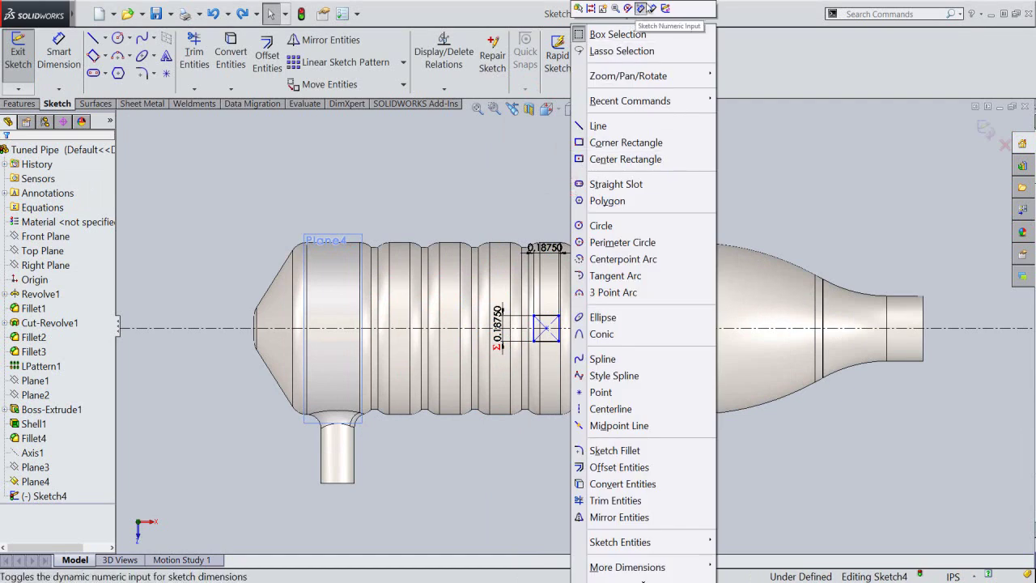
click(652, 8)
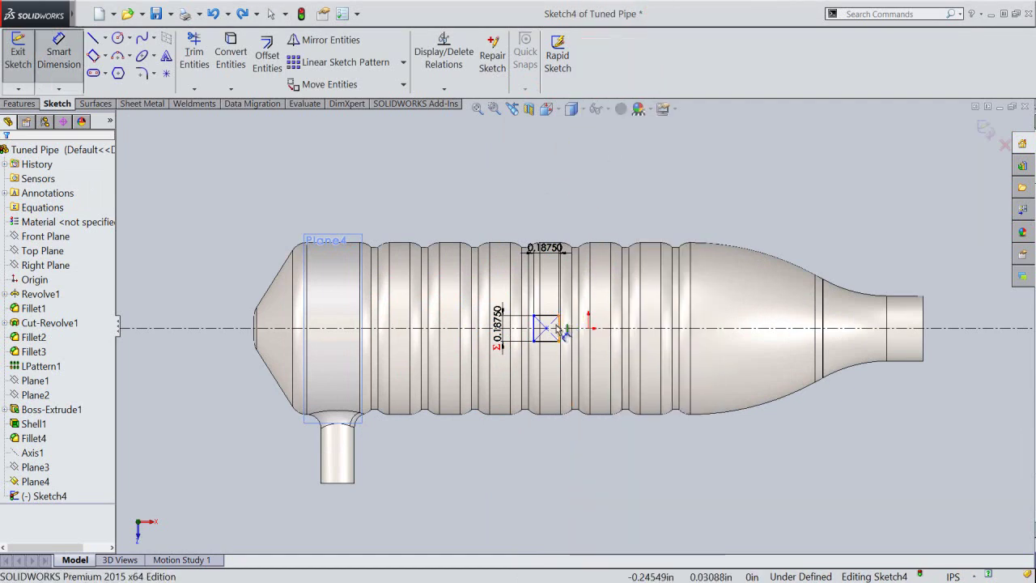
drag(561, 330, 923, 332)
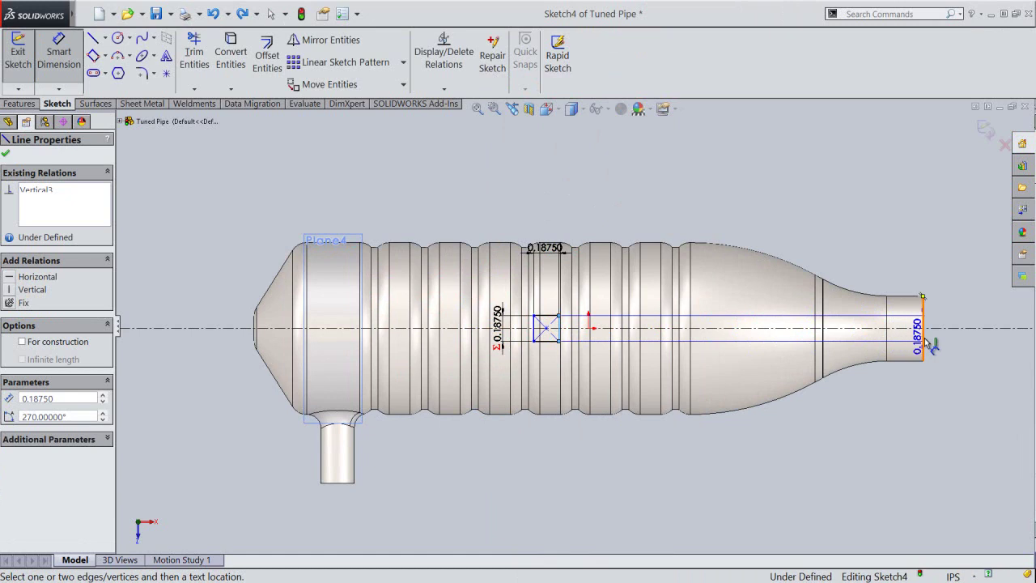
click(907, 297)
click(744, 205)
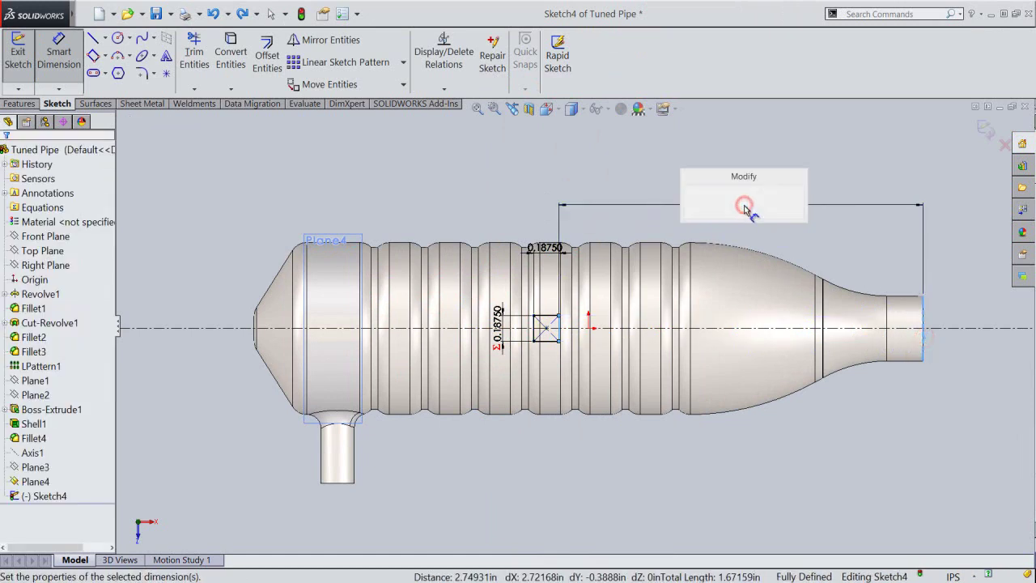
text(3.086)
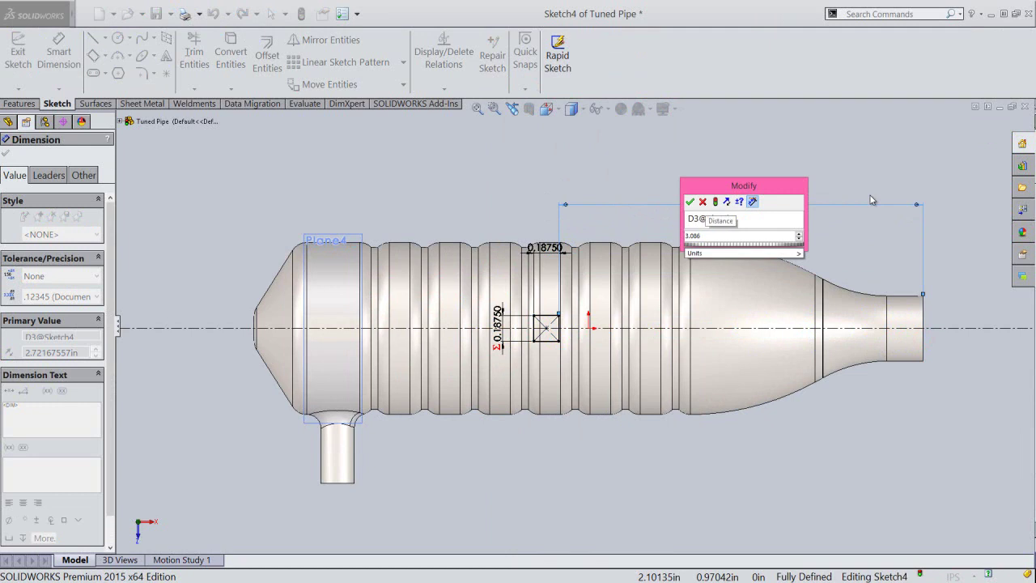
text(75)
key(Return)
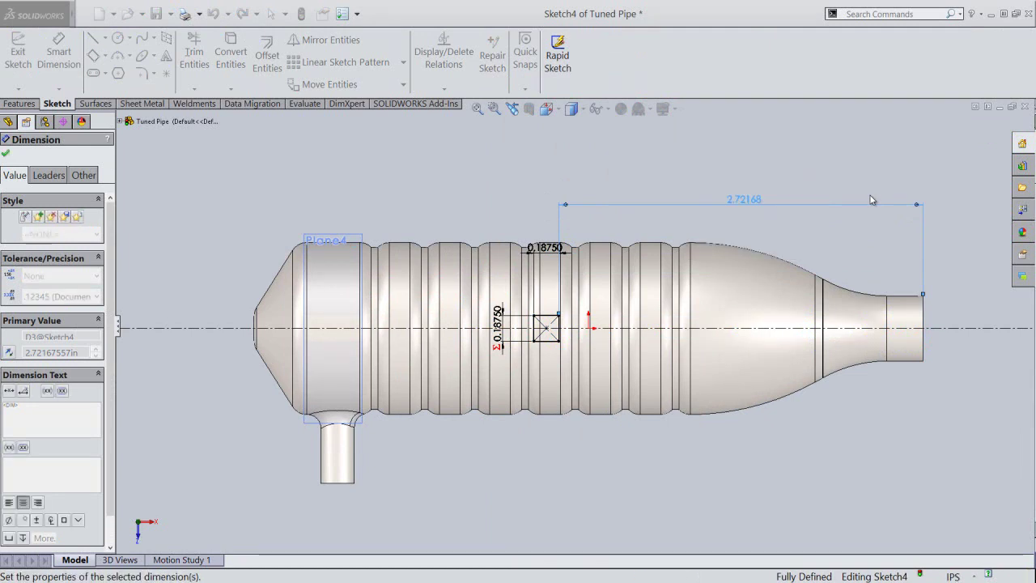
click(613, 146)
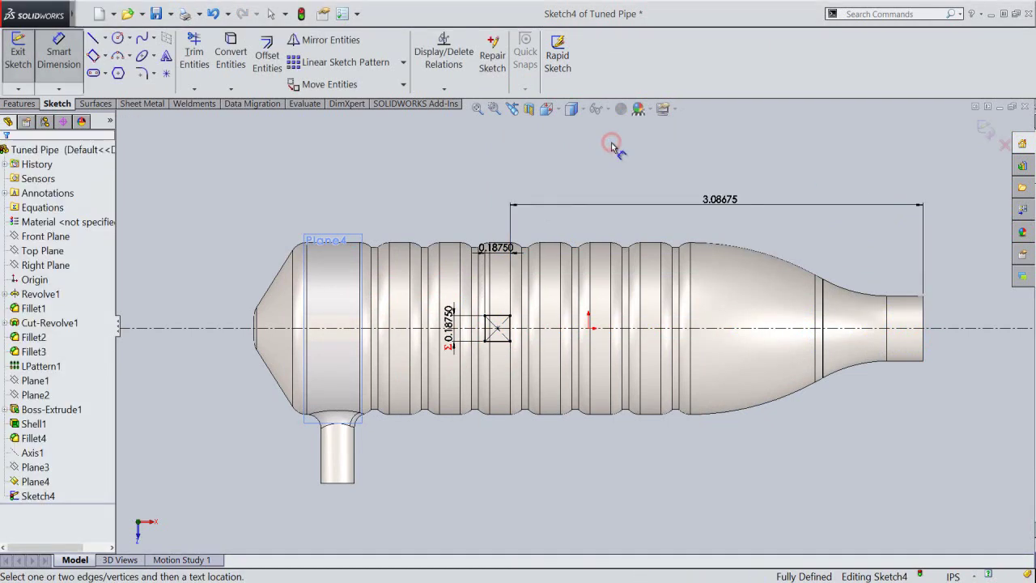
right_click(613, 143)
click(648, 80)
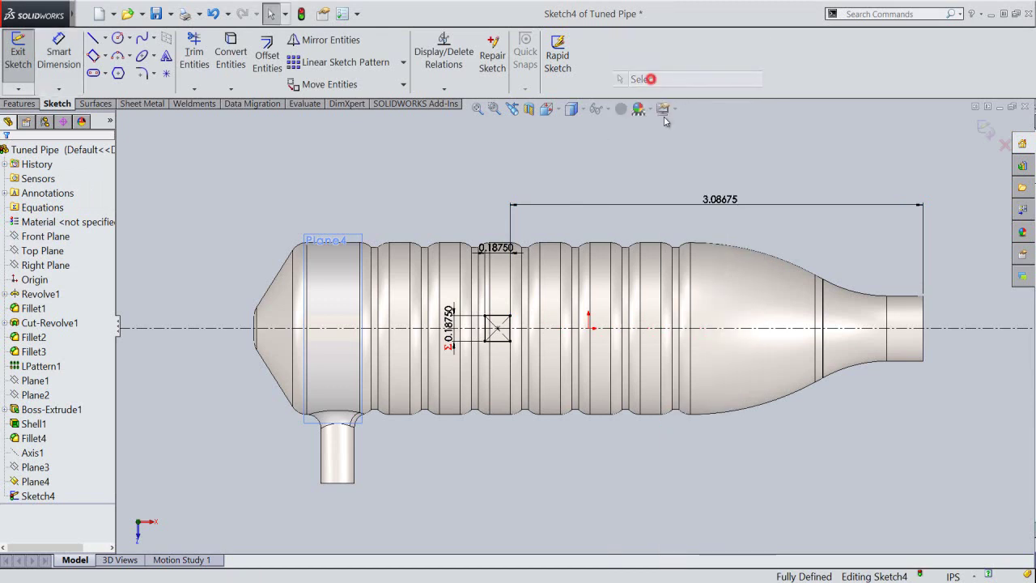
Exit the sketch, switch to isometric view, save, and hide Plane4.
click(685, 175)
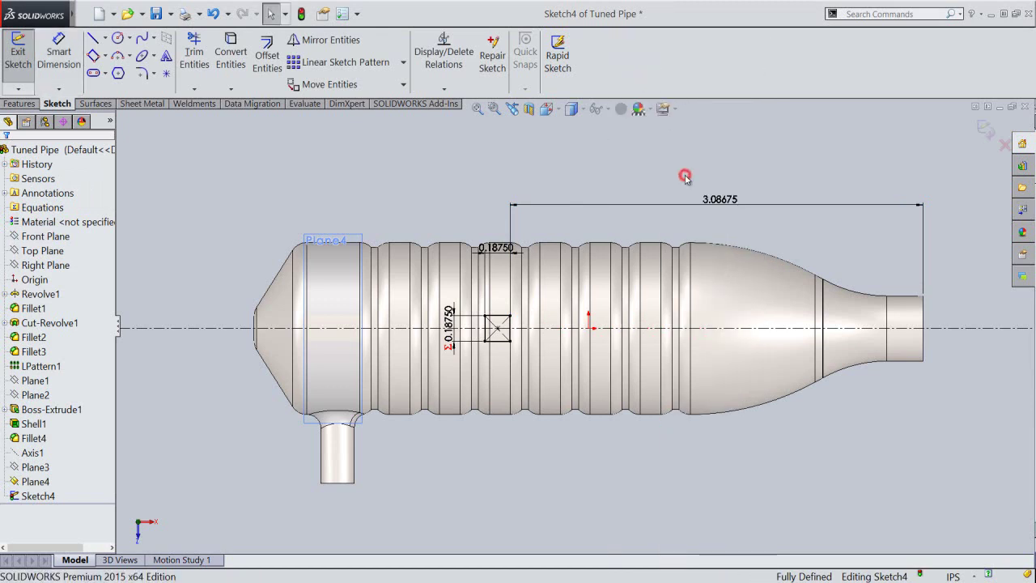
click(986, 129)
click(599, 165)
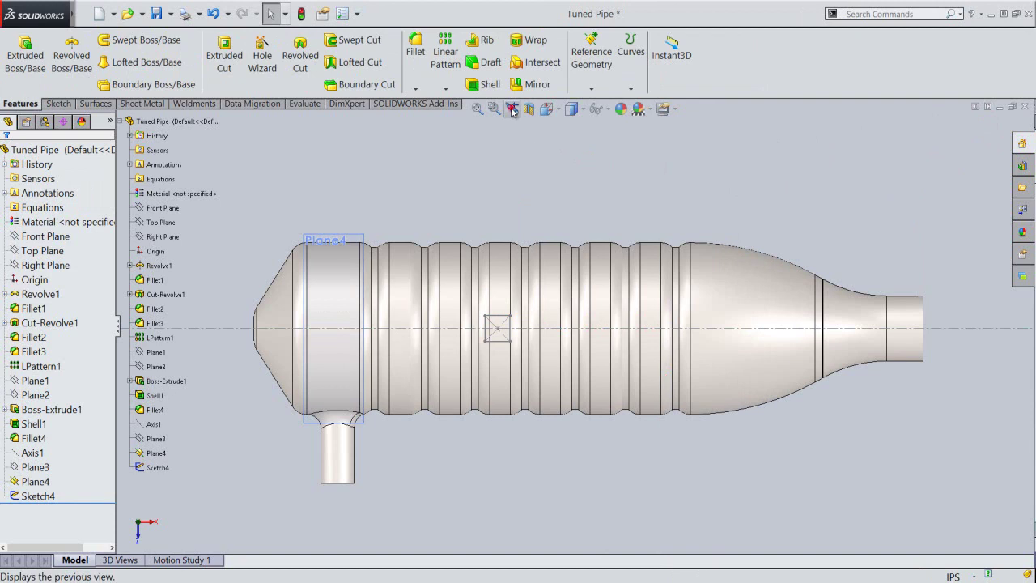
click(513, 110)
click(513, 110)
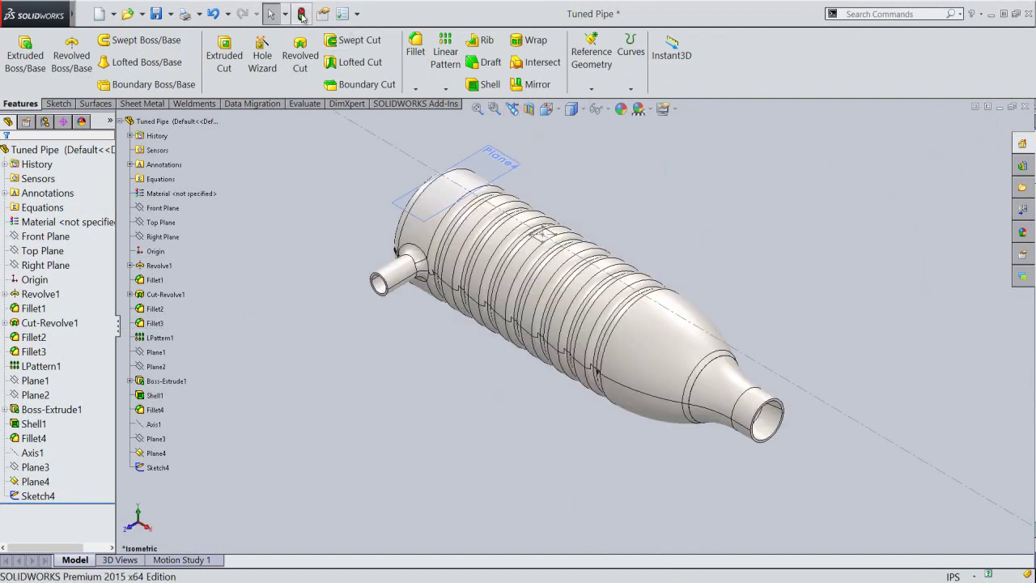
click(158, 13)
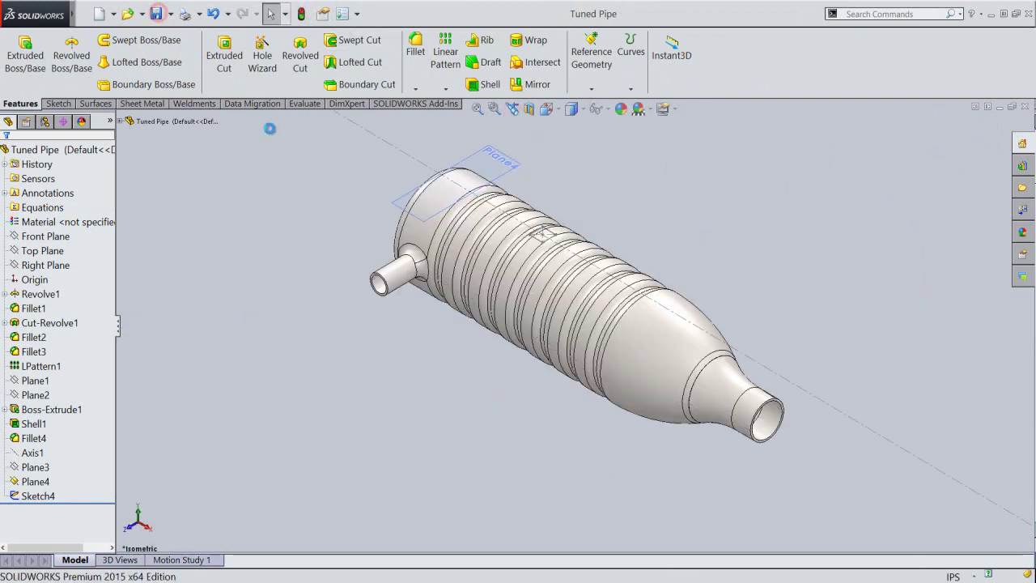
click(478, 157)
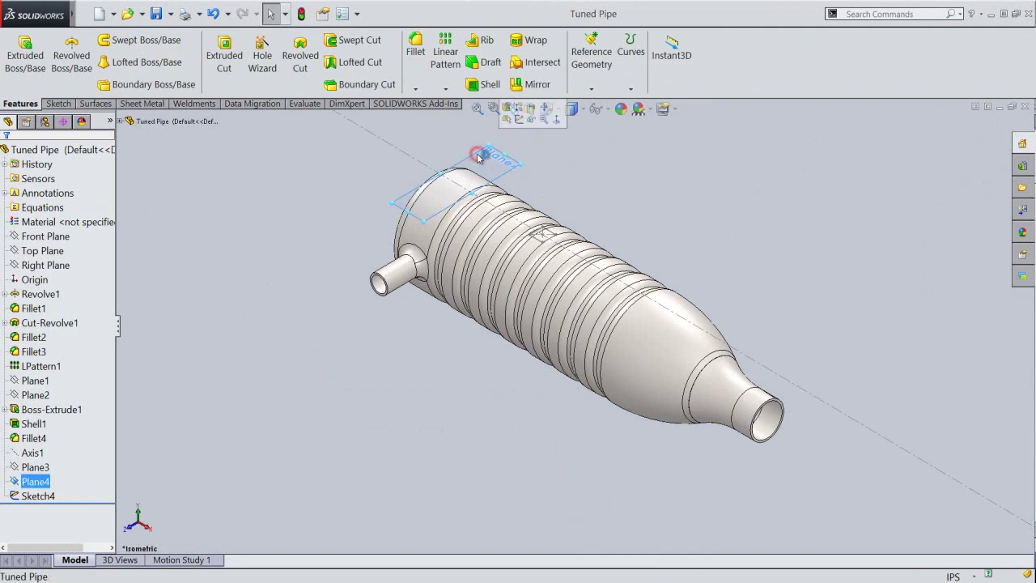
click(532, 123)
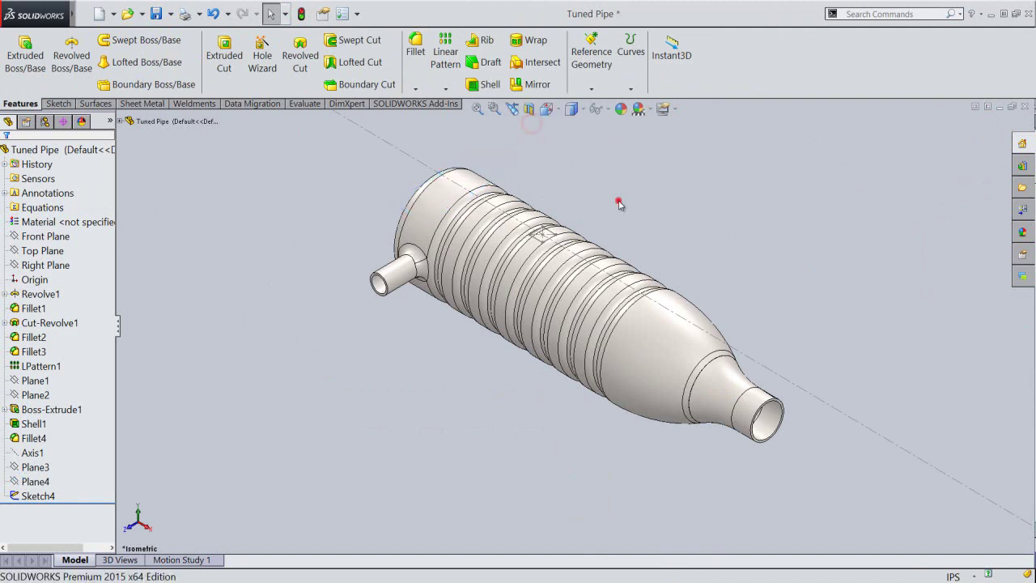
Extrude the square sketch 0.1875 in (Blind) into a block on the pipe.
scroll(619, 204, down, 2)
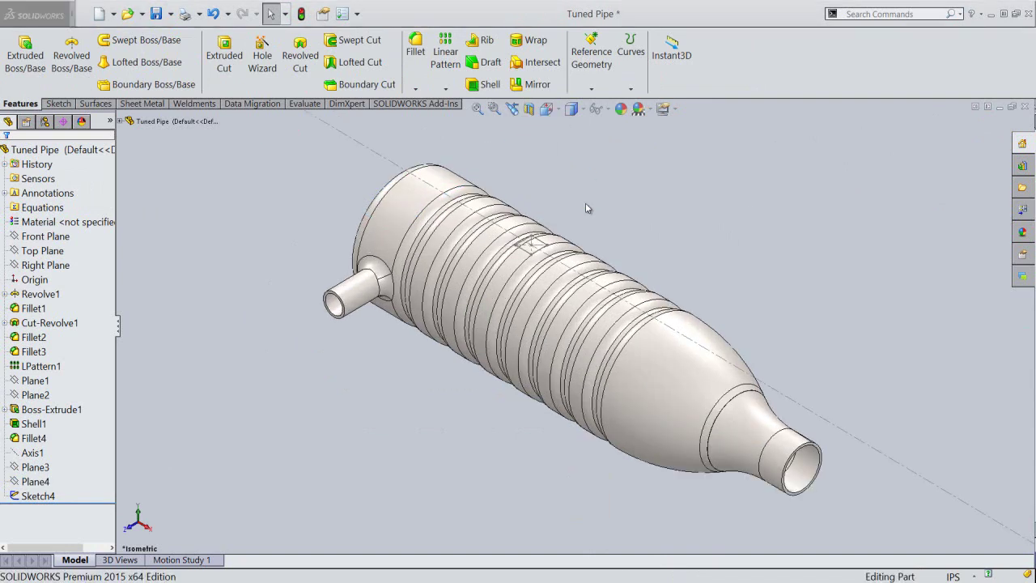
click(14, 62)
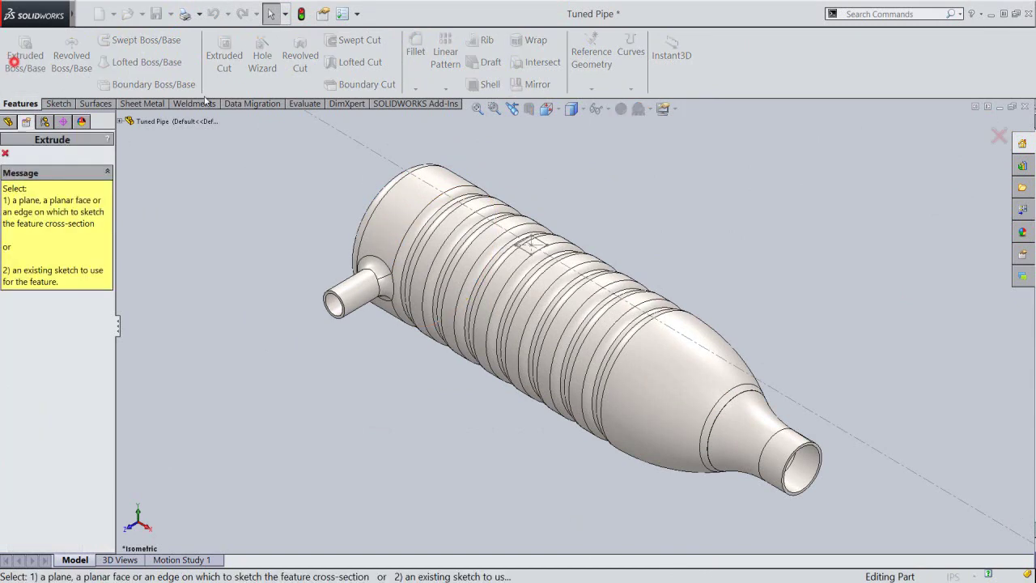
click(540, 241)
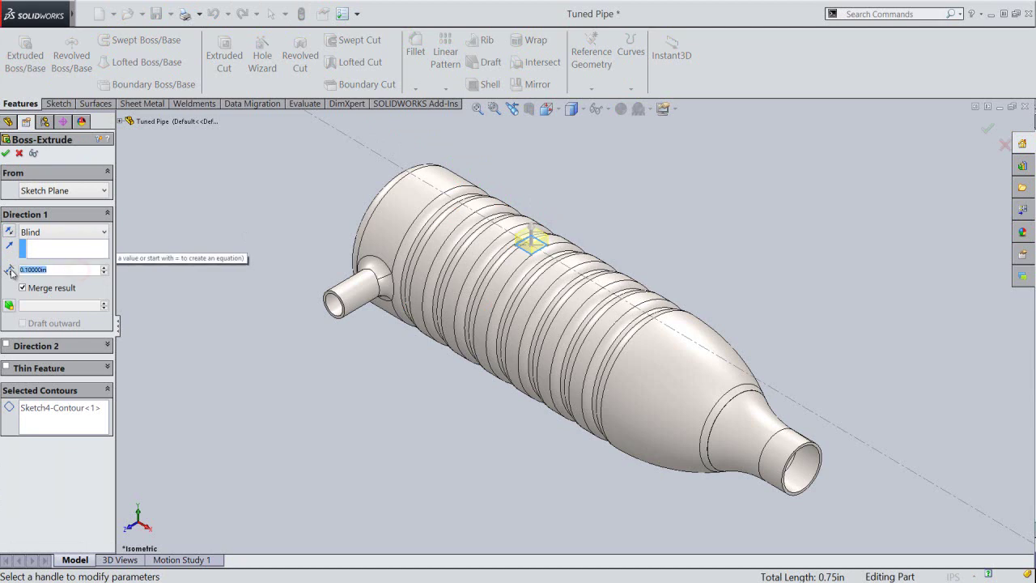
text(0.1875)
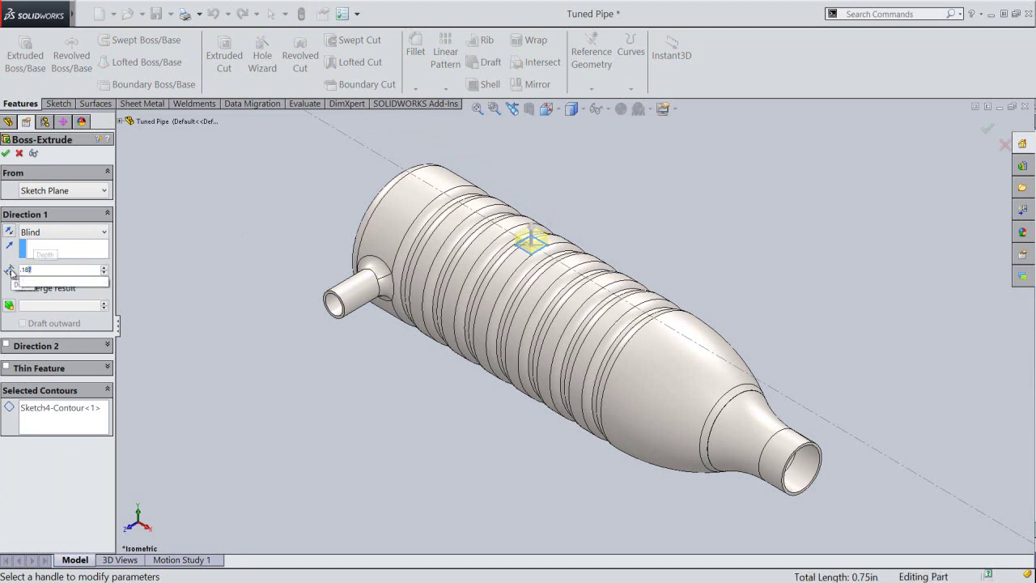
key(Return)
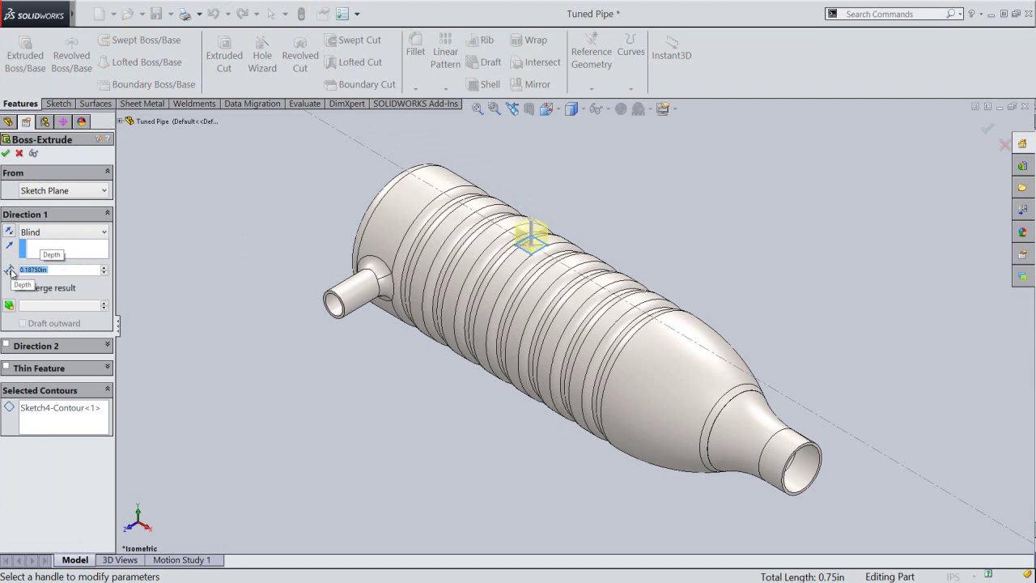
click(6, 154)
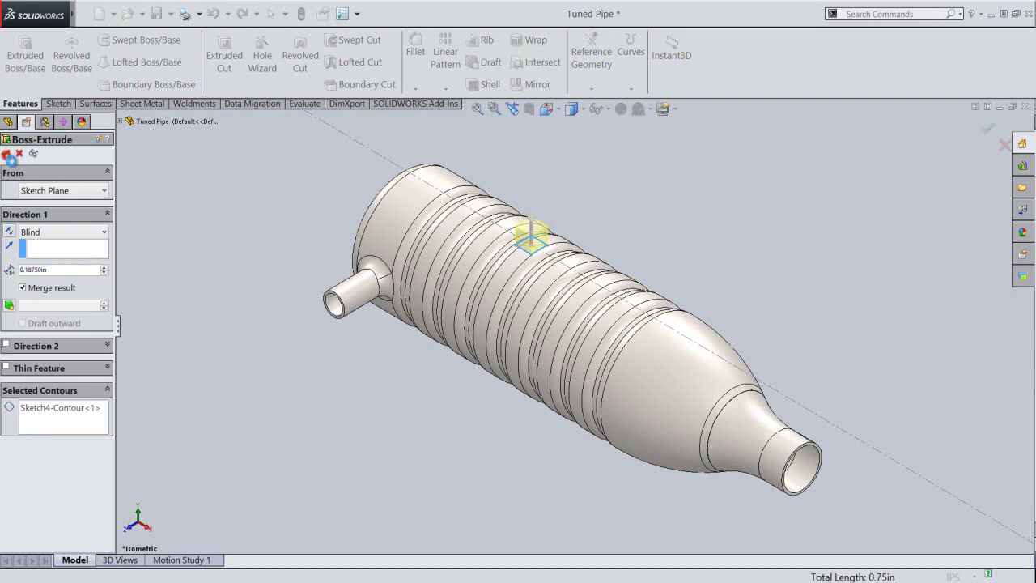
click(263, 226)
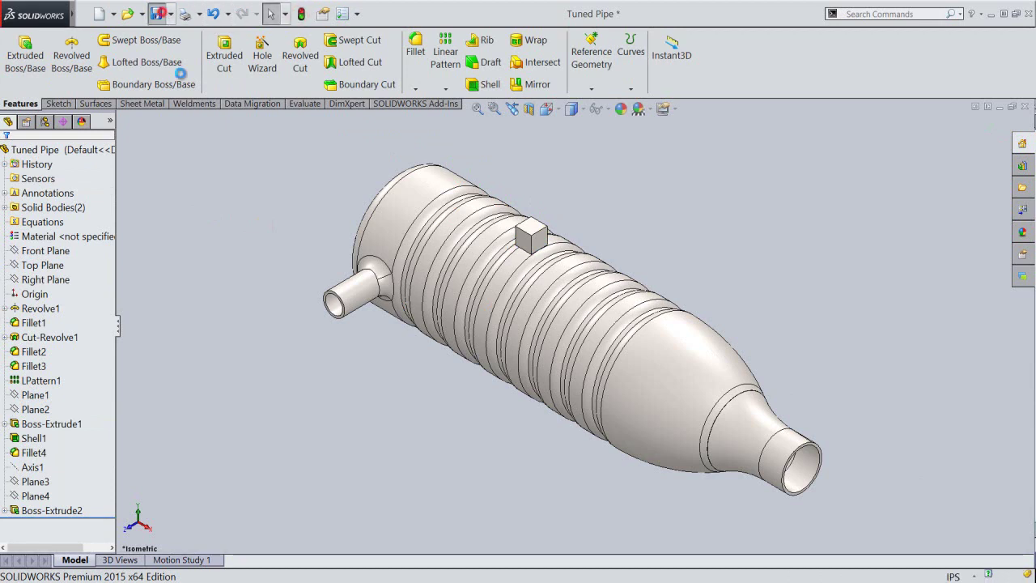
Start a sketch on the block's side face and convert its outline to construction lines.
click(571, 109)
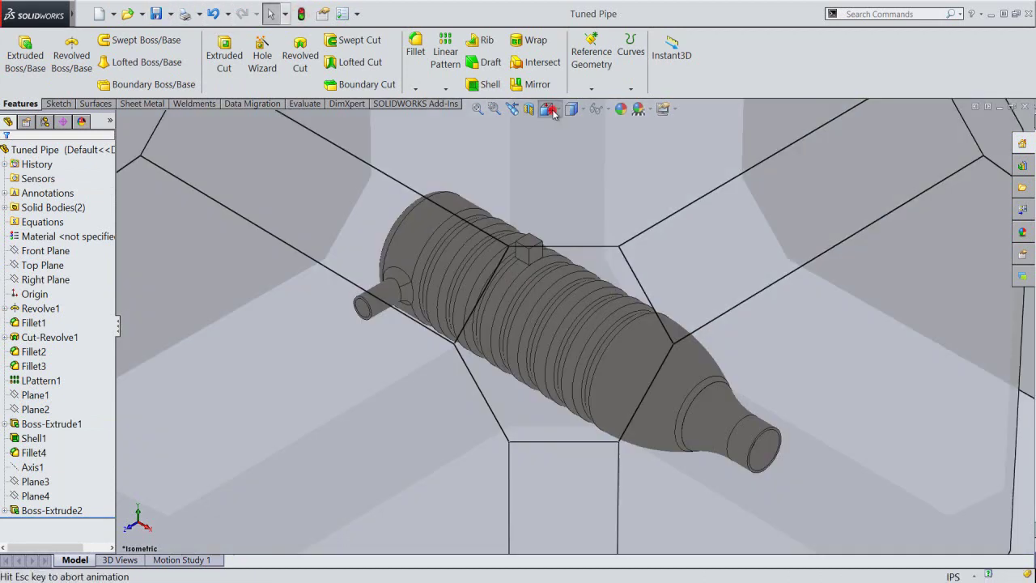
click(676, 270)
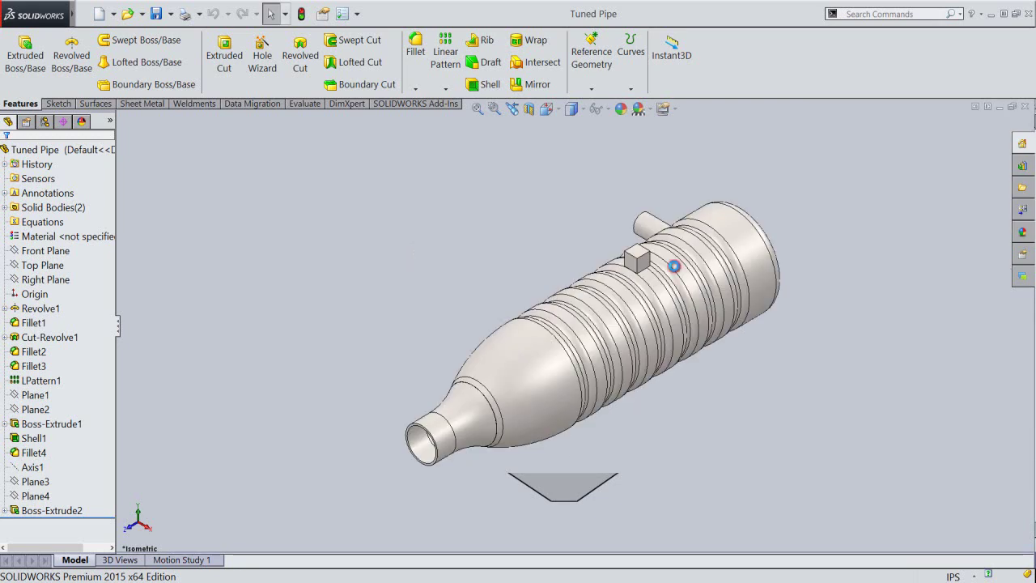
scroll(677, 267, down, 3)
scroll(676, 269, down, 2)
scroll(676, 269, down, 2)
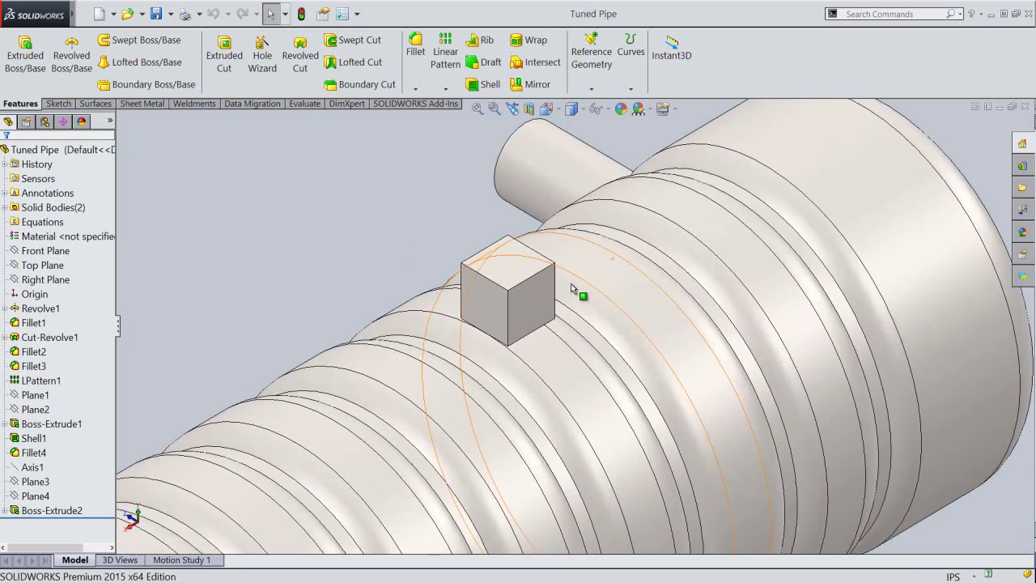
click(535, 309)
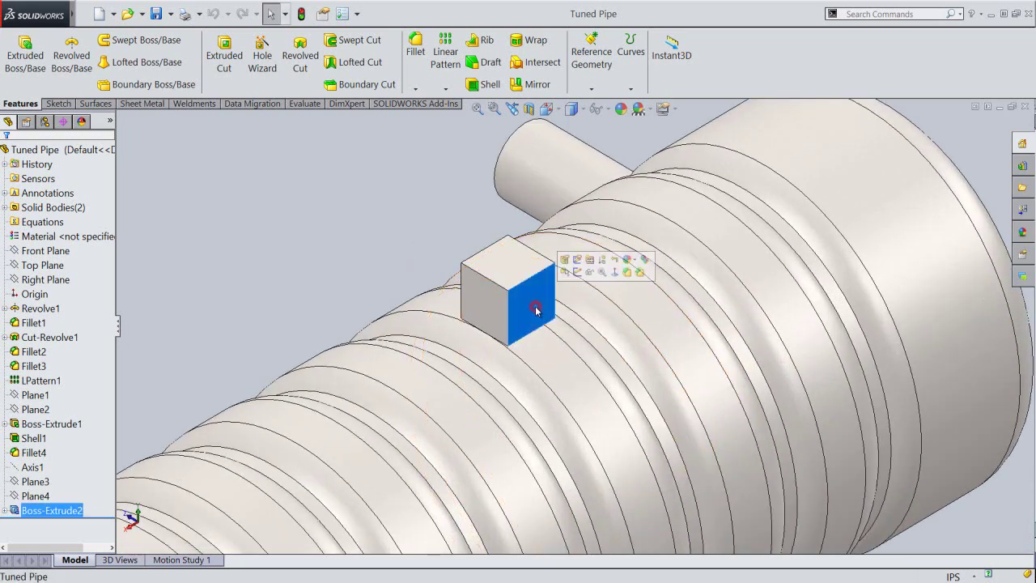
click(577, 270)
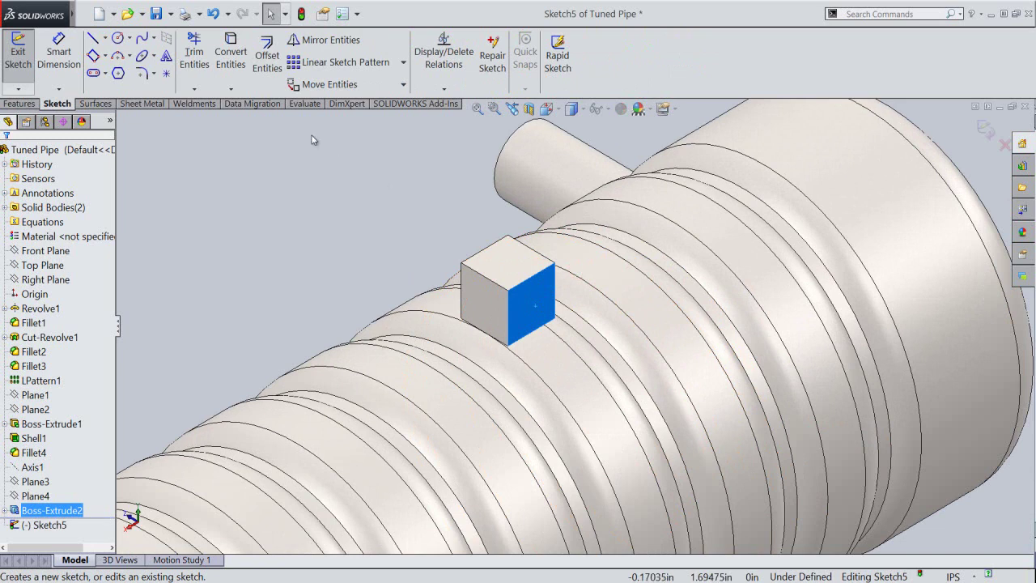
click(231, 52)
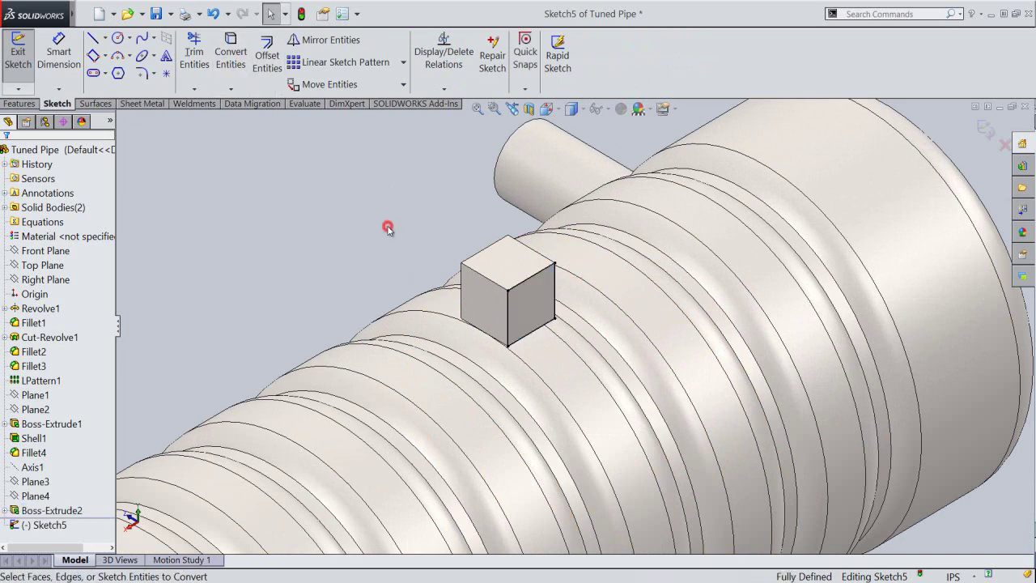
drag(388, 230, 583, 366)
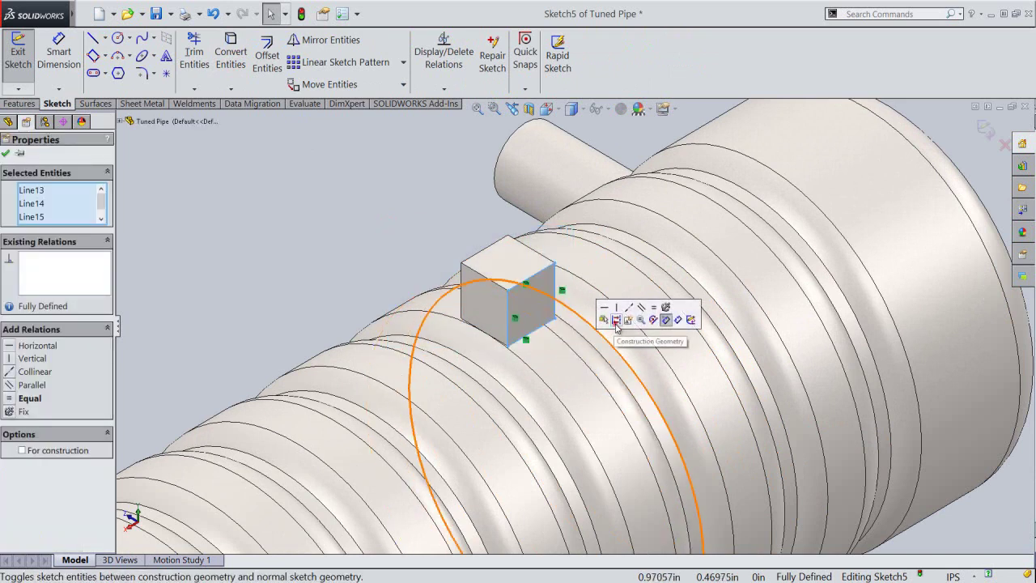
click(616, 319)
Draw a circle inside the block face outline.
right_click(433, 208)
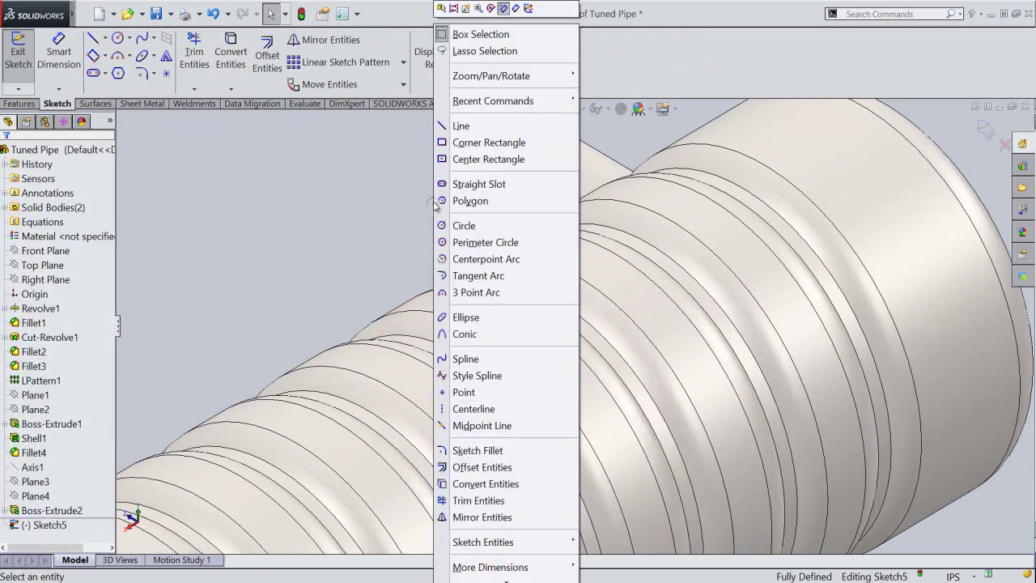
click(457, 224)
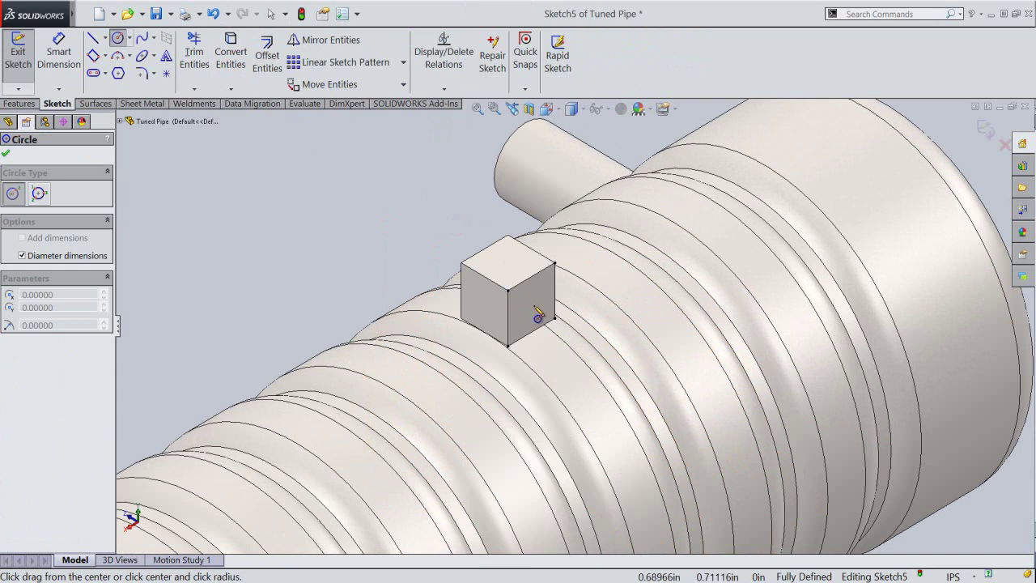
click(533, 305)
click(532, 331)
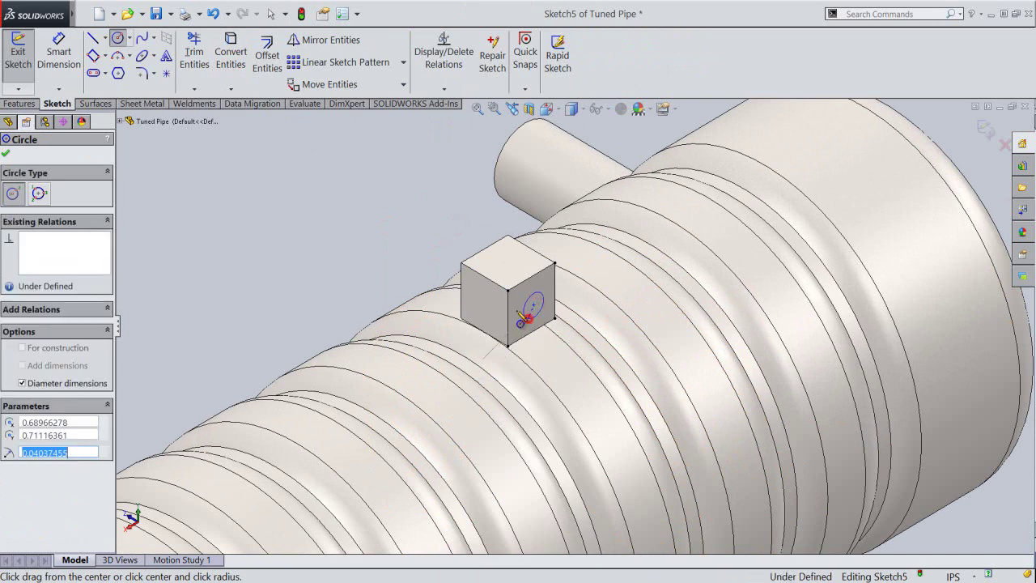
right_click(428, 209)
click(457, 239)
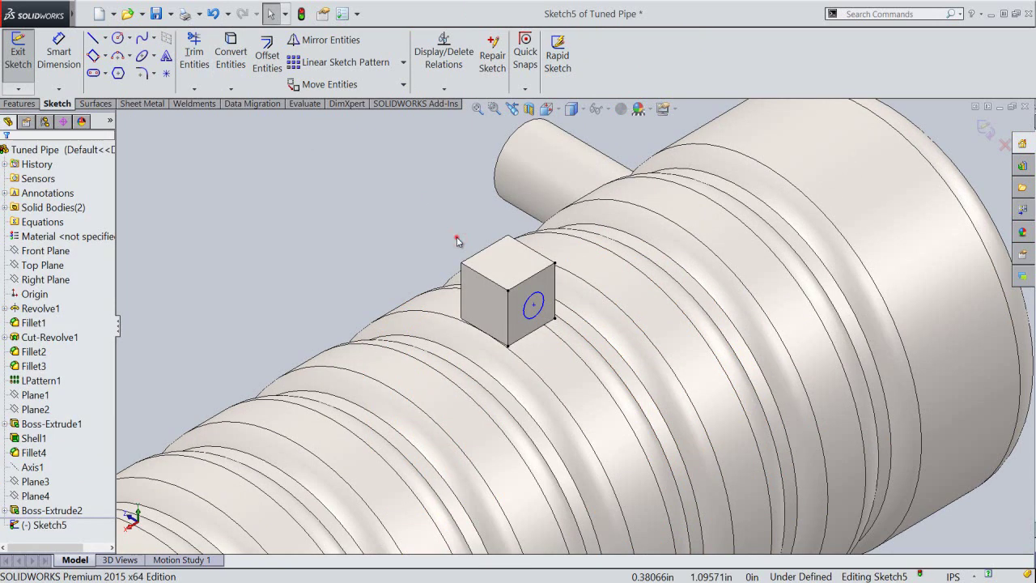
Dimension the circle's diameter to 0.1 in.
right_click(394, 262)
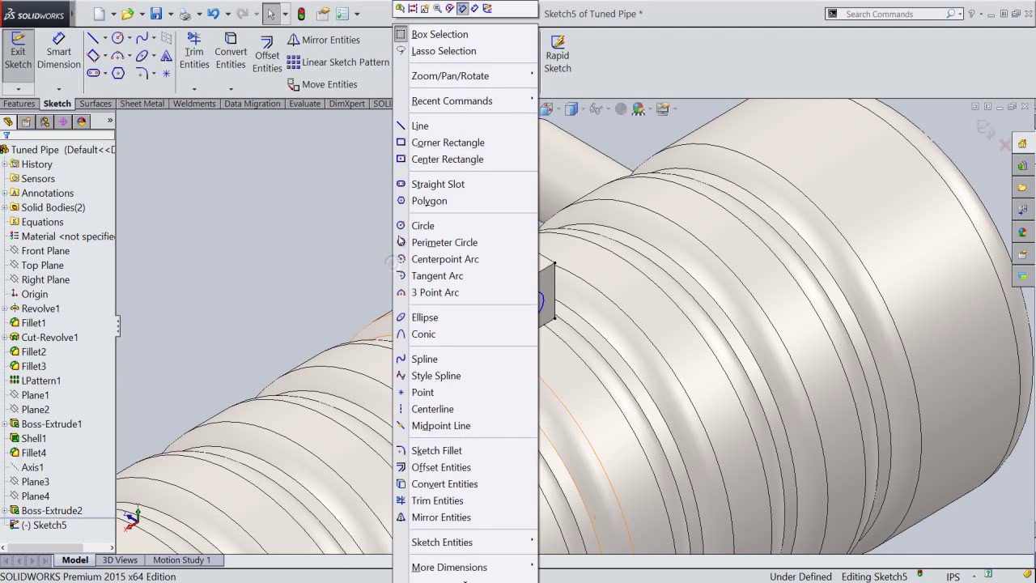
click(450, 8)
click(530, 304)
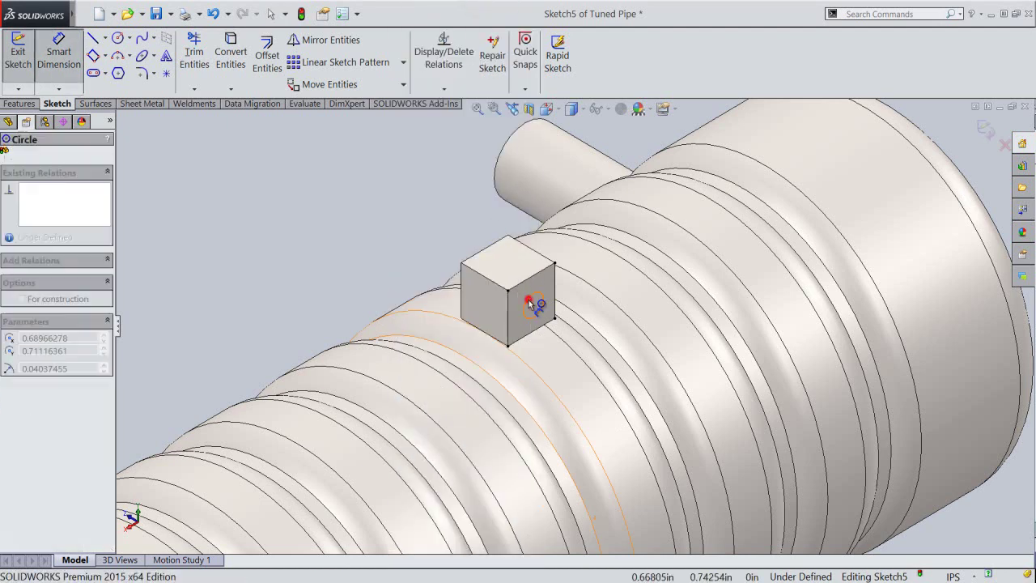
click(531, 304)
click(546, 308)
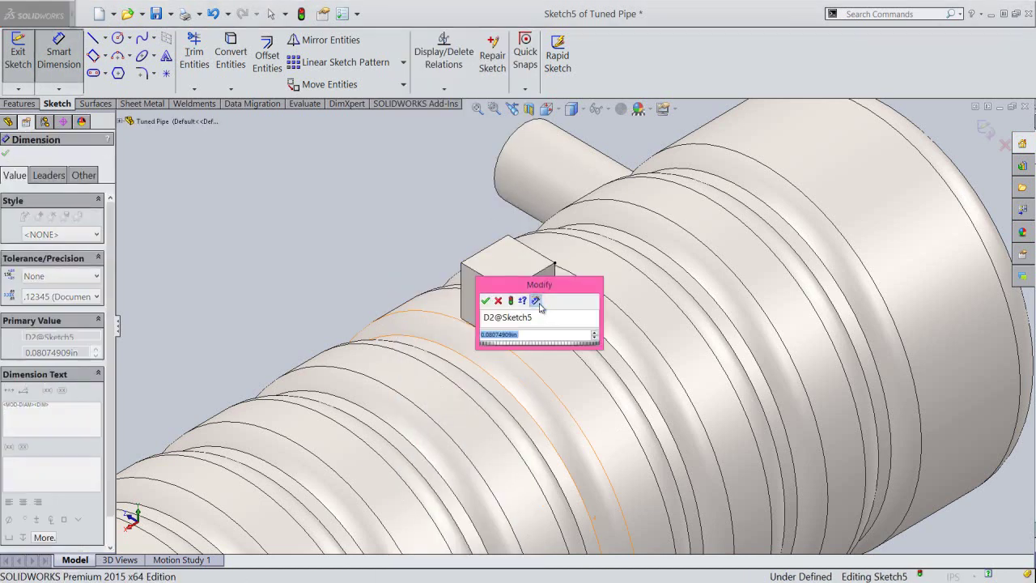
text(.1)
key(Return)
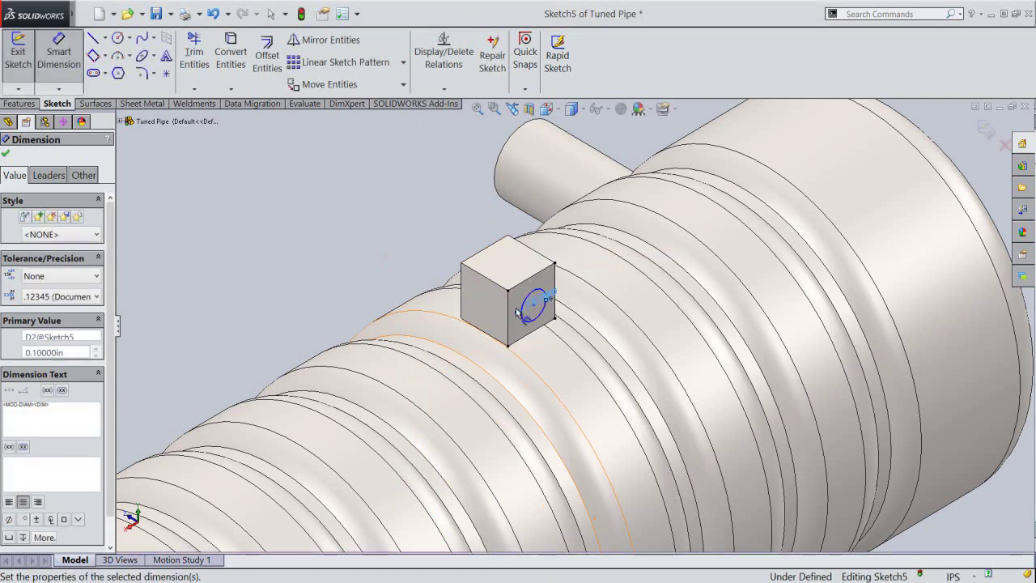
click(411, 272)
Locate the circle centre 0.0938 in from the block's top edge.
scroll(537, 312, down, 5)
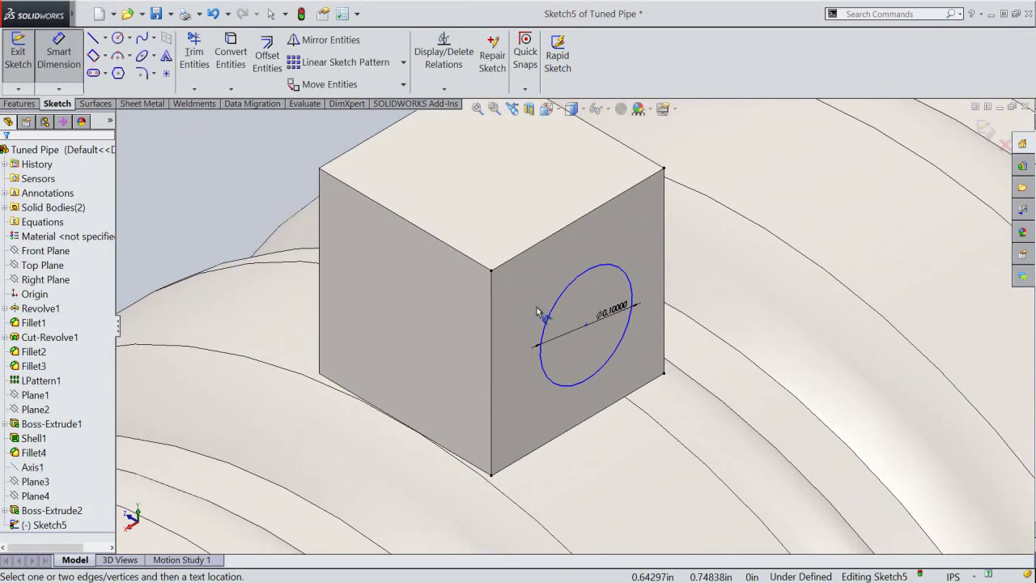
click(581, 280)
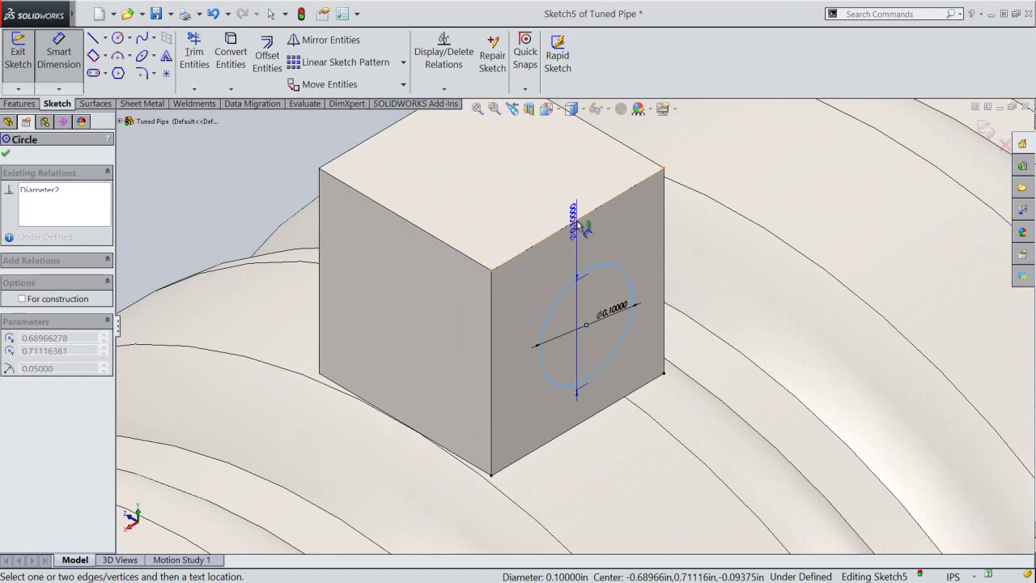
click(578, 223)
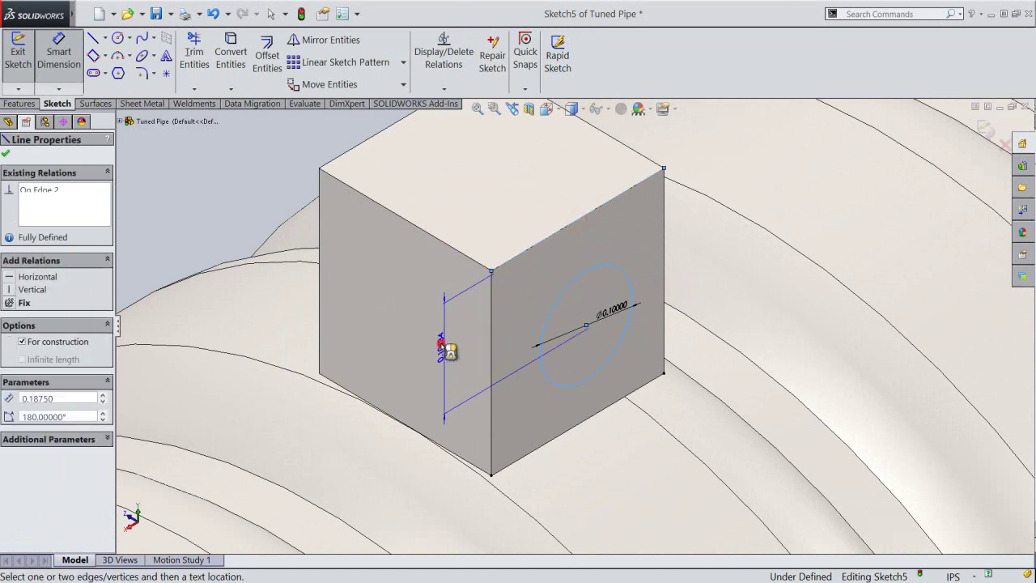
click(446, 350)
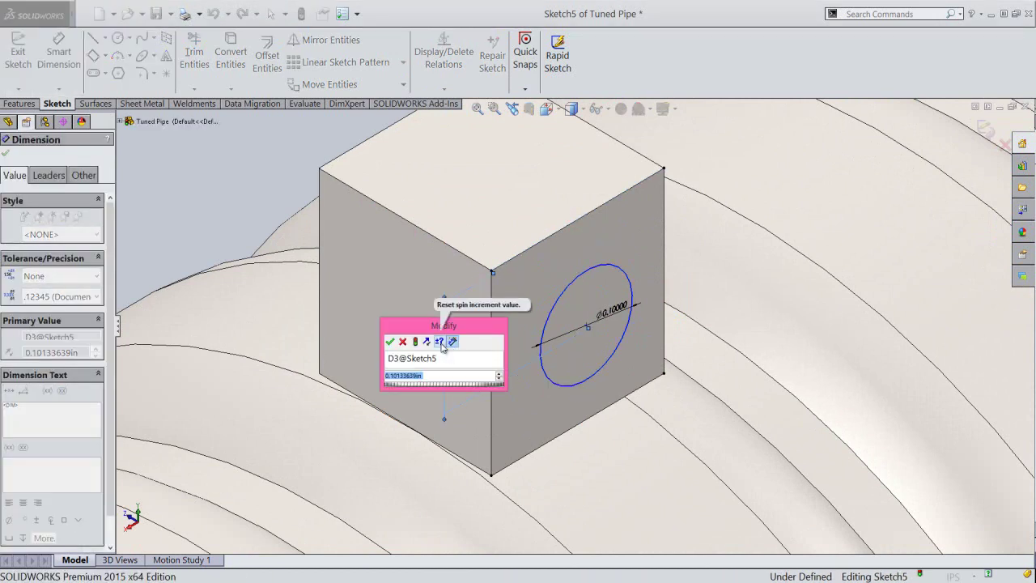
text(.0)
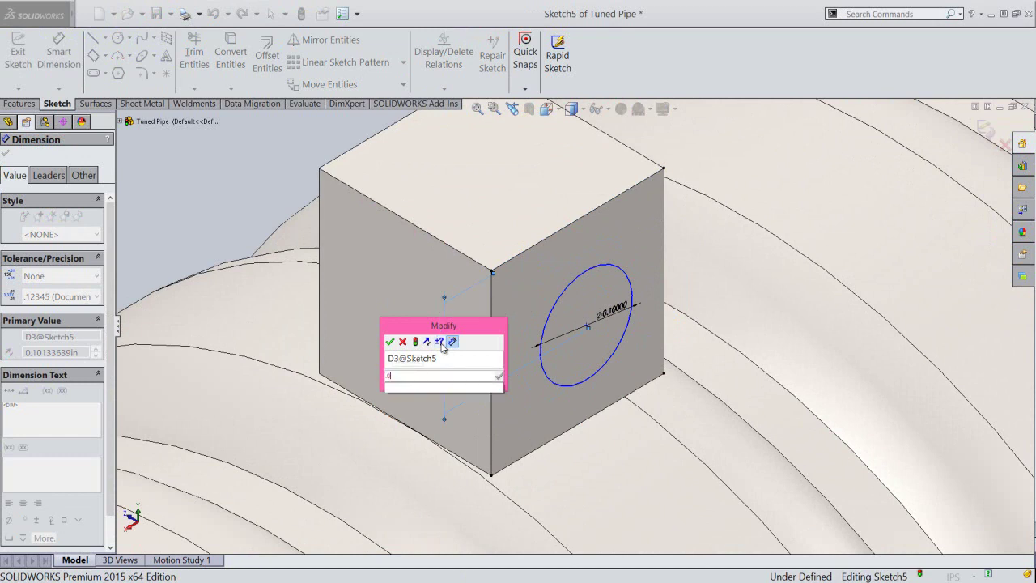
text(938)
key(Return)
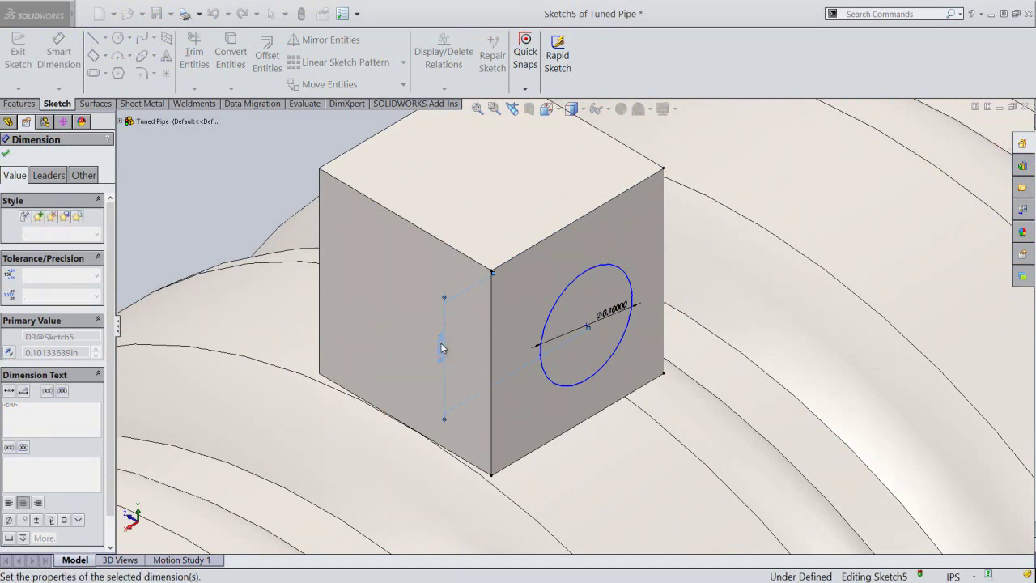
Set the centre's distance from the side edge equal to the first distance (=D3@Sketch5), then close the sketch.
click(492, 337)
drag(493, 337, 546, 322)
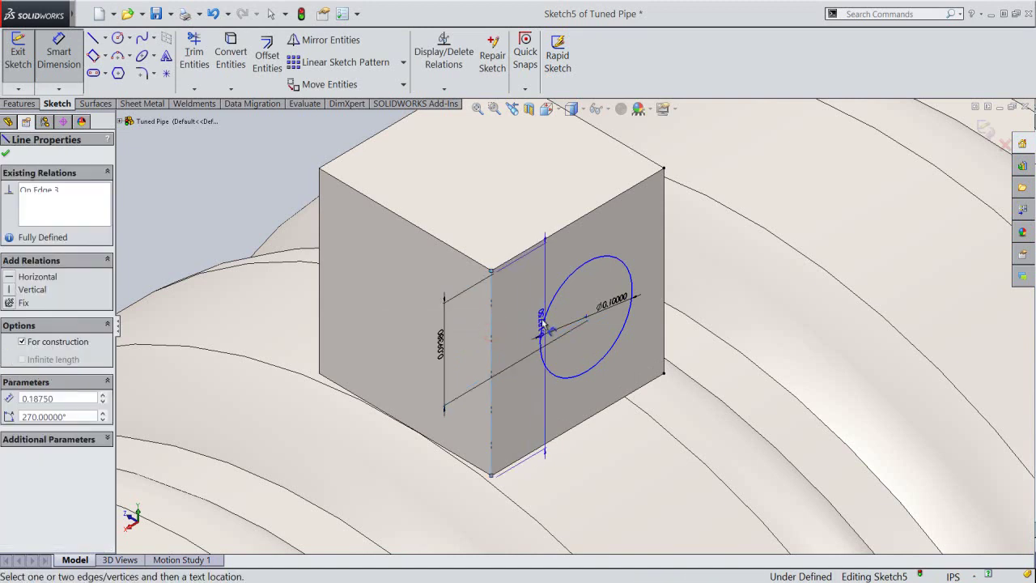
click(544, 318)
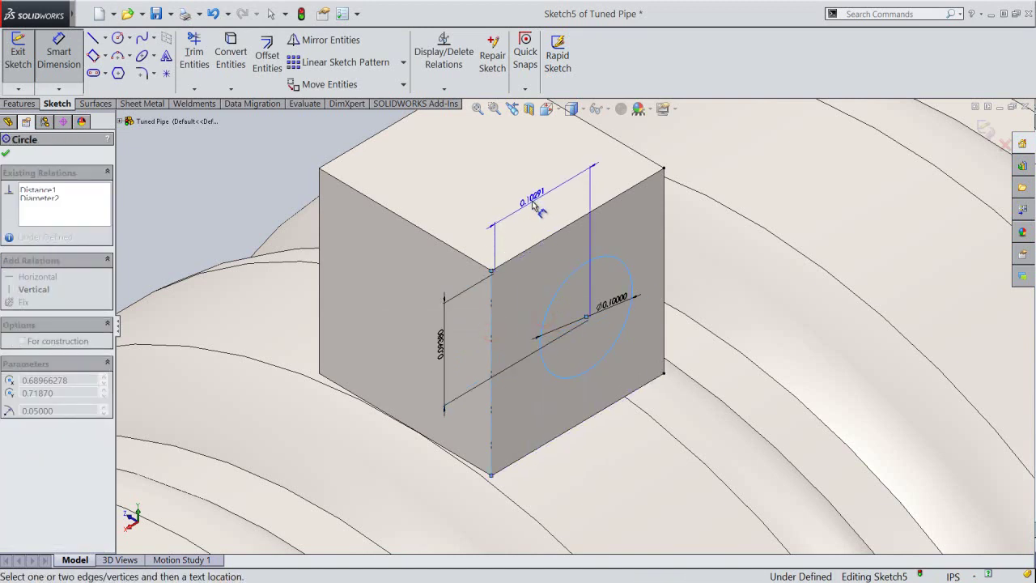
click(534, 204)
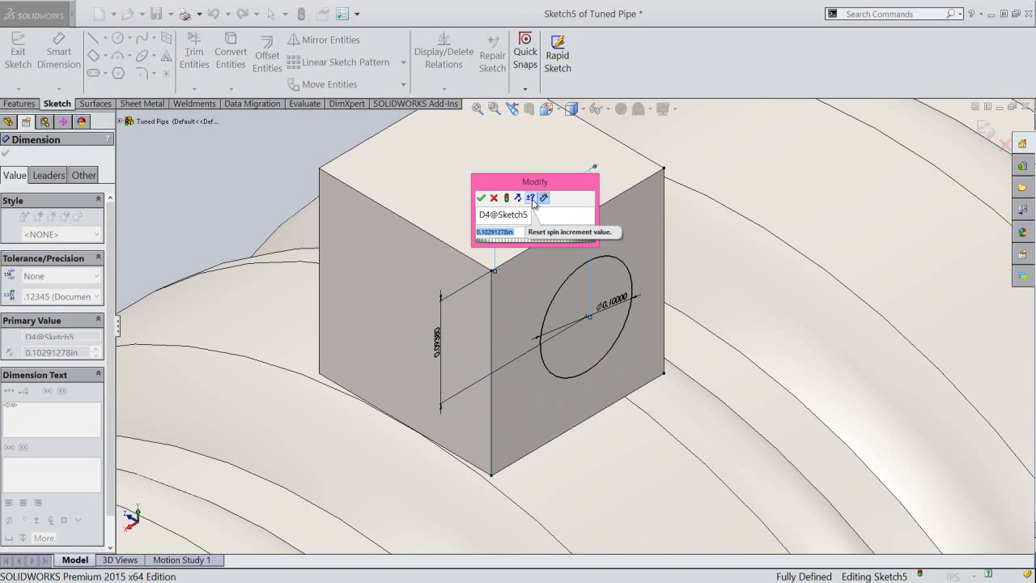
text(=)
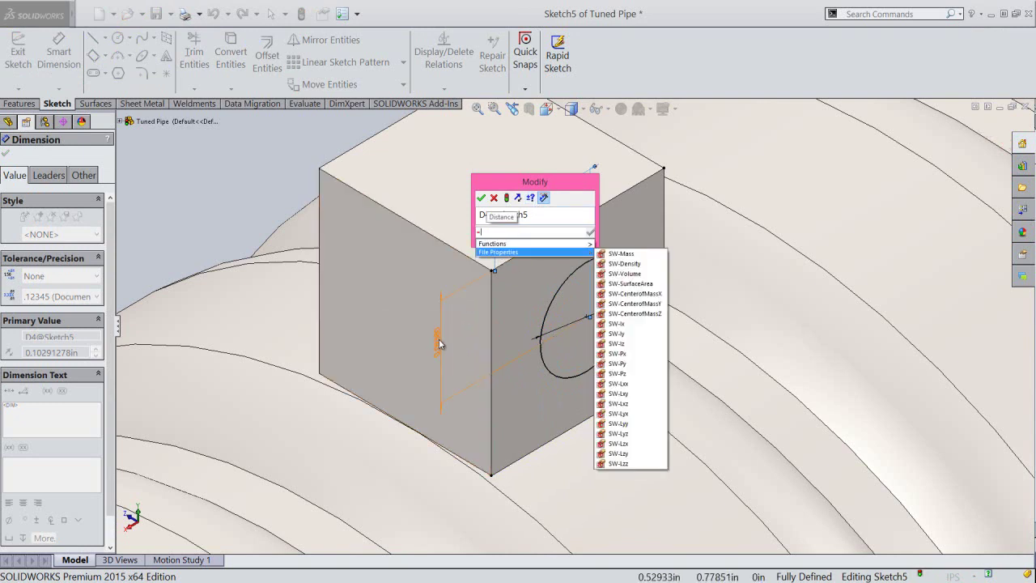
click(439, 338)
click(481, 198)
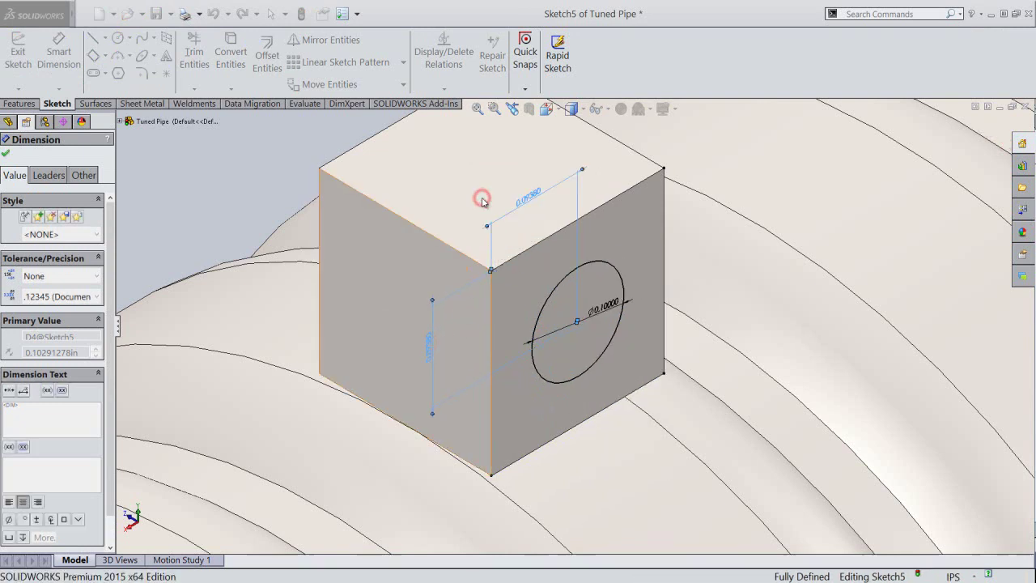
click(250, 163)
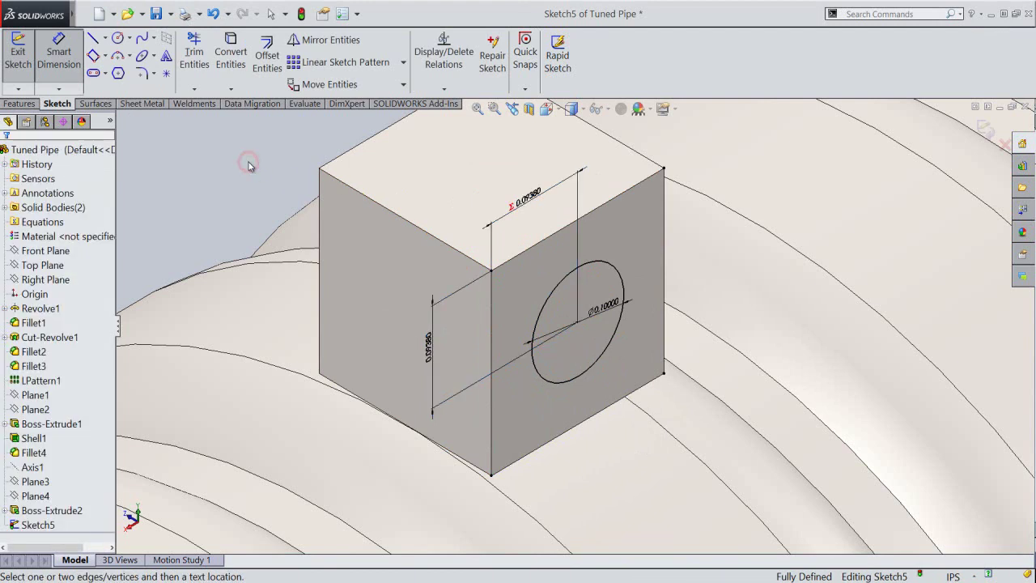
right_click(249, 165)
click(278, 79)
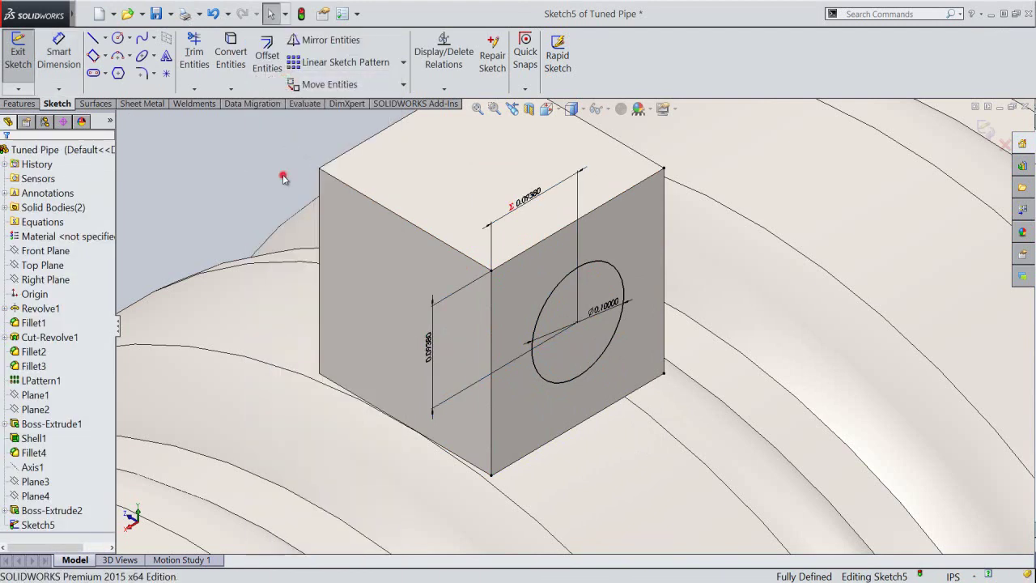
key(ctrl+b)
Extrude the Ø0.1 circle sketch 0.125 in Blind as a cylindrical boss.
click(272, 186)
click(301, 14)
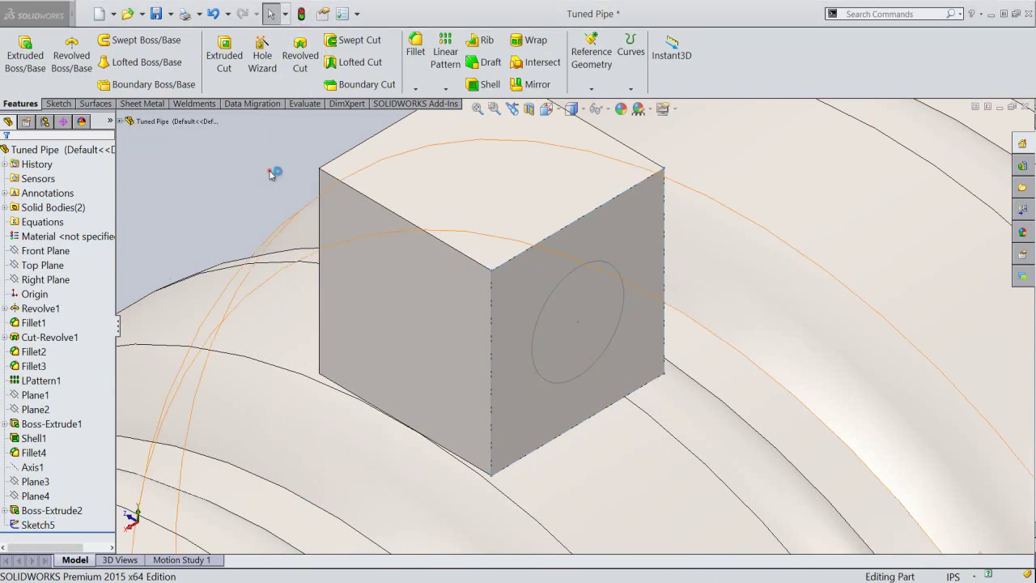
click(25, 56)
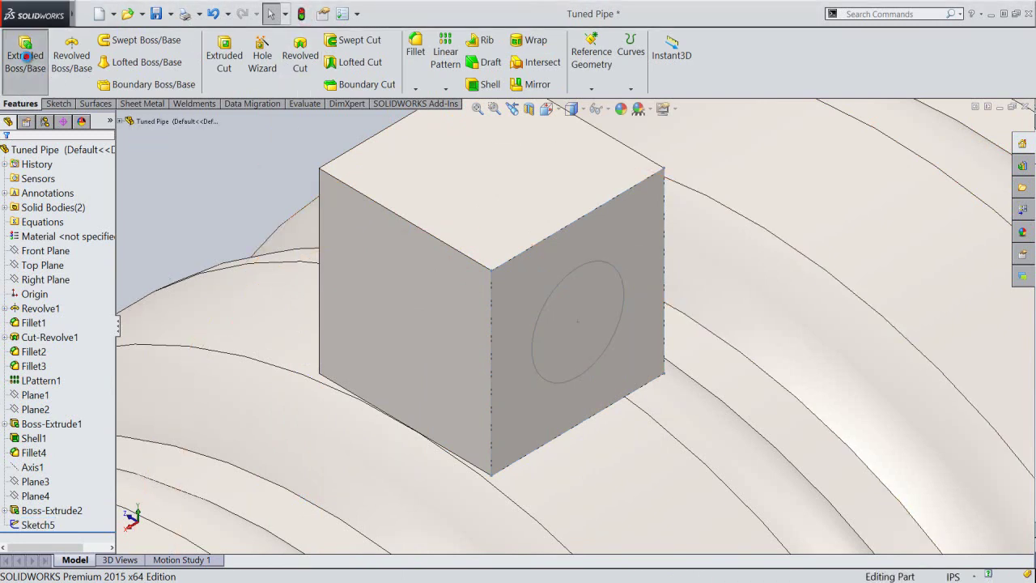
click(558, 285)
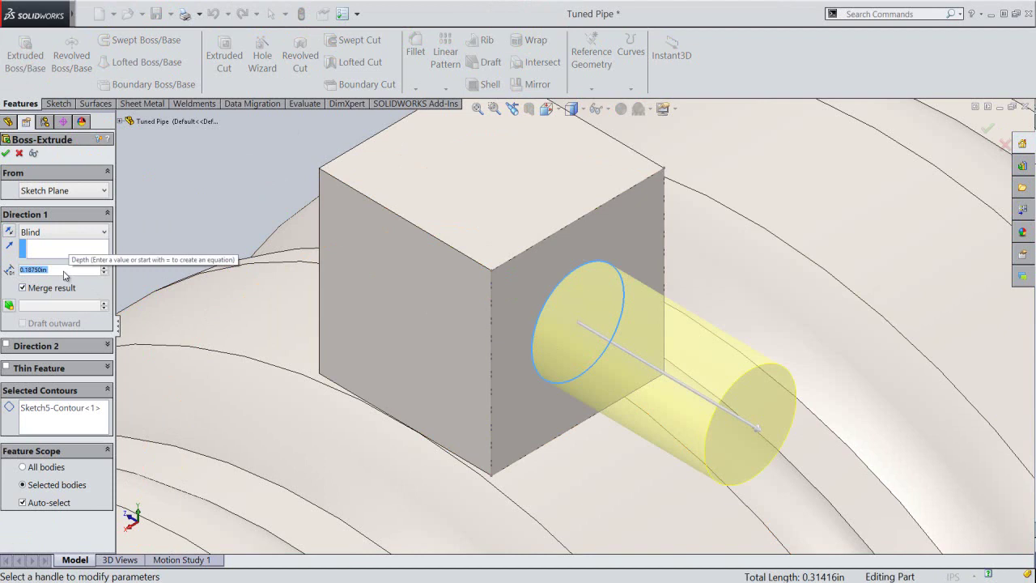
text(125)
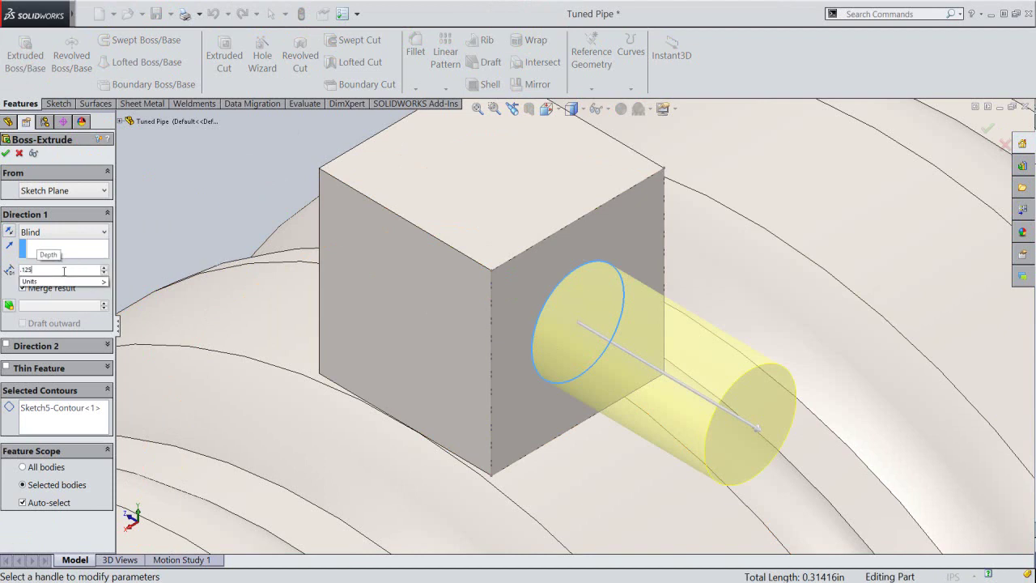
key(Return)
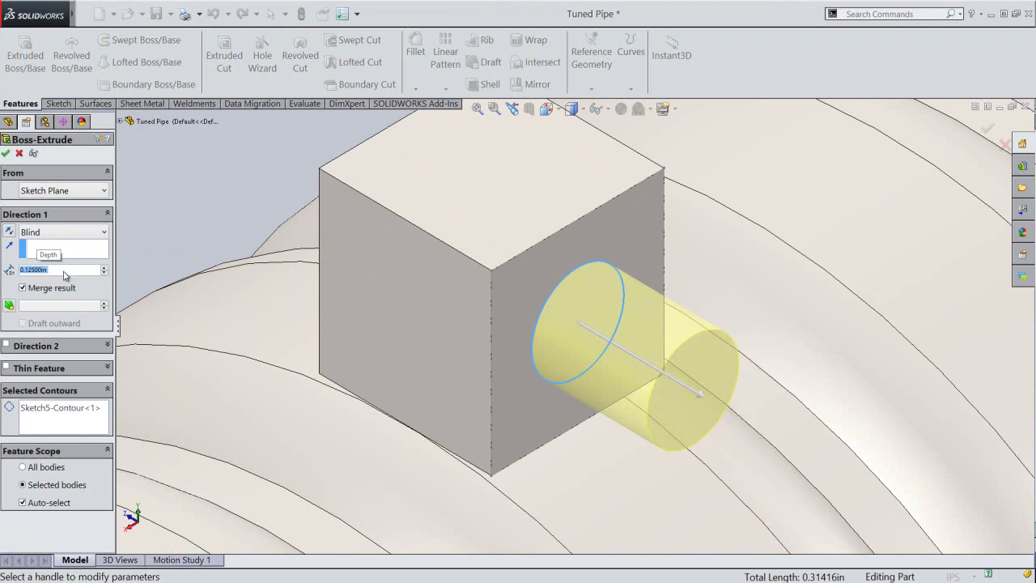
click(8, 153)
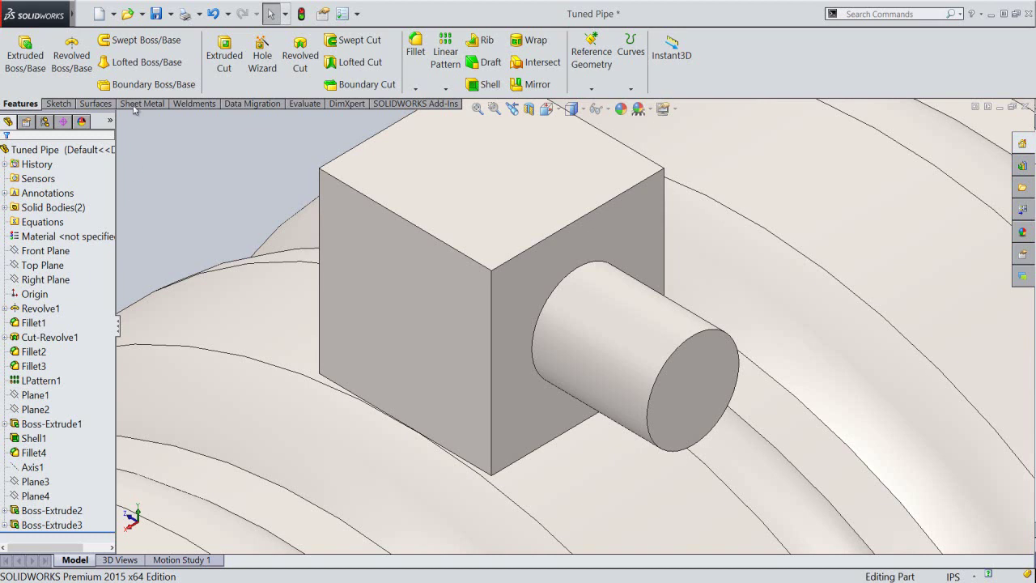
Save the part and sketch a Ø0.15 circle on the cylinder's end face for a new boss.
click(156, 15)
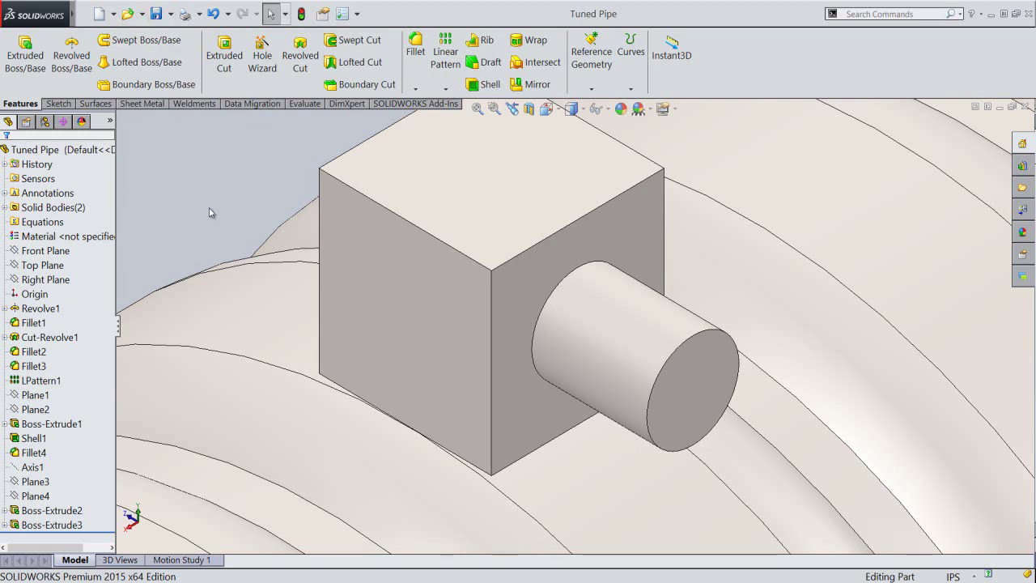
click(25, 55)
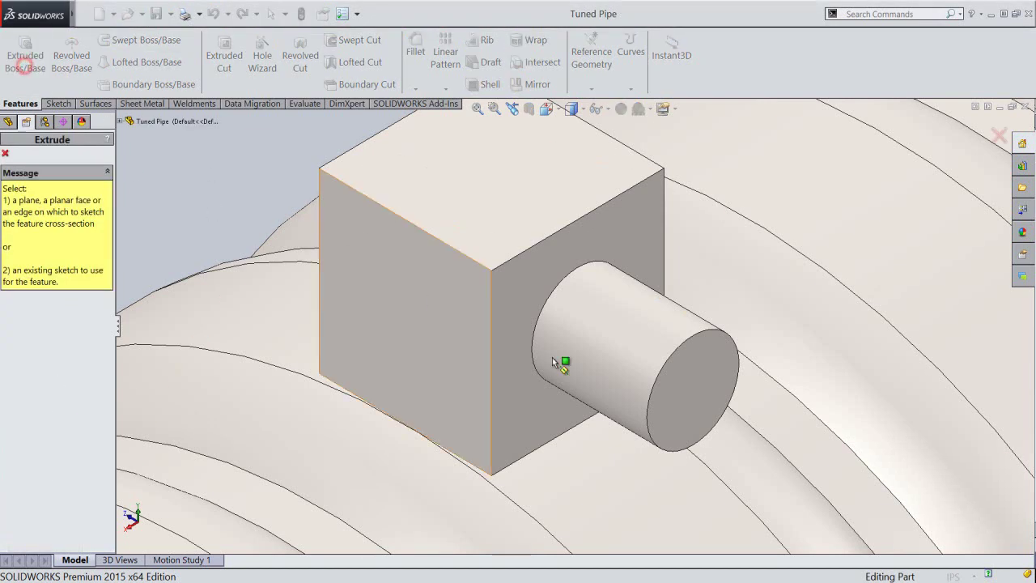
click(707, 416)
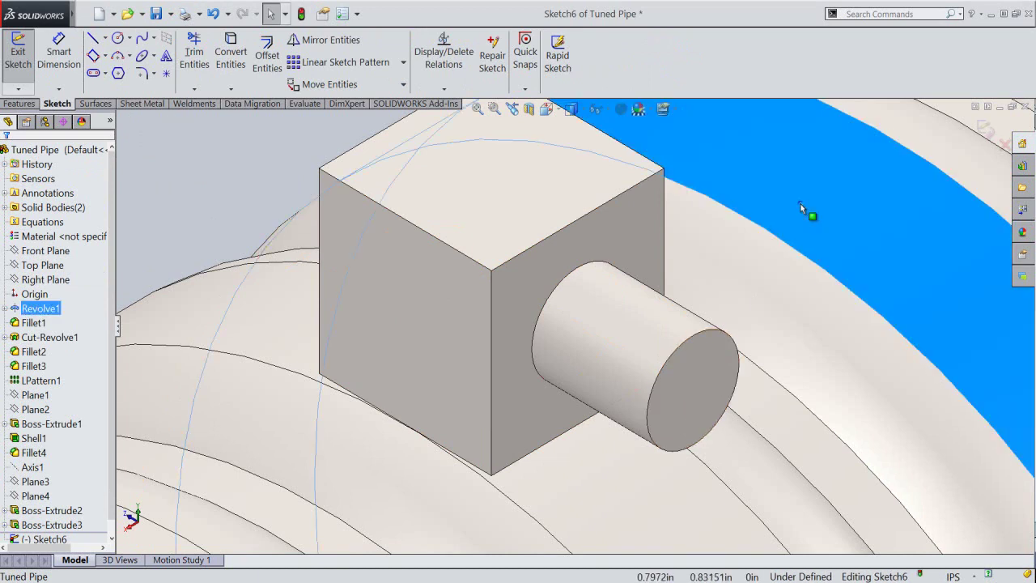
right_click(800, 209)
click(830, 269)
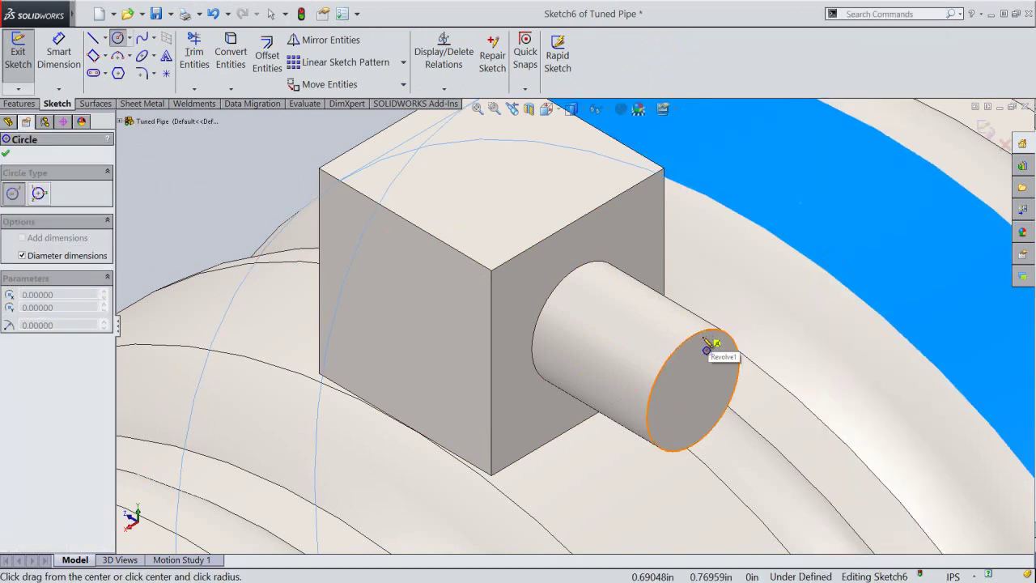
click(693, 392)
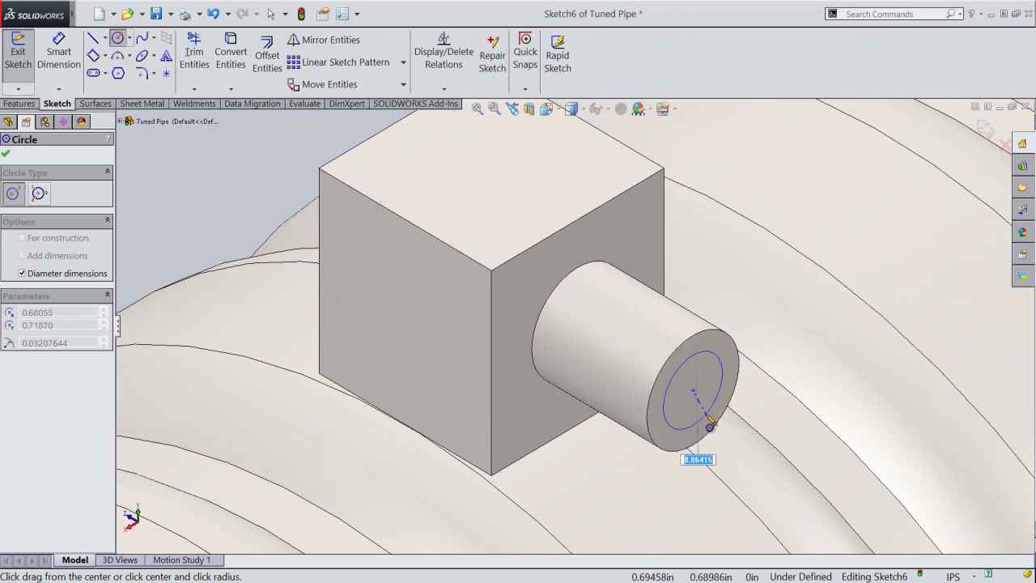
key(Return)
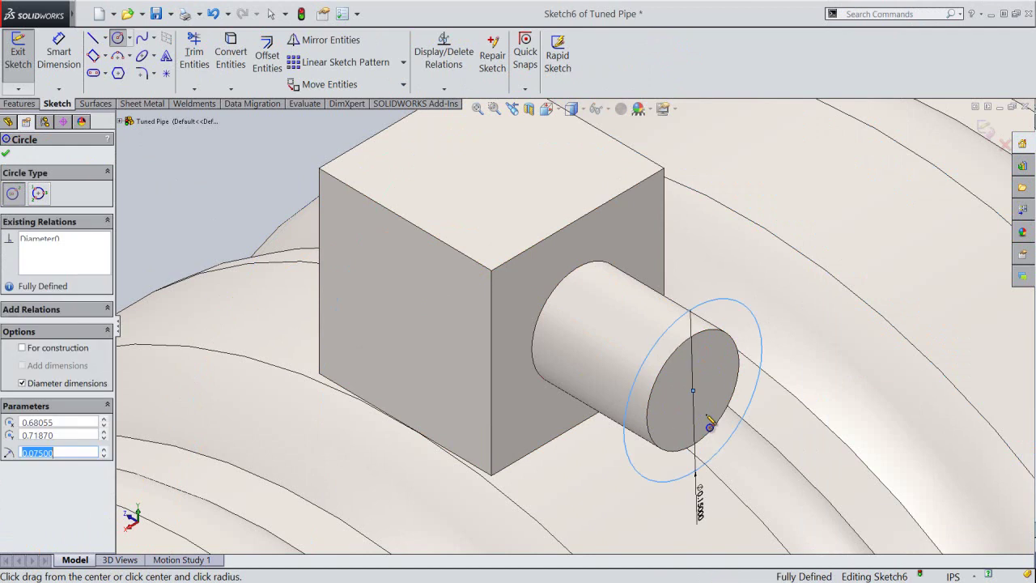
right_click(716, 372)
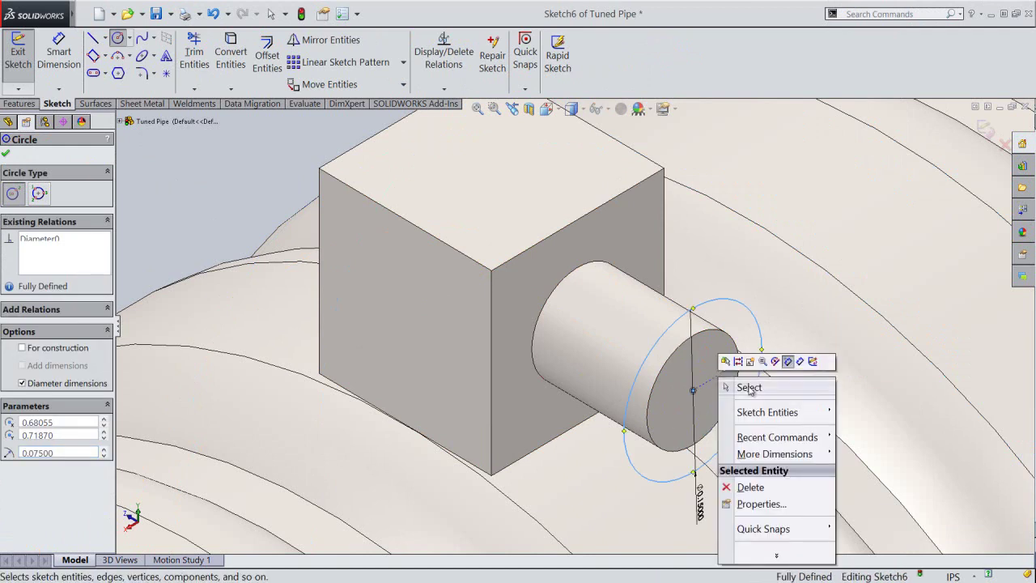
click(749, 387)
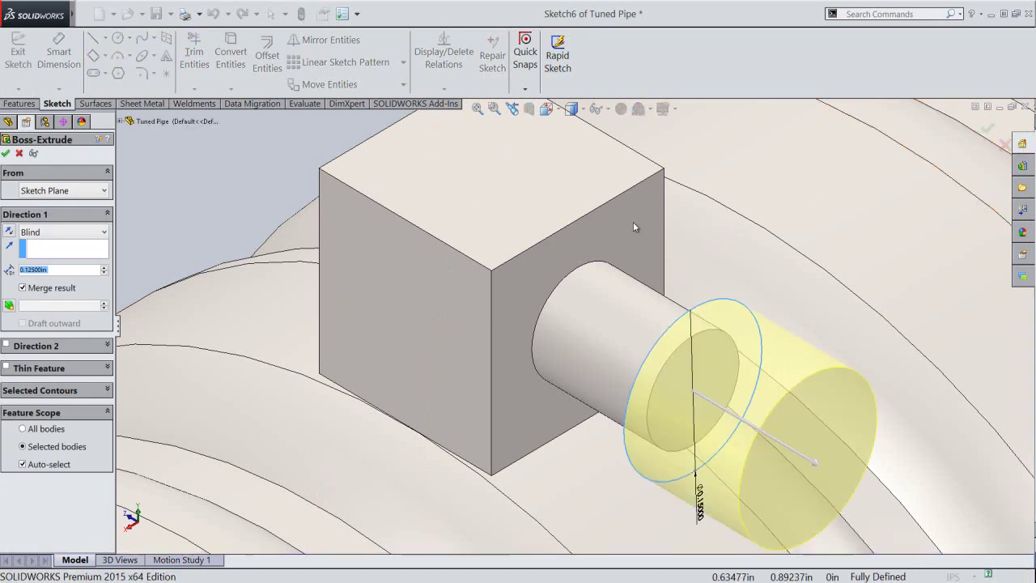
Add a 12° draft to the boss extrusion to form the tapered cone.
click(10, 306)
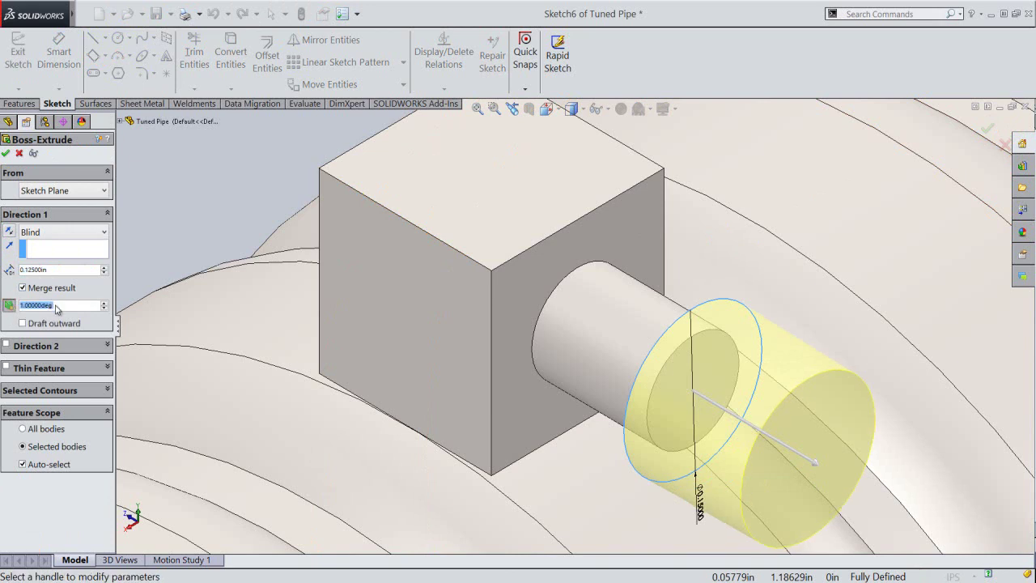
text(12)
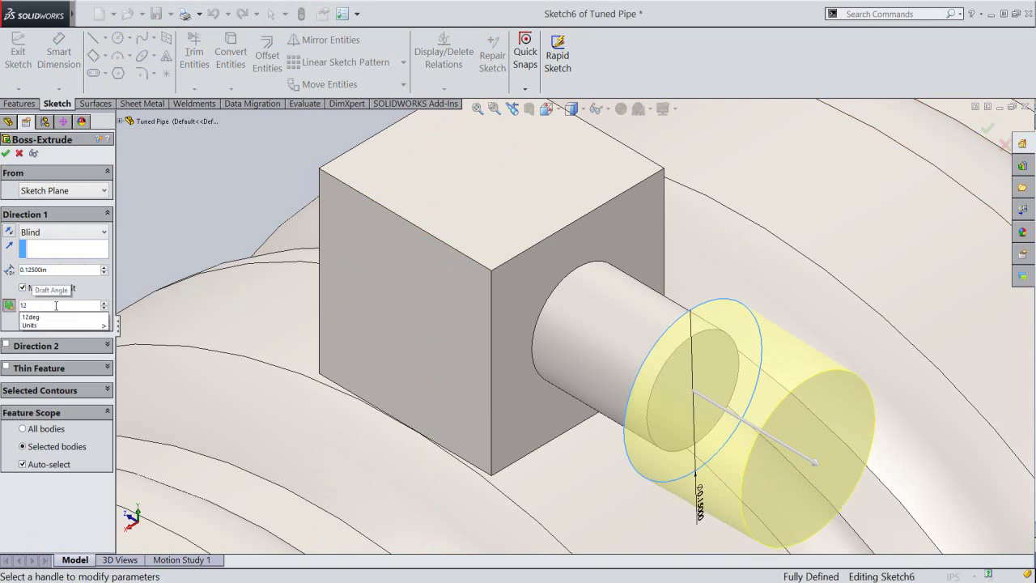
key(Return)
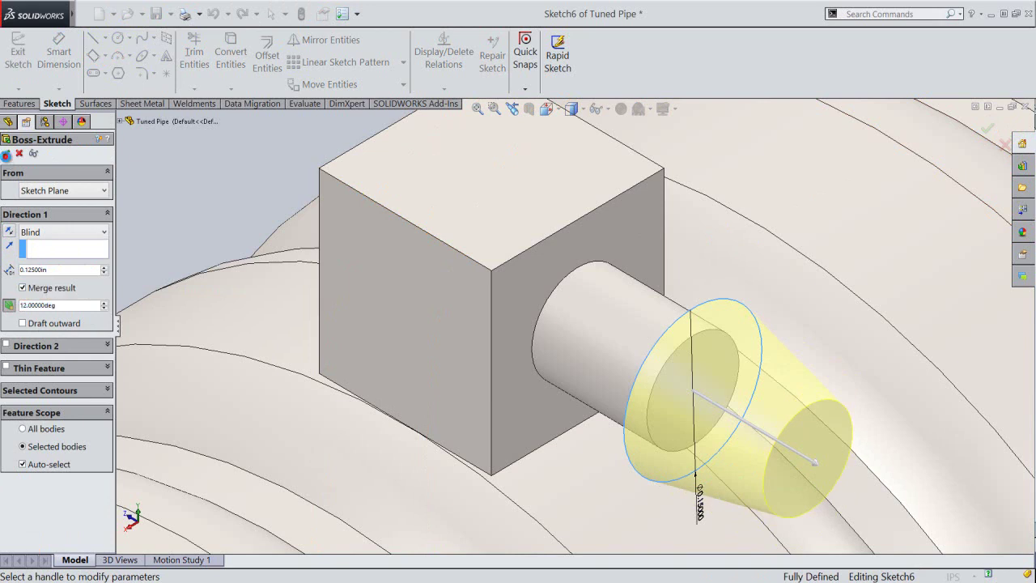
click(7, 153)
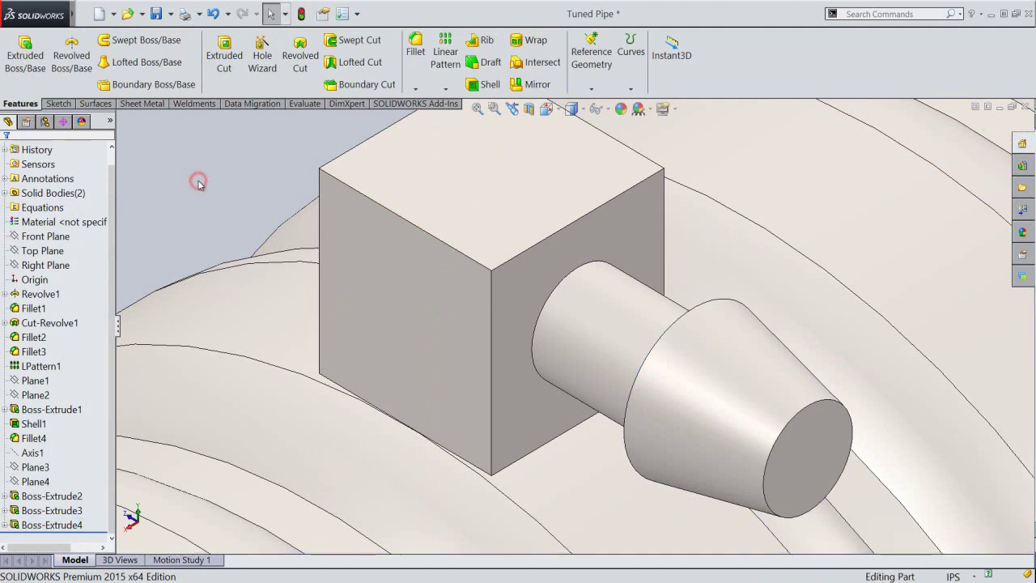
Sketch the block's top face outline with Convert Entities.
scroll(537, 333, up, 3)
scroll(536, 333, up, 2)
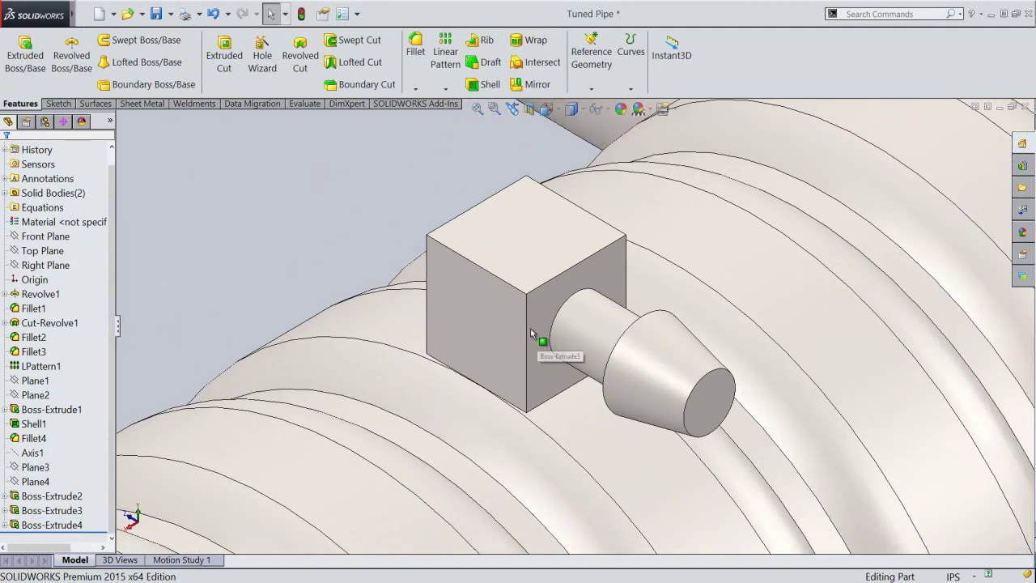
click(502, 224)
click(544, 184)
click(231, 55)
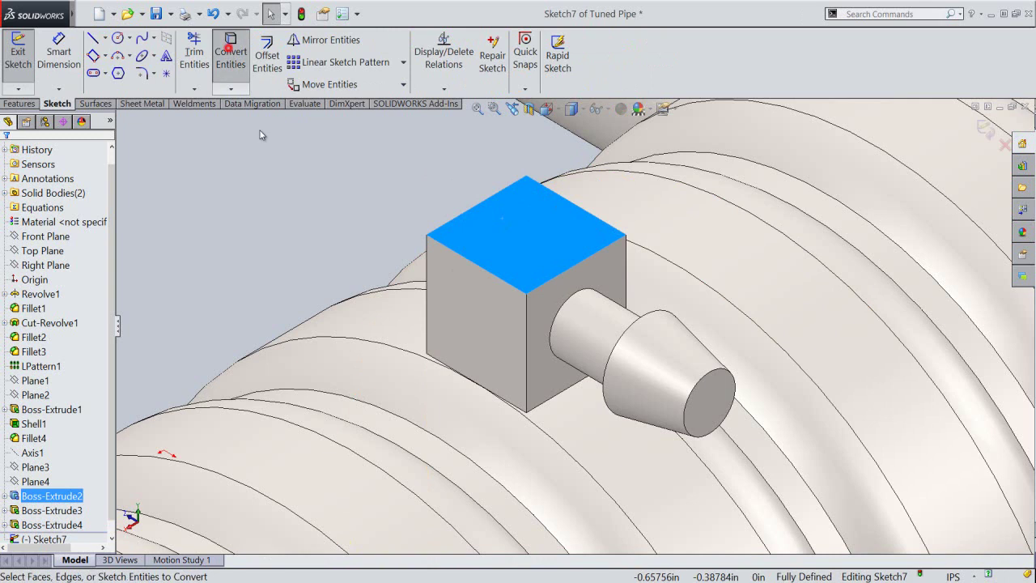
click(985, 128)
Extrude that outline reversed, Up To Surface on the pipe's outer face.
click(25, 53)
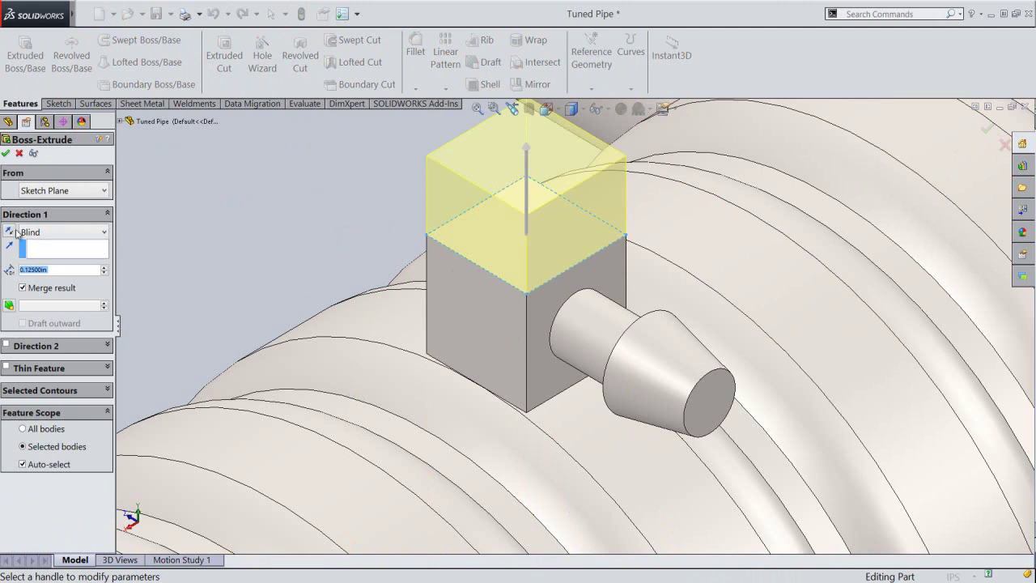
click(10, 232)
click(36, 233)
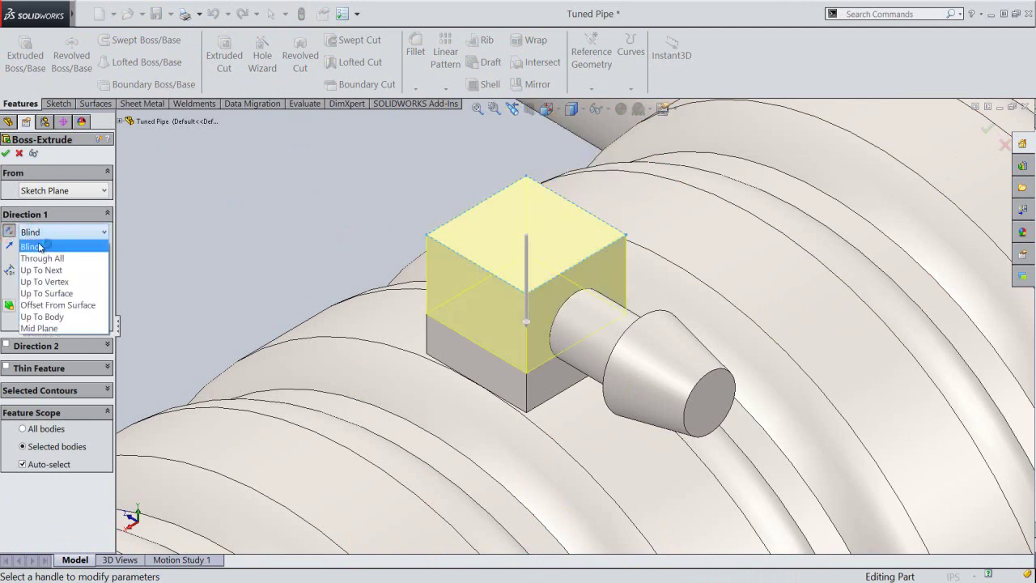
click(68, 297)
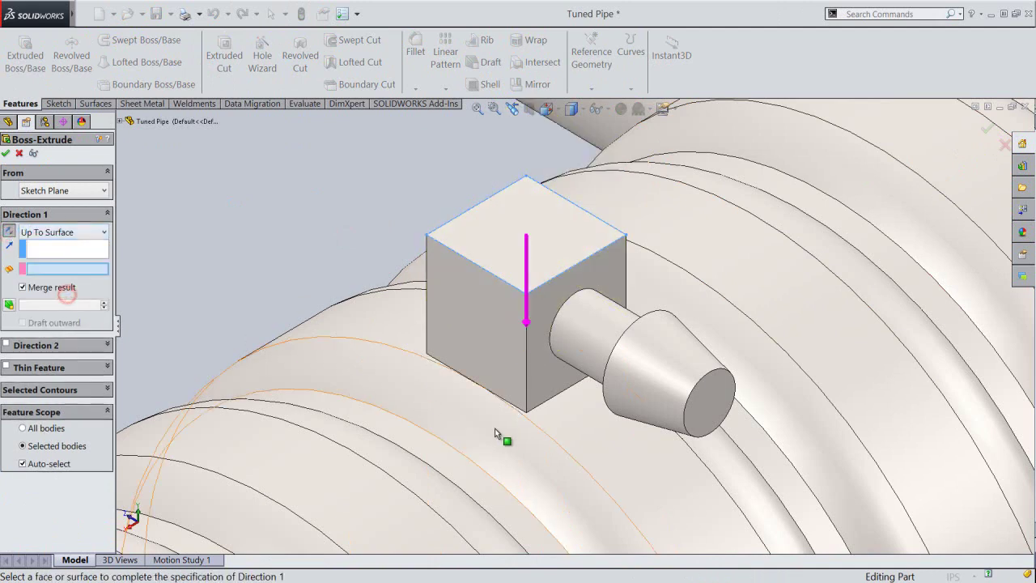
click(571, 431)
click(273, 199)
middle_drag(664, 493, 585, 422)
Rebuild, fit the view, and start an Extruded Cut sketch on the nozzle tip face.
click(511, 110)
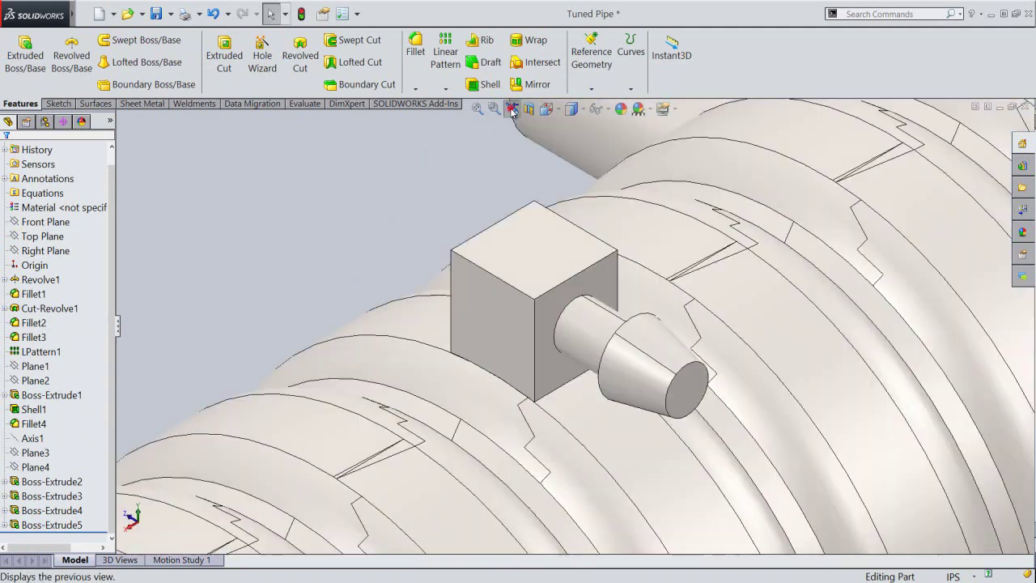
click(474, 110)
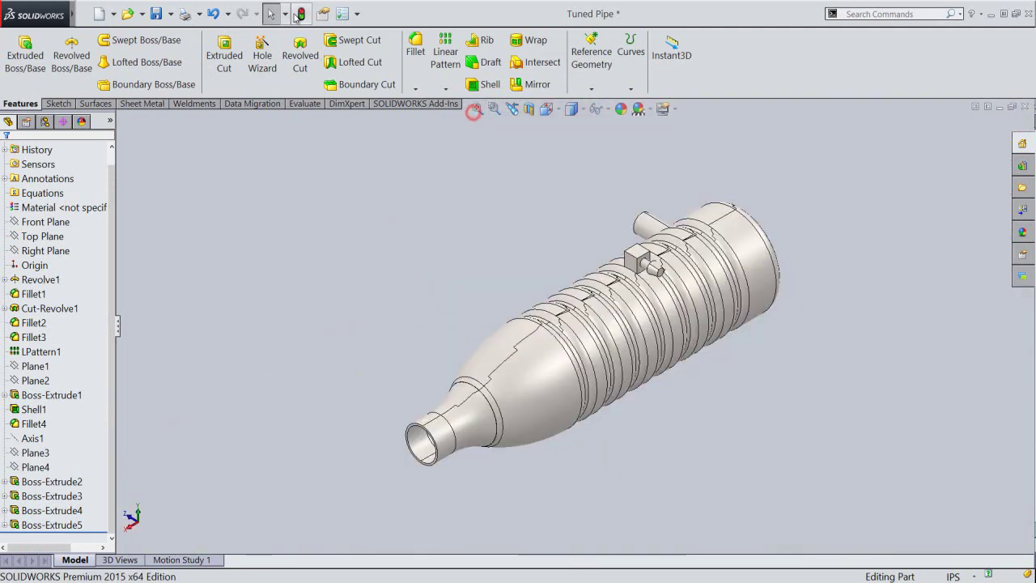
click(299, 15)
click(462, 262)
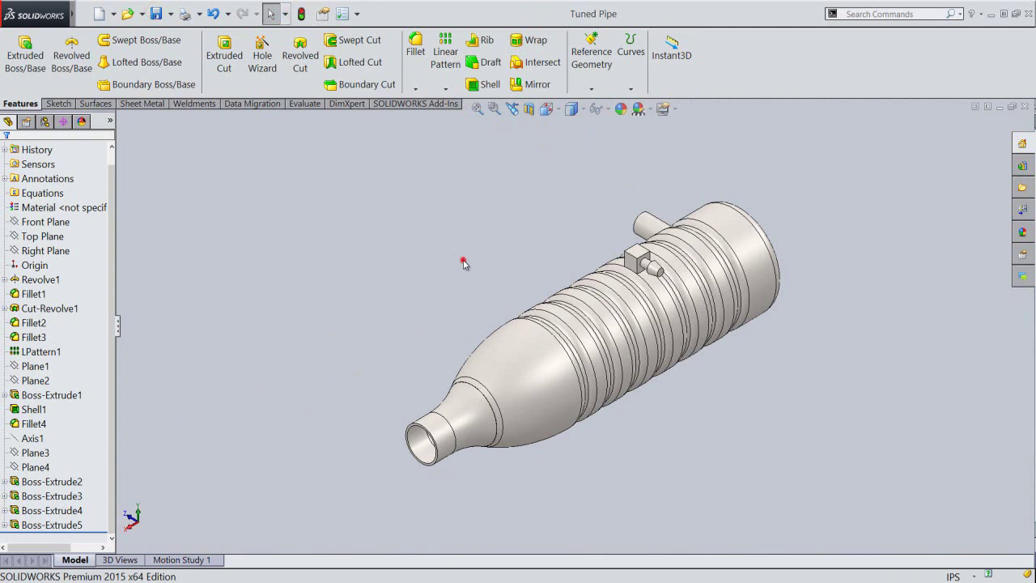
scroll(659, 267, down, 5)
scroll(564, 299, down, 3)
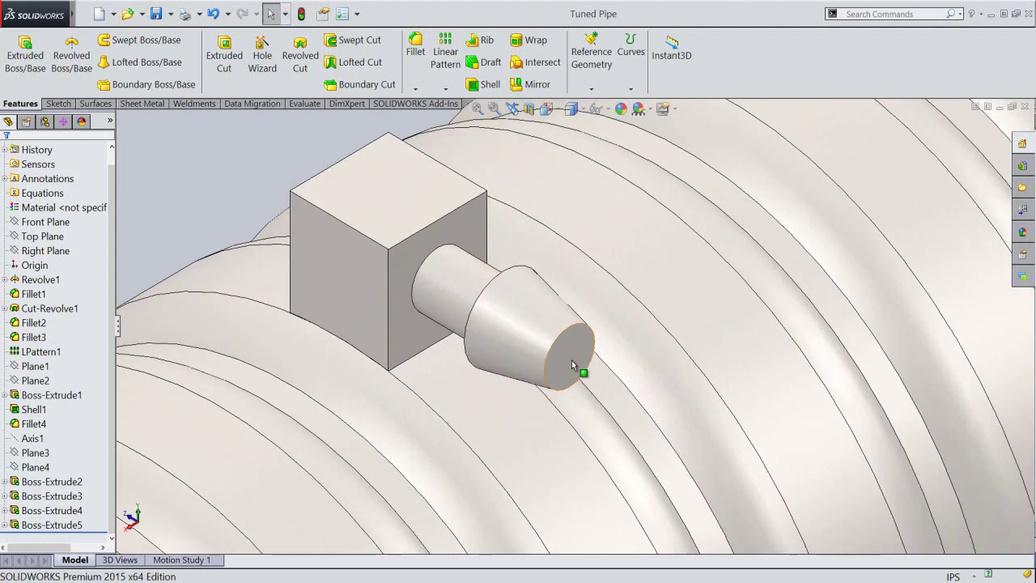
click(569, 359)
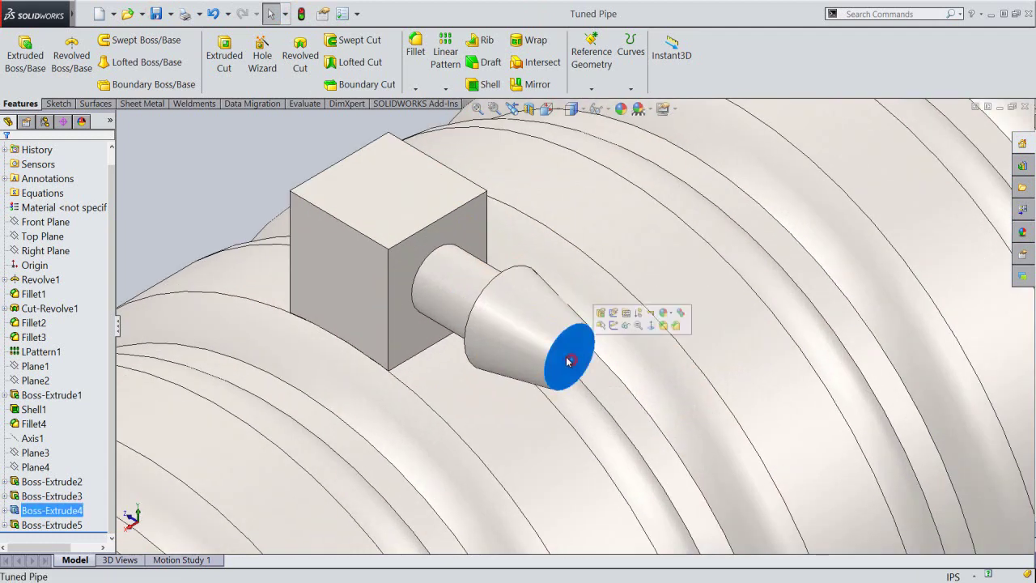
click(225, 61)
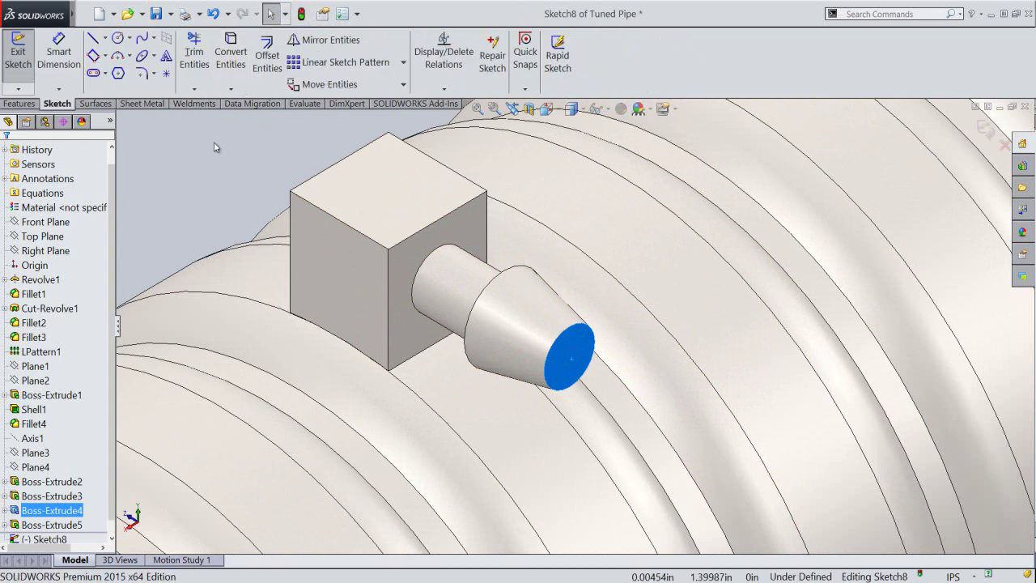
Draw a circle centred on the nozzle tip and dimension it to Ø0.0825 in.
right_click(214, 145)
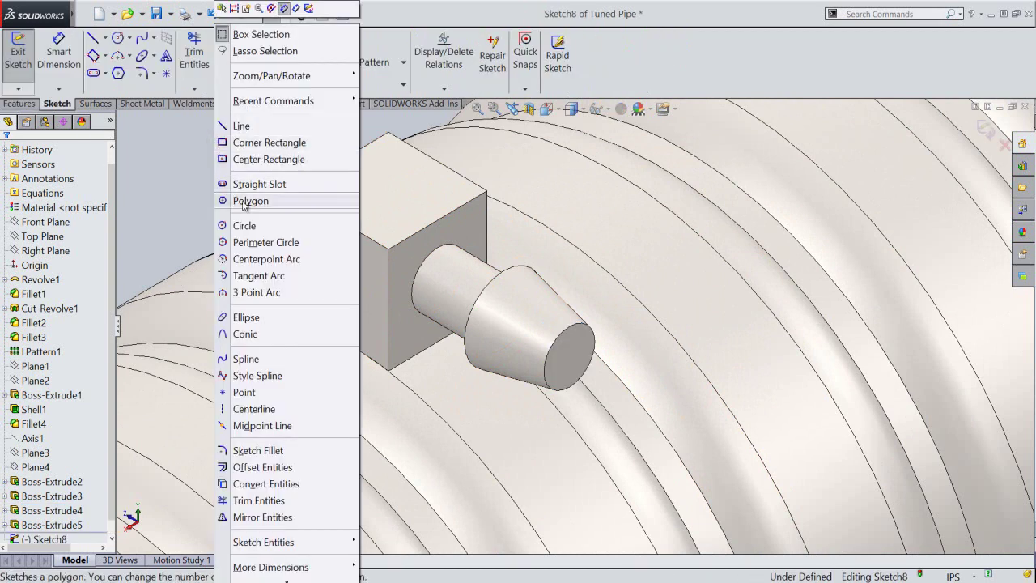
click(250, 230)
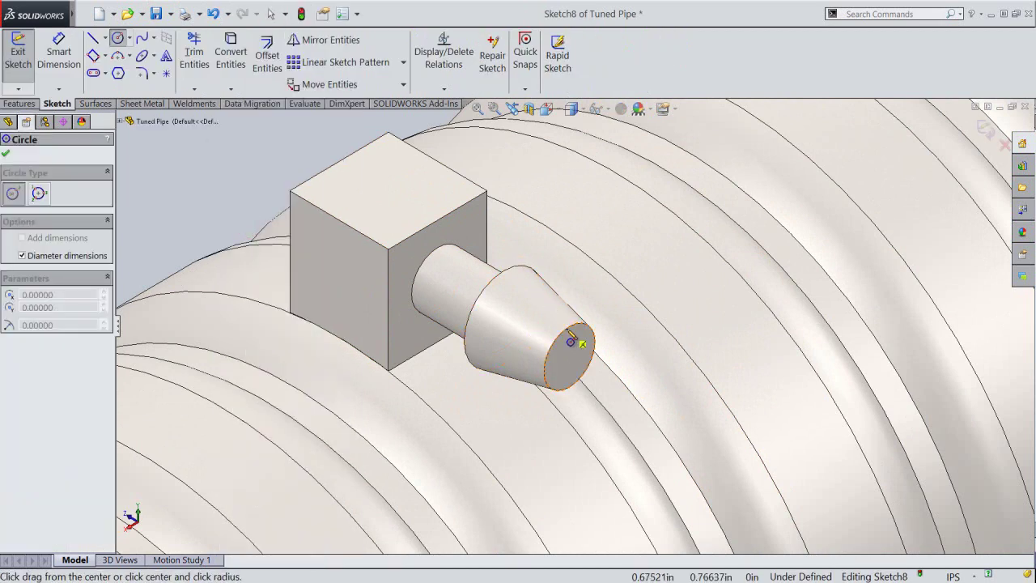
click(569, 357)
click(576, 372)
right_click(578, 374)
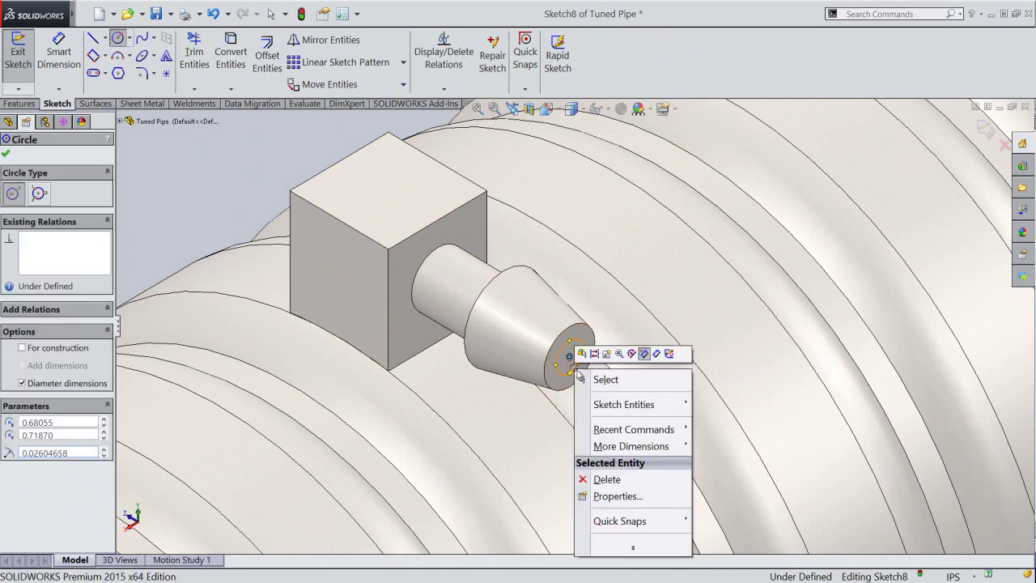
click(595, 377)
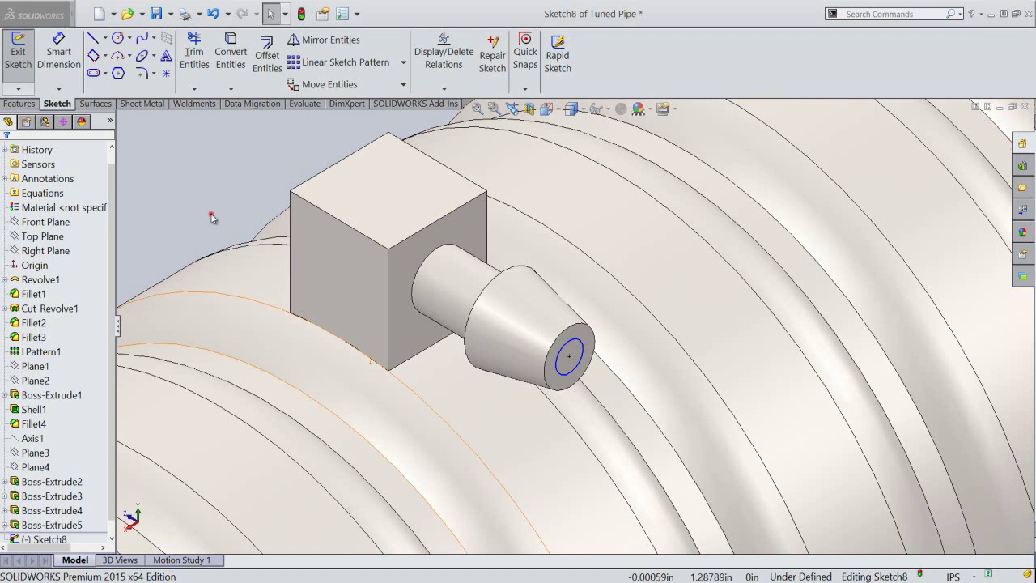
click(68, 65)
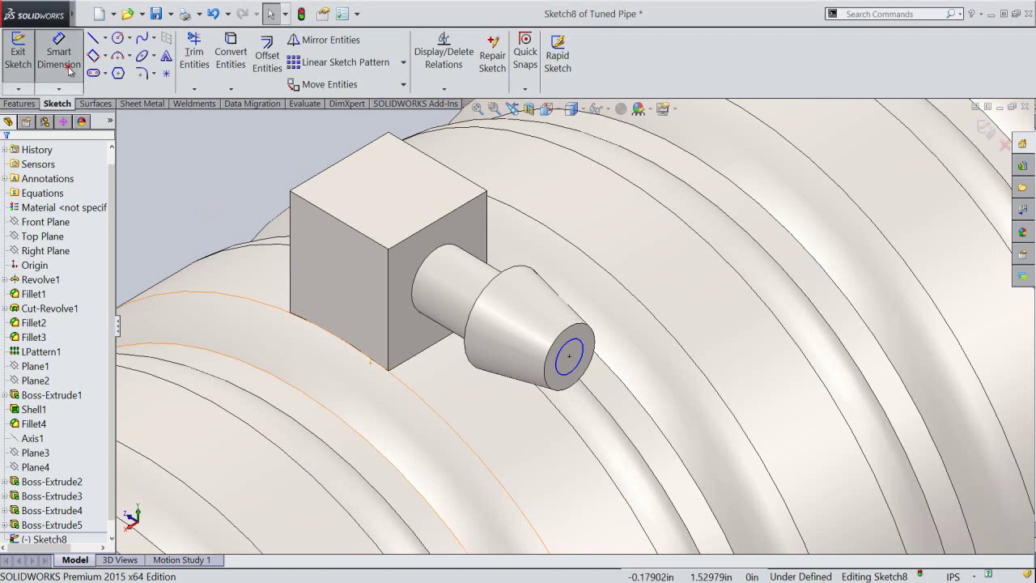
click(581, 347)
click(597, 298)
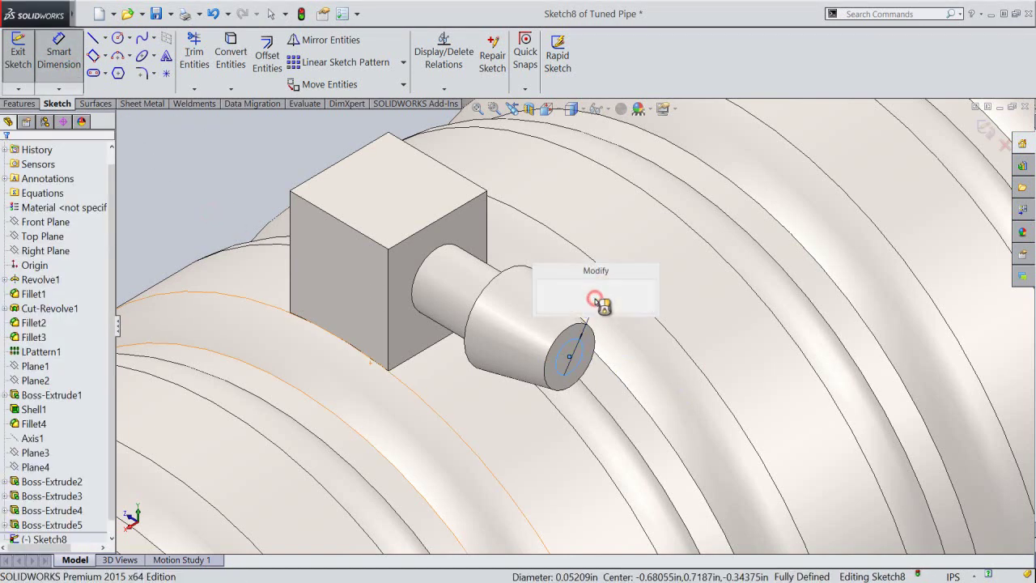
text(4)
key(Return)
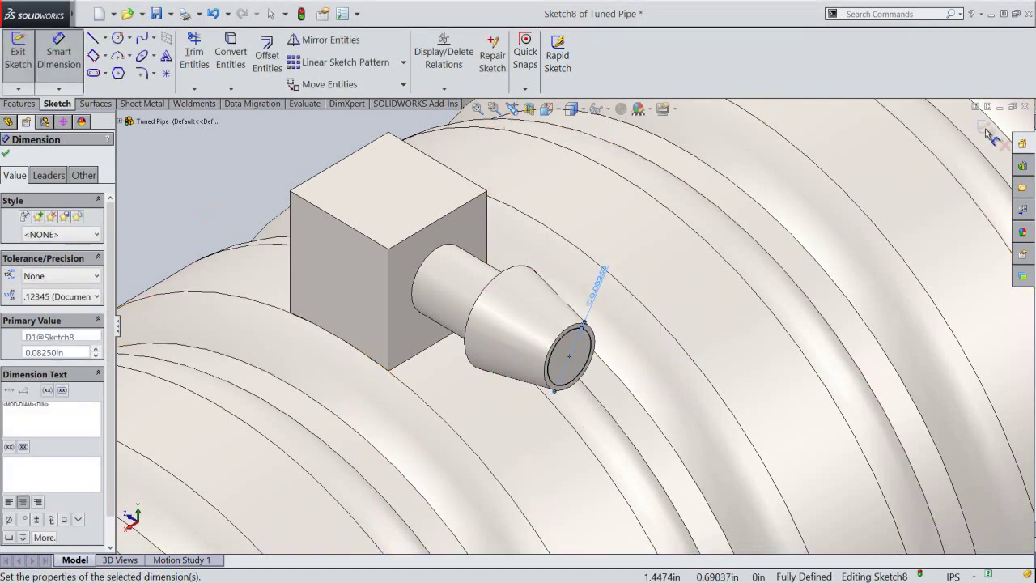
click(986, 130)
Cut the Ø0.0825 circle 0.425 in deep Blind through the nozzle into the block.
key(e)
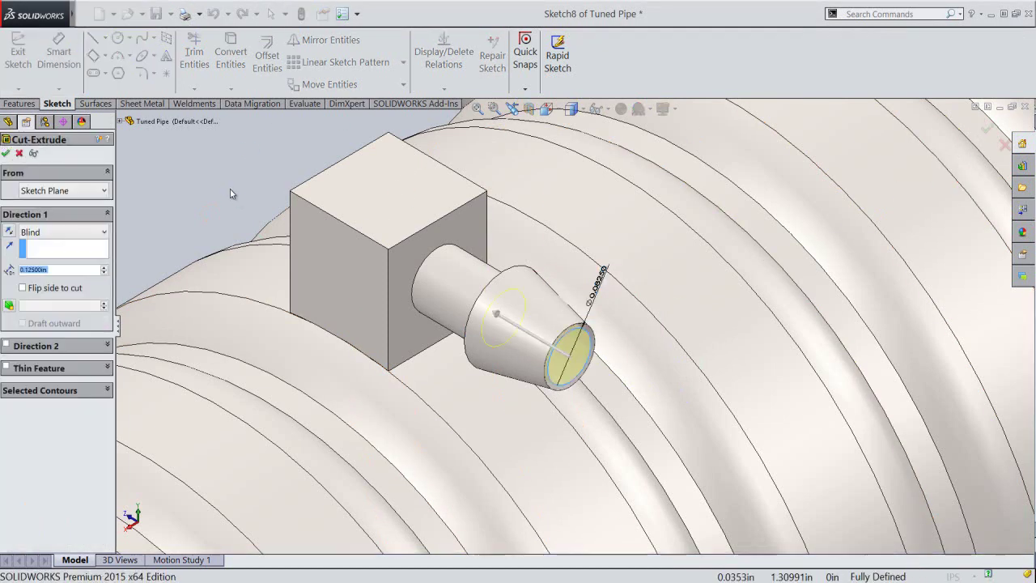
text(.425)
key(Return)
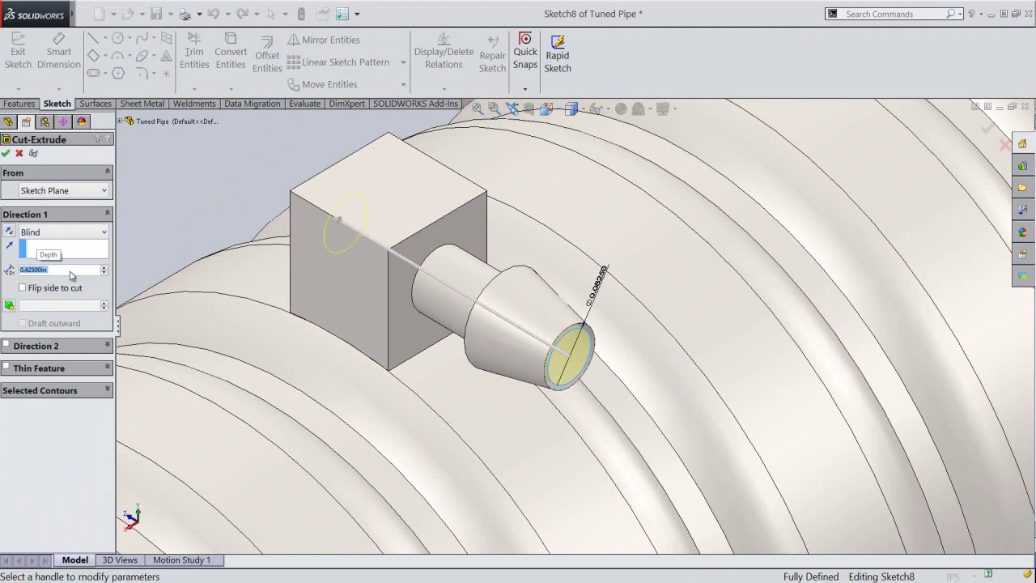
right_click(255, 197)
middle_drag(444, 386, 377, 313)
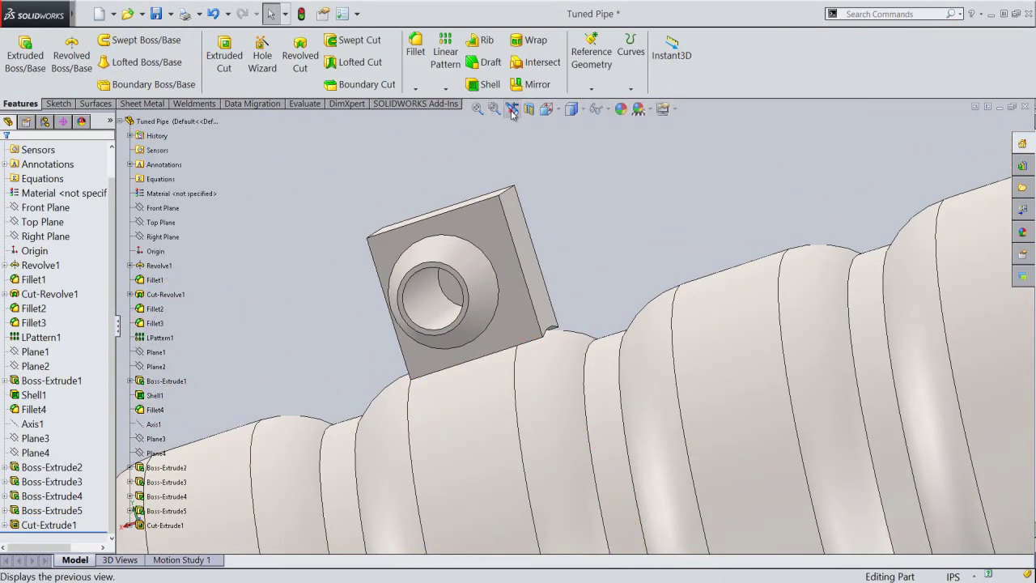
Rebuild, set a standard isometric view, and collapse the FeatureManager tree.
click(512, 109)
click(479, 109)
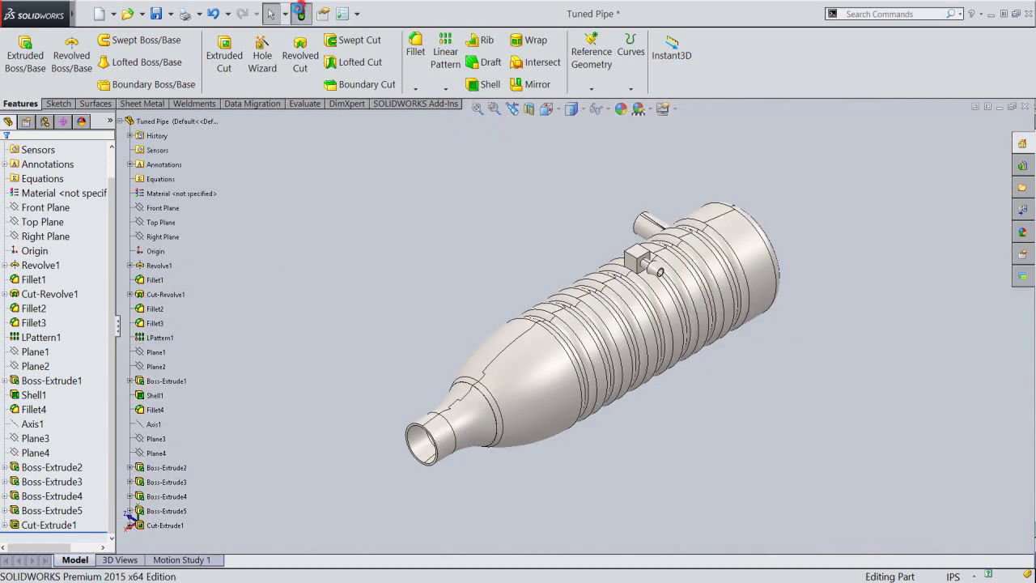
click(299, 11)
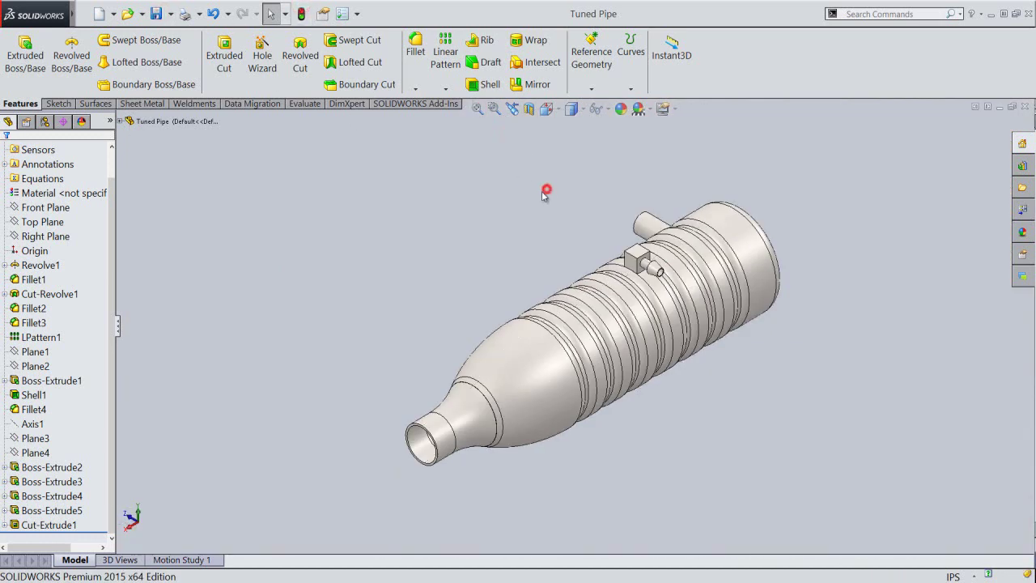
click(547, 109)
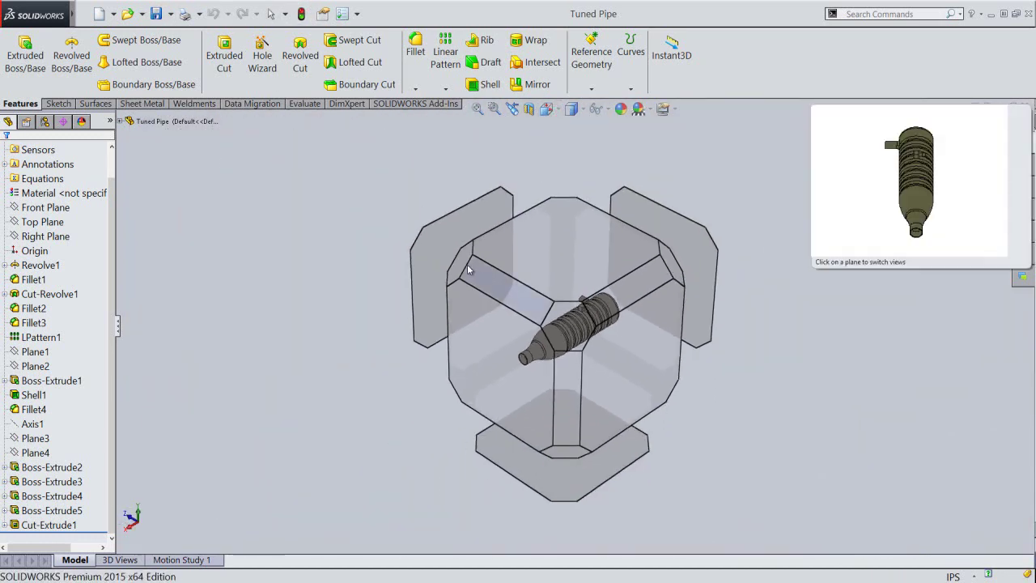
click(462, 265)
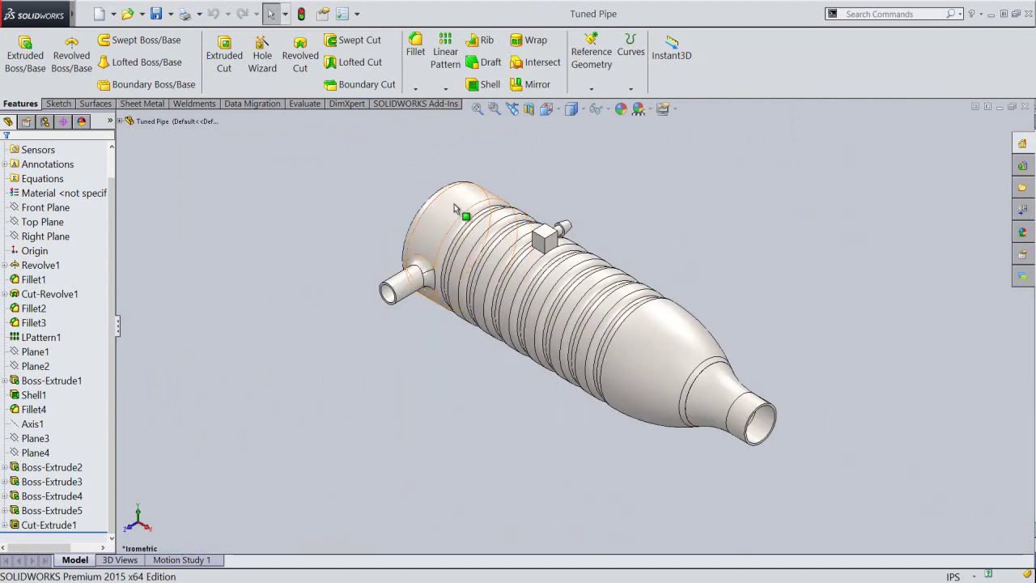
click(547, 108)
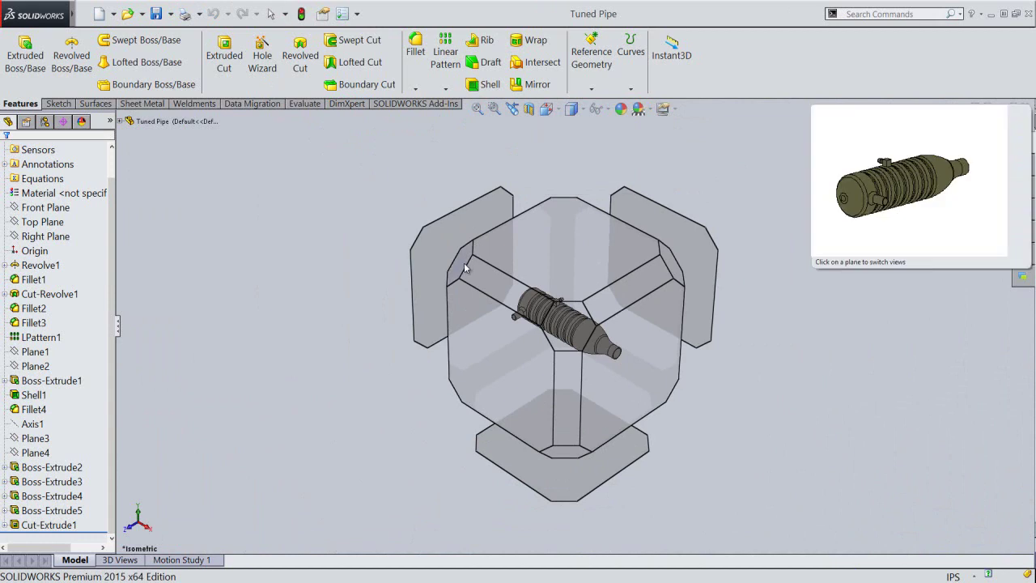
click(463, 266)
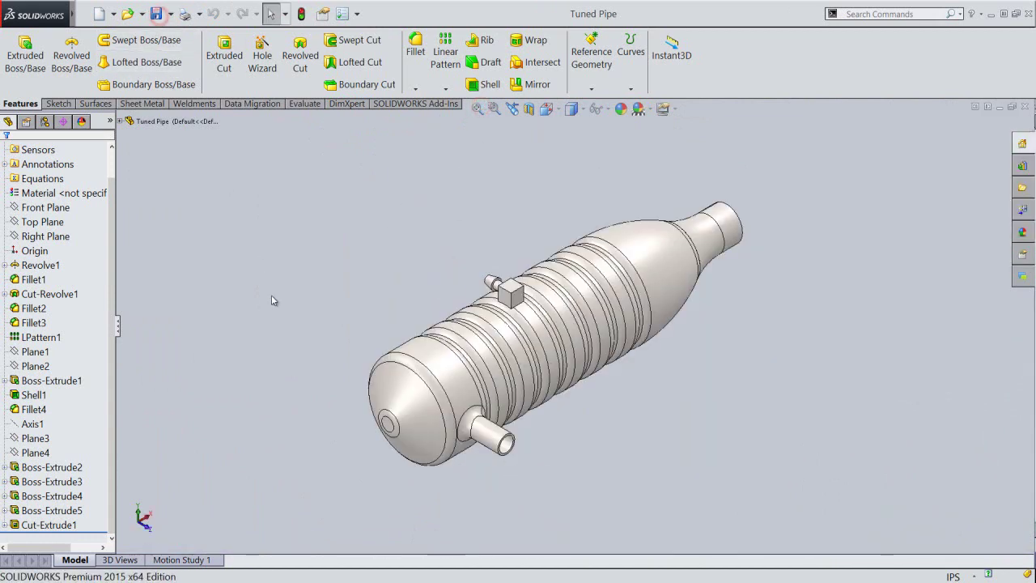
click(118, 324)
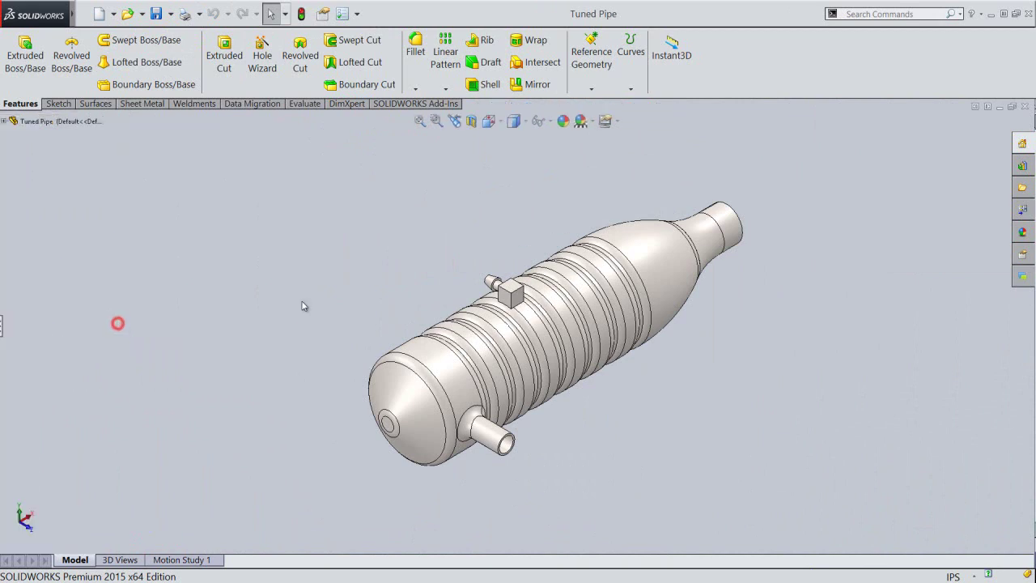
Turn off Use Large Buttons with Text and hide the Task Pane and heads-up view toolbar.
right_click(759, 72)
click(773, 37)
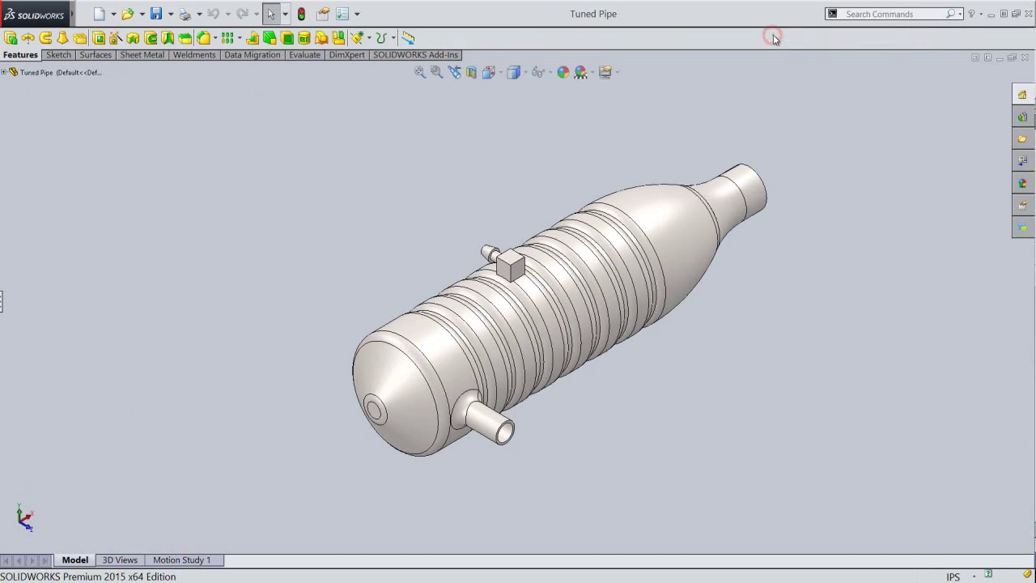
right_click(768, 36)
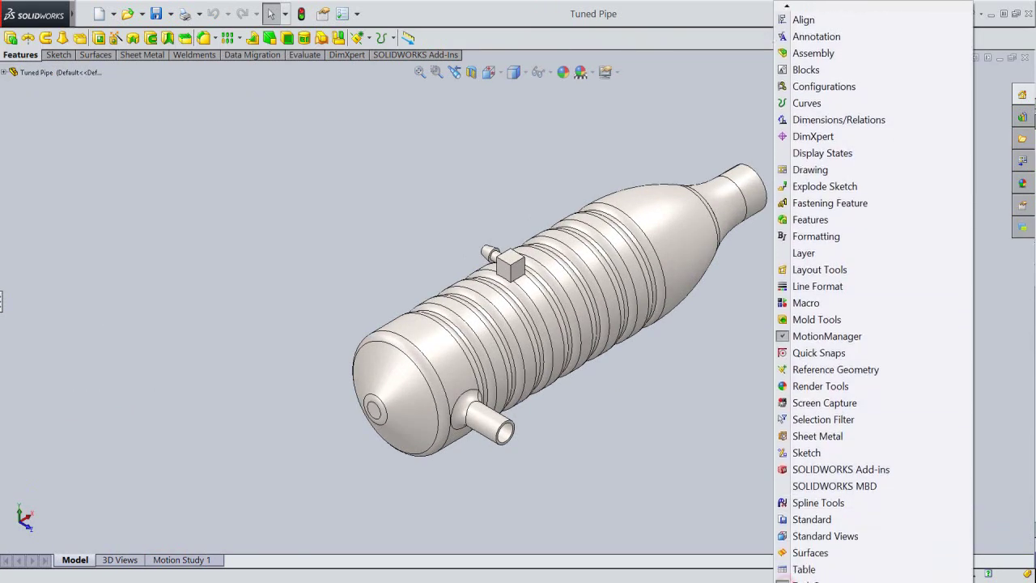
click(790, 498)
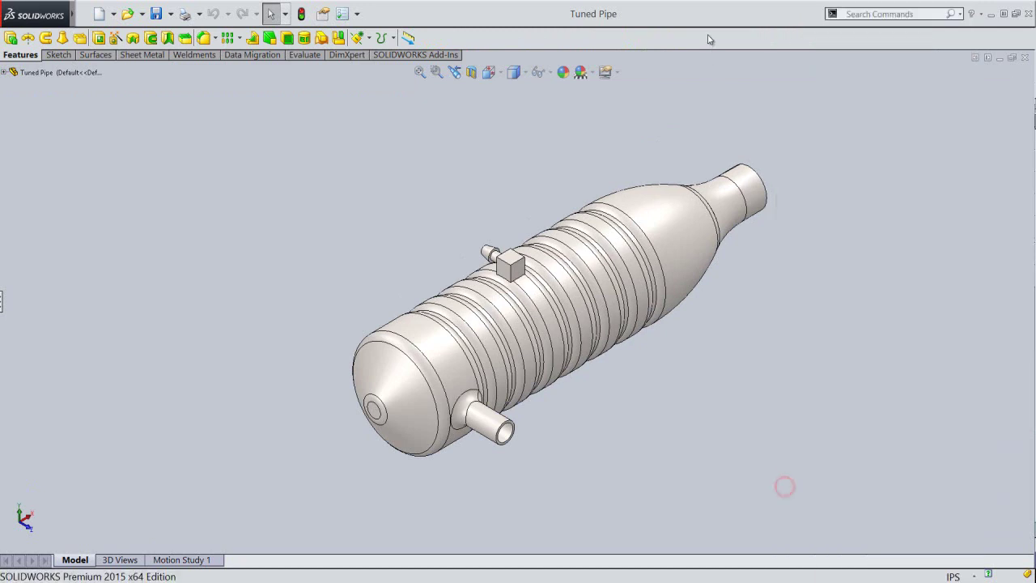
right_click(710, 38)
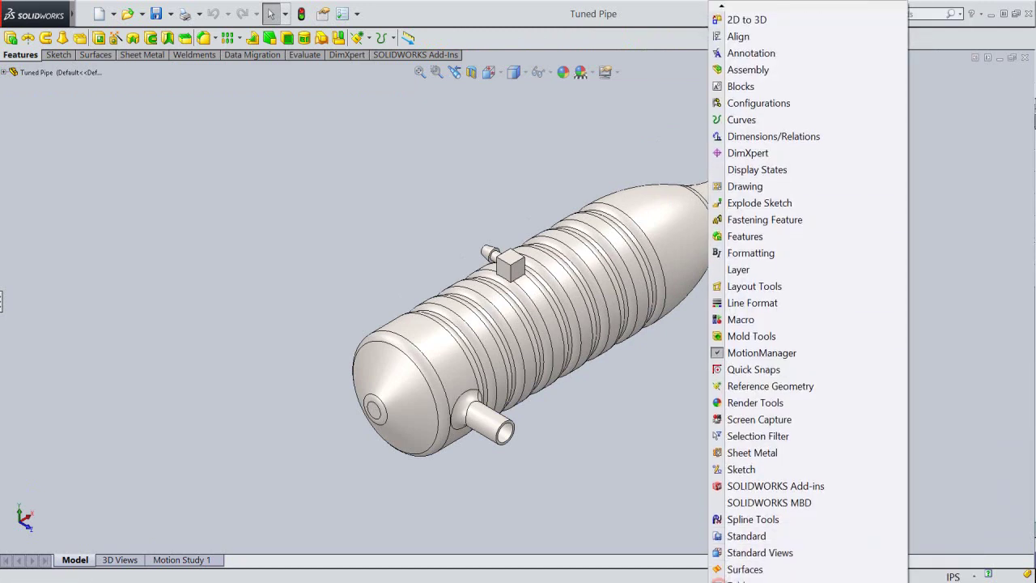
click(719, 532)
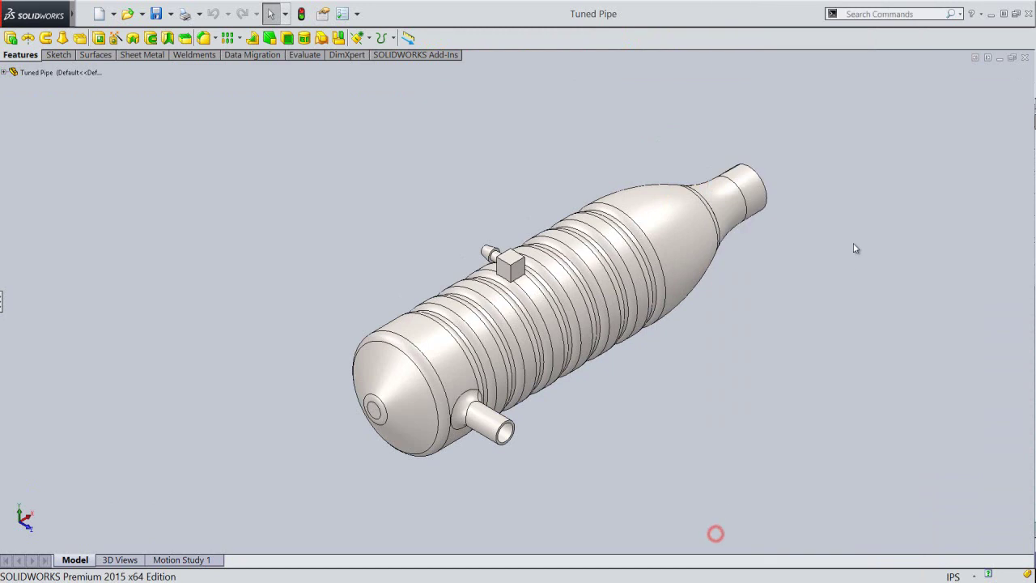
right_click(856, 245)
click(891, 276)
Zoom in, pan, and try standard view orientations on the tuned pipe.
drag(891, 282, 893, 264)
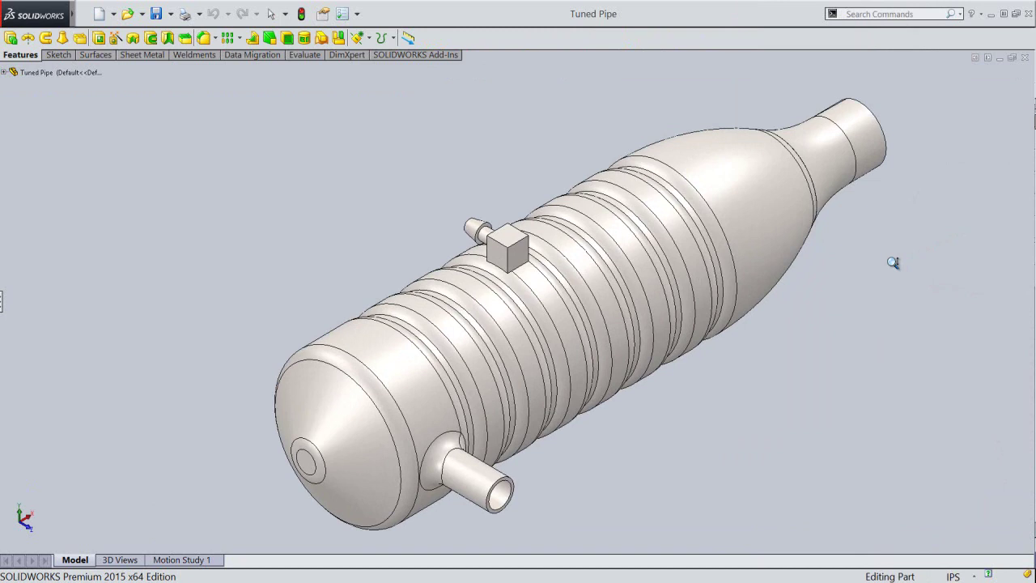
drag(893, 263, 894, 257)
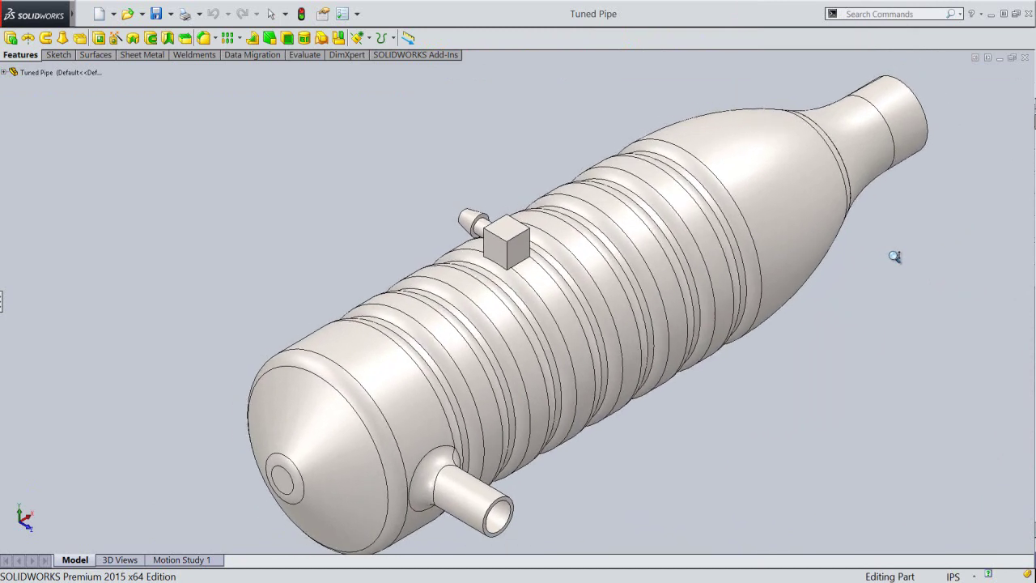
right_click(614, 278)
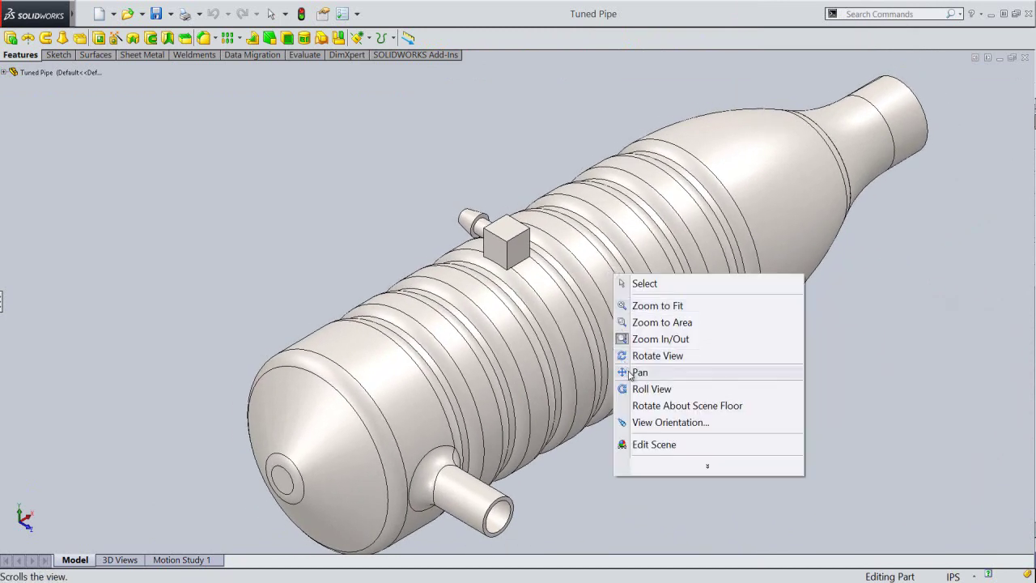
click(627, 369)
drag(531, 394, 491, 378)
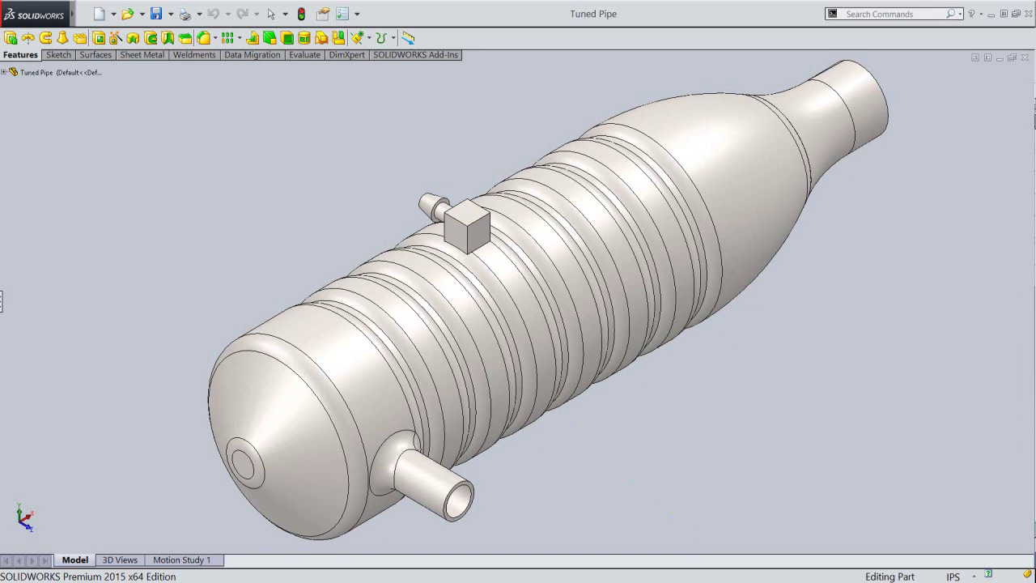
key(space)
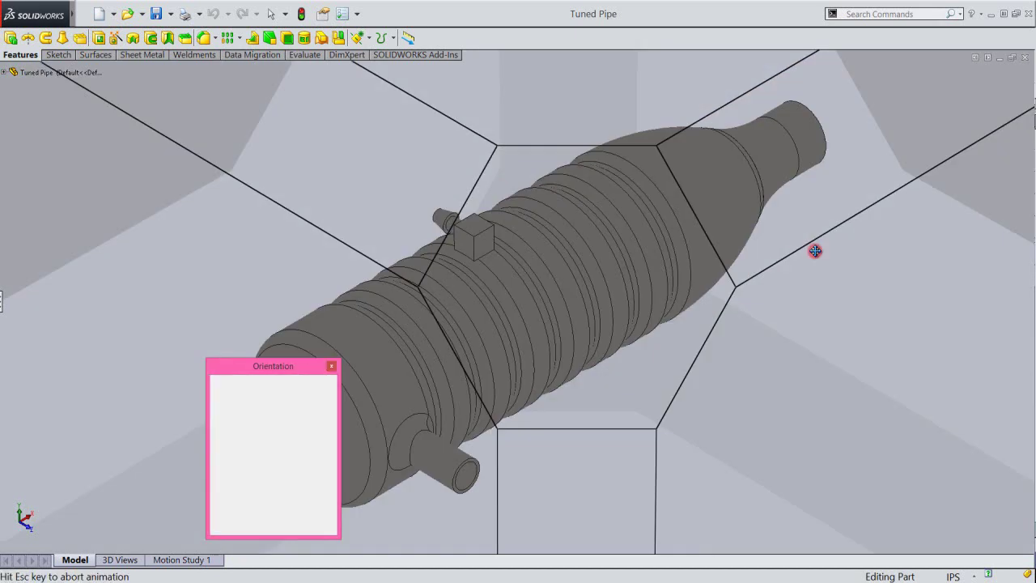
click(396, 228)
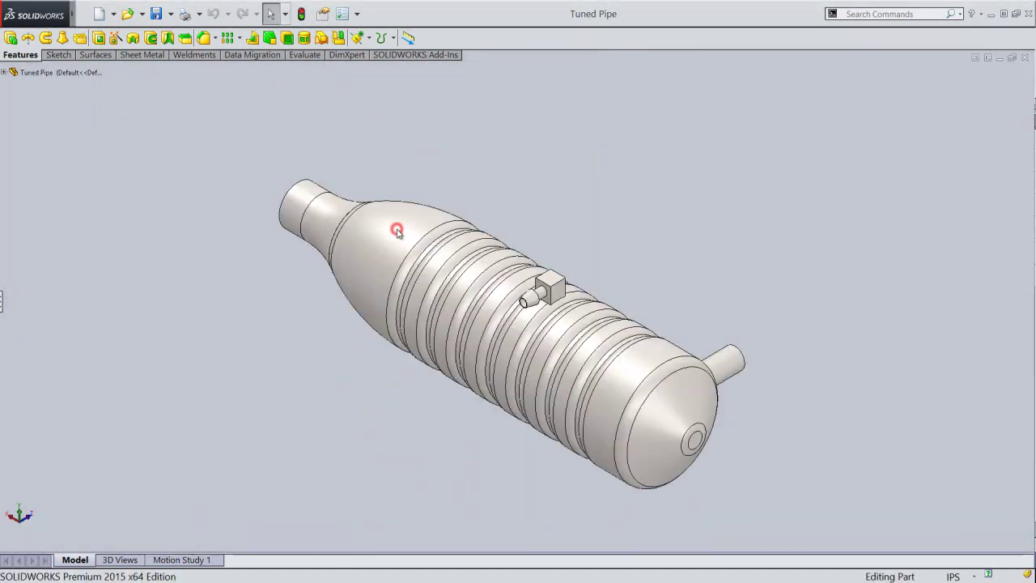
key(space)
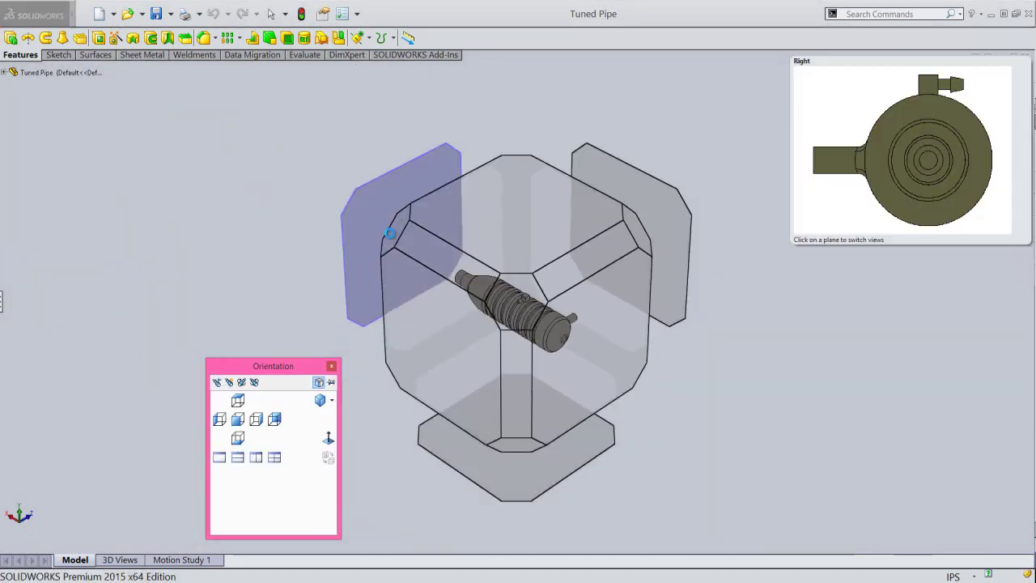
click(394, 234)
Refine zoom and pan, return to isometric view, and expand the FeatureManager tree.
right_click(491, 152)
click(529, 199)
drag(529, 198, 531, 177)
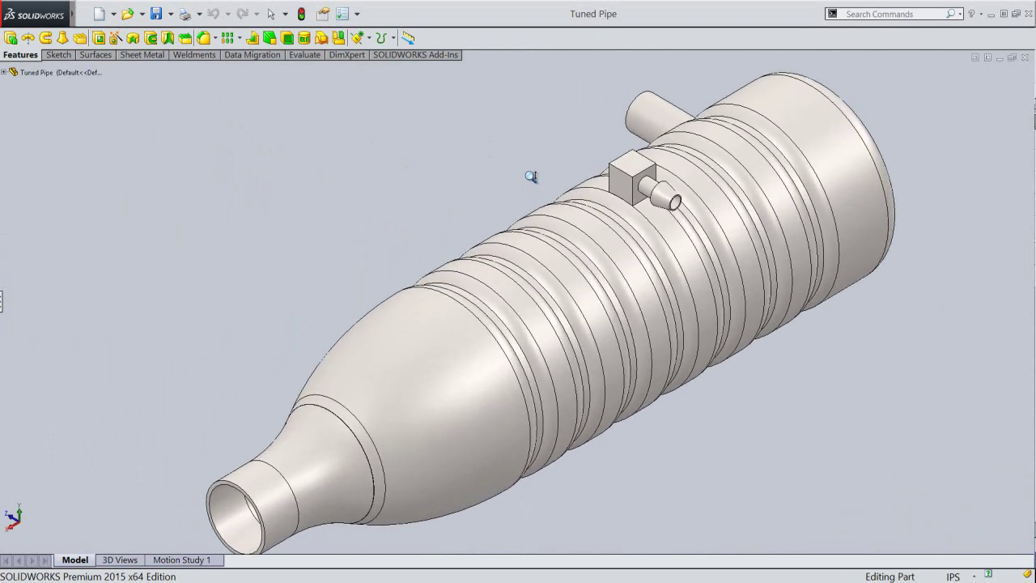
right_click(531, 177)
click(537, 268)
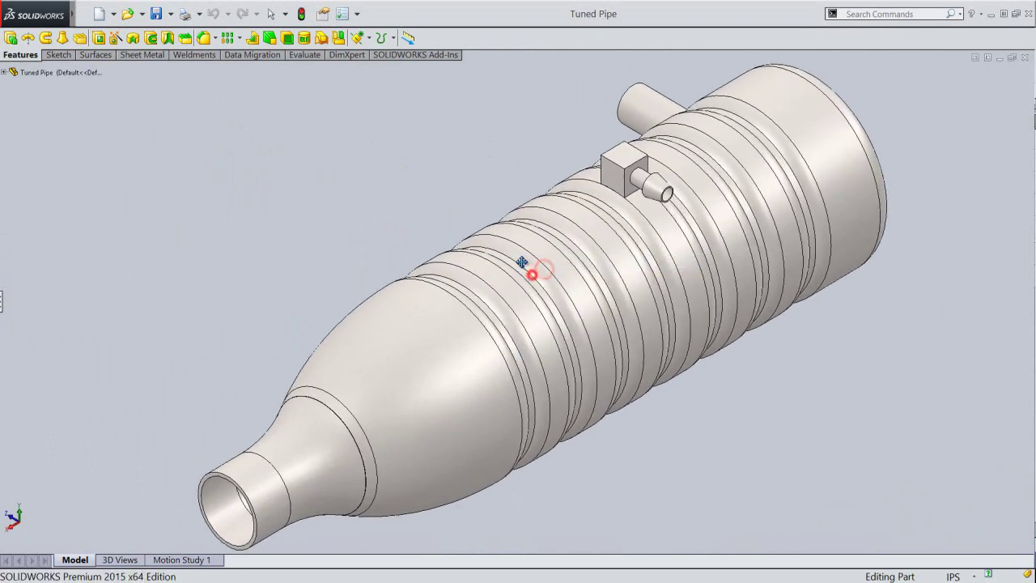
drag(534, 272, 522, 260)
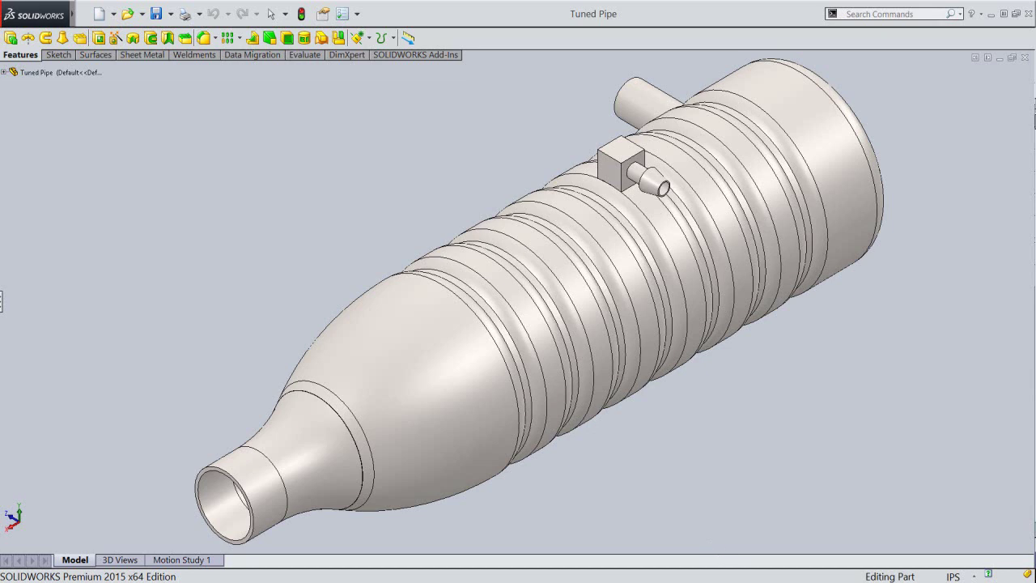
right_click(520, 136)
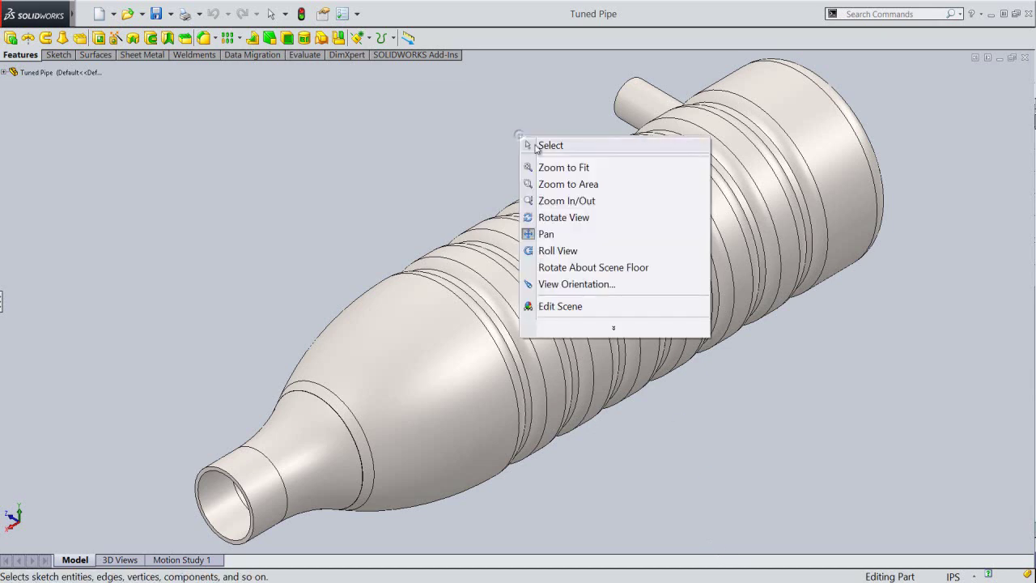
click(535, 144)
key(space)
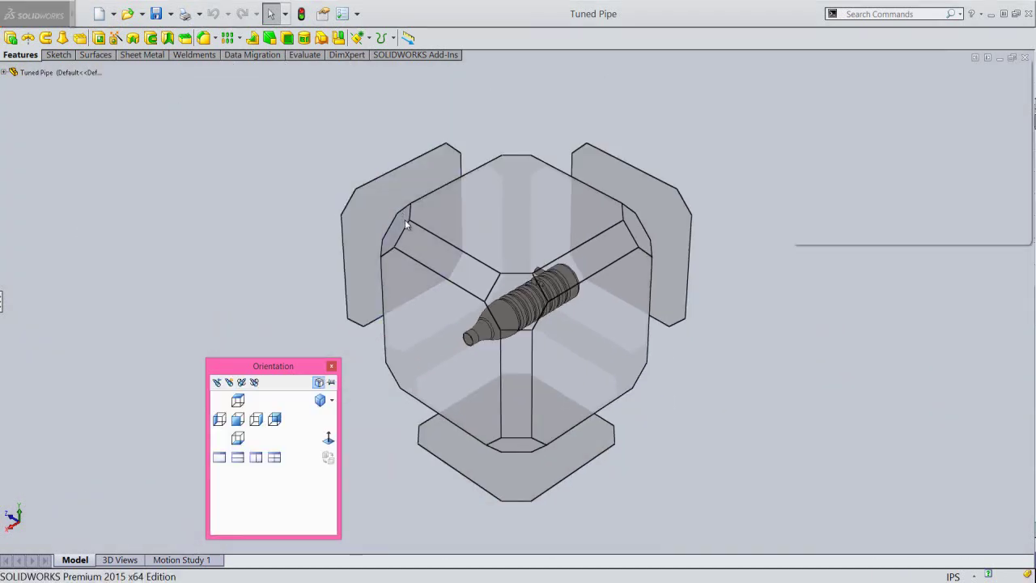
click(400, 221)
click(261, 122)
click(2, 297)
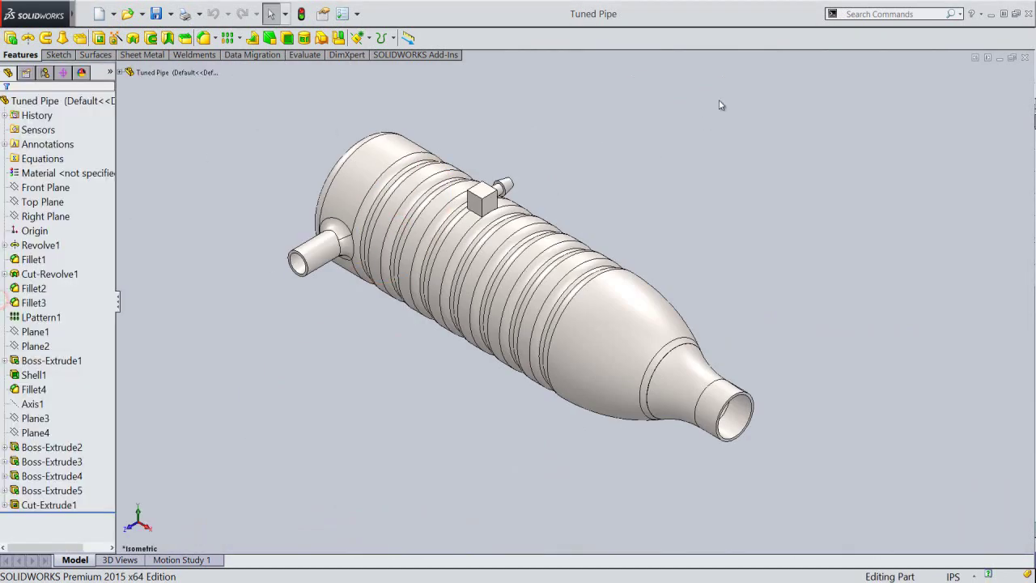
Turn Use Large Buttons with Text back on and show the task pane again.
right_click(749, 35)
click(816, 37)
right_click(755, 48)
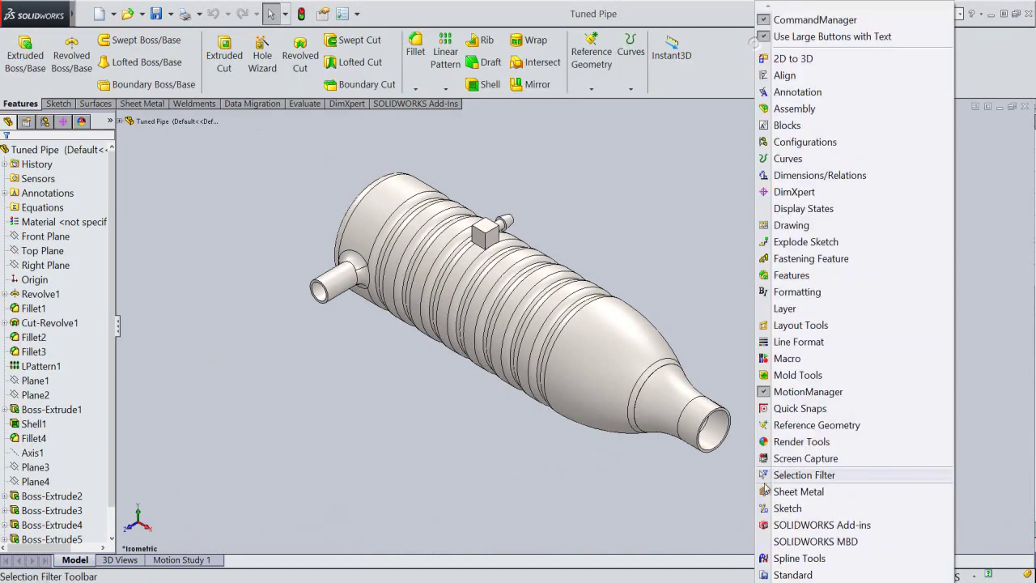
scroll(794, 519, down, 4)
scroll(794, 519, down, 3)
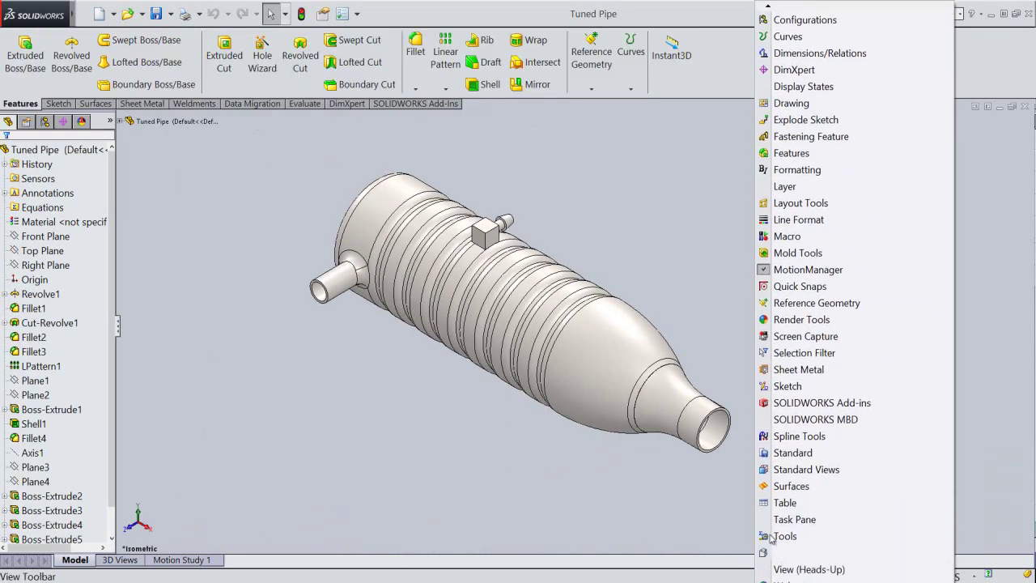
click(769, 519)
Restore the View (Heads-Up) toolbar above the model.
right_click(775, 567)
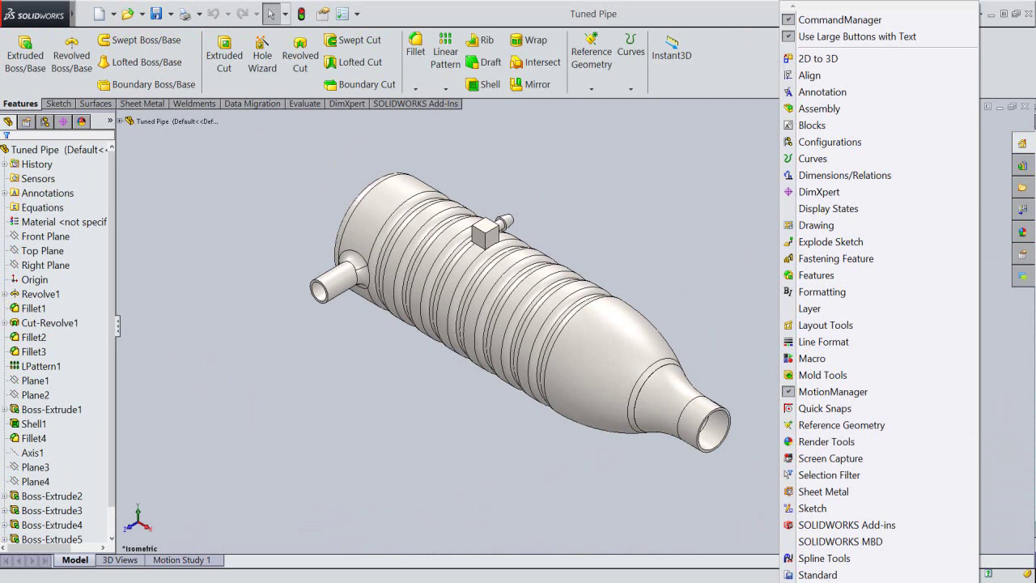
scroll(789, 566, down, 2)
scroll(797, 558, down, 4)
scroll(797, 558, down, 4)
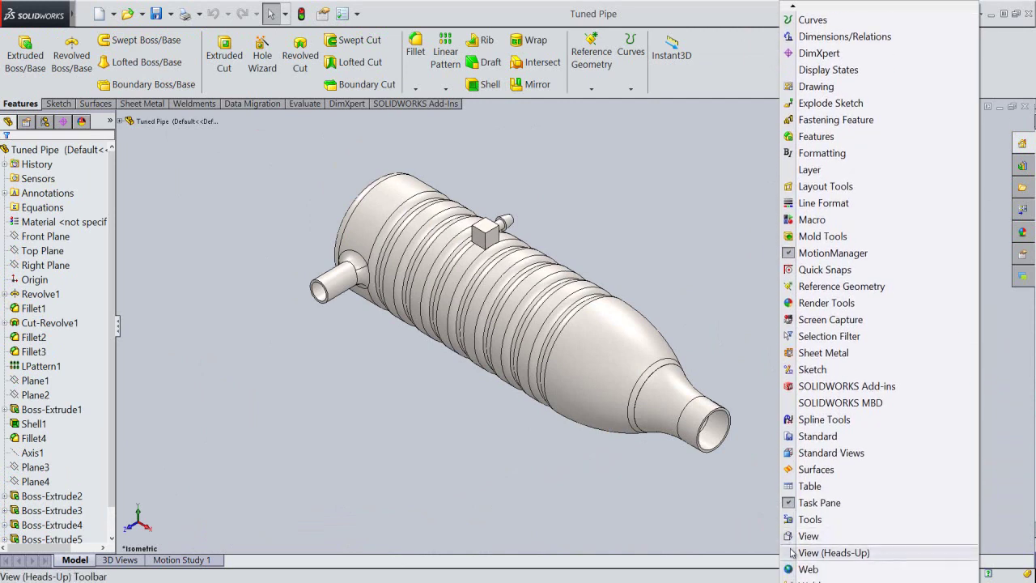
click(801, 550)
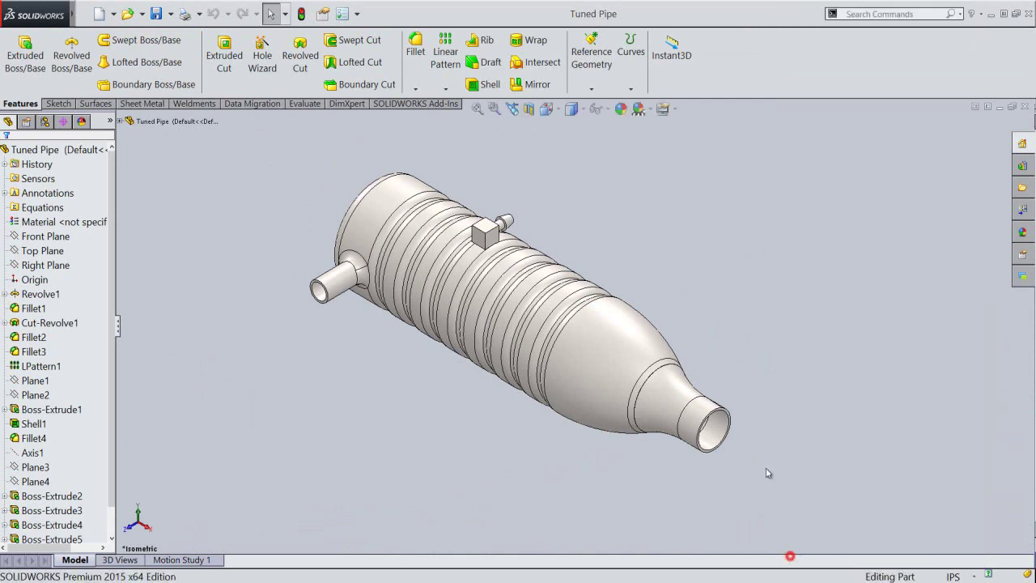
Save the finished Tuned Pipe part.
right_click(693, 217)
click(685, 215)
scroll(461, 243, down, 2)
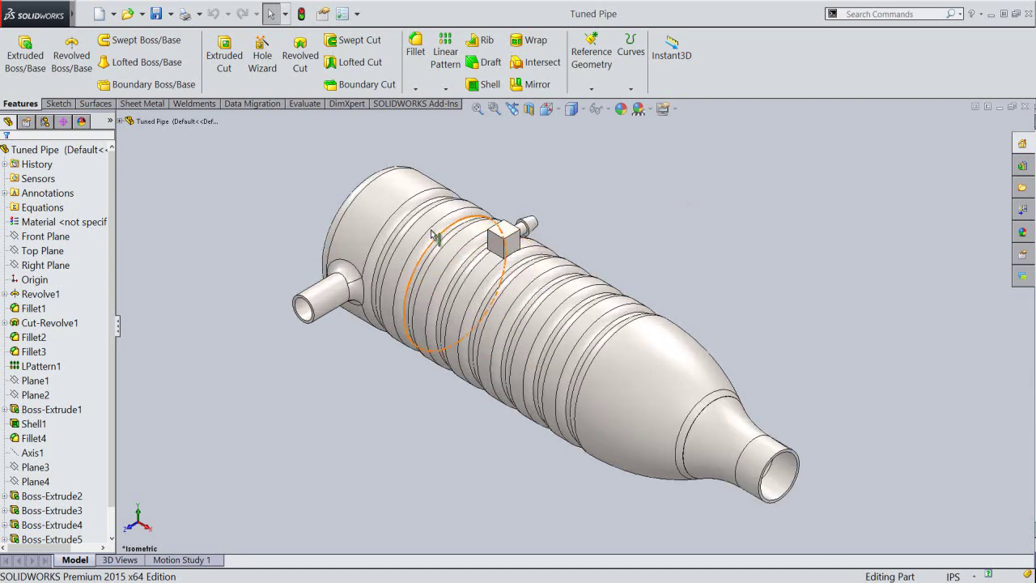
scroll(442, 298, down, 2)
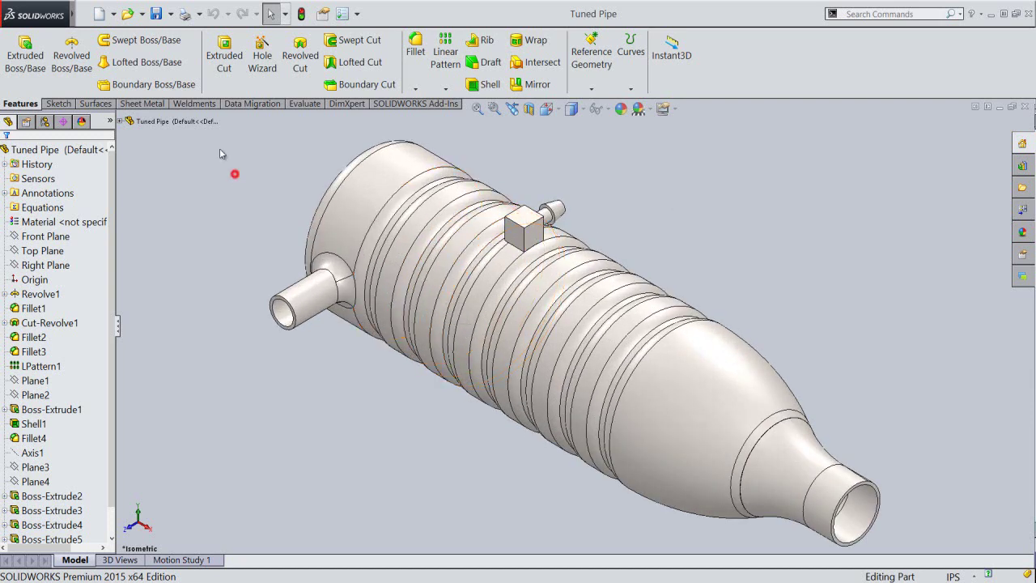
click(157, 17)
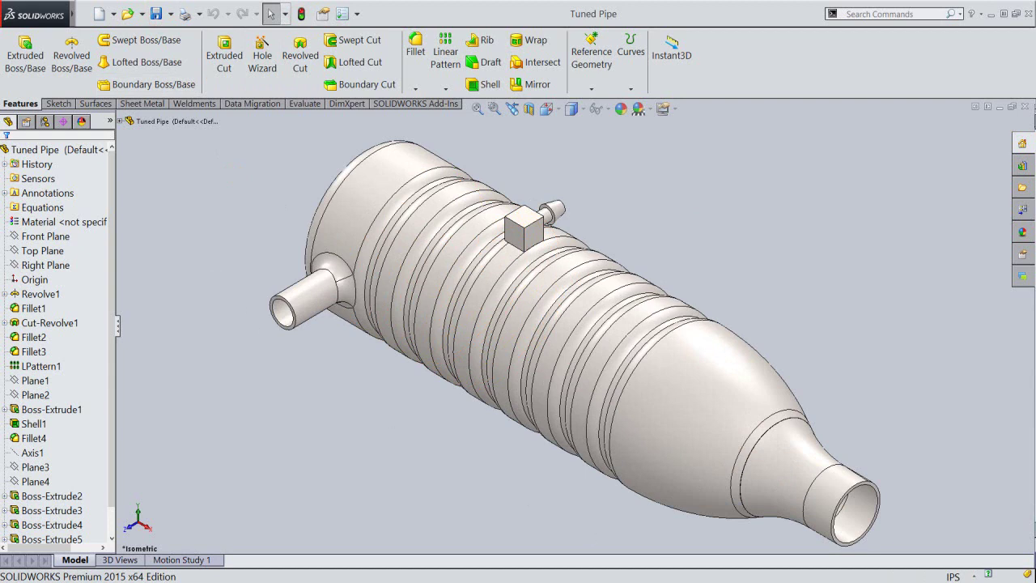